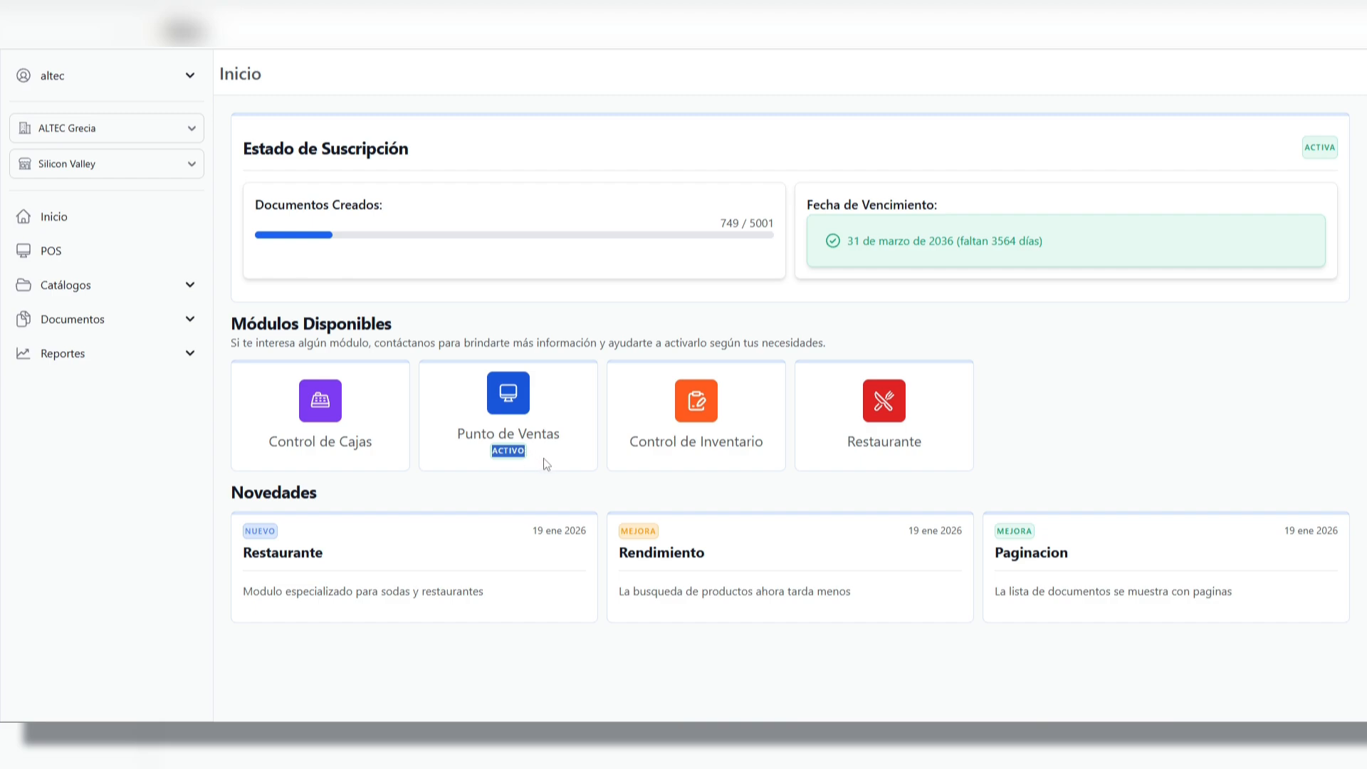
# Expand the Catálogos, Documentos and Reportes sections to review the options each one contains
pyautogui.click(544, 459)
pyautogui.click(105, 292)
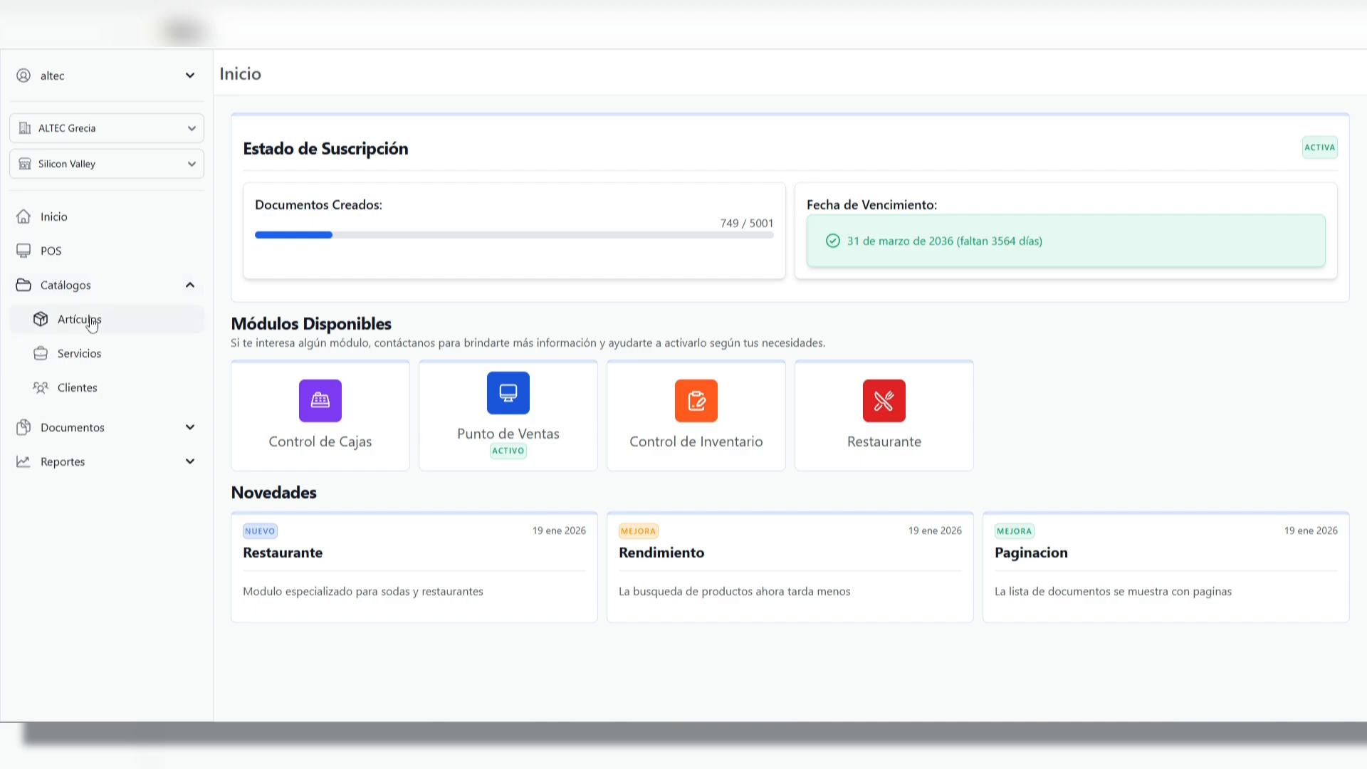
pyautogui.click(95, 428)
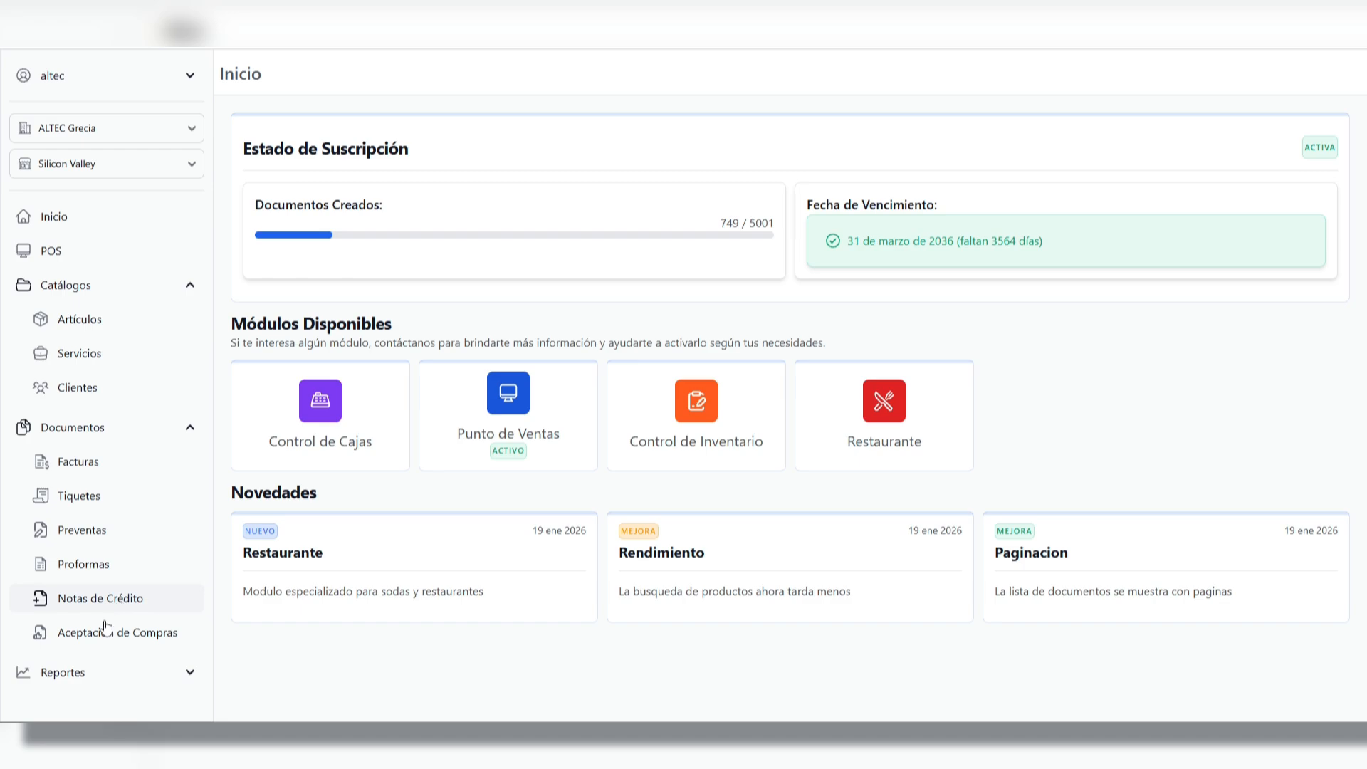
pyautogui.click(100, 670)
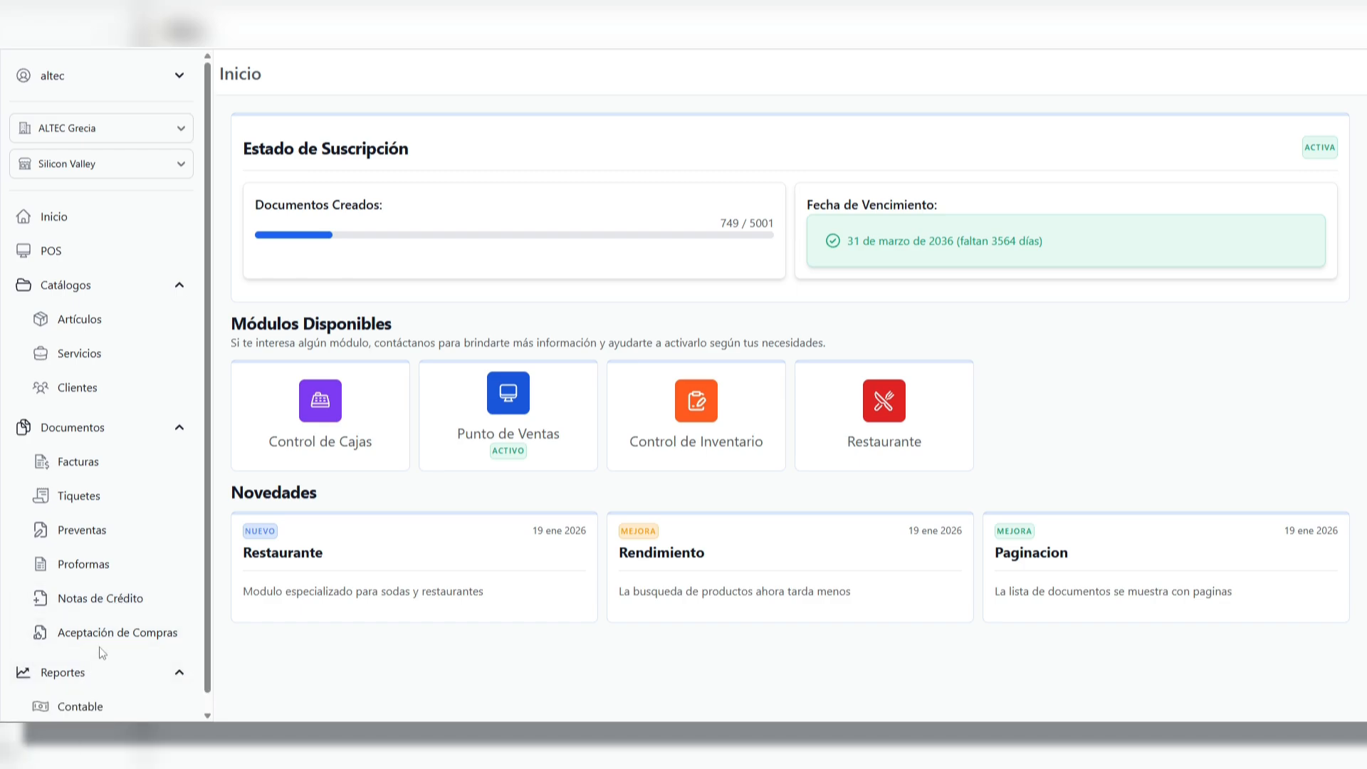
pyautogui.scroll(-1, 100, 646)
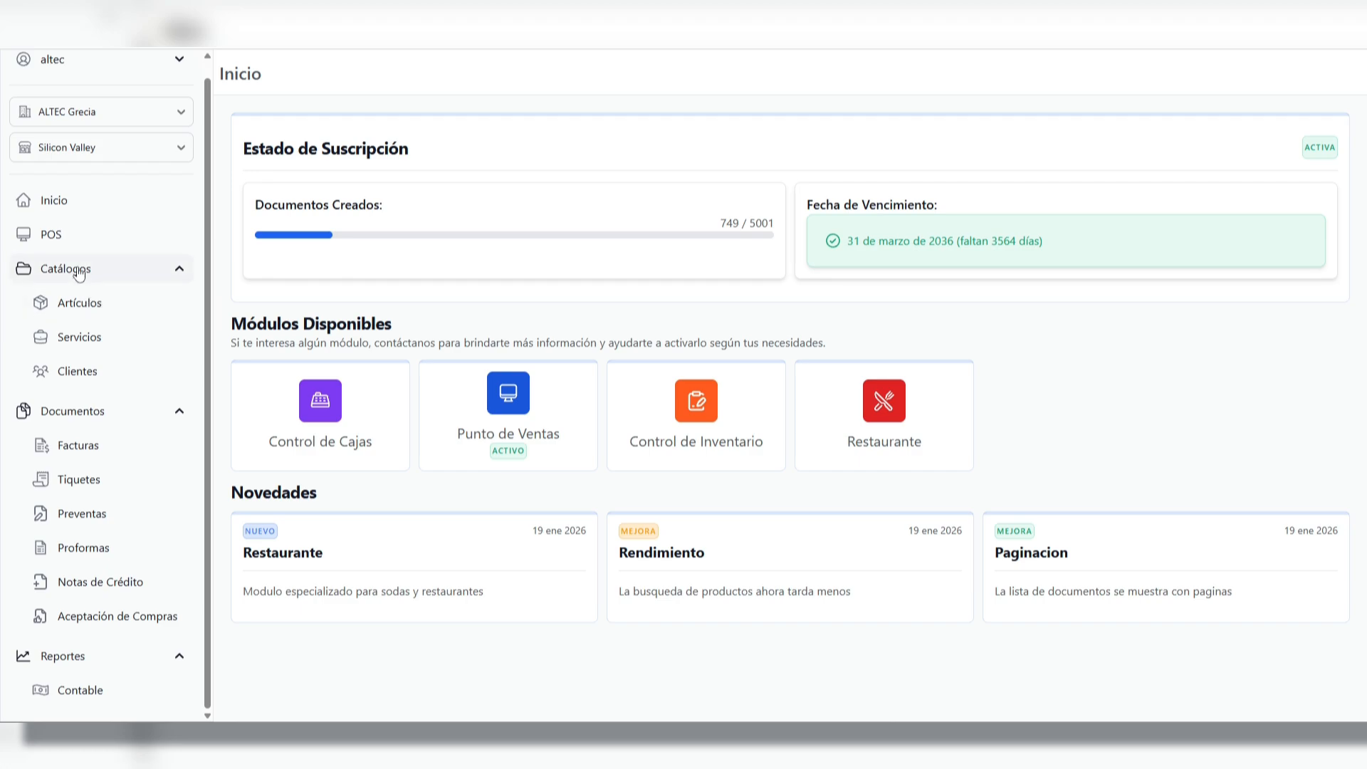
# Open the articles catalogue, view the details of the galletas ak7 article and return to the list
pyautogui.click(87, 303)
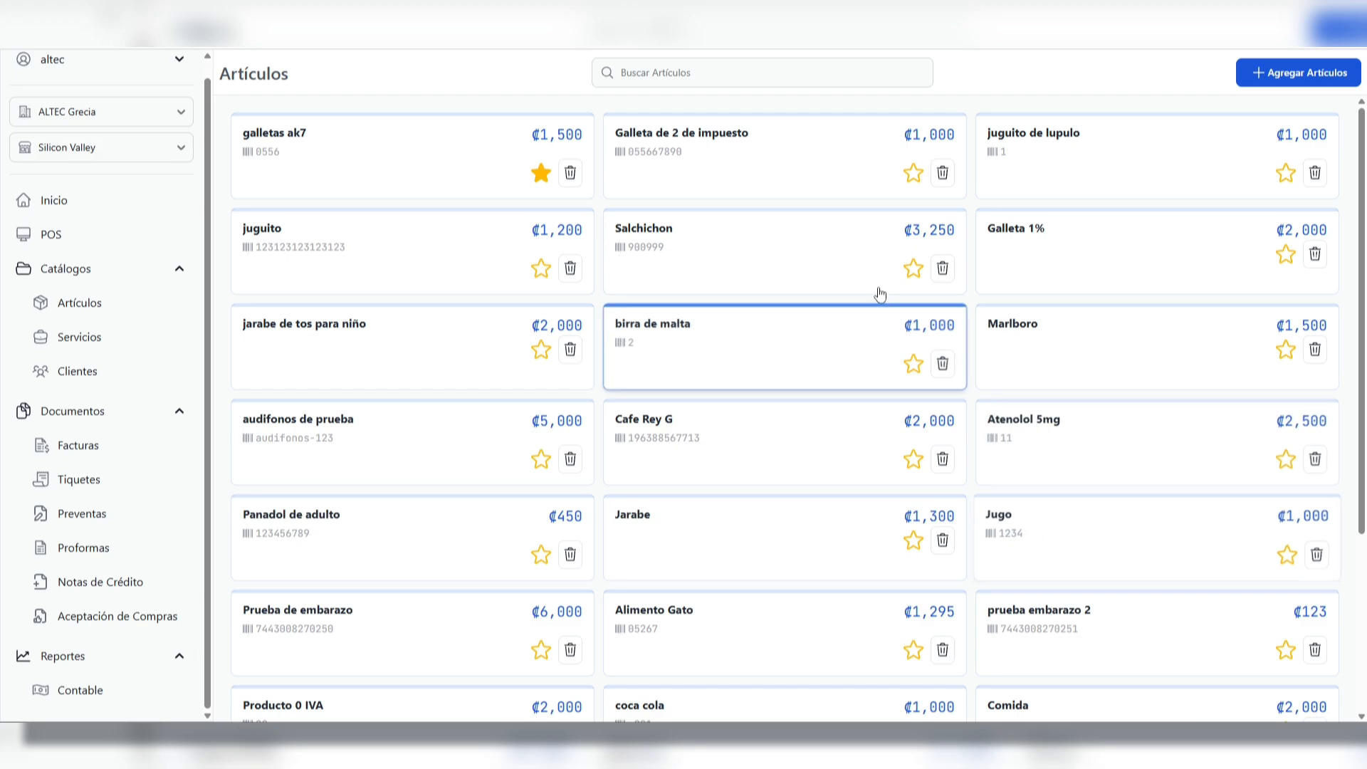
pyautogui.click(438, 178)
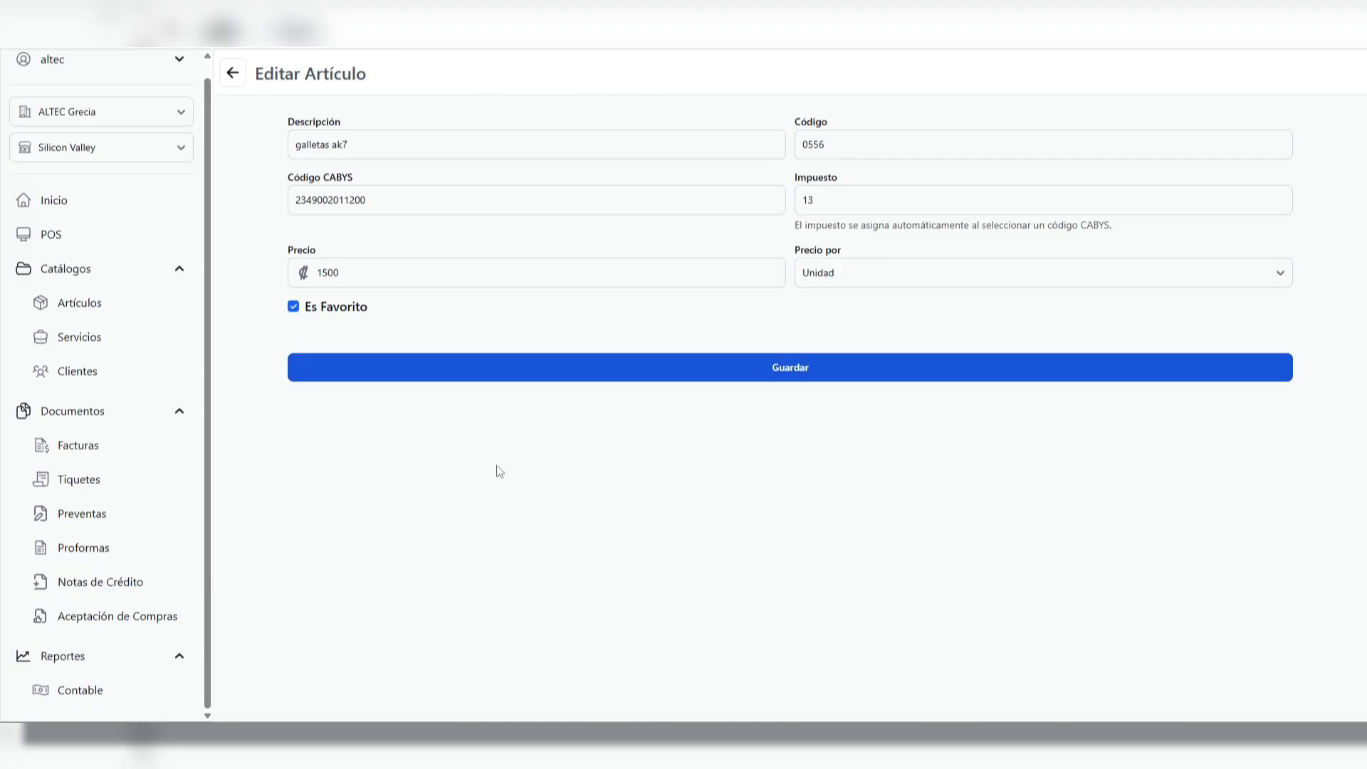
pyautogui.click(233, 72)
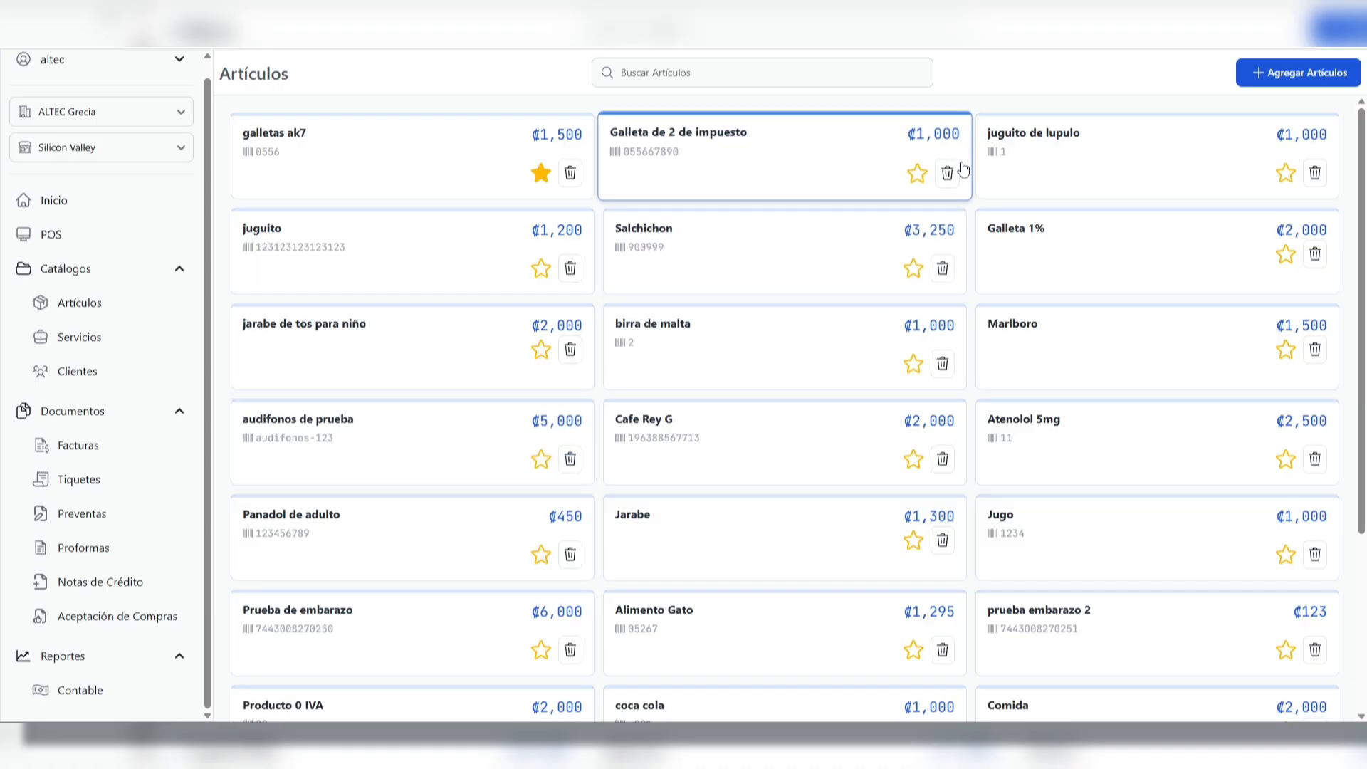
# Start a new article with the description "pan baguette" and the code 007
pyautogui.click(1305, 76)
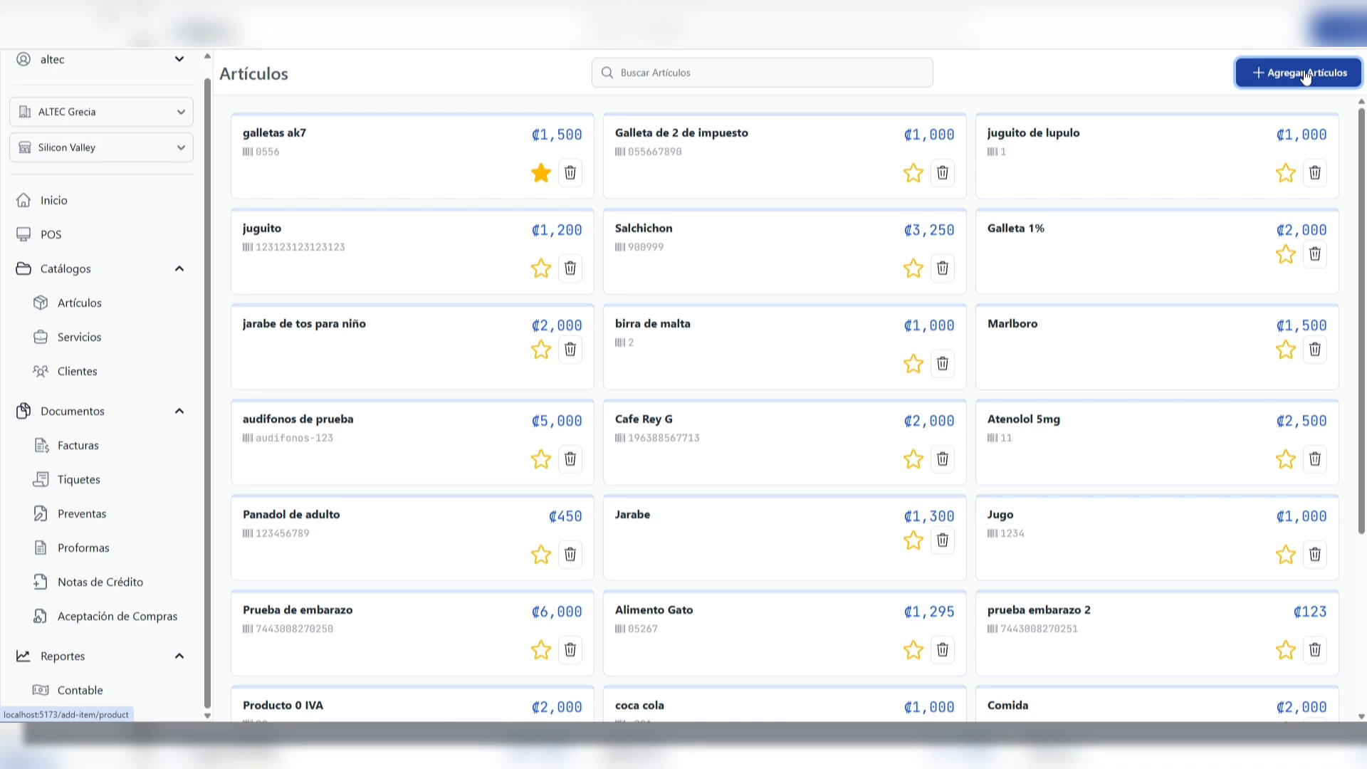
pyautogui.click(473, 144)
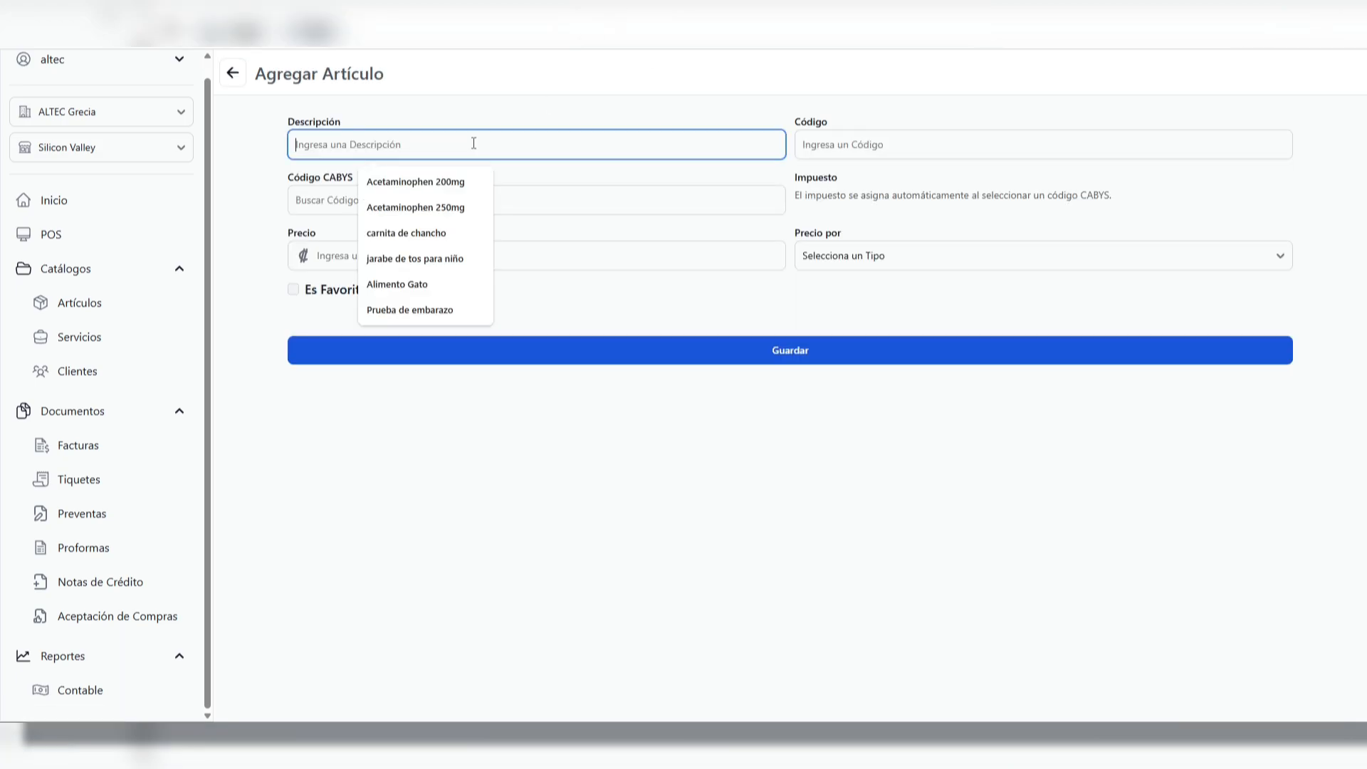
pyautogui.write('pan ')
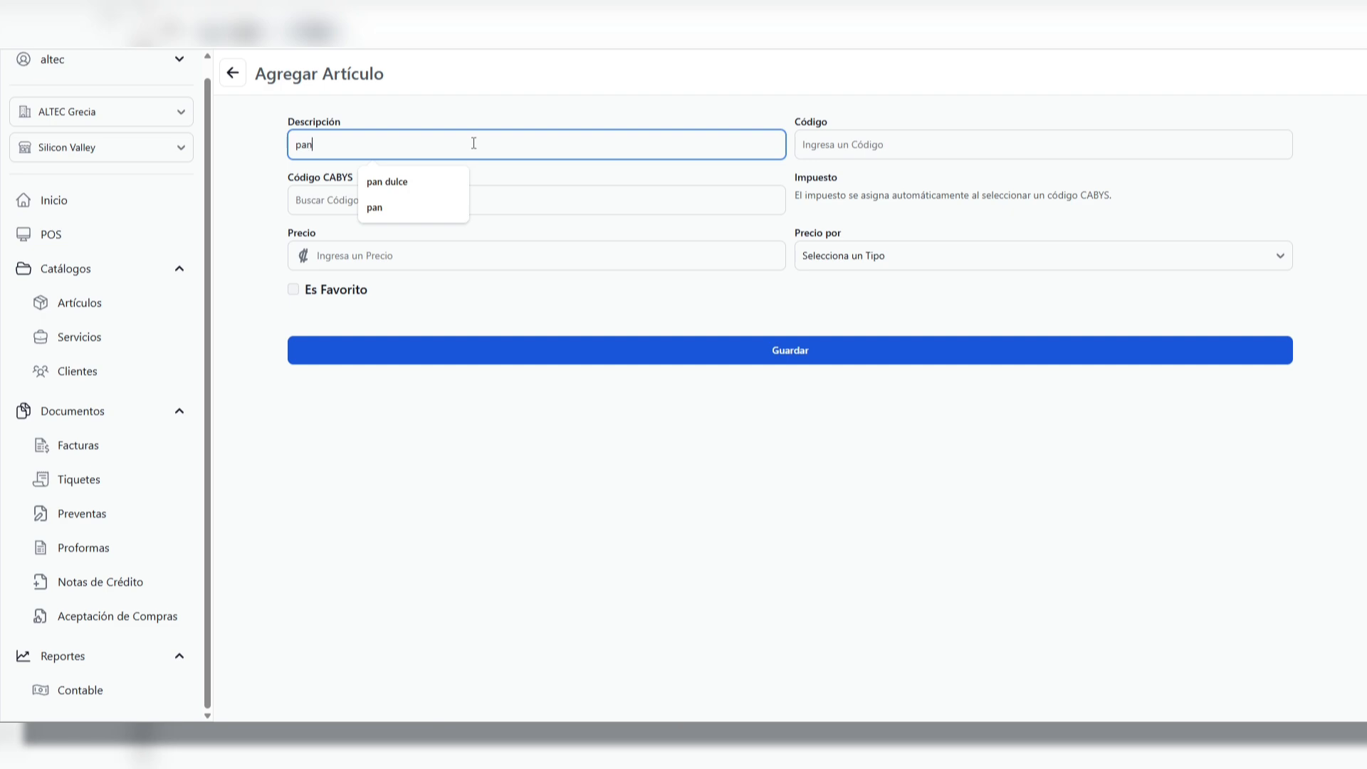
pyautogui.write('bag')
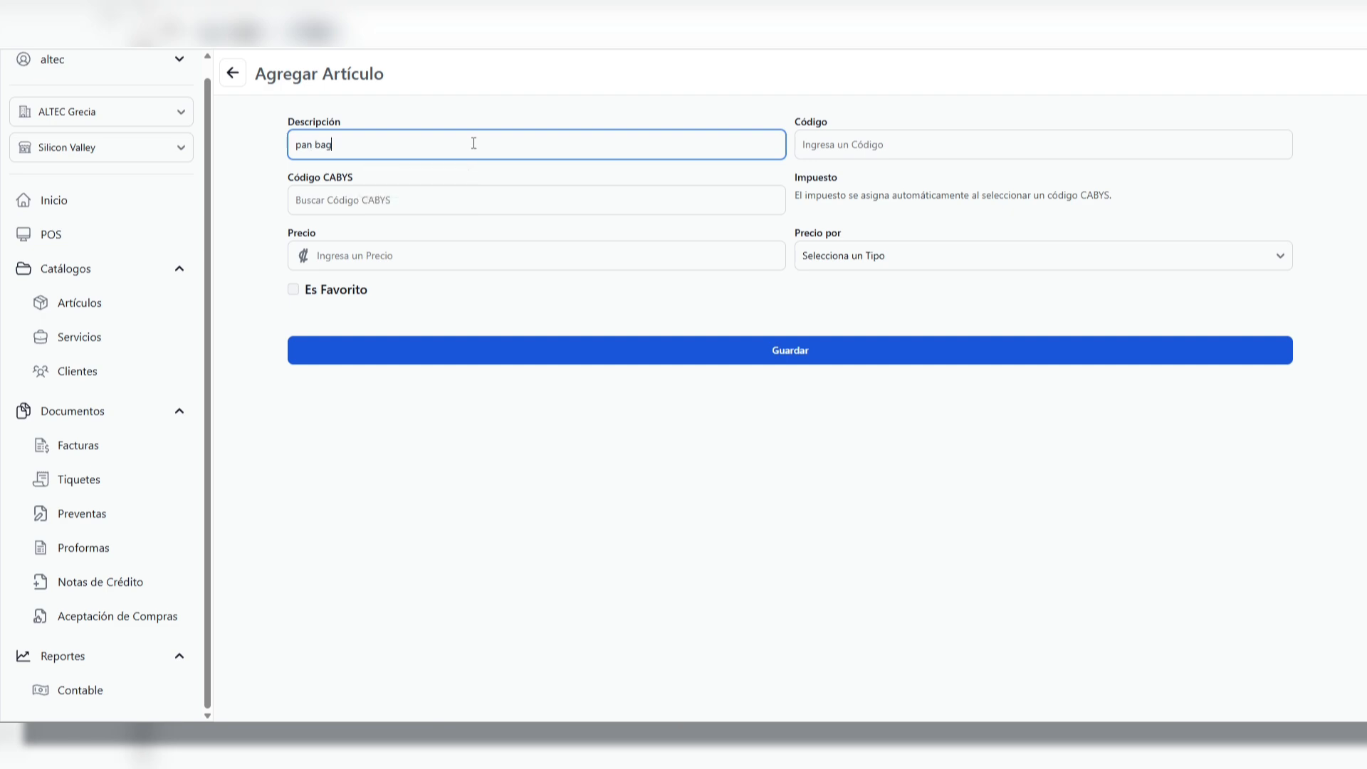
pyautogui.write('uette')
pyautogui.click(915, 144)
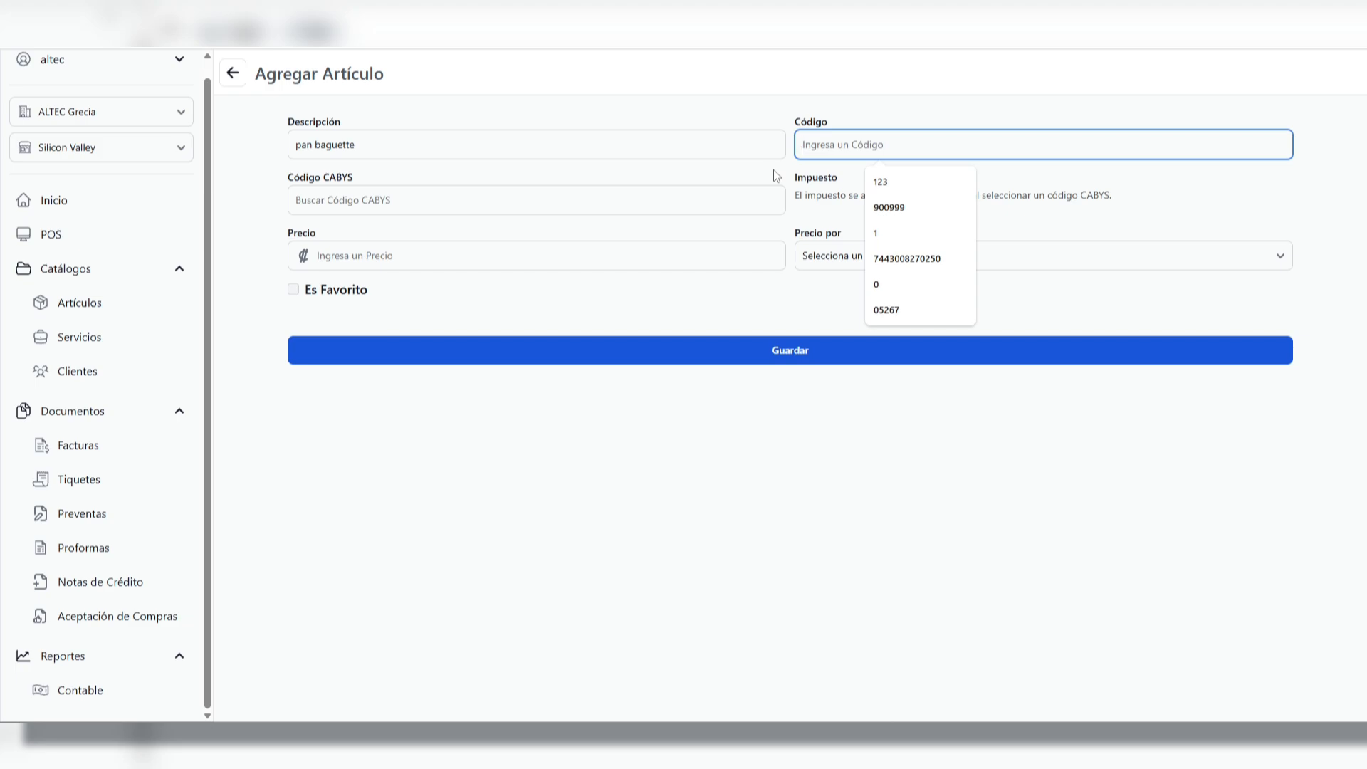
pyautogui.write('007')
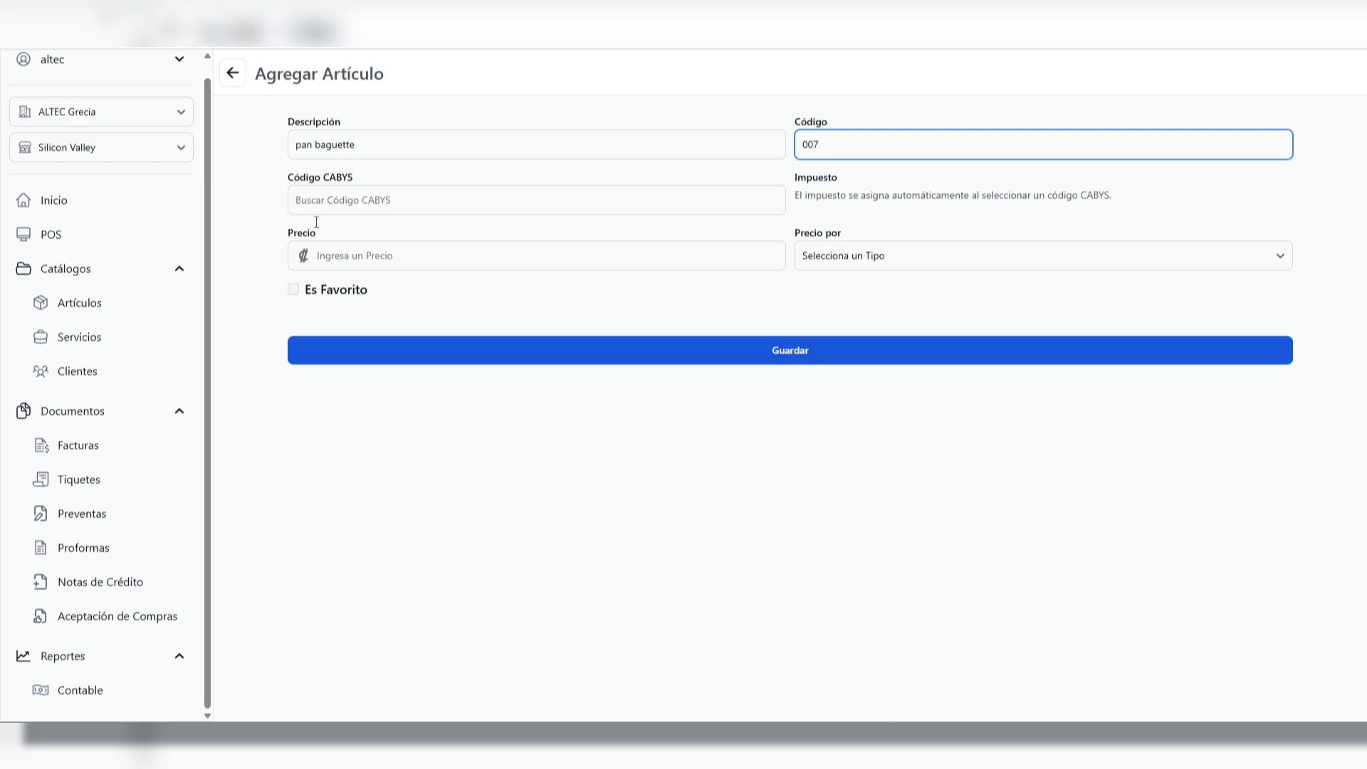
pyautogui.click(406, 201)
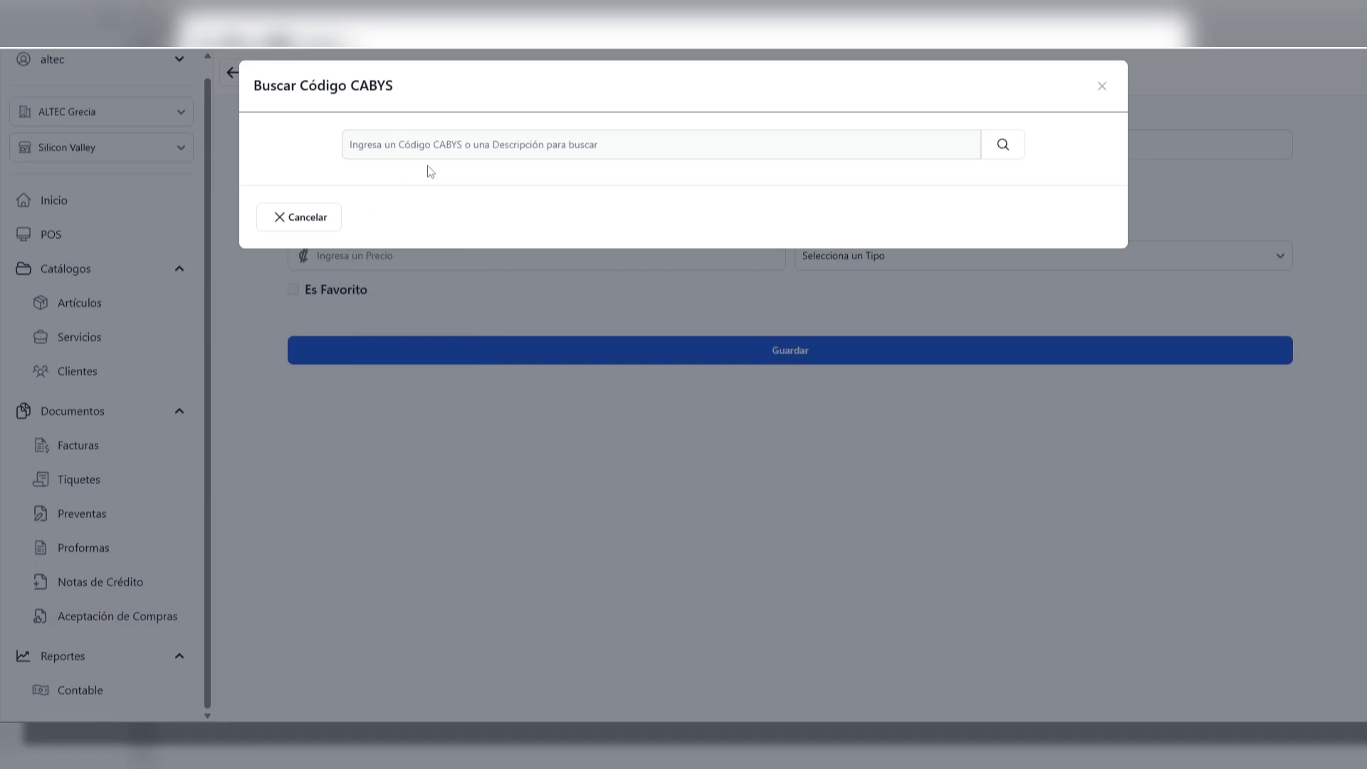
pyautogui.click(449, 145)
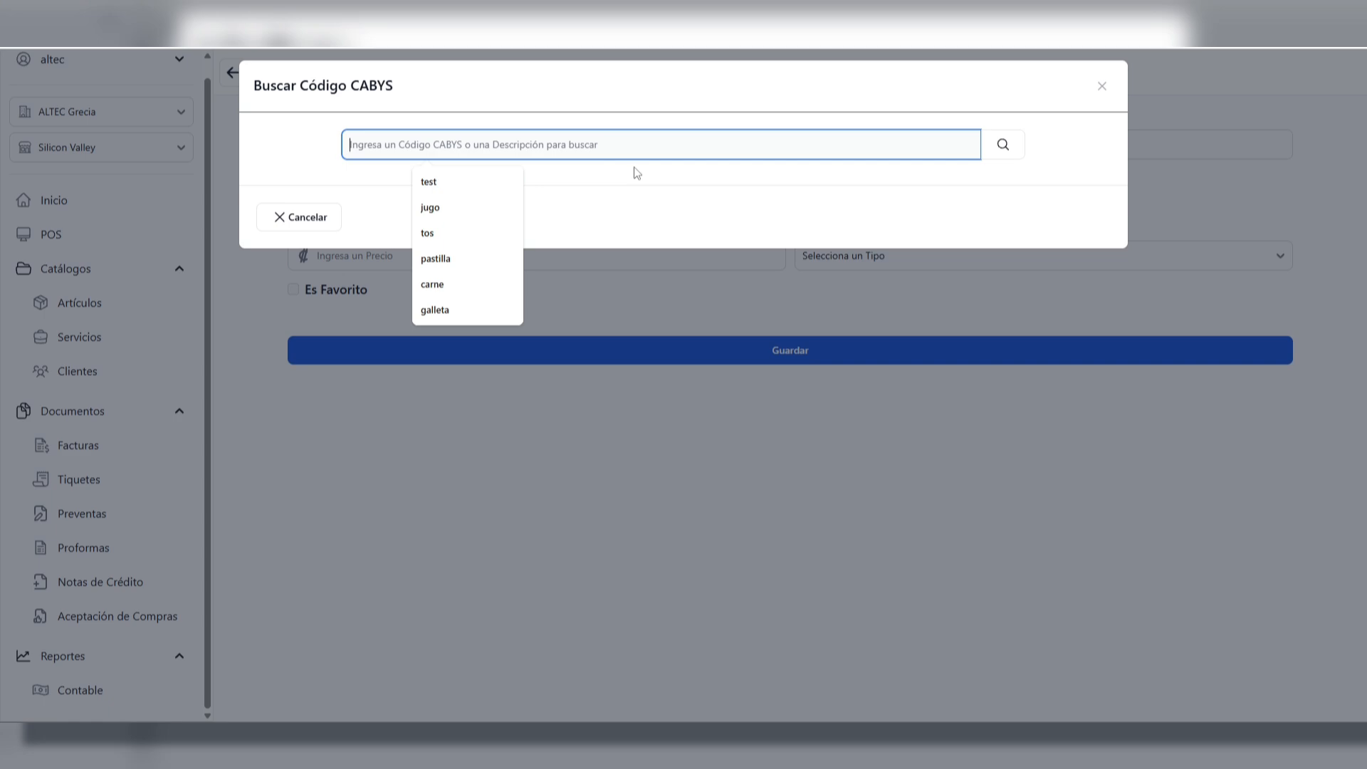
pyautogui.click(604, 187)
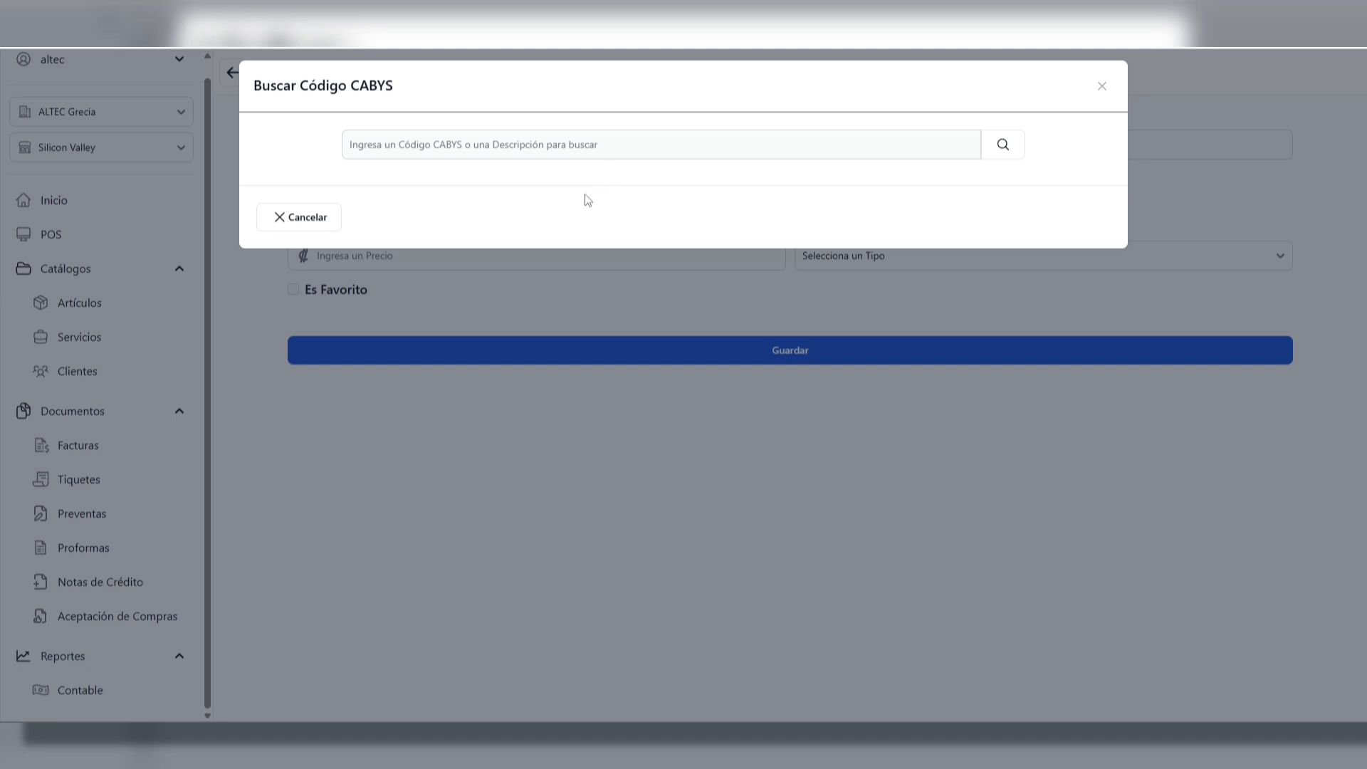
pyautogui.click(450, 142)
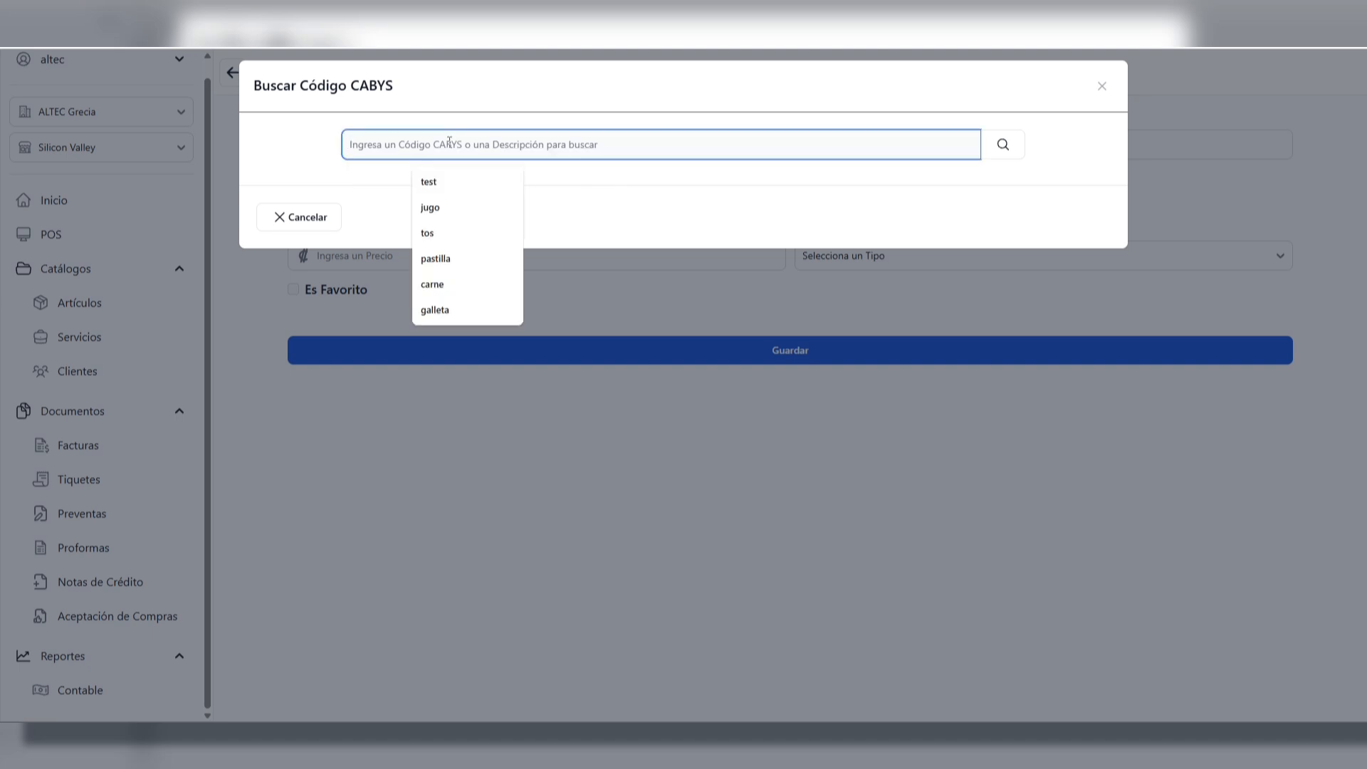
pyautogui.write('pan')
pyautogui.press('Return')
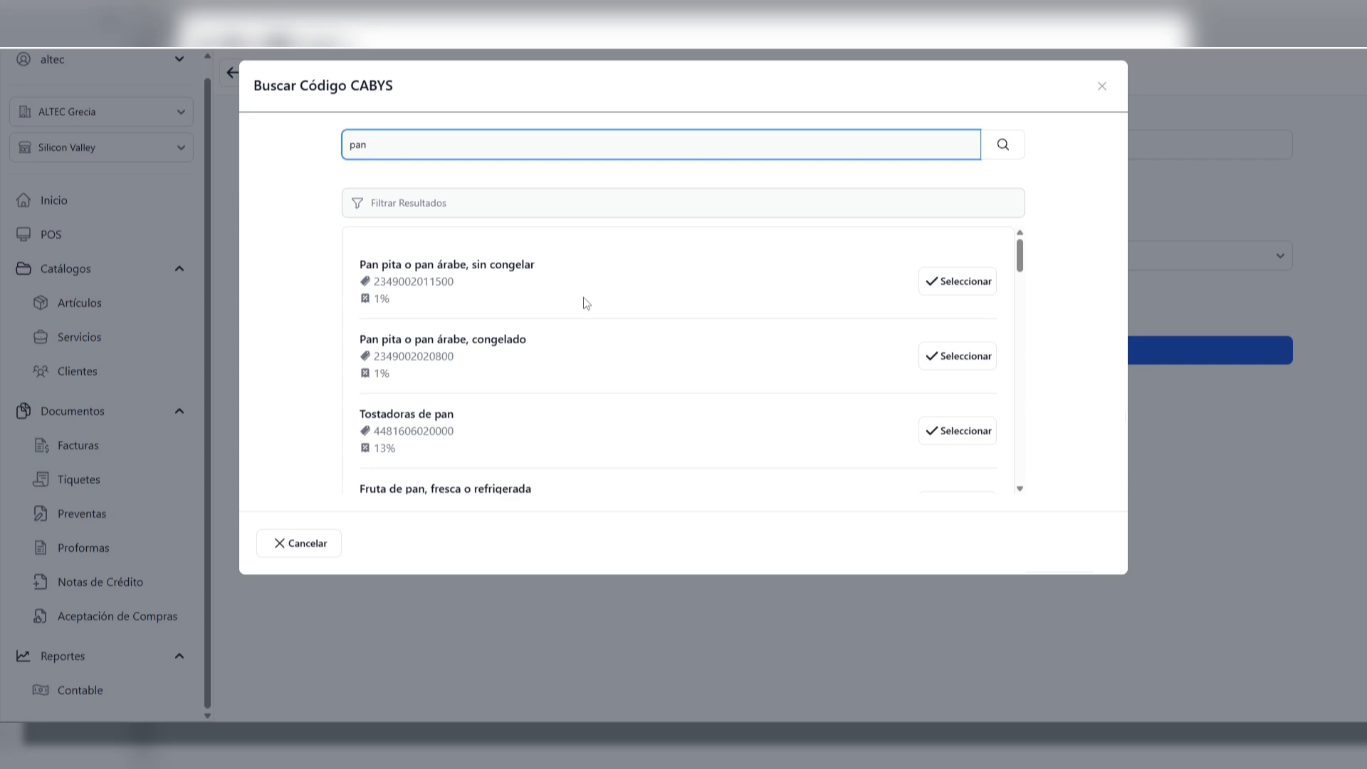
pyautogui.scroll(-1, 562, 323)
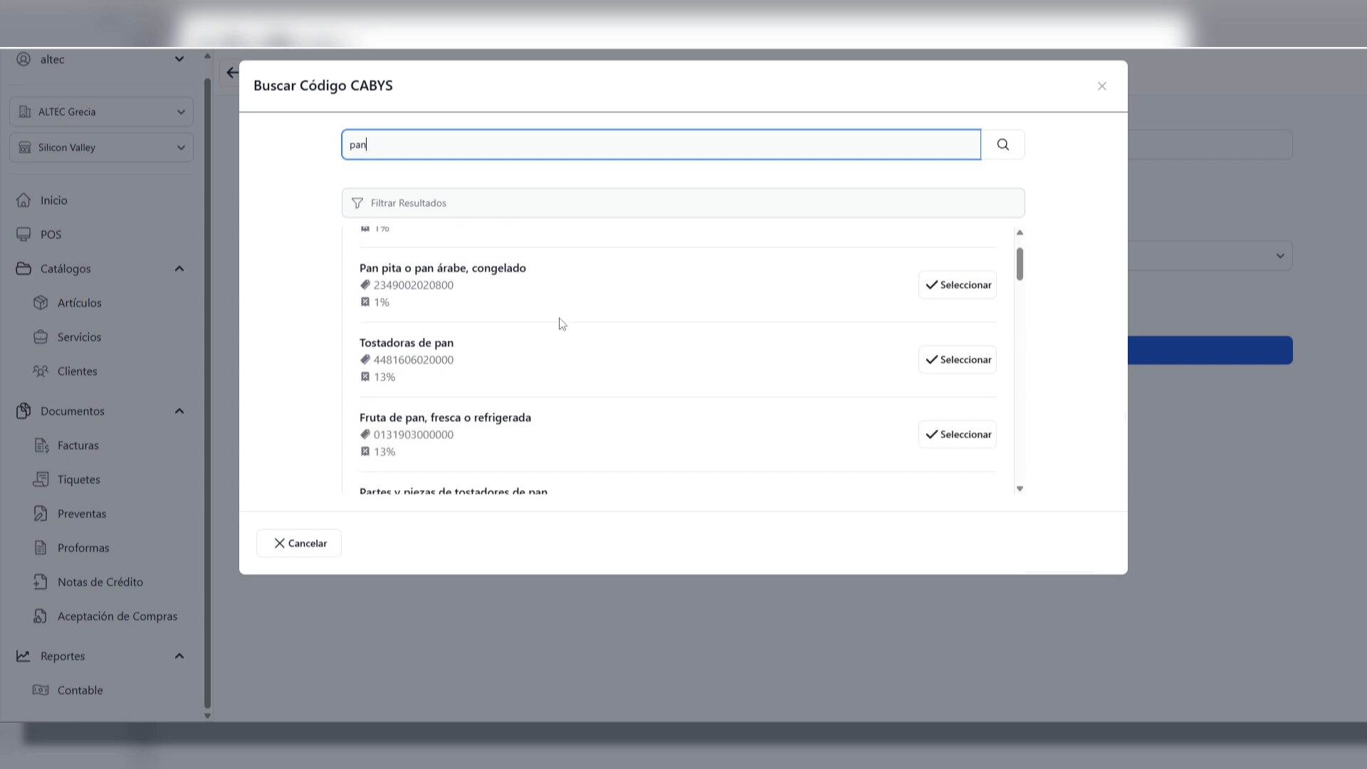
pyautogui.scroll(-4, 562, 323)
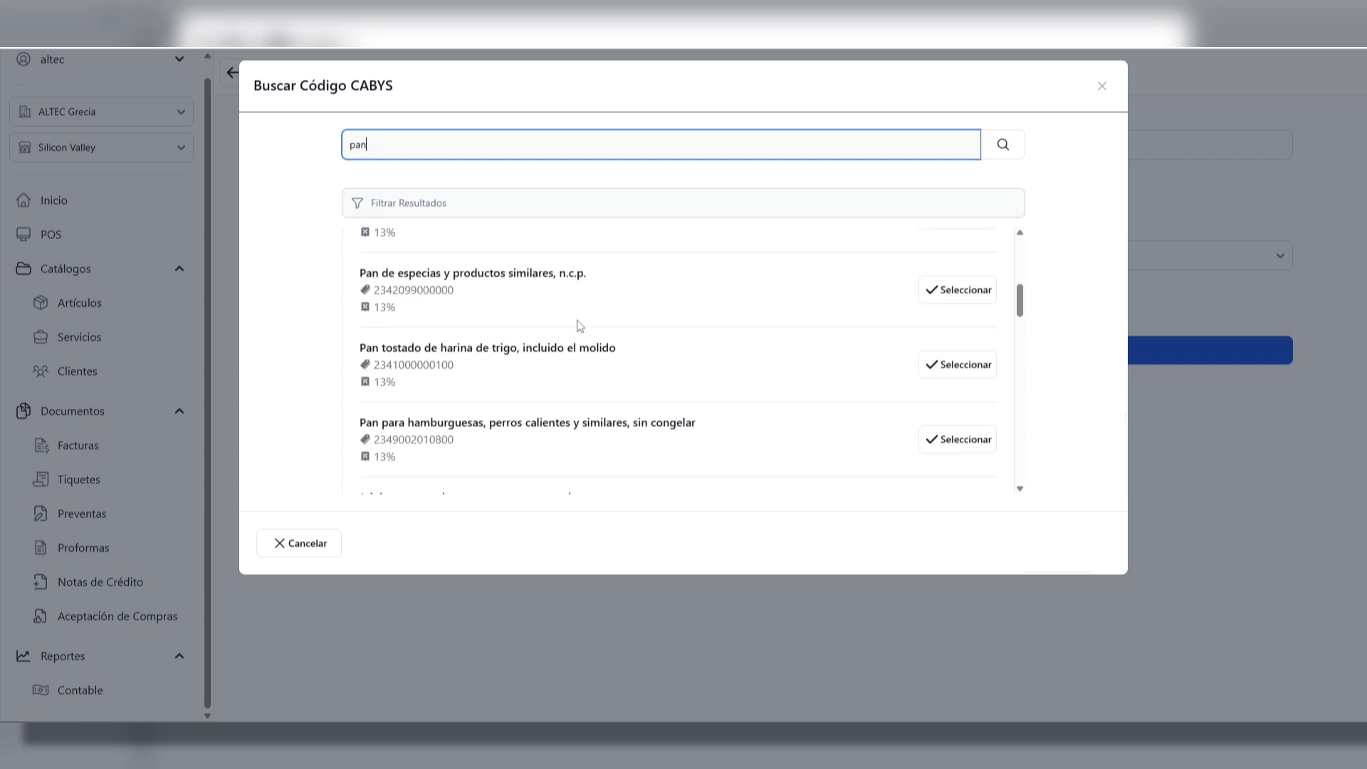
pyautogui.scroll(-4, 581, 325)
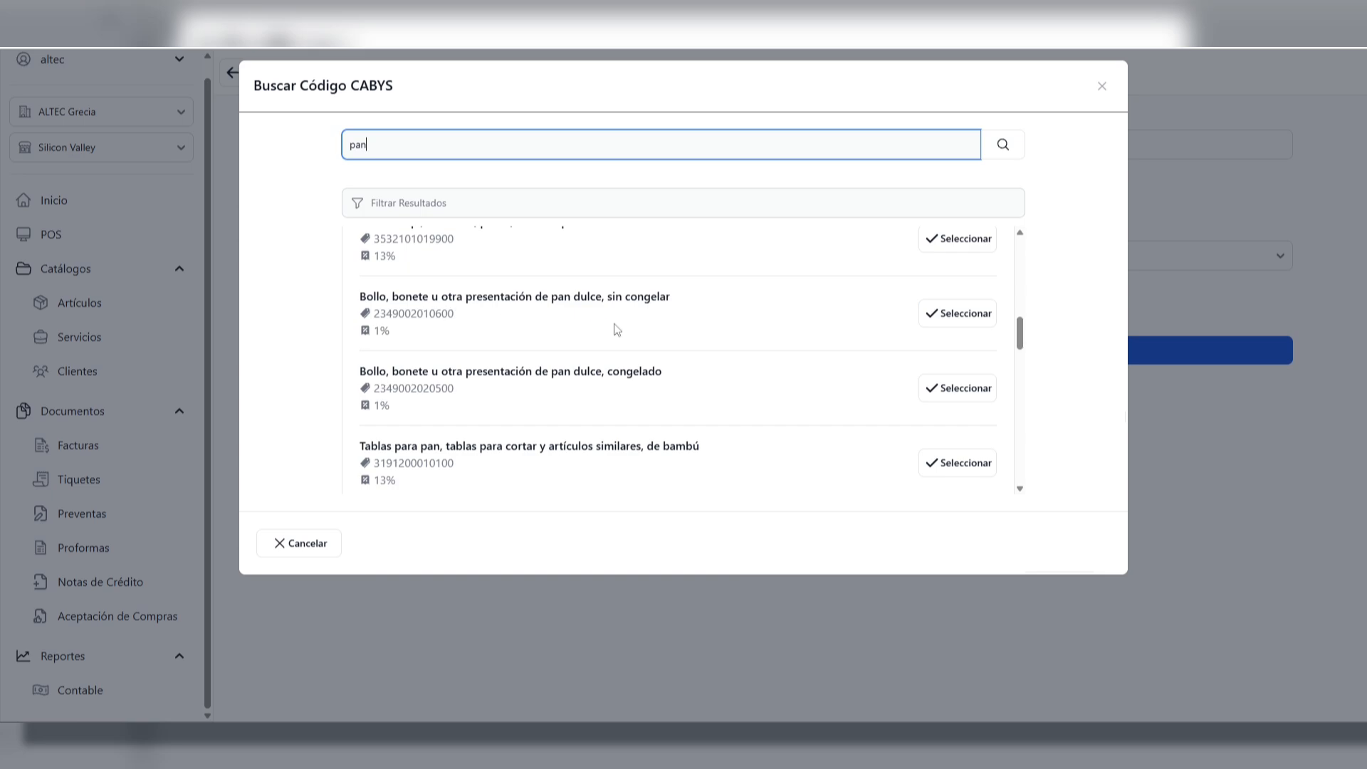
pyautogui.click(965, 320)
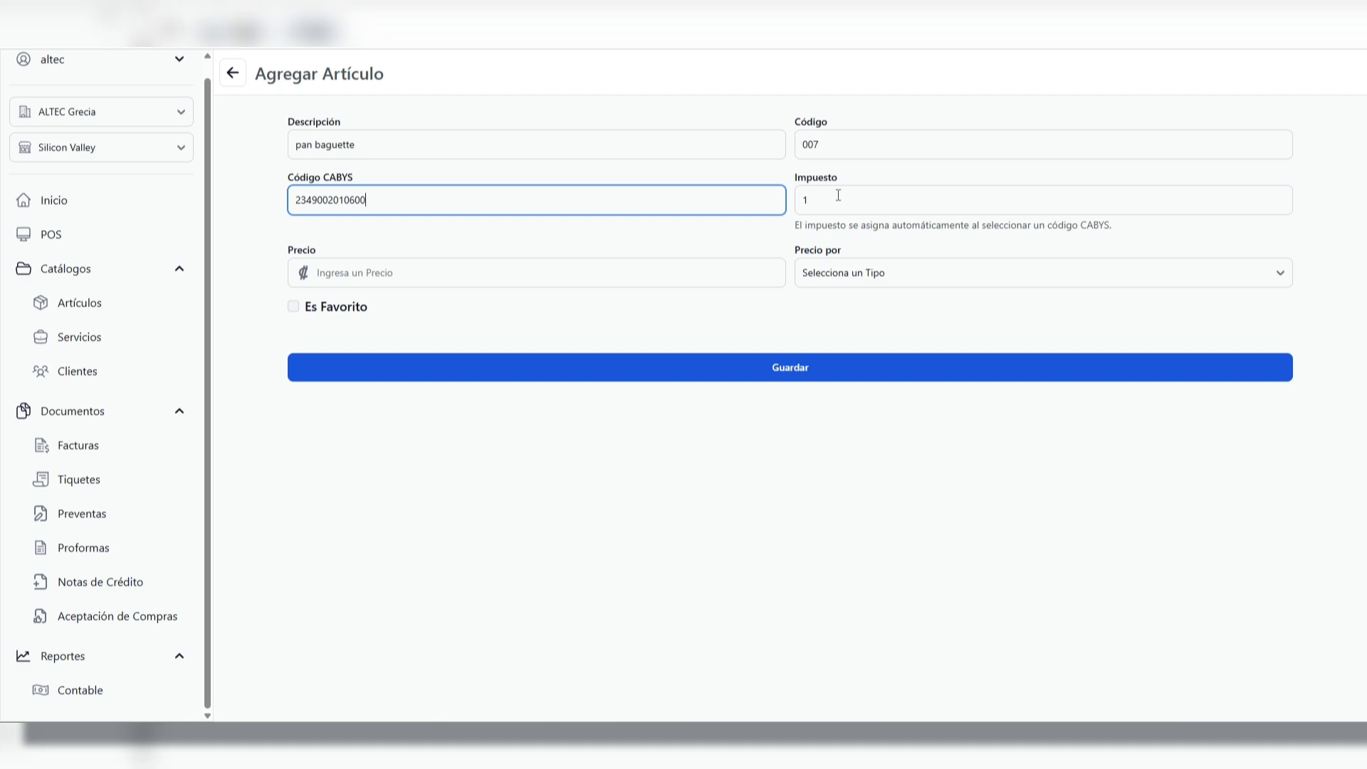
# Set the article's price to 800 colones per Unidad and save it
pyautogui.click(409, 238)
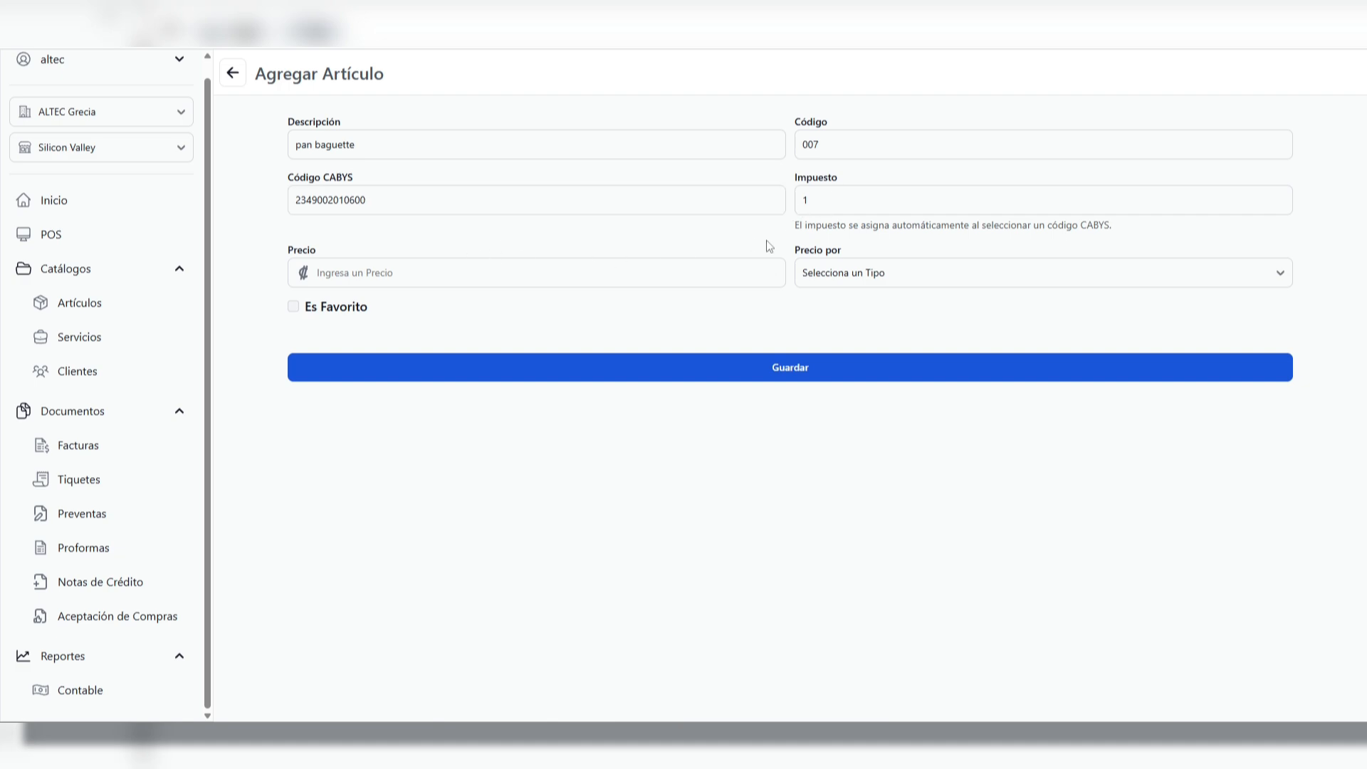
pyautogui.click(396, 271)
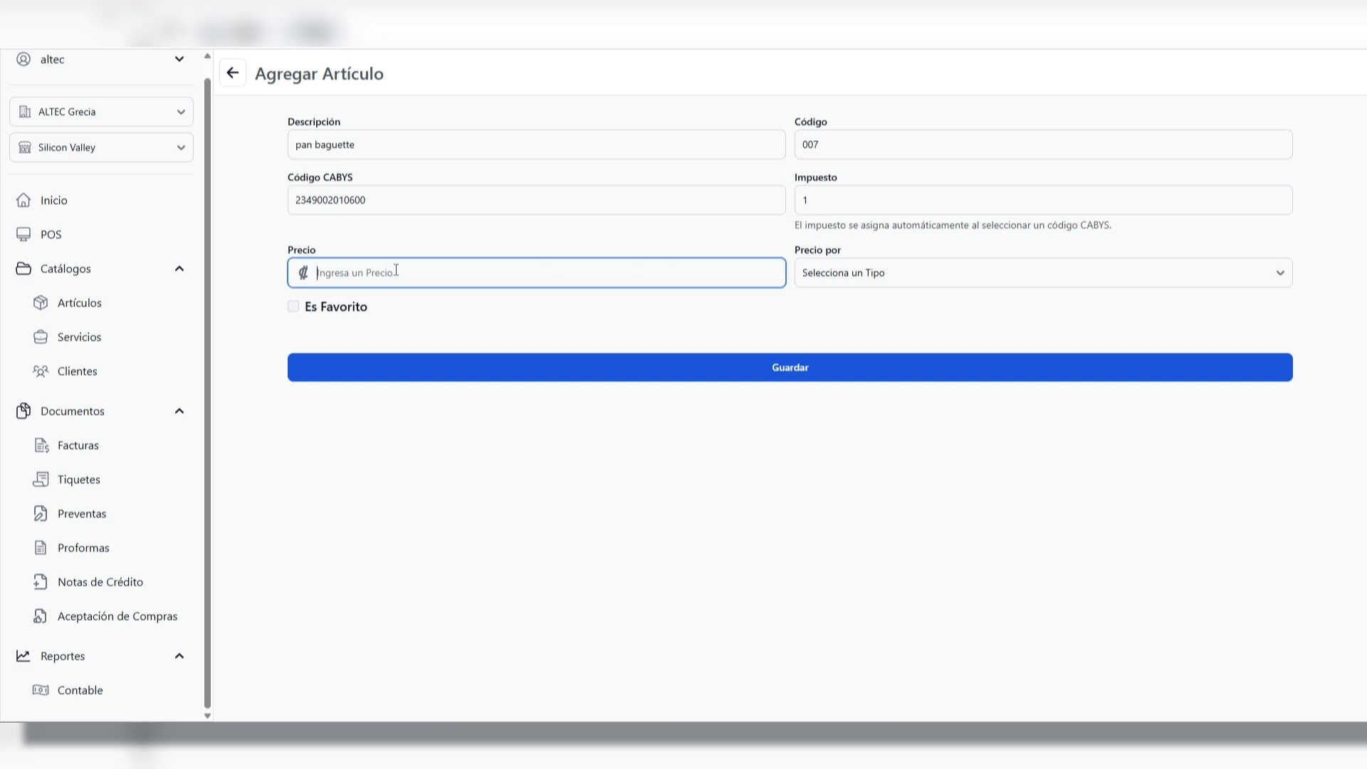
pyautogui.write('800')
pyautogui.click(863, 278)
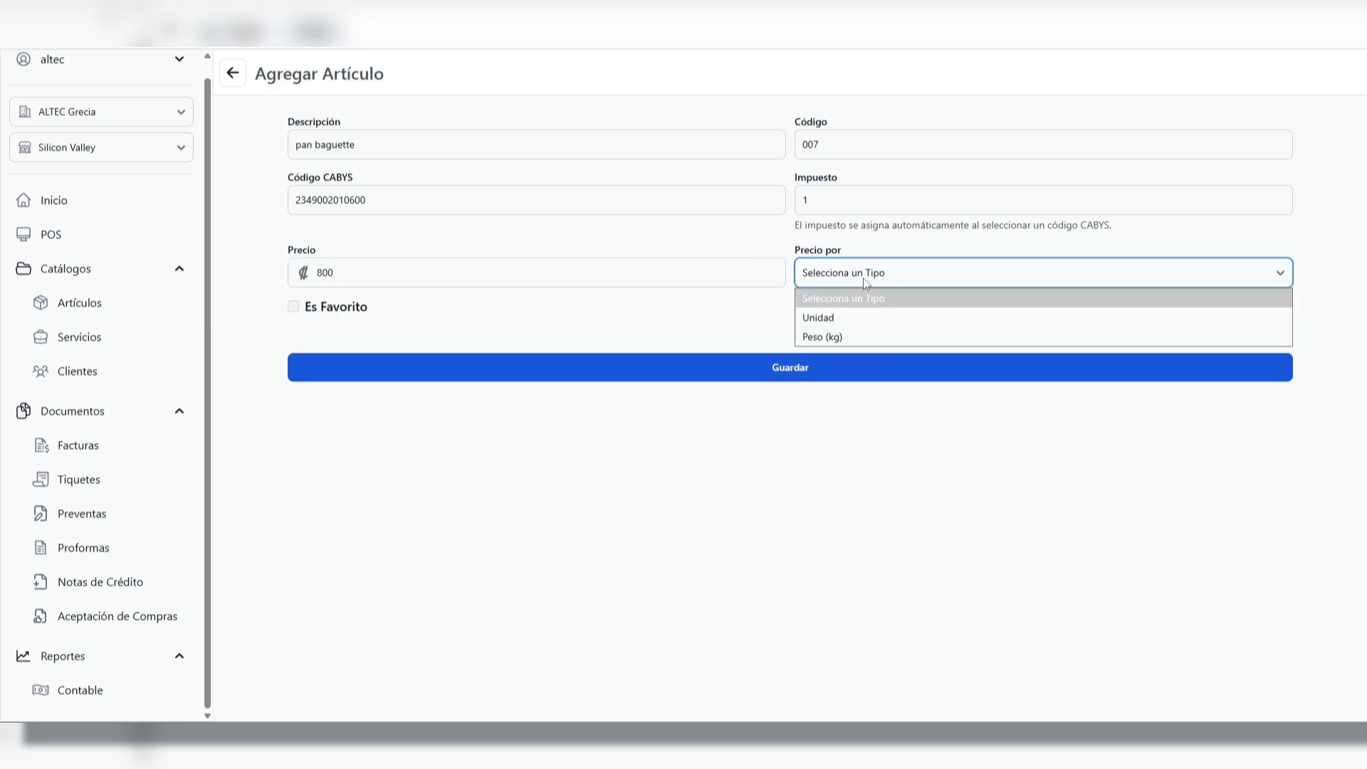
pyautogui.click(838, 322)
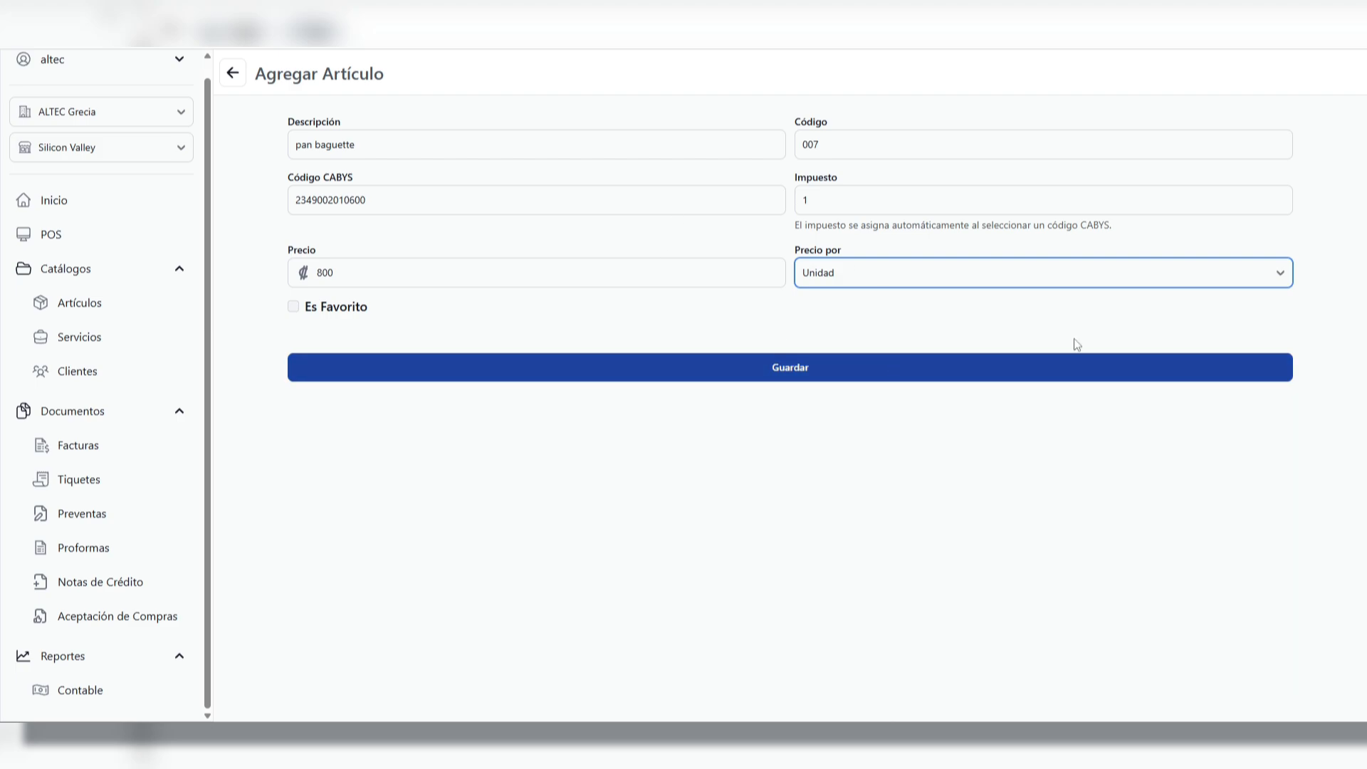
pyautogui.click(769, 372)
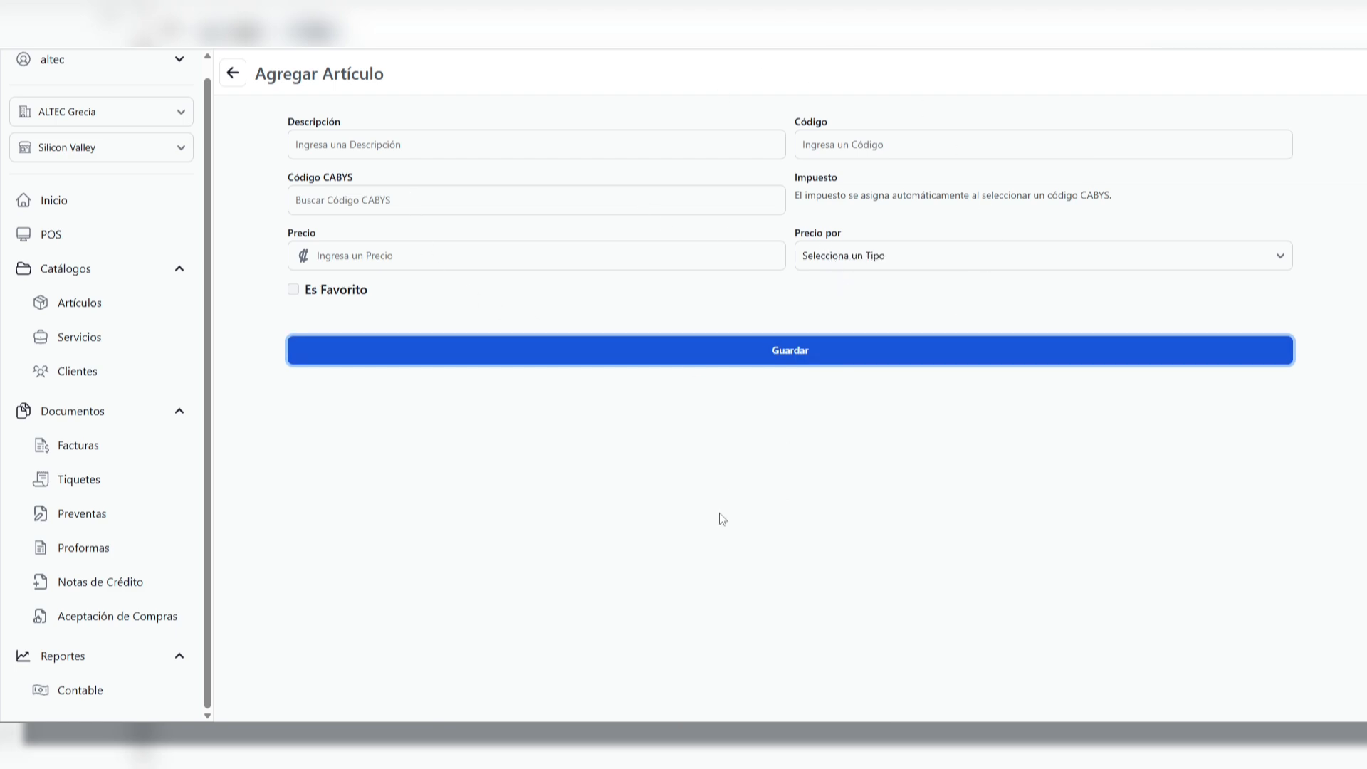
# Return to the articles list and search it for "pan ba"
pyautogui.click(242, 74)
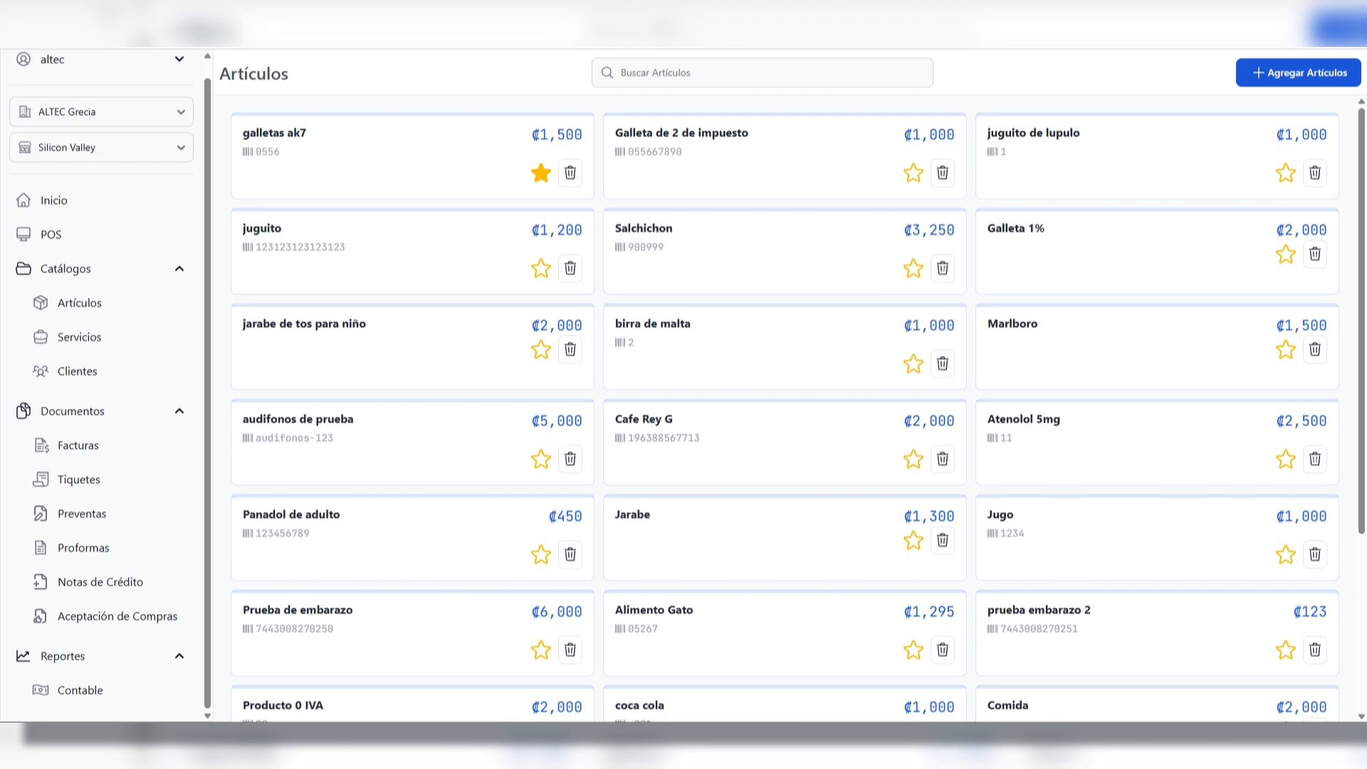
pyautogui.click(686, 71)
pyautogui.write('pan ba')
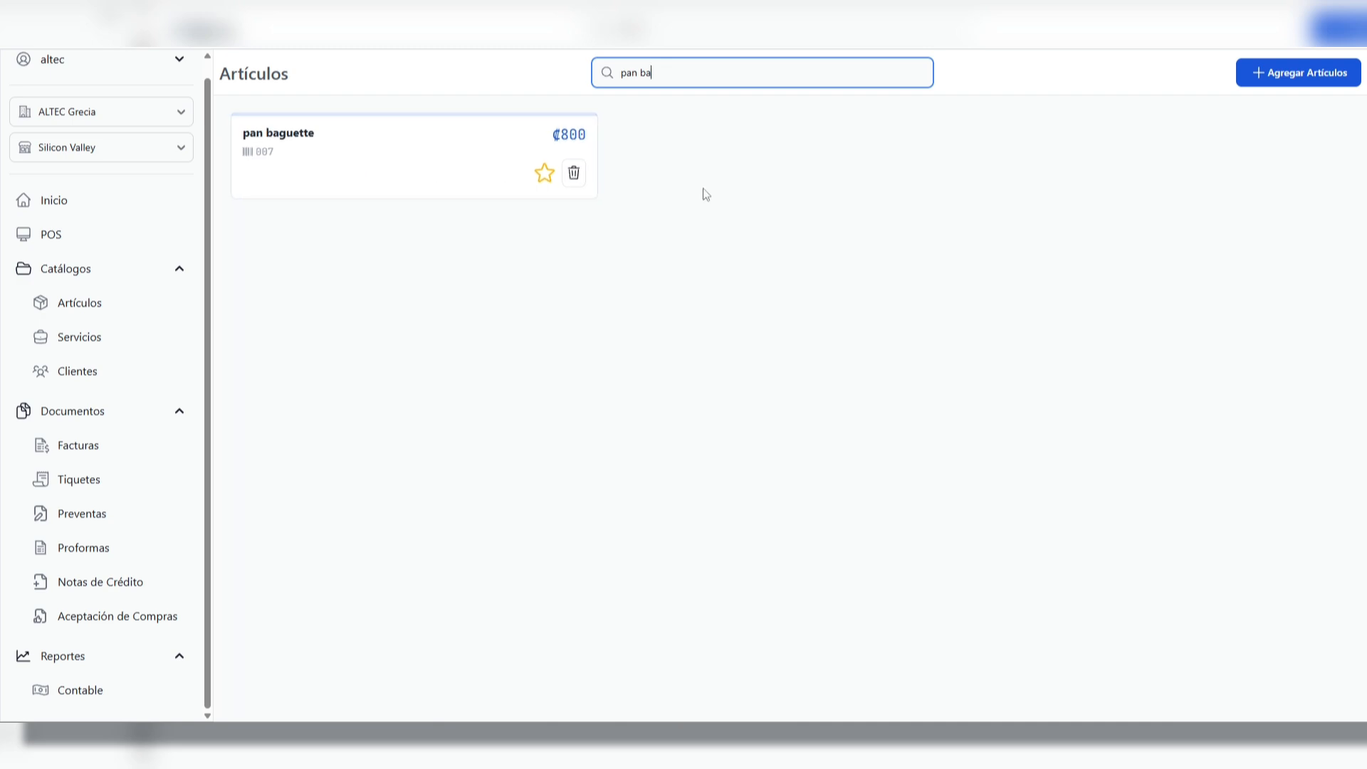
# View the services and clients catalogues, and request the first client's deletion but cancel it
pyautogui.click(150, 345)
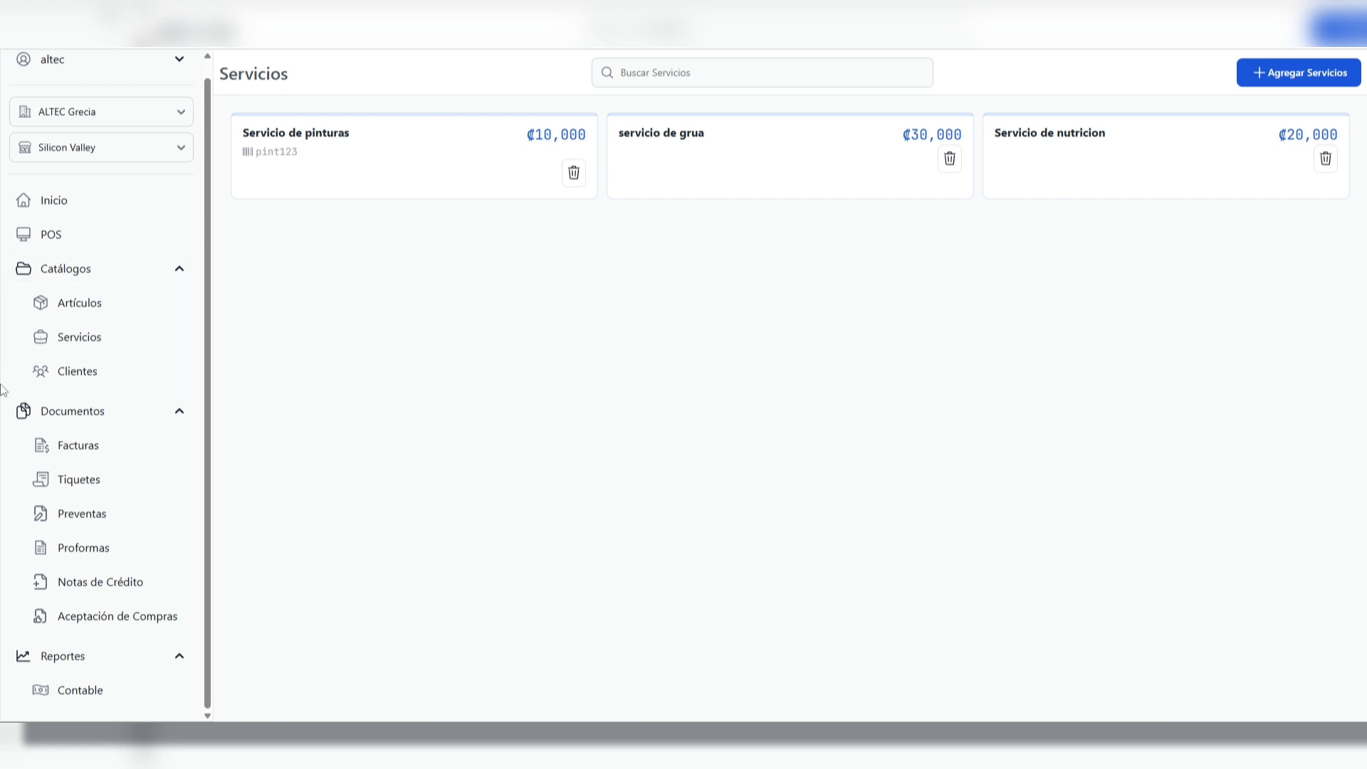
pyautogui.click(76, 376)
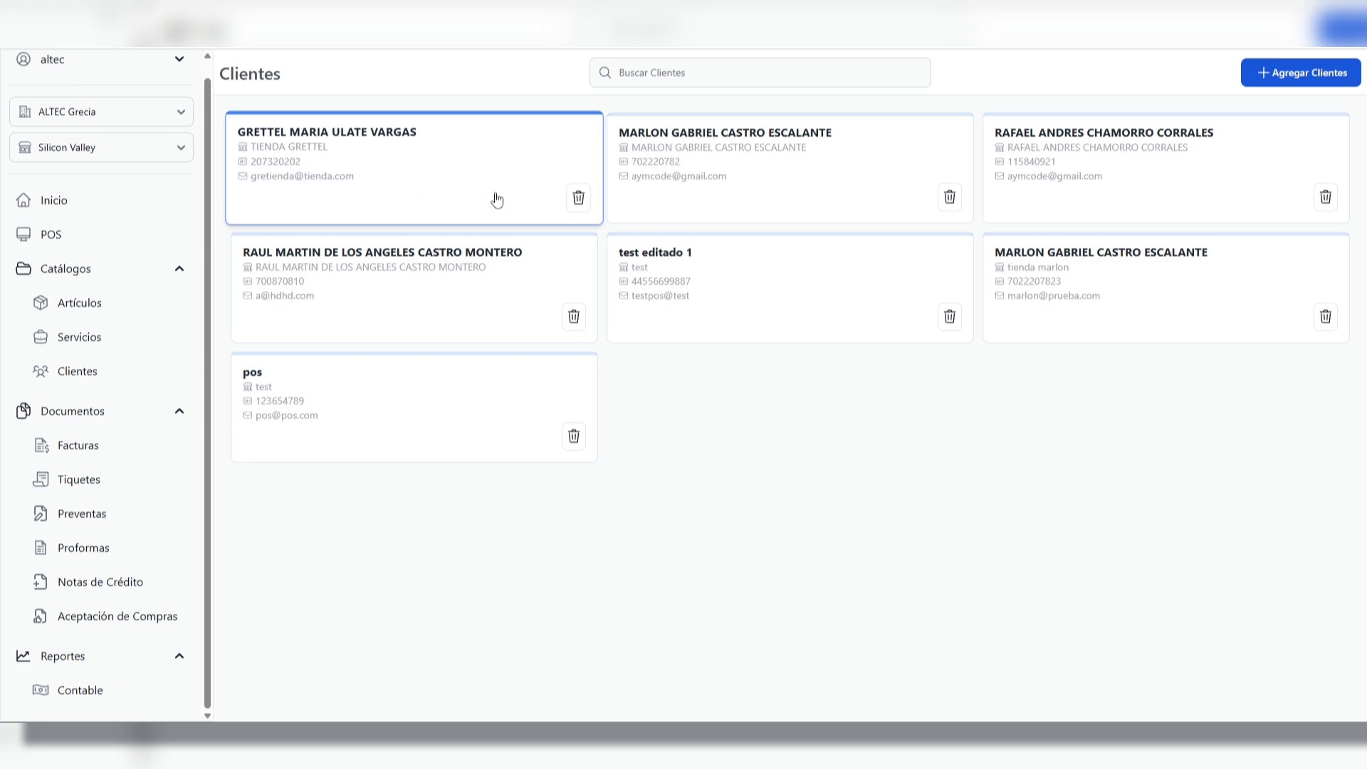
pyautogui.click(576, 198)
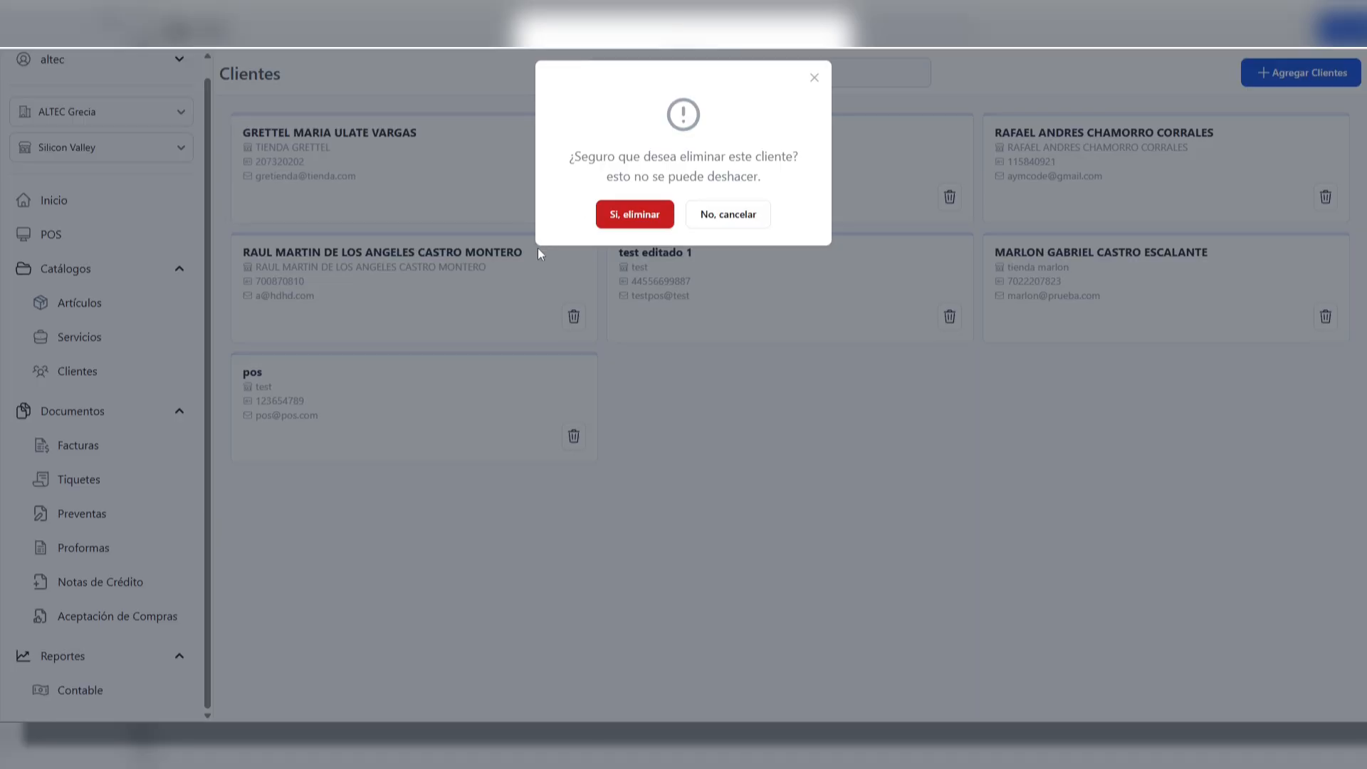
pyautogui.click(716, 223)
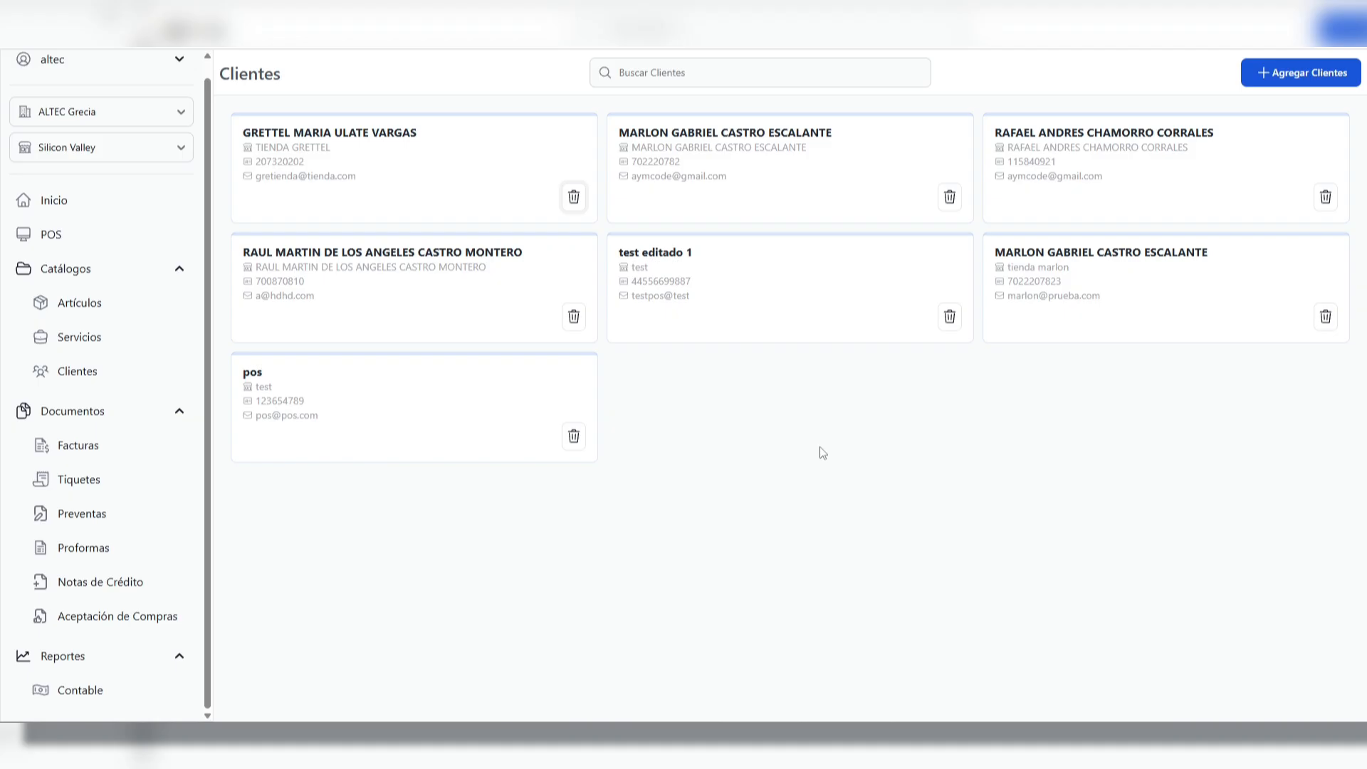
# Start a new client, enter the client's identification number and look it up to load the registered details
pyautogui.click(1313, 76)
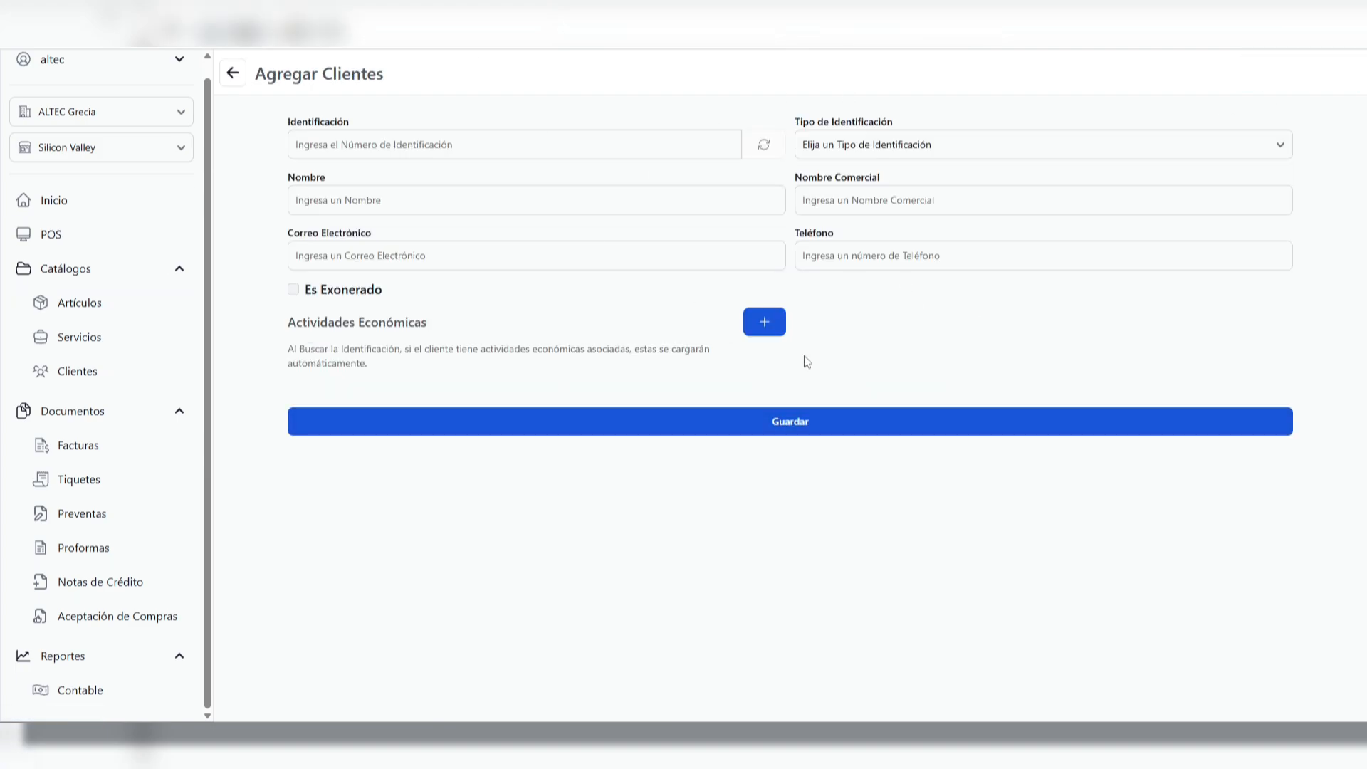
pyautogui.click(494, 142)
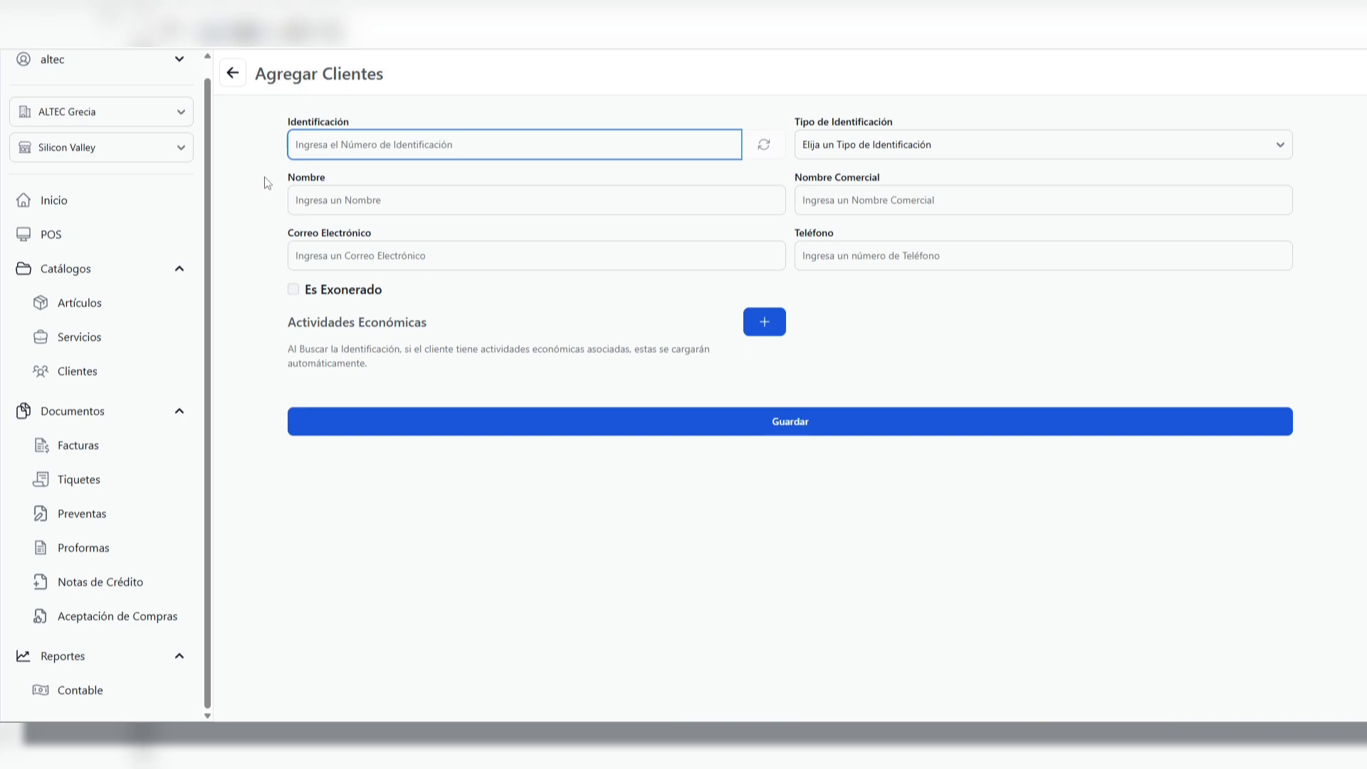
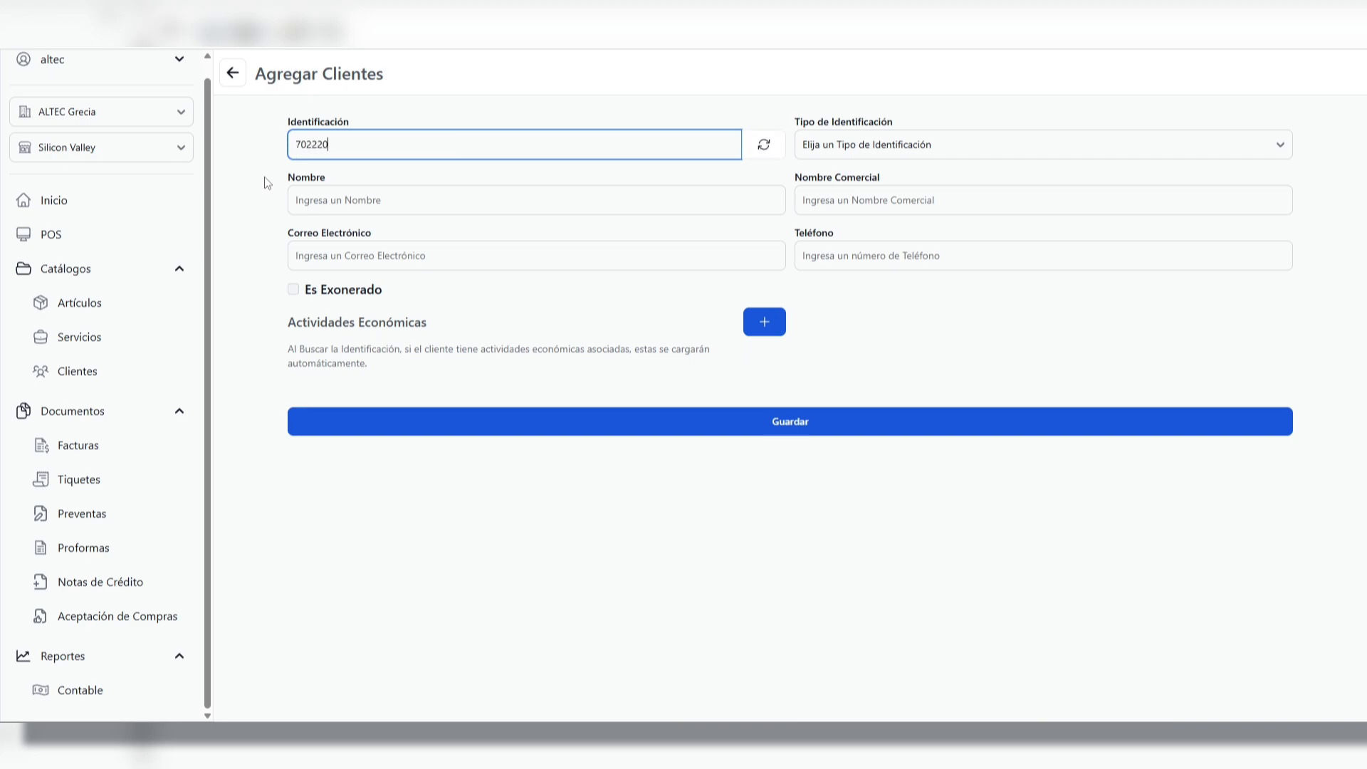
pyautogui.click(759, 148)
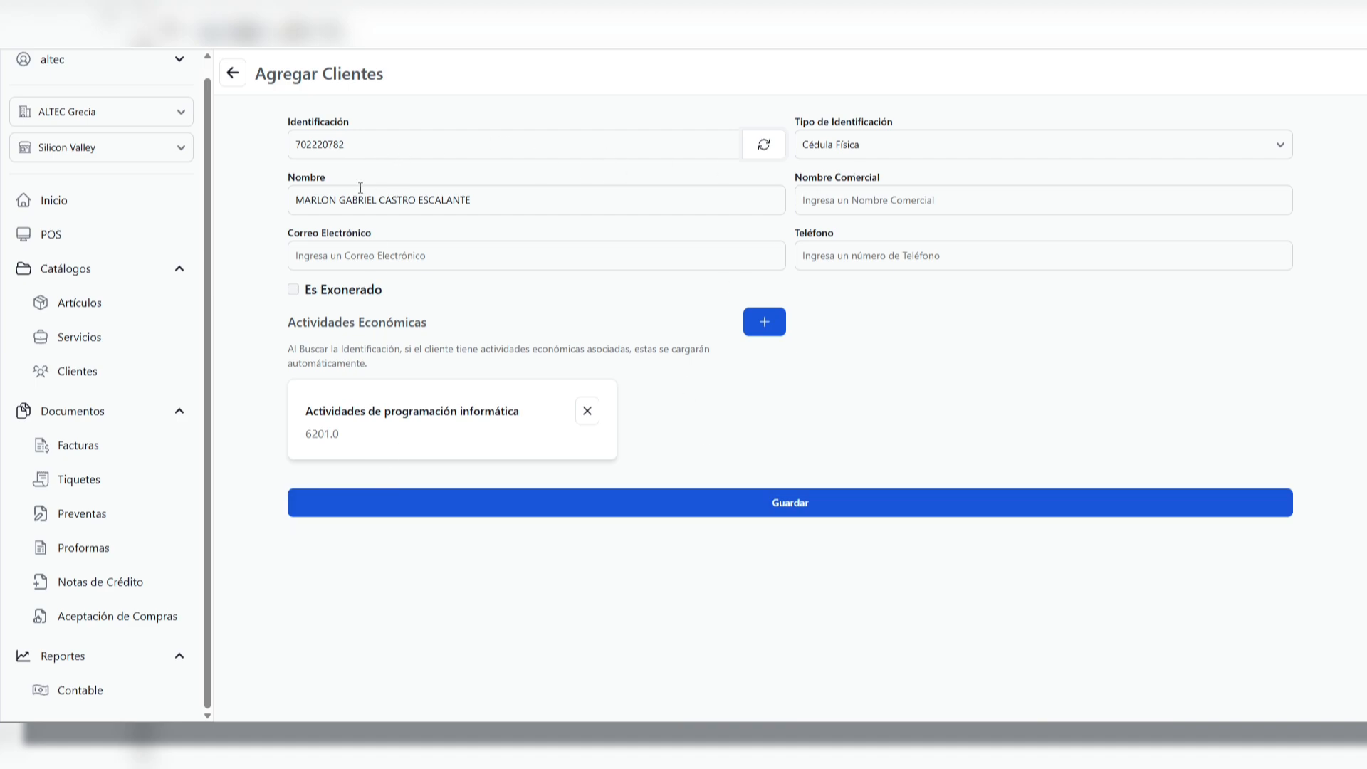
pyautogui.tripleClick(484, 199)
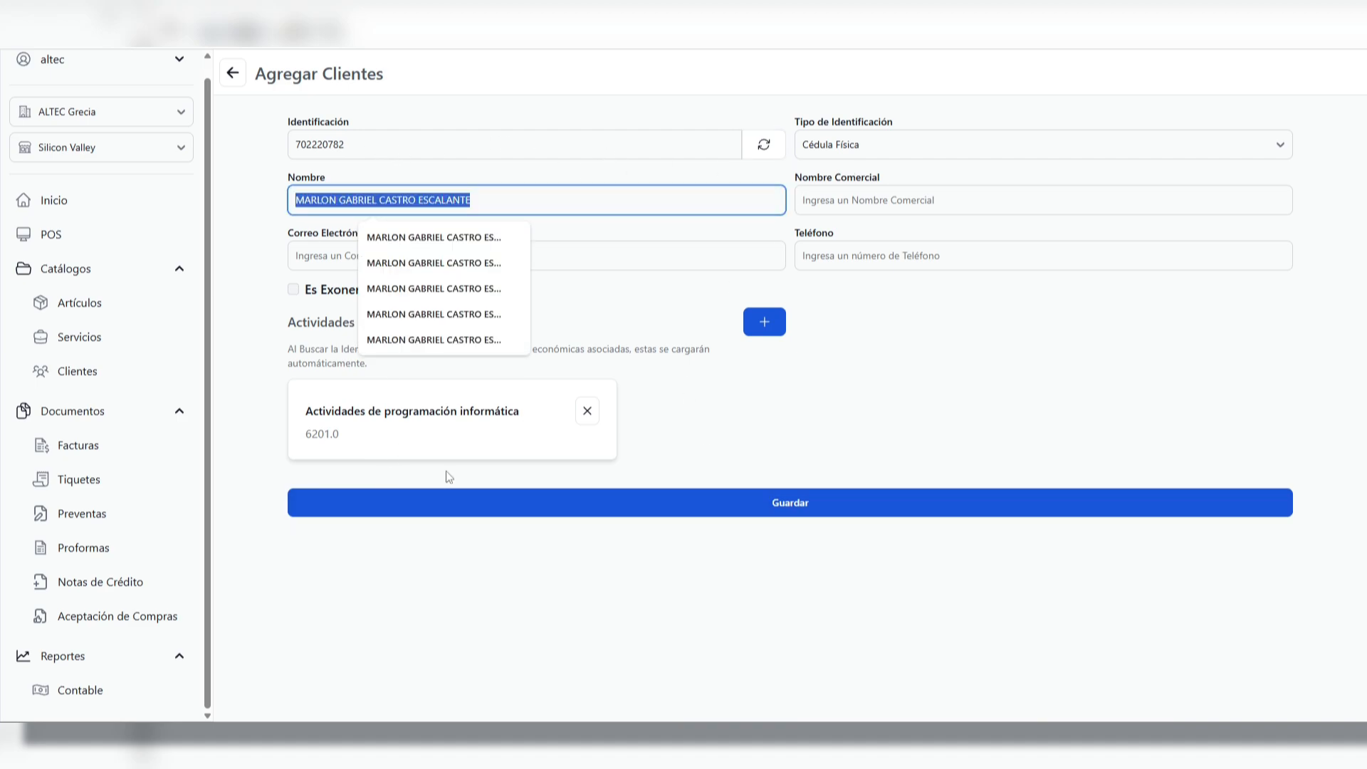
pyautogui.click(412, 440)
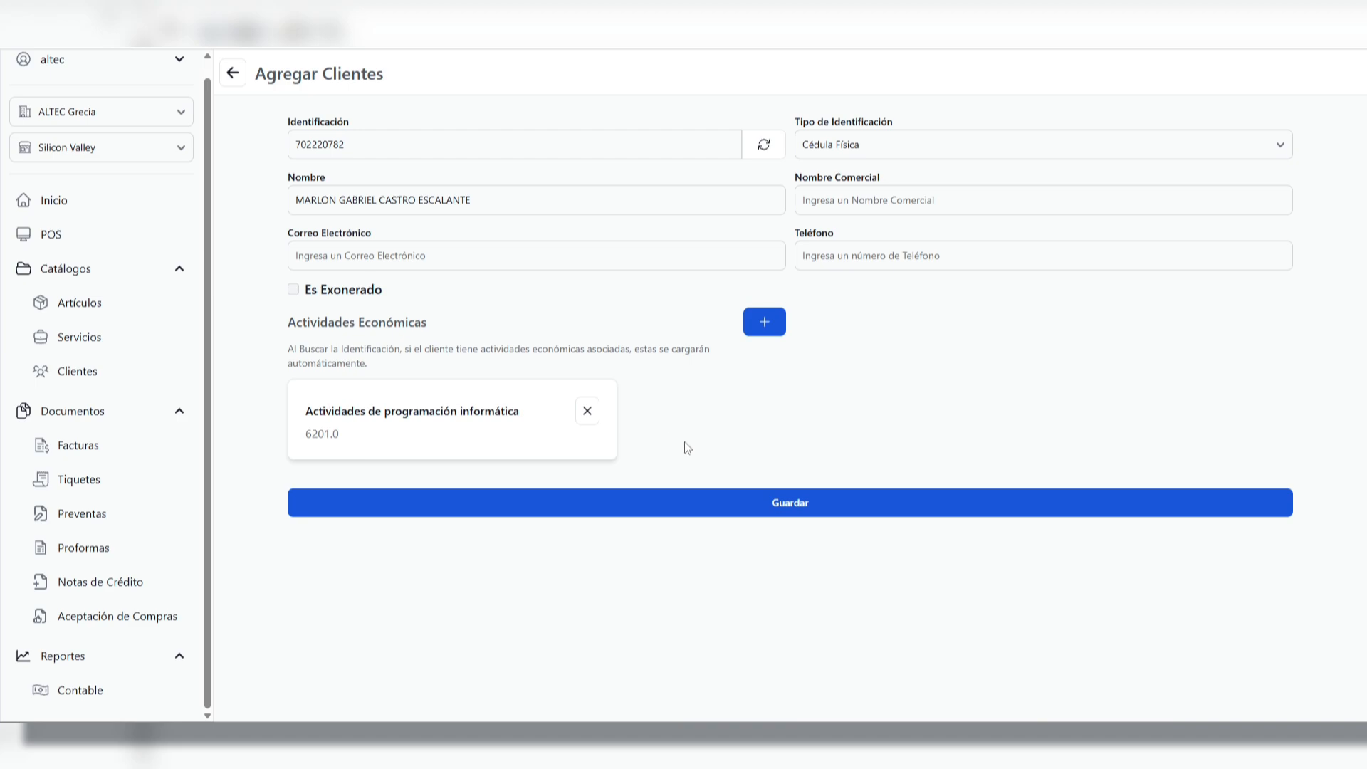
pyautogui.click(766, 325)
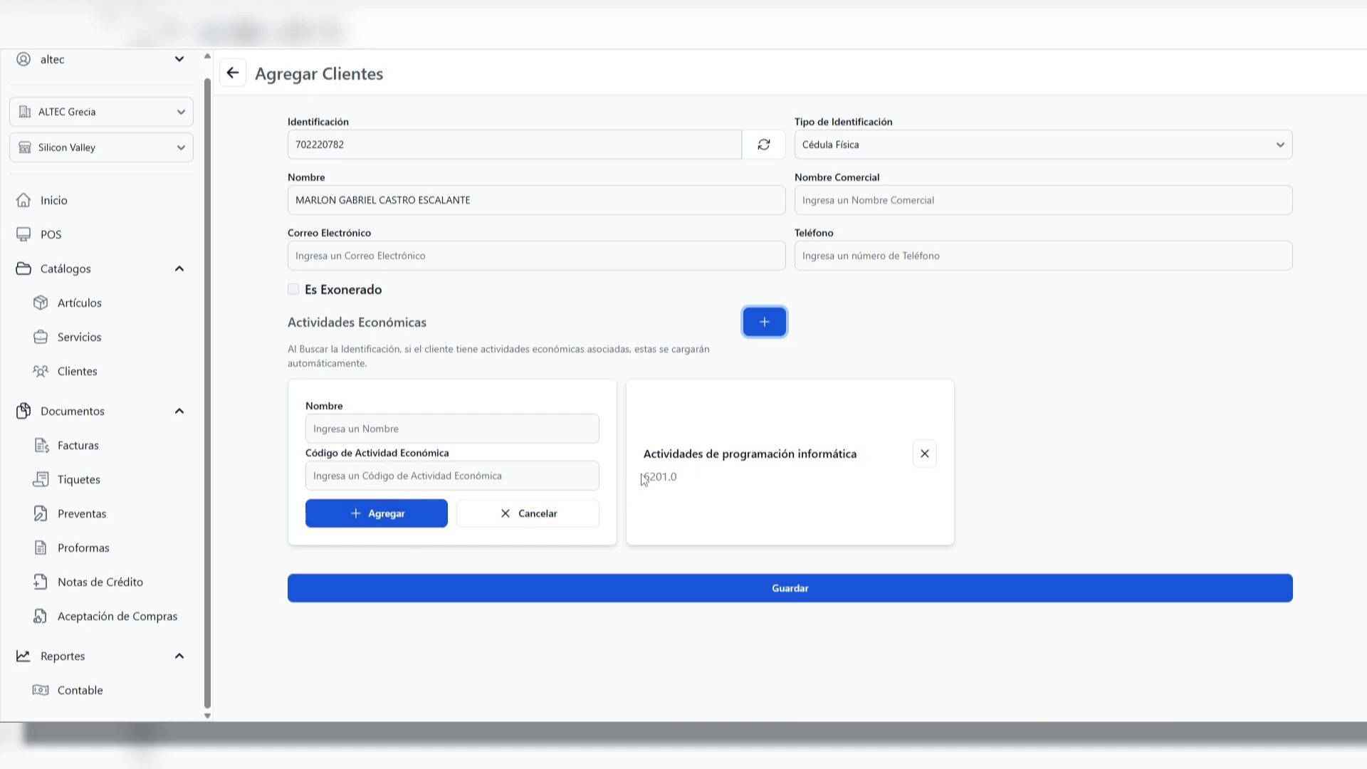
pyautogui.moveTo(643, 475); pyautogui.dragTo(683, 483)
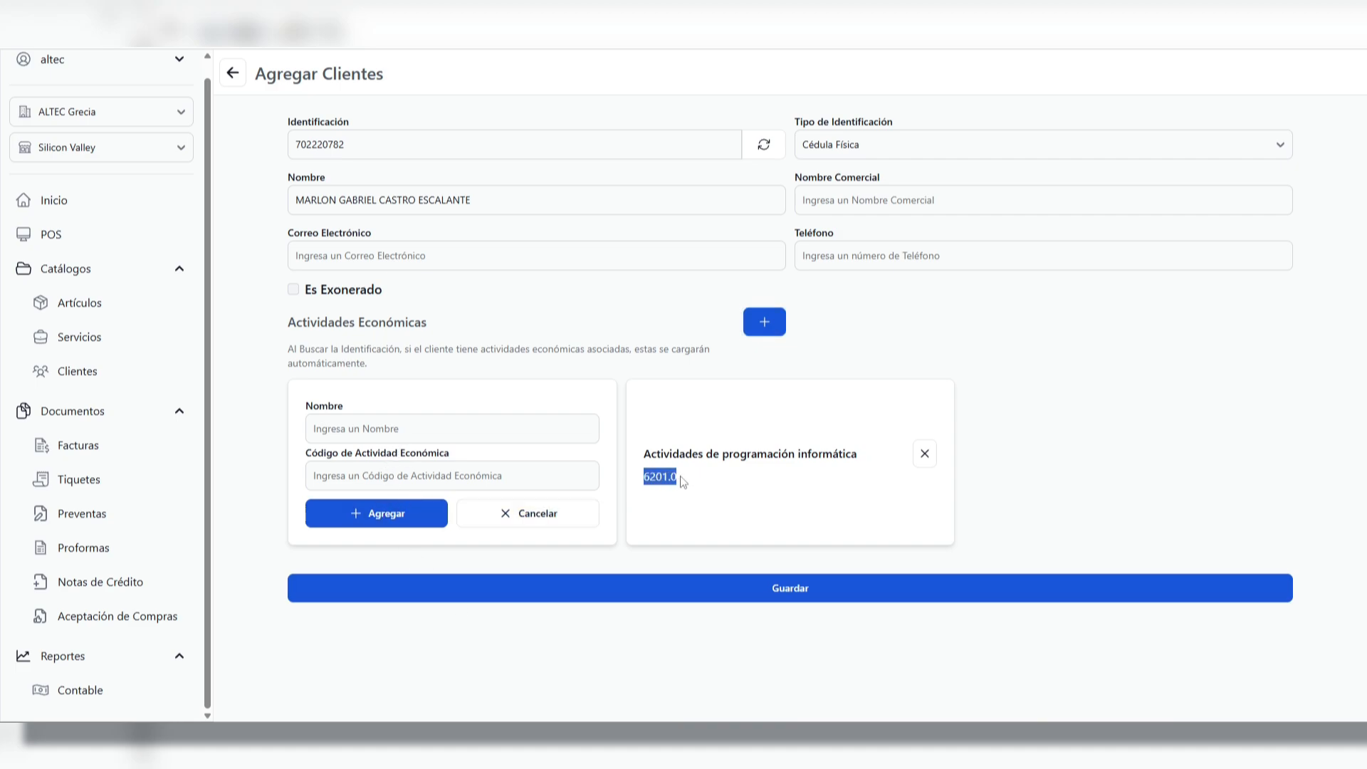
pyautogui.click(411, 473)
pyautogui.click(271, 490)
pyautogui.click(520, 520)
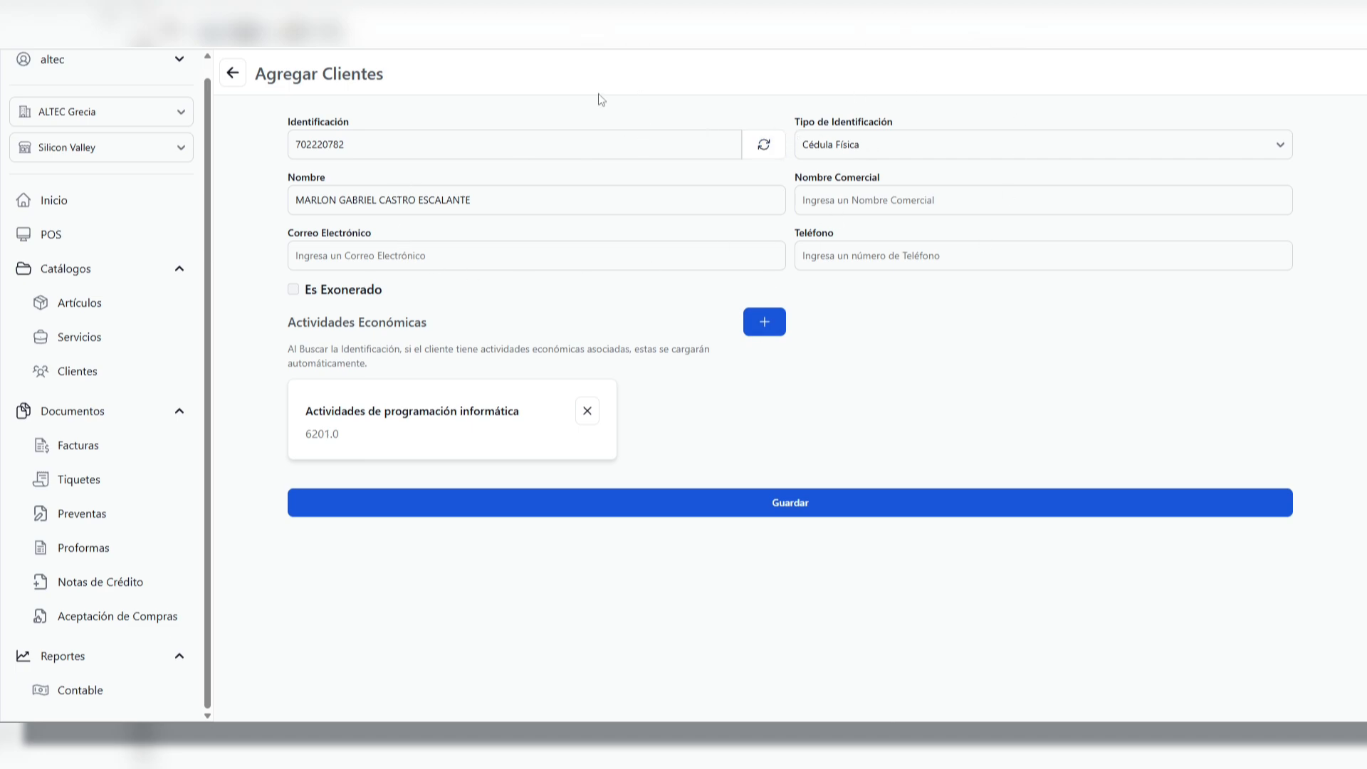
# Fill in the new client's trade name, e-mail address and phone number
pyautogui.click(873, 199)
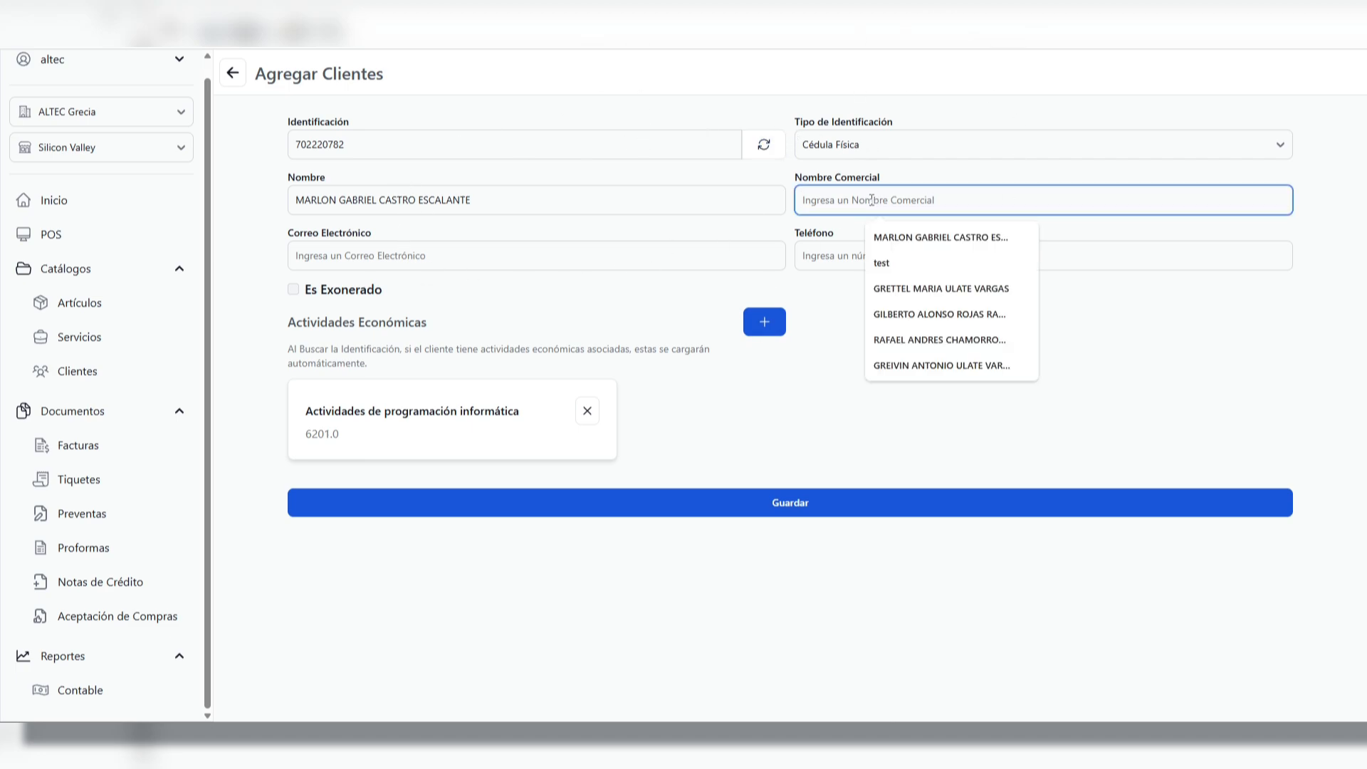
pyautogui.write('tienda')
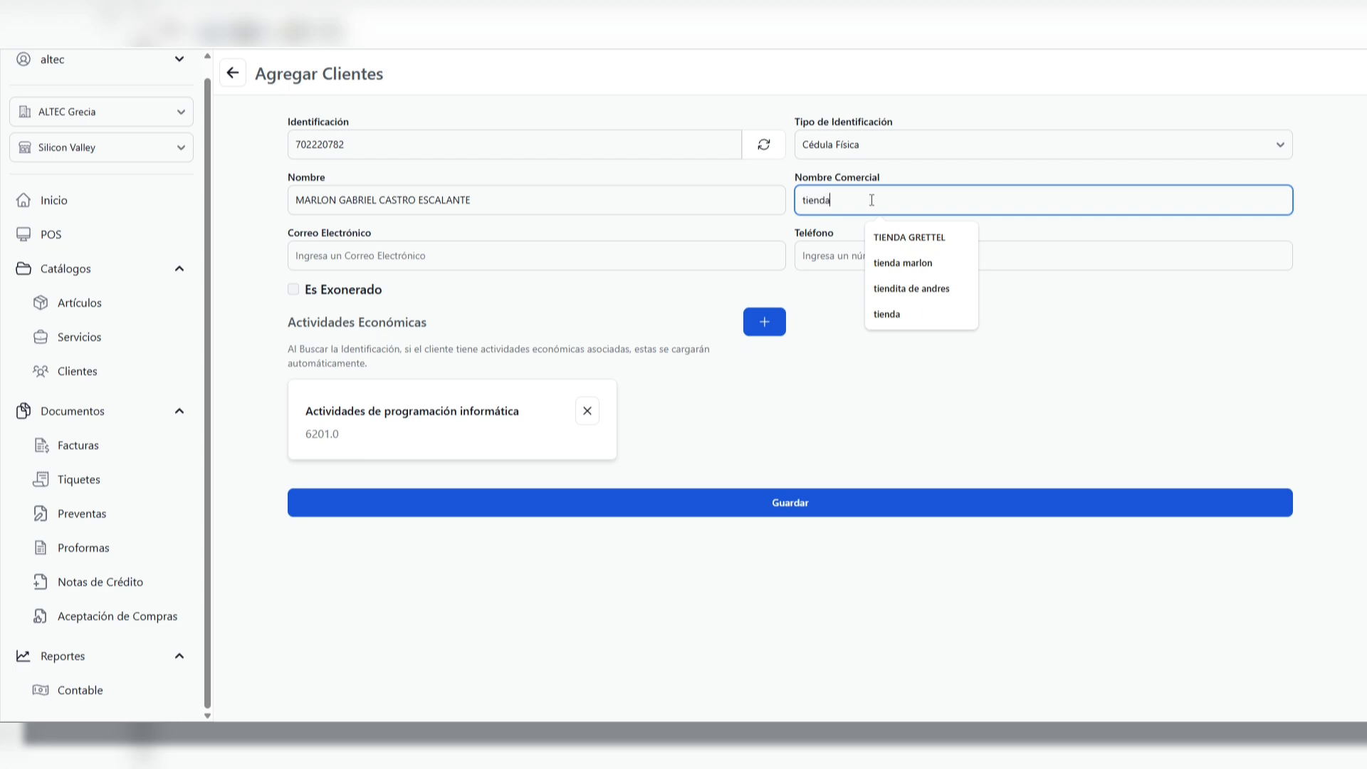
pyautogui.write(' marlon')
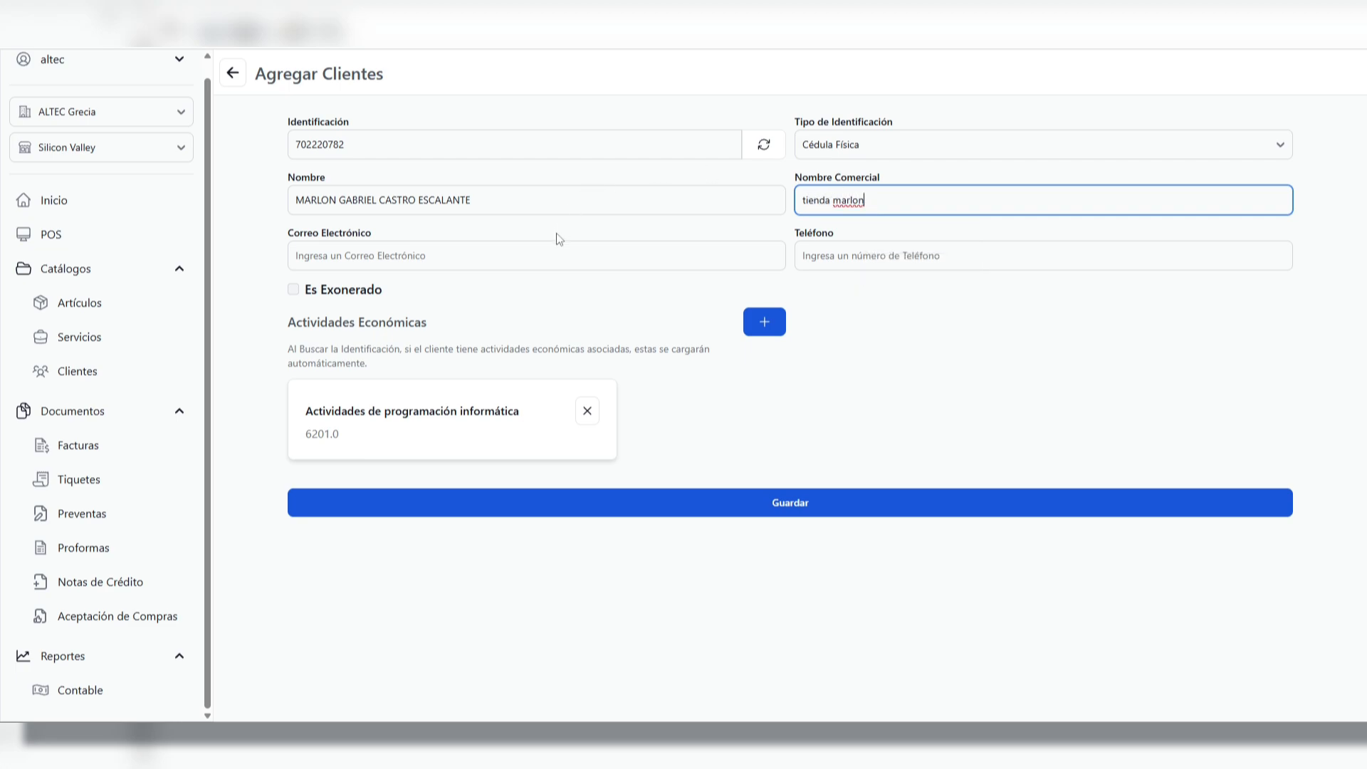
pyautogui.click(543, 257)
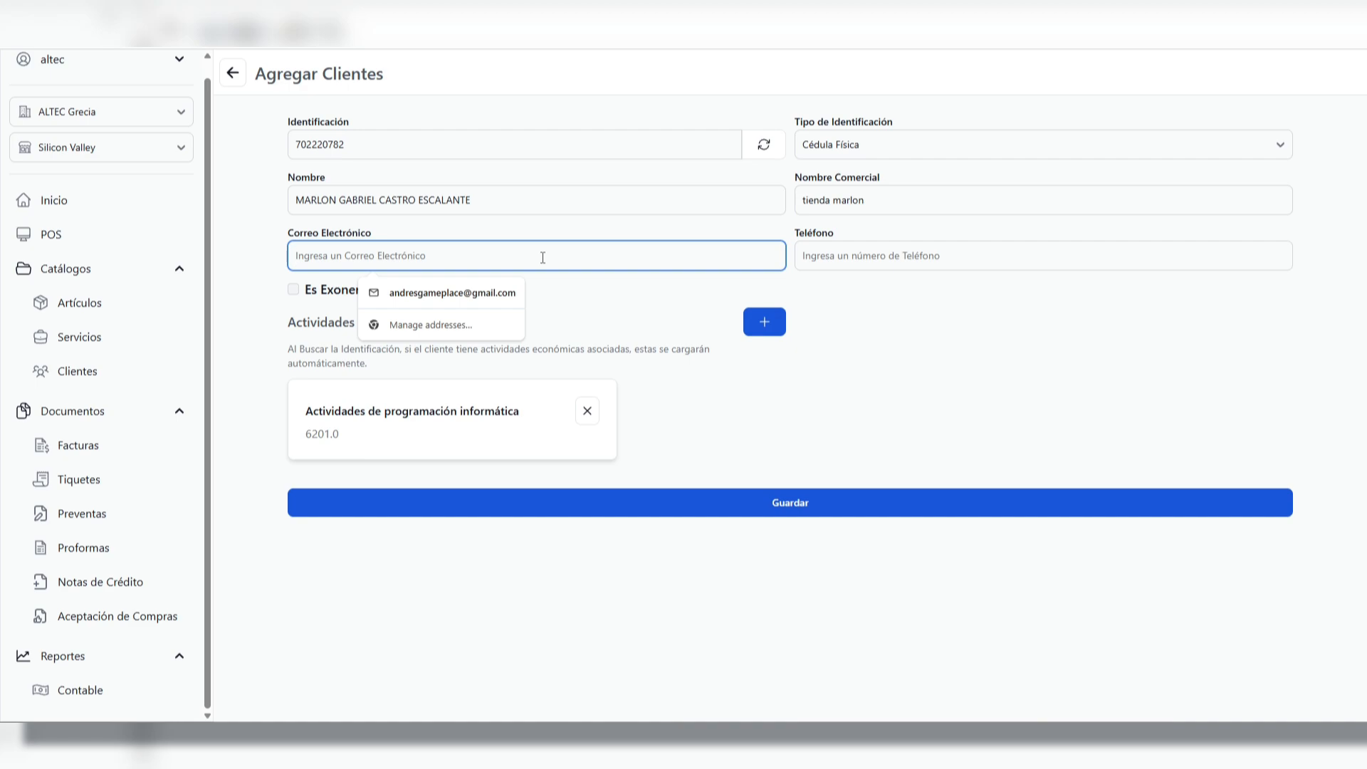
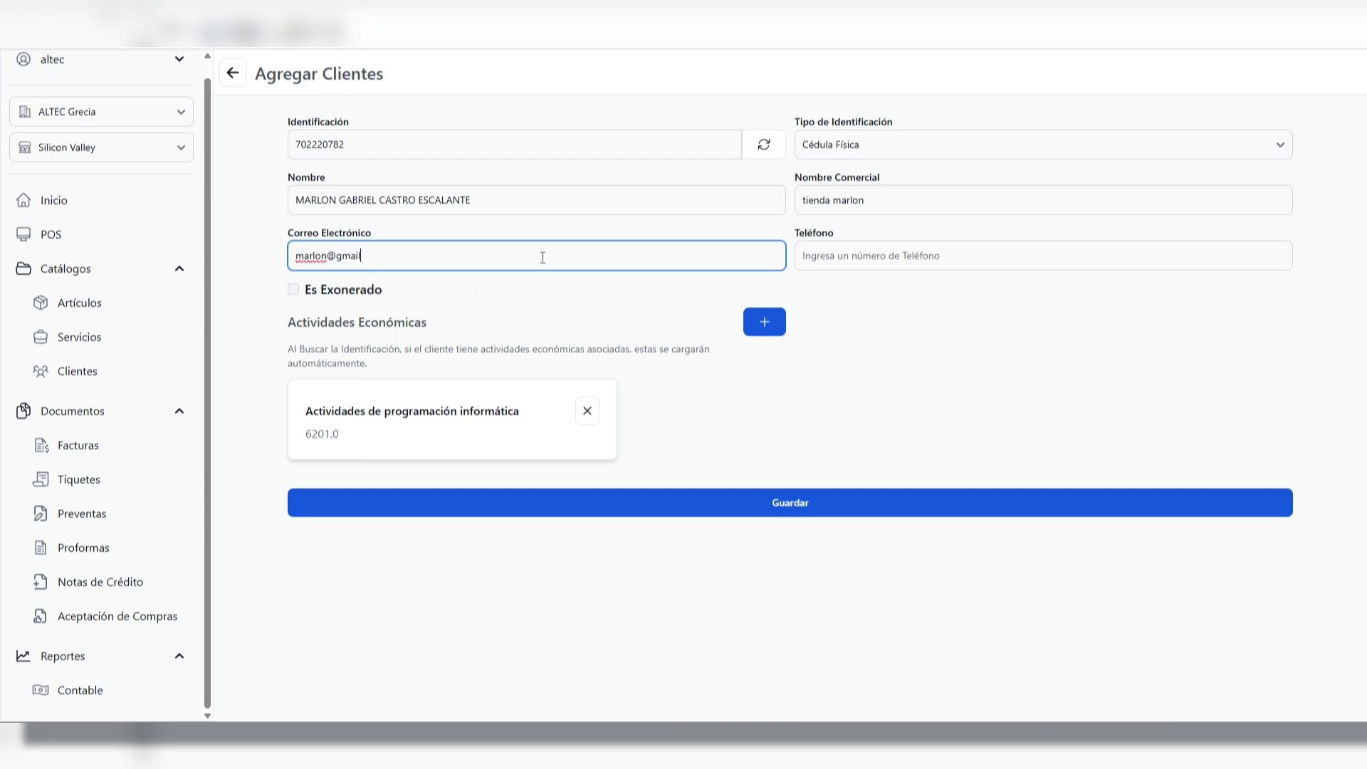
pyautogui.click(873, 256)
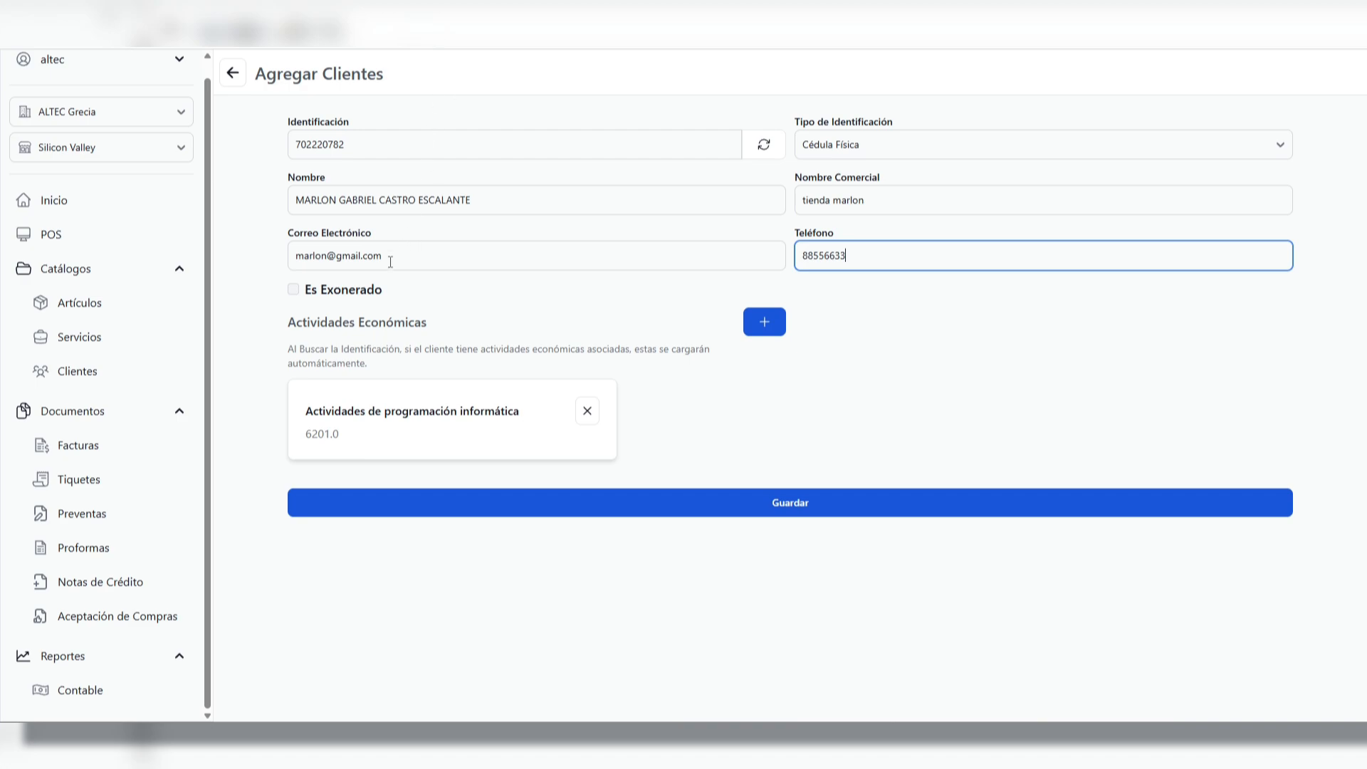
pyautogui.click(293, 290)
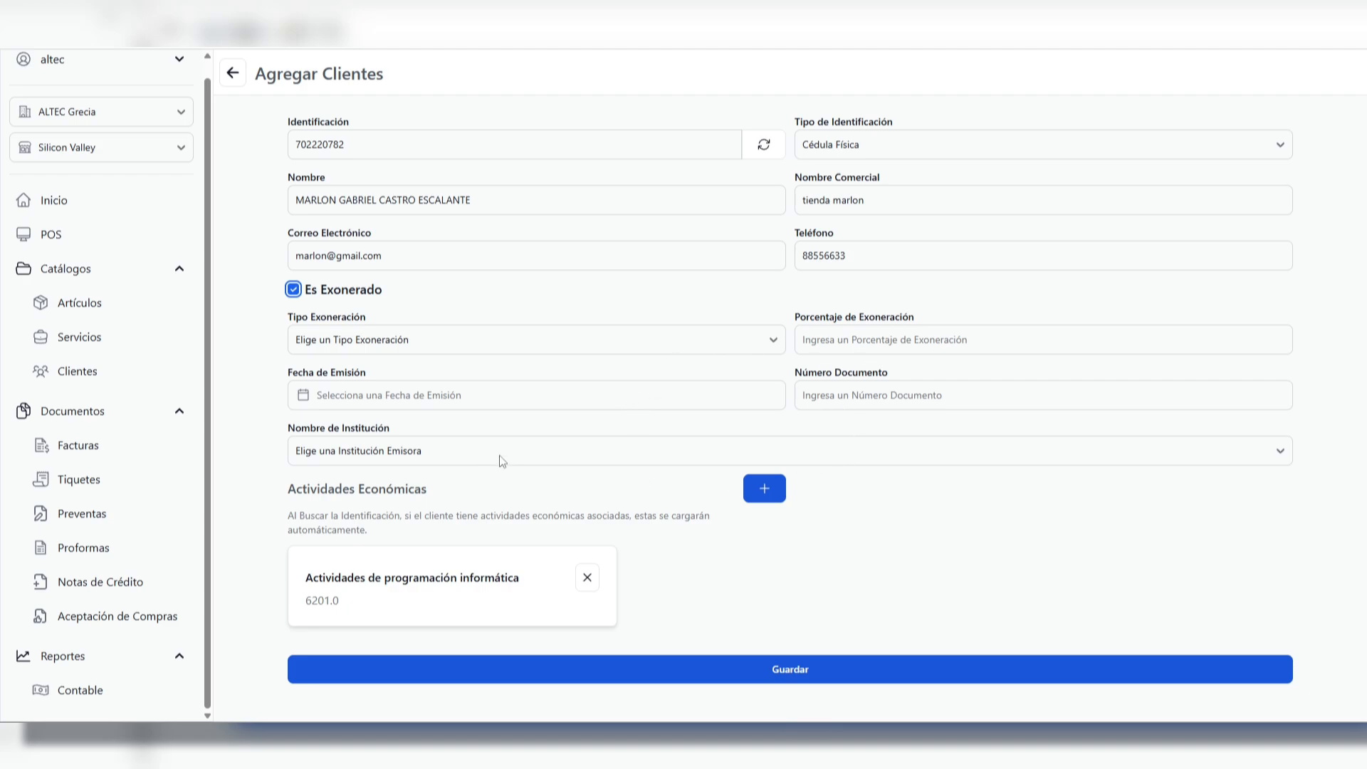
pyautogui.click(437, 341)
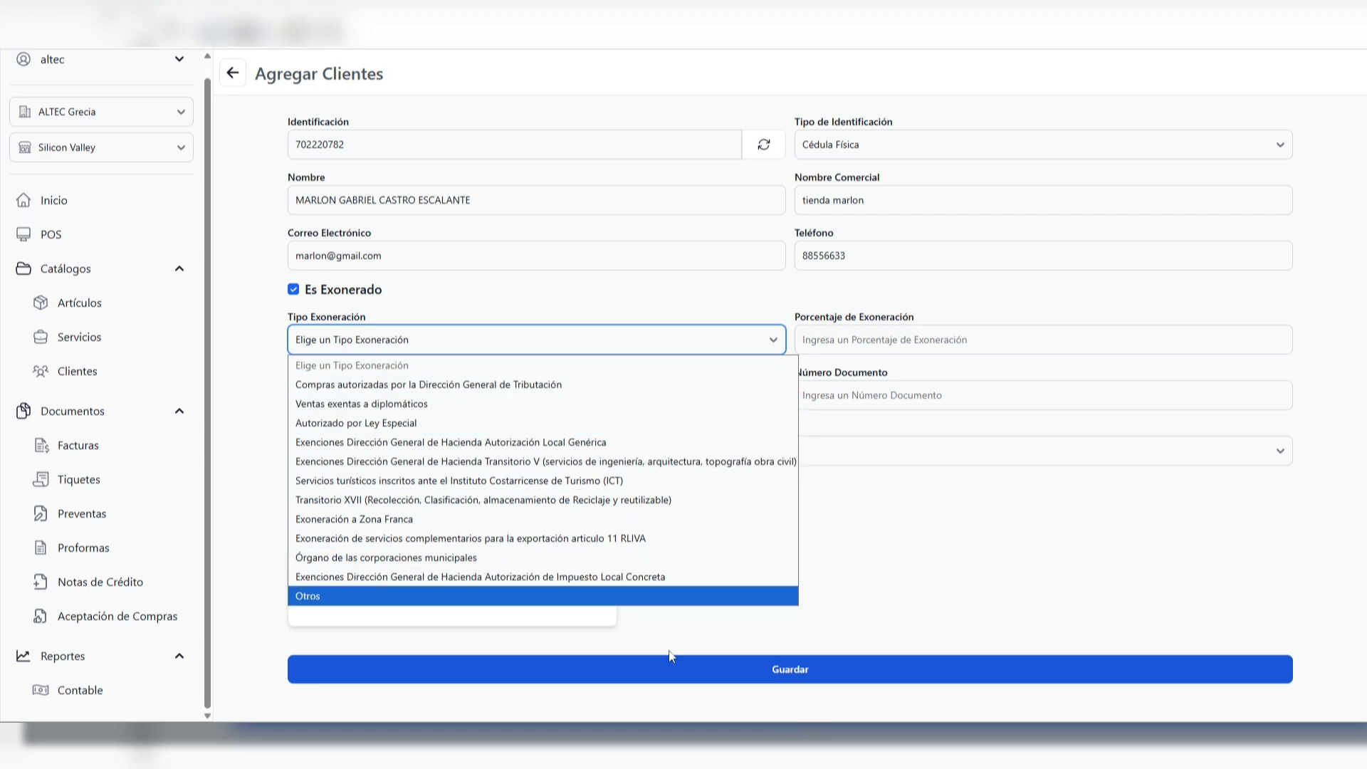
pyautogui.click(848, 343)
pyautogui.click(856, 340)
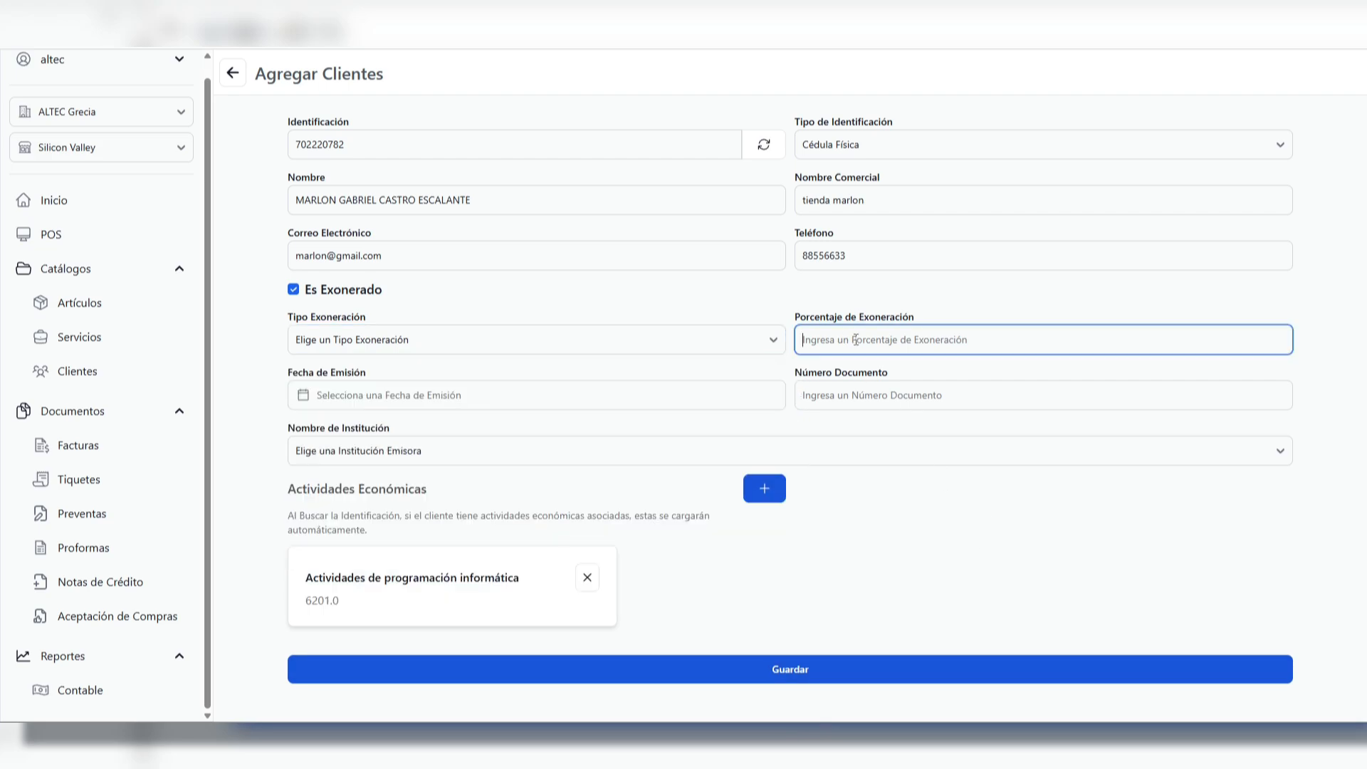
pyautogui.click(510, 397)
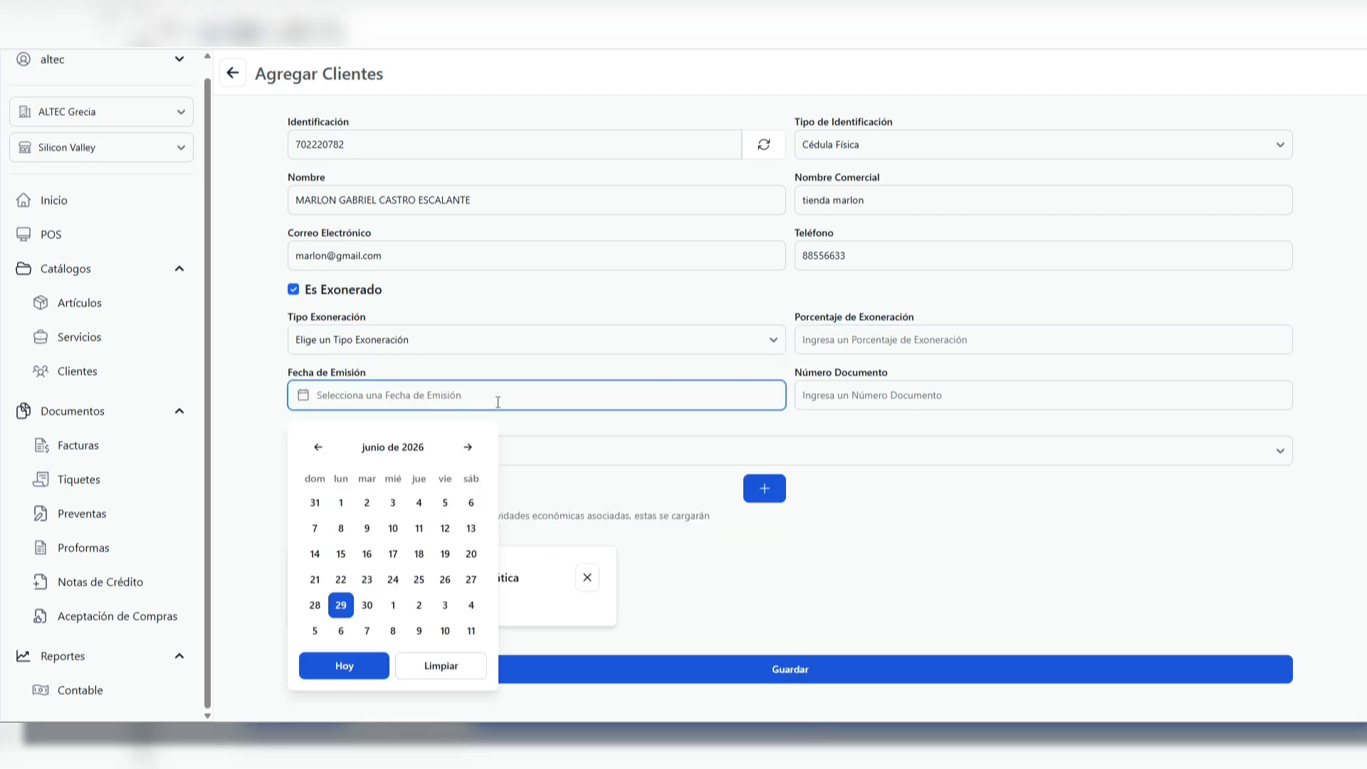
pyautogui.click(394, 529)
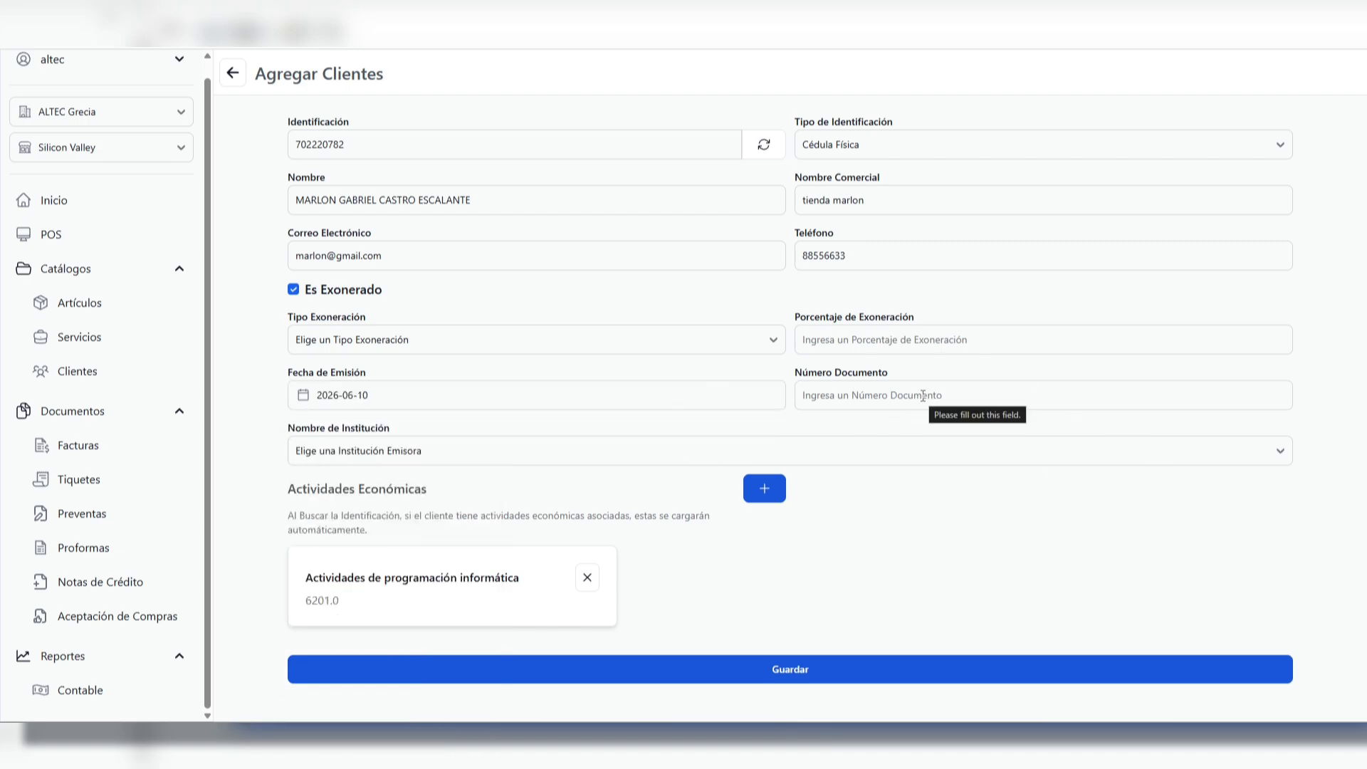
pyautogui.click(294, 290)
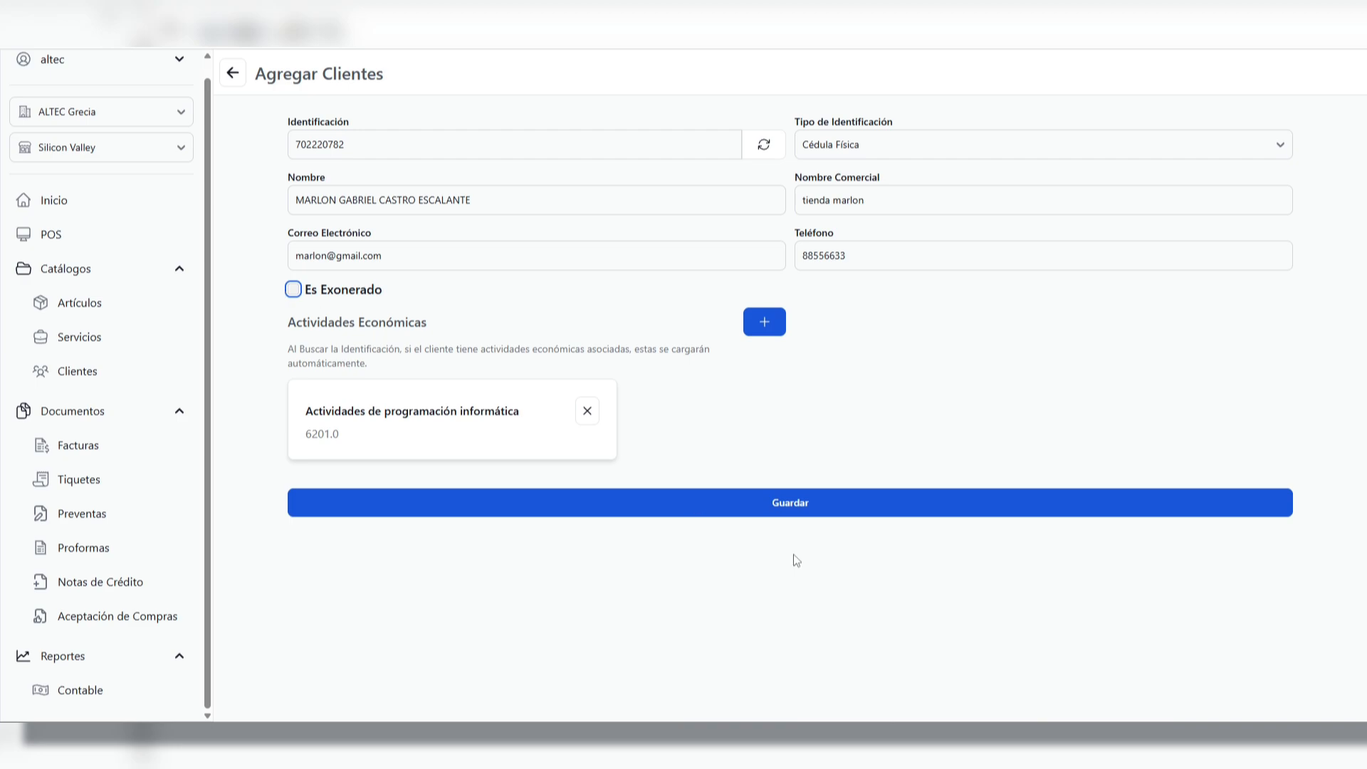
# Save the new client and return to the clients list
pyautogui.click(802, 510)
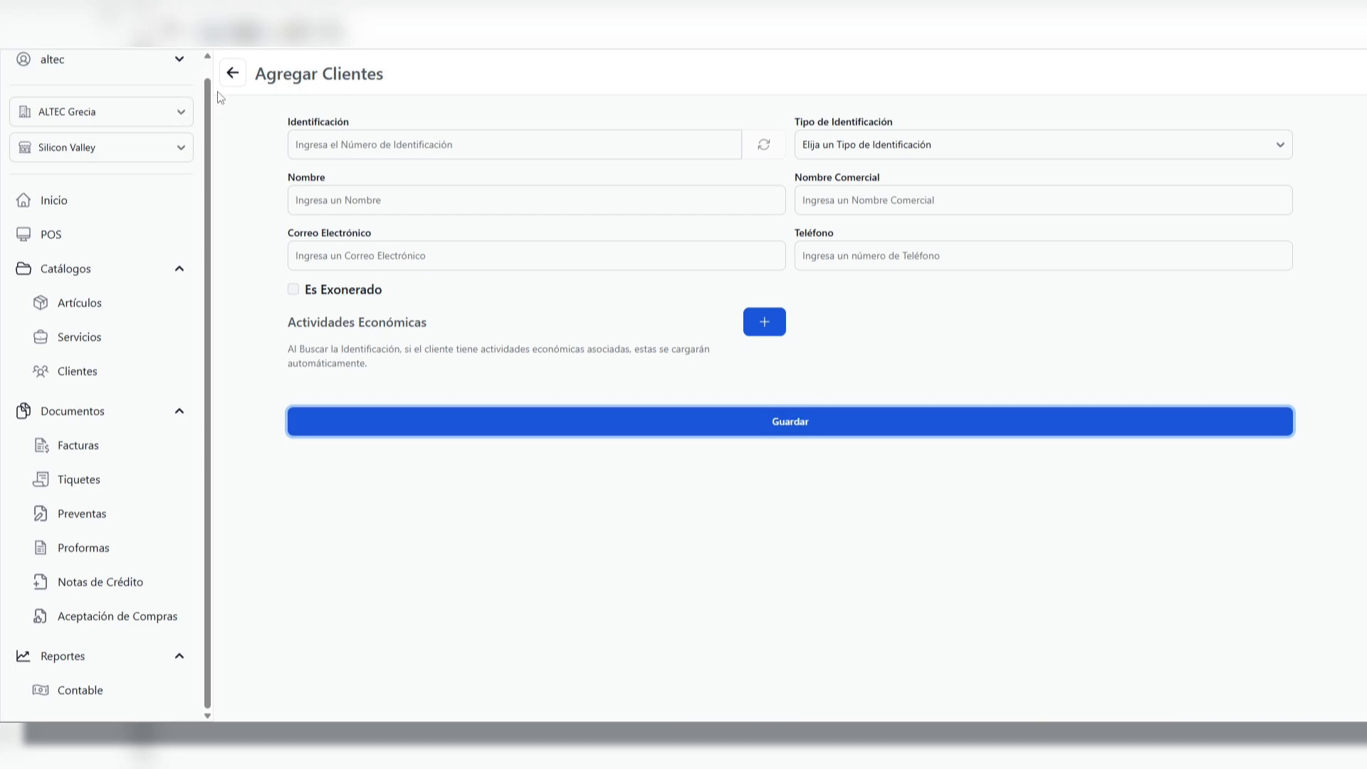
pyautogui.click(234, 74)
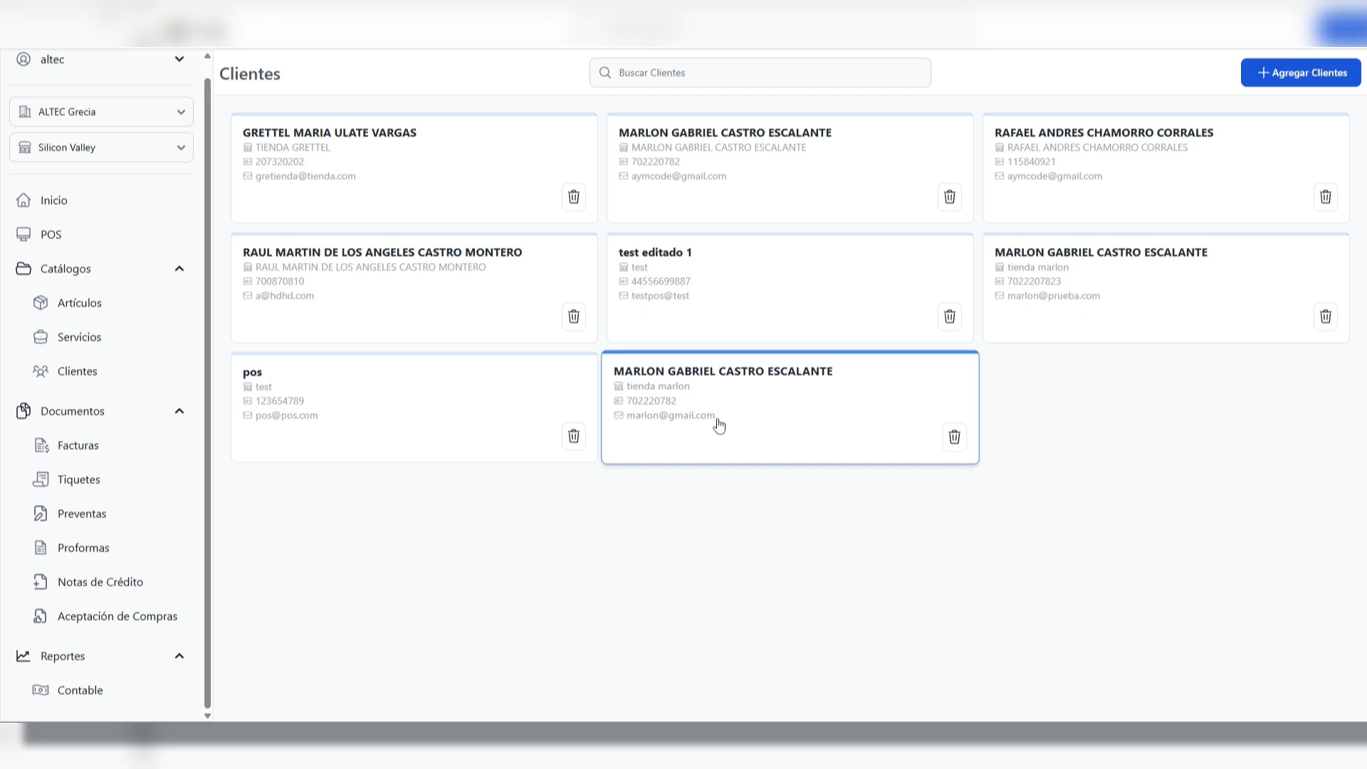
# Open the Facturas list, look through its invoices and view the month filter's options
pyautogui.click(87, 272)
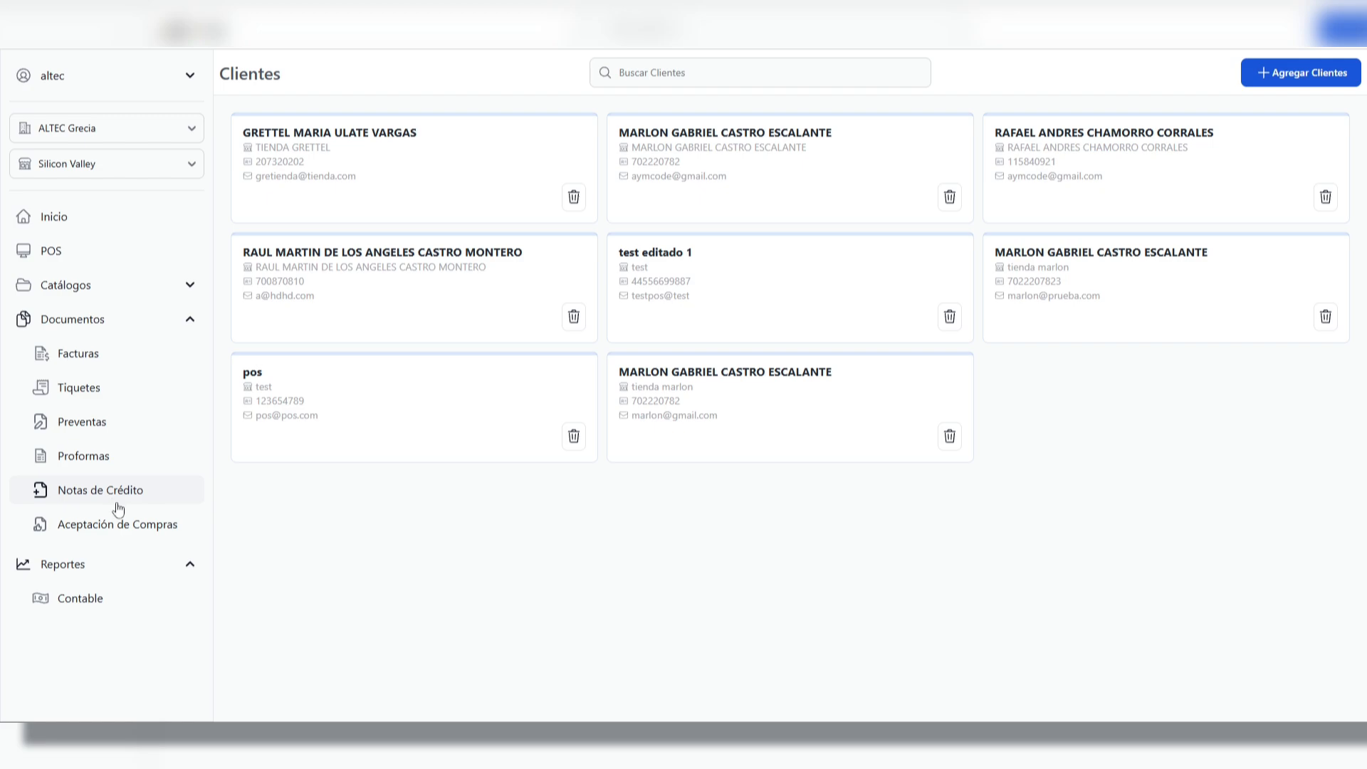
pyautogui.click(80, 354)
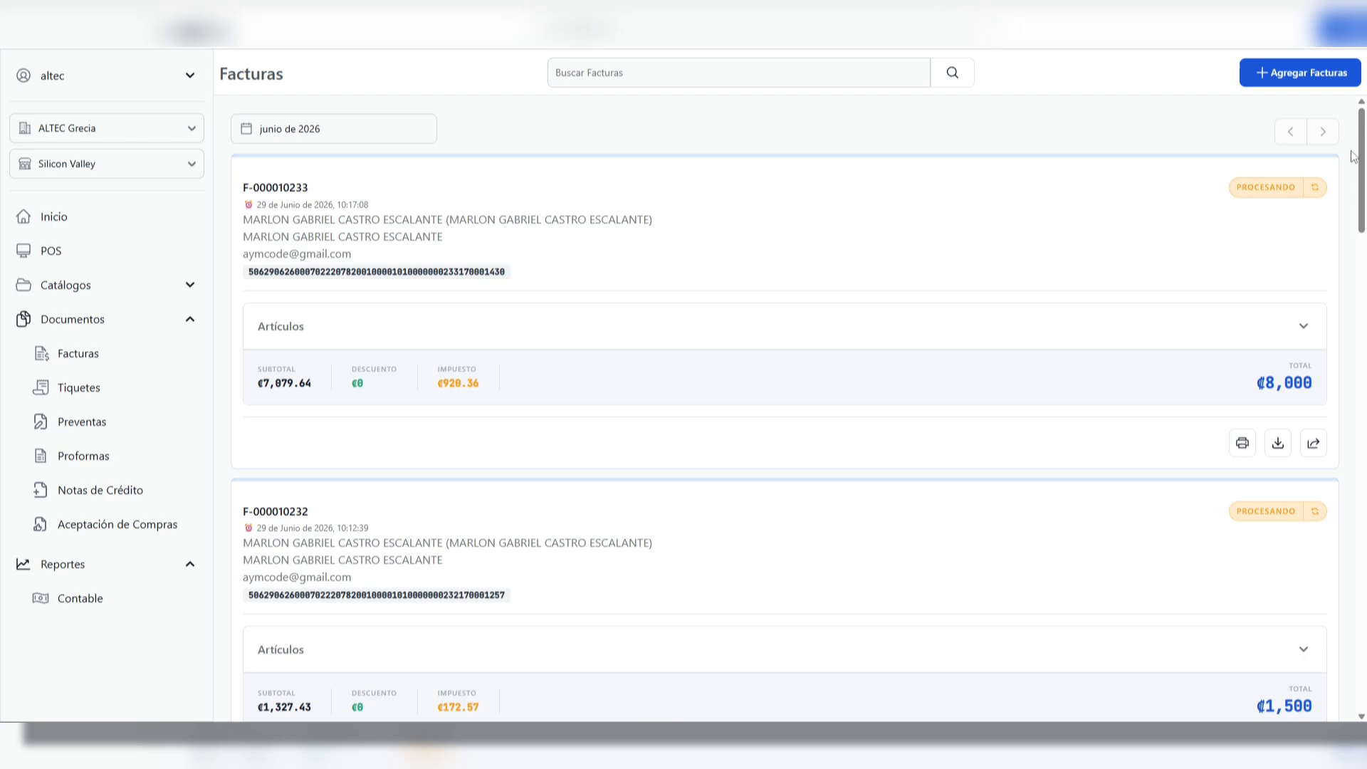
pyautogui.moveTo(1355, 157); pyautogui.dragTo(1360, 106)
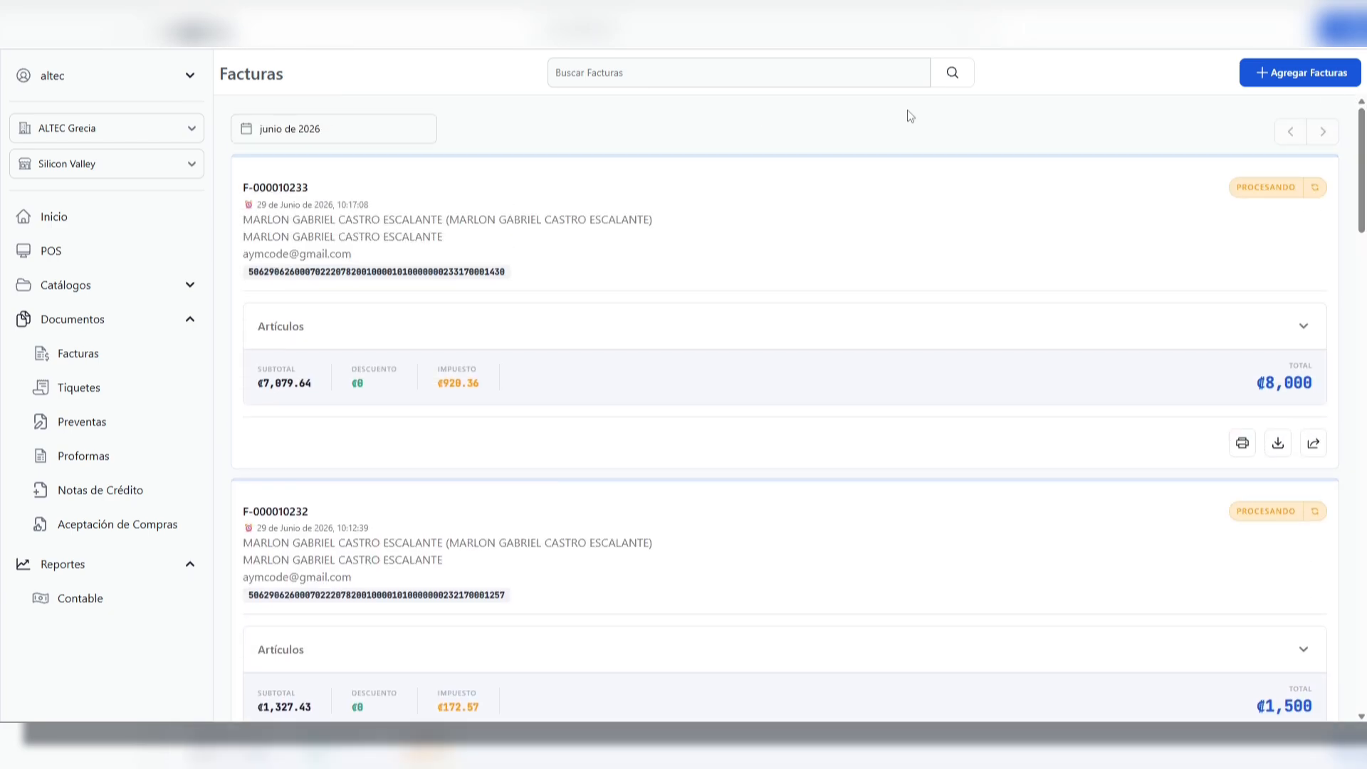
pyautogui.click(352, 127)
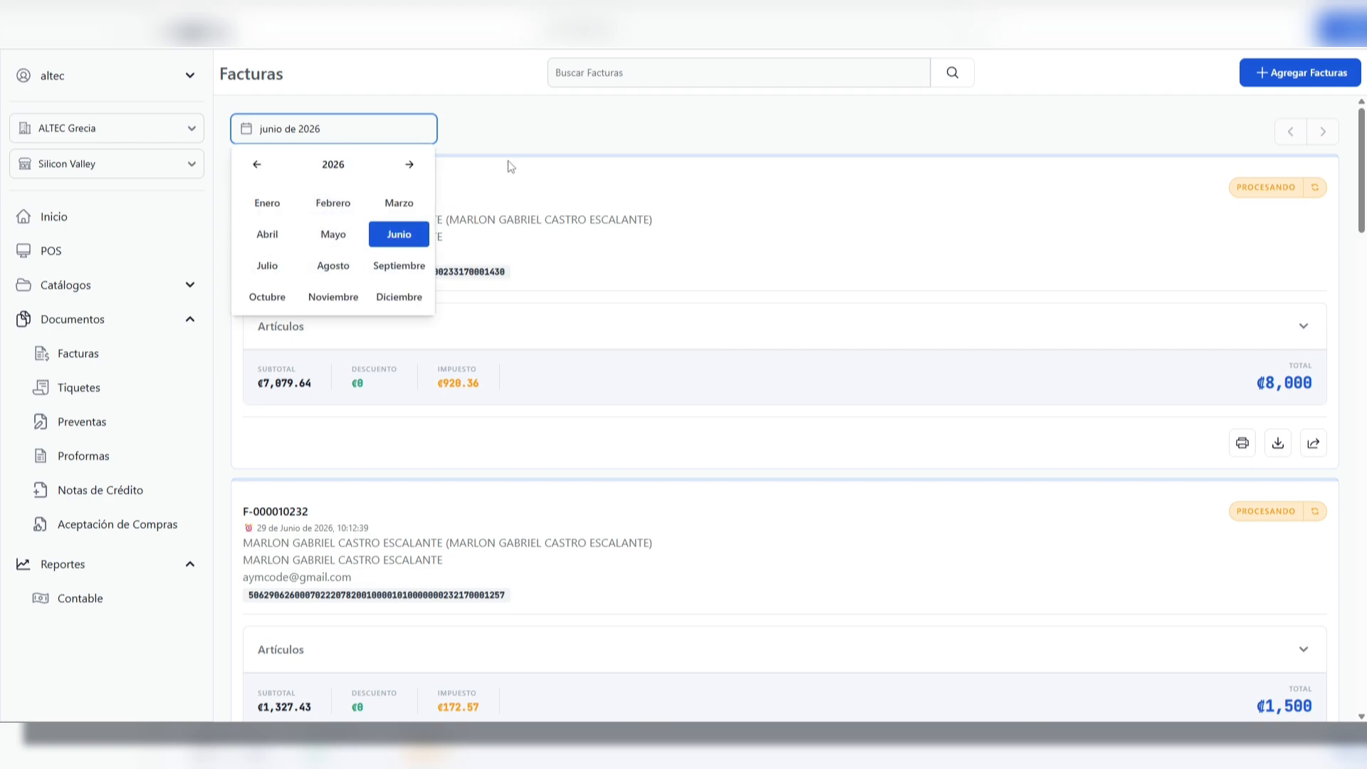
pyautogui.click(507, 135)
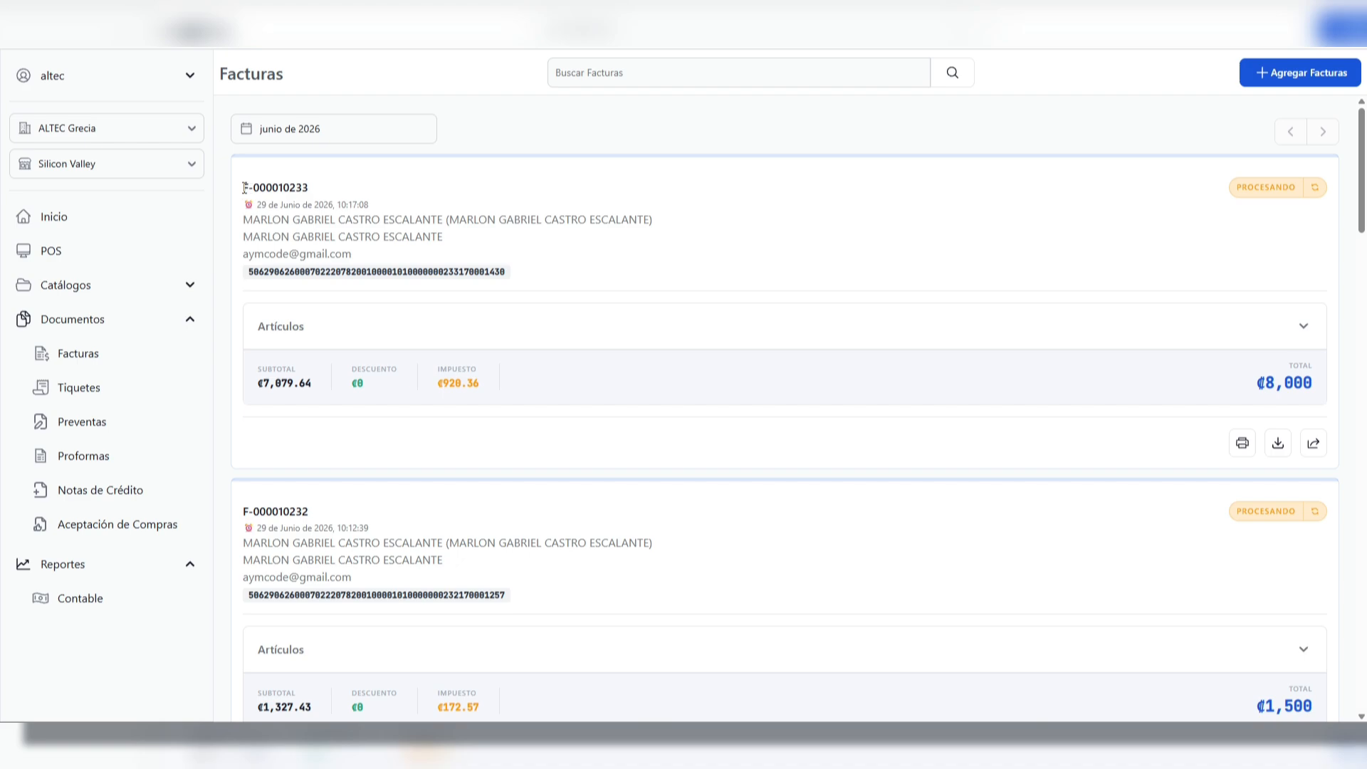
# Examine the first invoice's number, client details, e-mail and numeric key, and expand its Artículos breakdown
pyautogui.moveTo(244, 187); pyautogui.dragTo(340, 192)
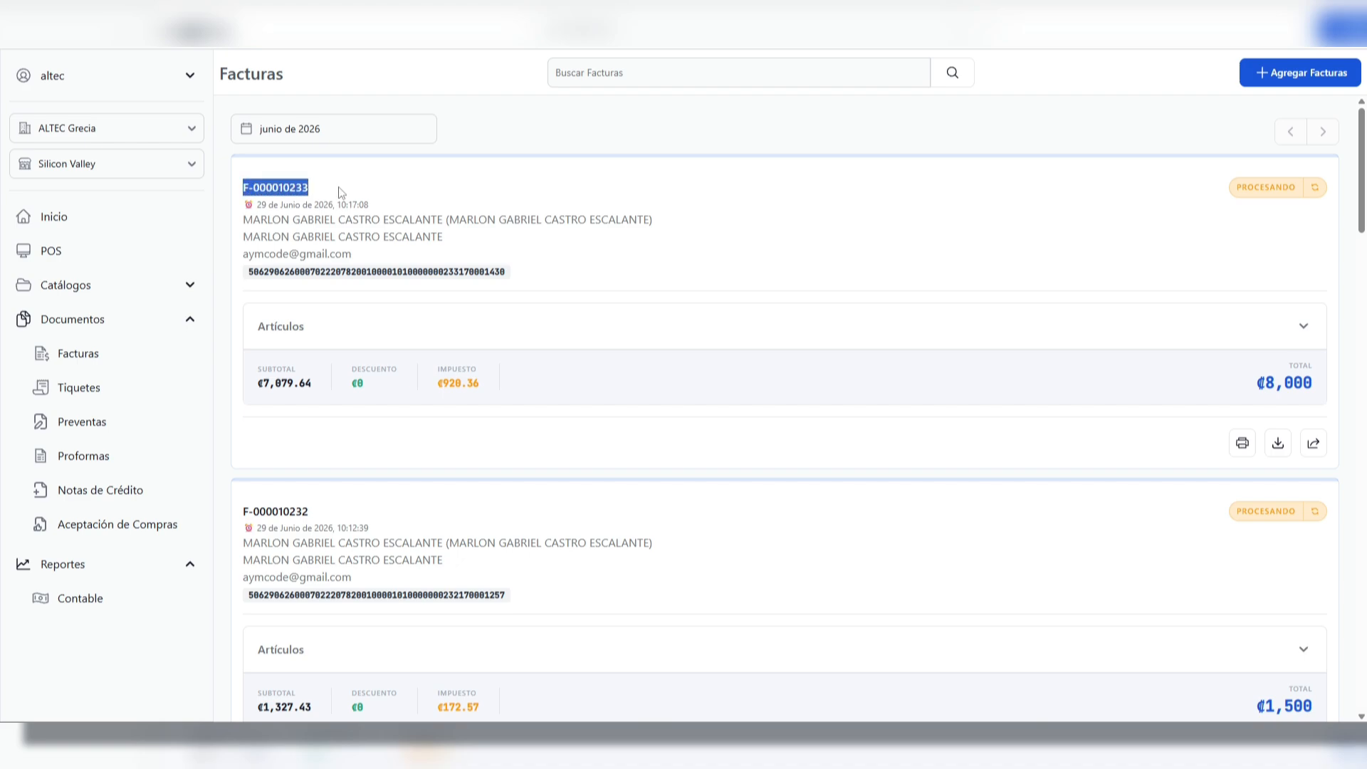
pyautogui.moveTo(247, 222); pyautogui.dragTo(656, 223)
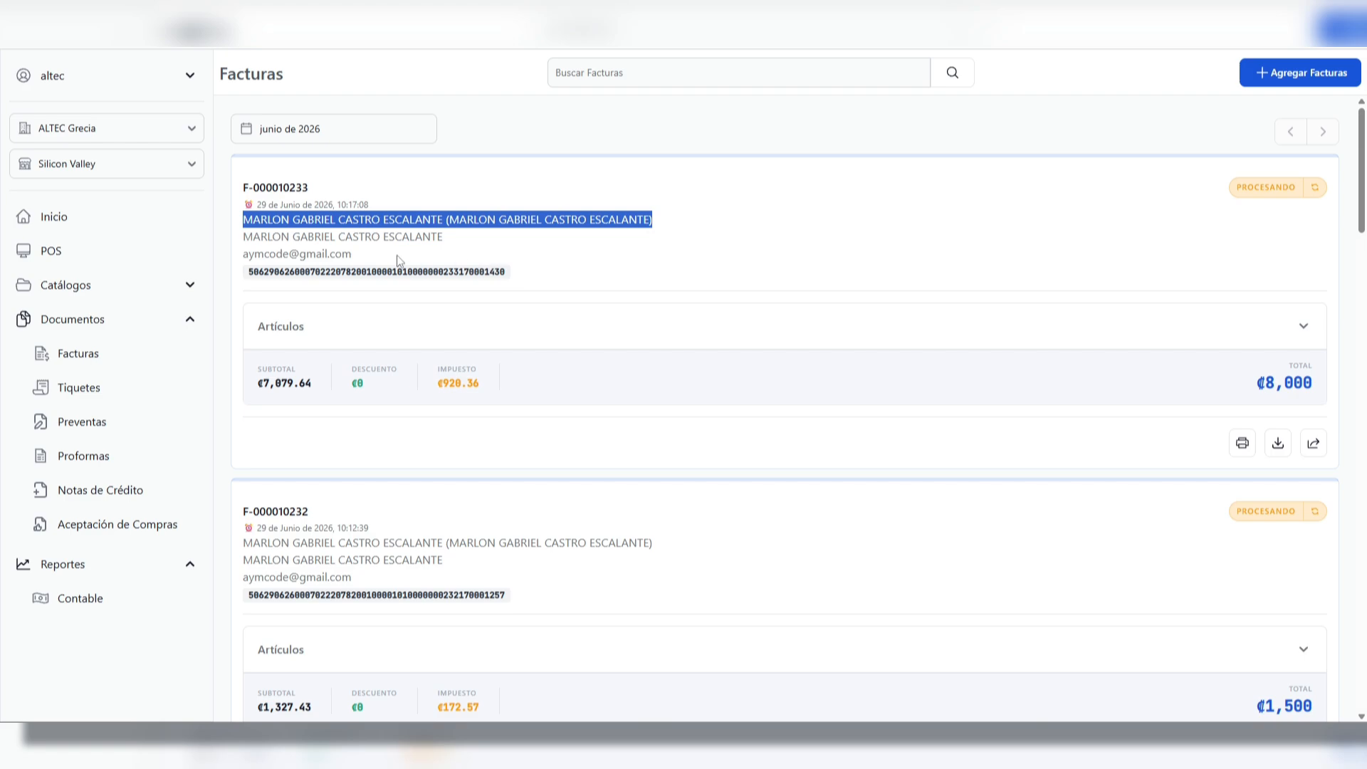
pyautogui.click(372, 262)
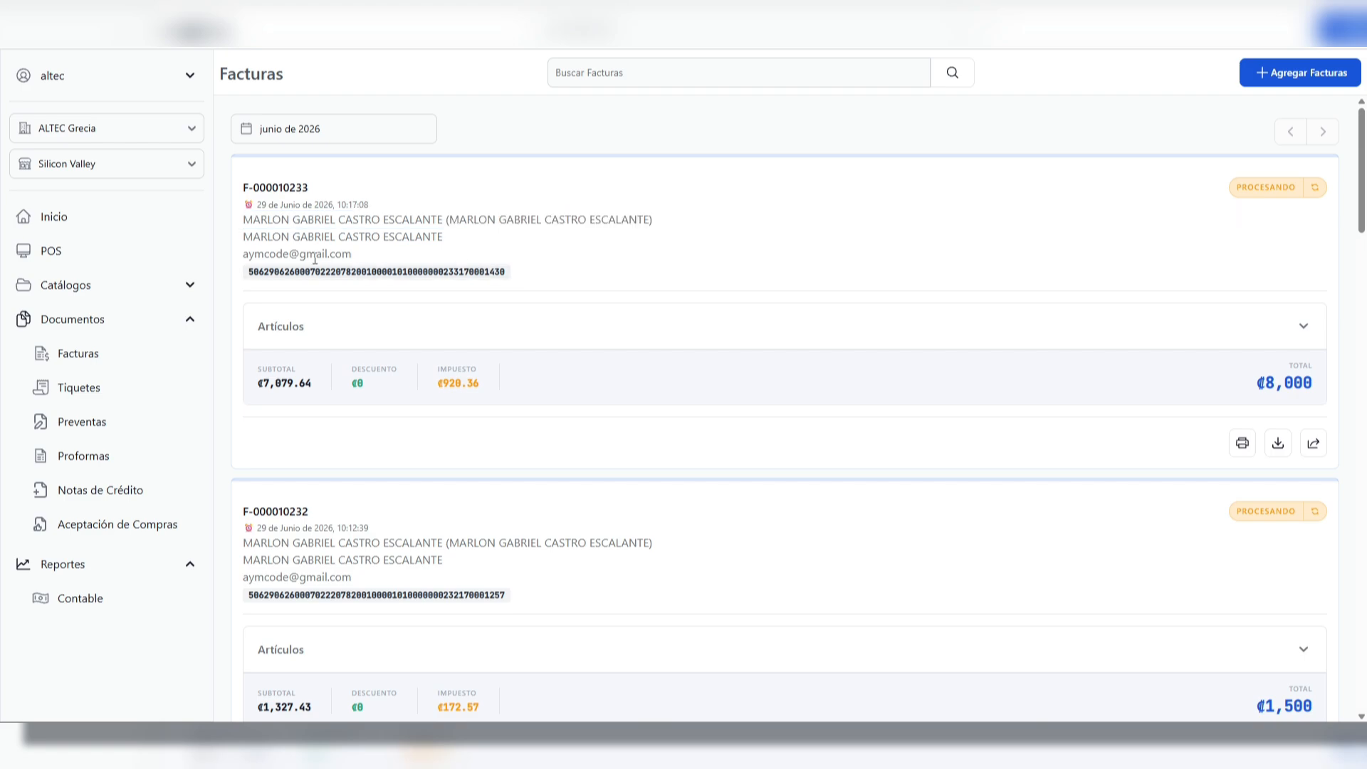
pyautogui.moveTo(246, 254); pyautogui.dragTo(389, 255)
pyautogui.click(389, 255)
pyautogui.moveTo(251, 270); pyautogui.dragTo(522, 275)
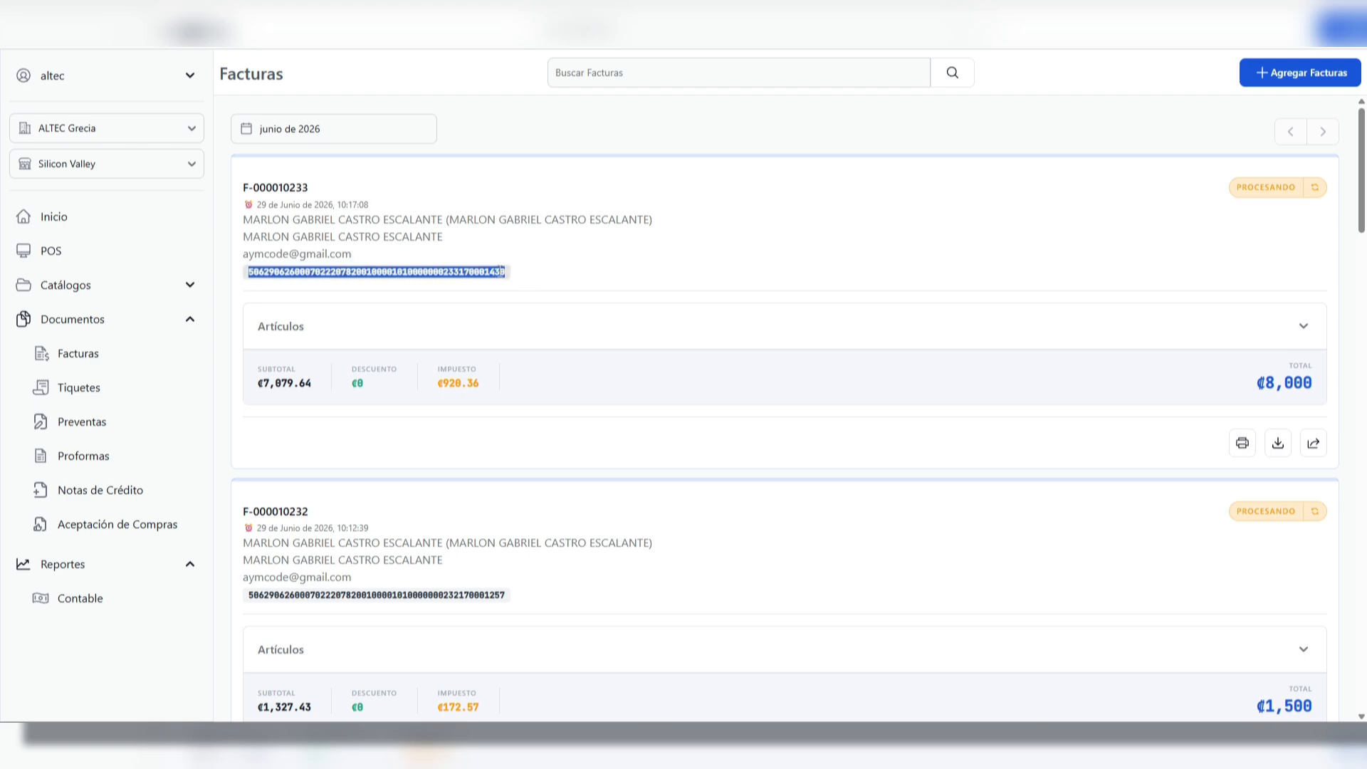
pyautogui.click(505, 272)
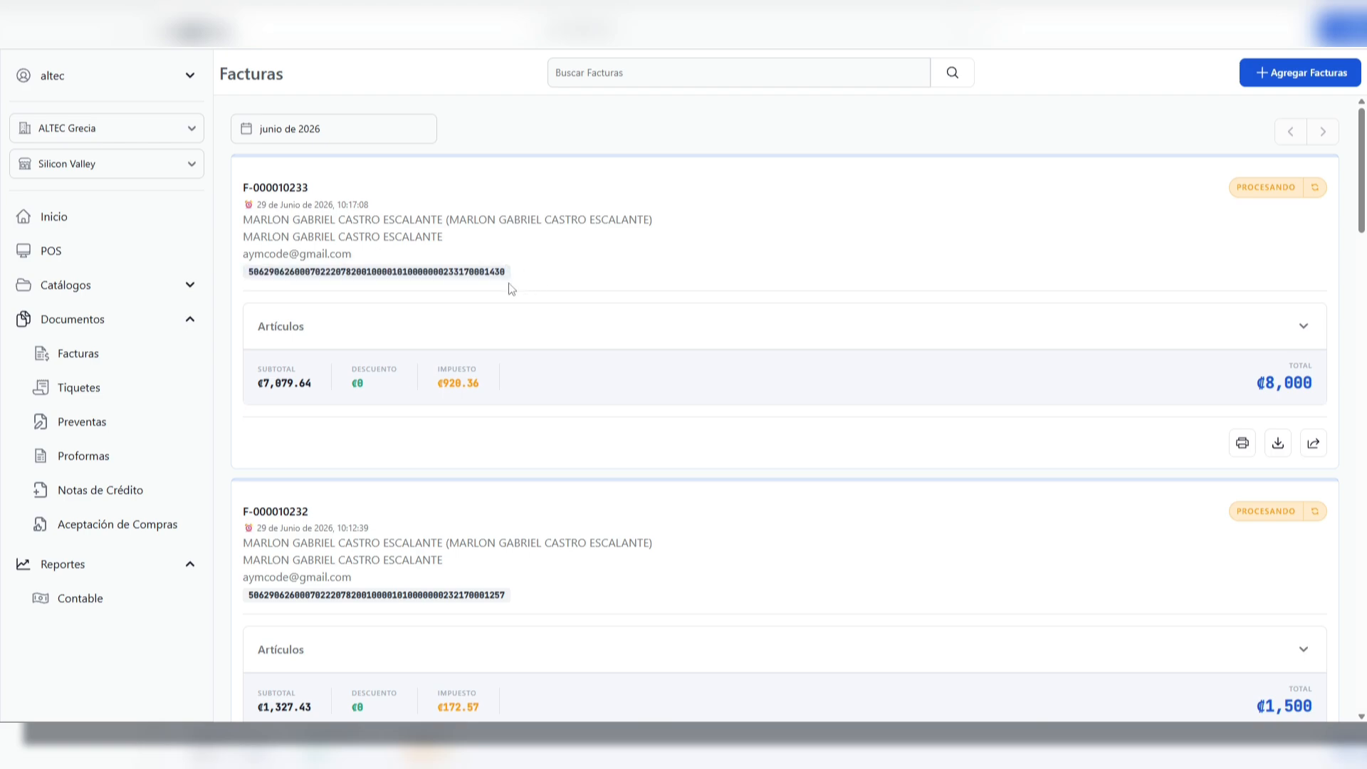
pyautogui.click(332, 326)
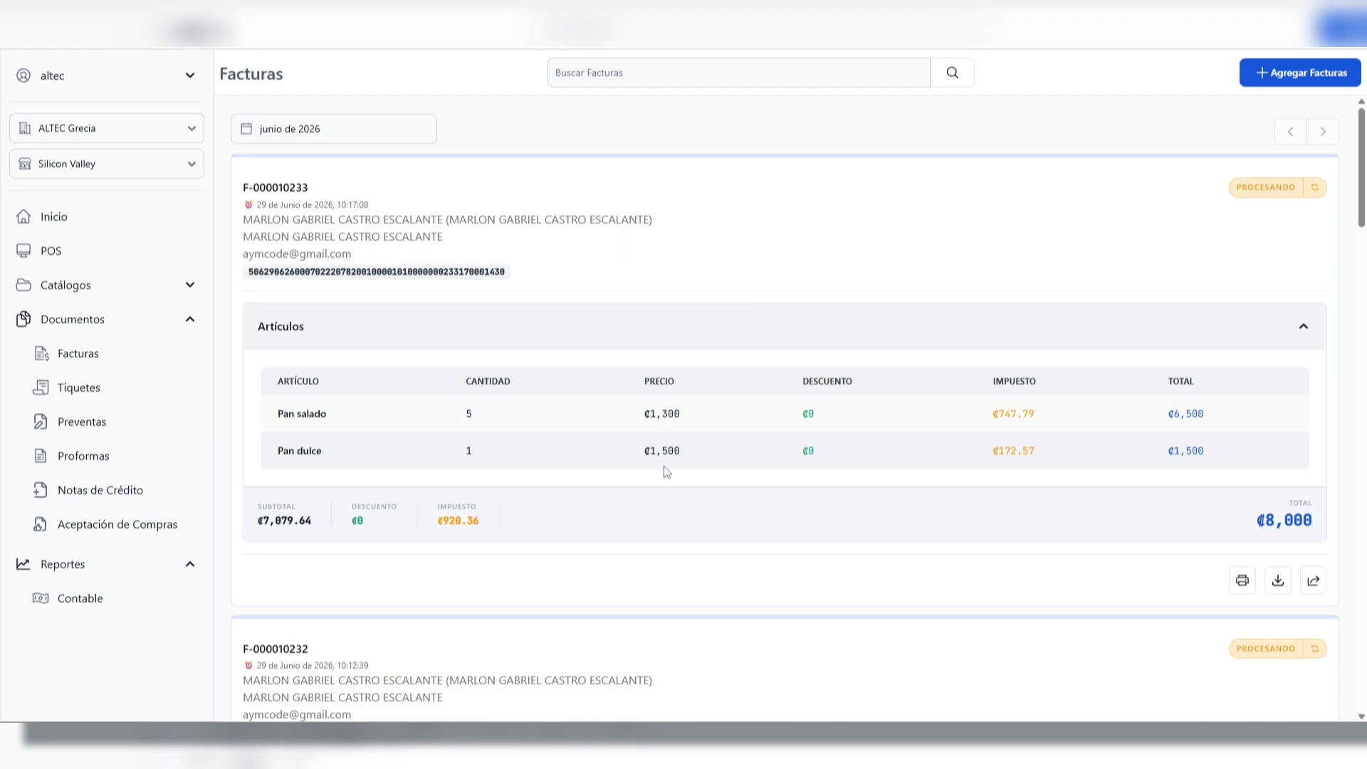
# Examine the article taxes and the overall total in the first invoice's Artículos breakdown
pyautogui.moveTo(1017, 413); pyautogui.dragTo(1021, 447)
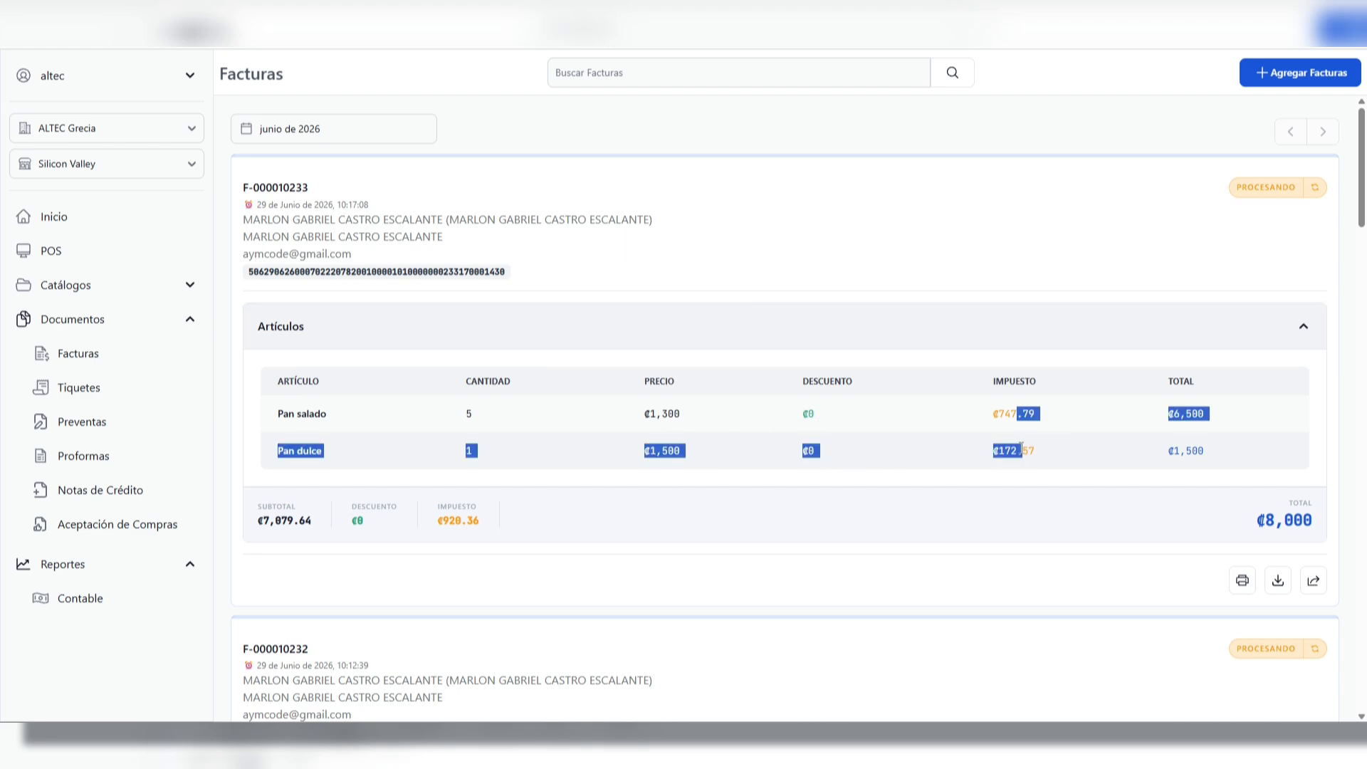
pyautogui.click(1055, 447)
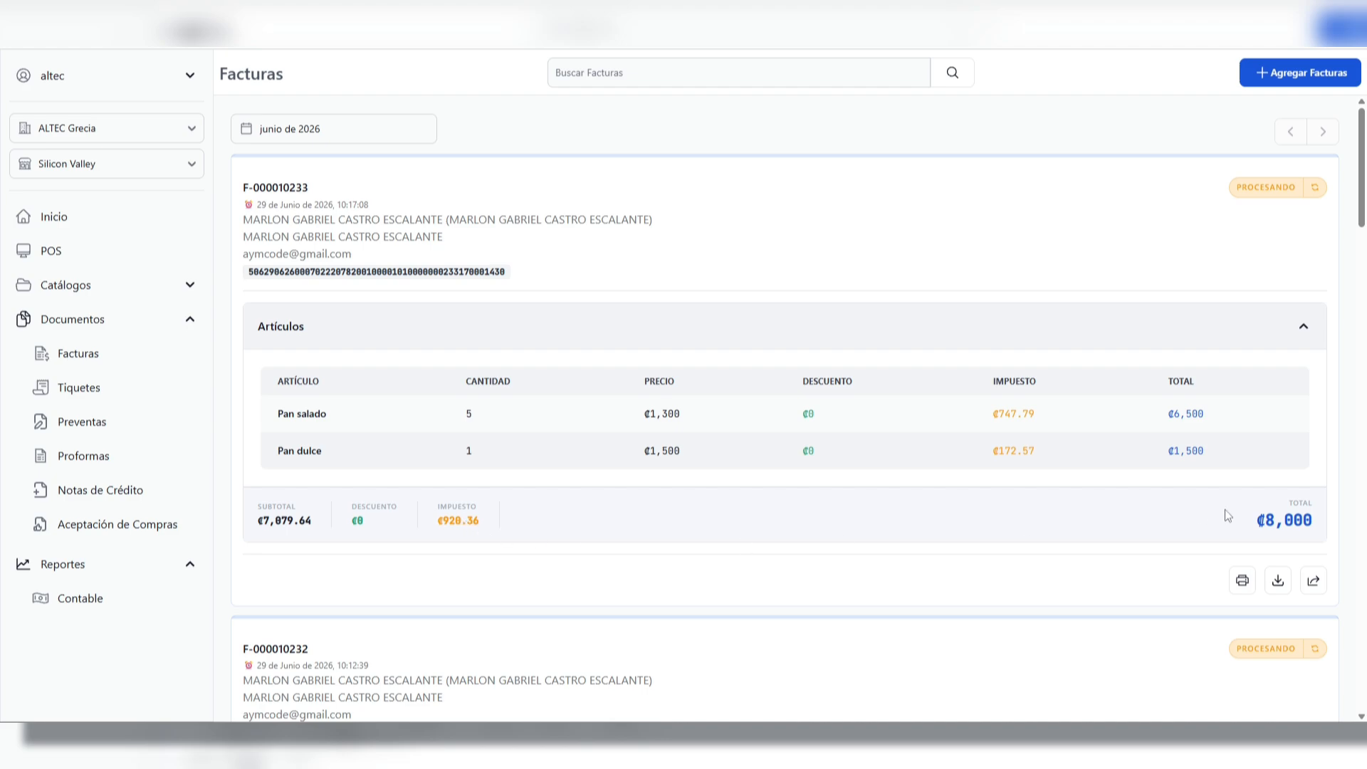
pyautogui.moveTo(1320, 527); pyautogui.dragTo(1272, 522)
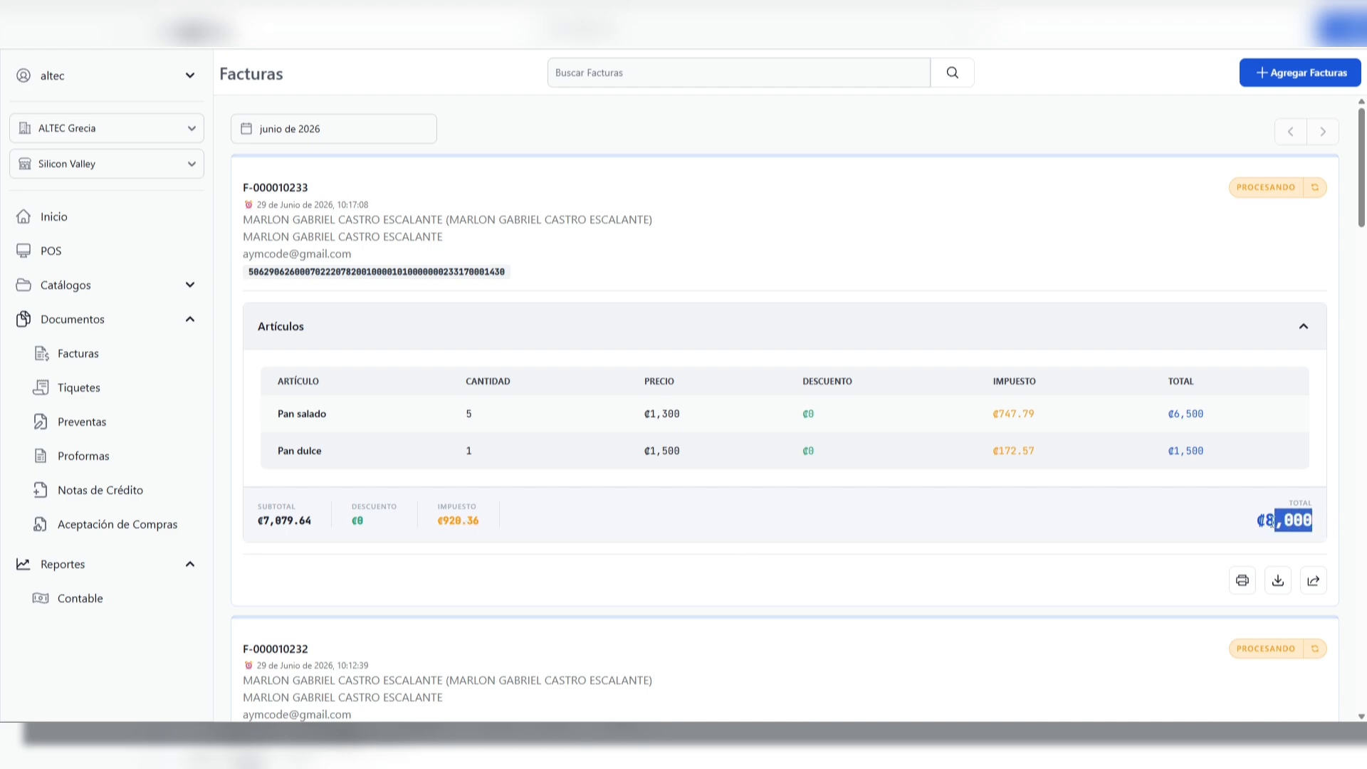
pyautogui.click(1186, 522)
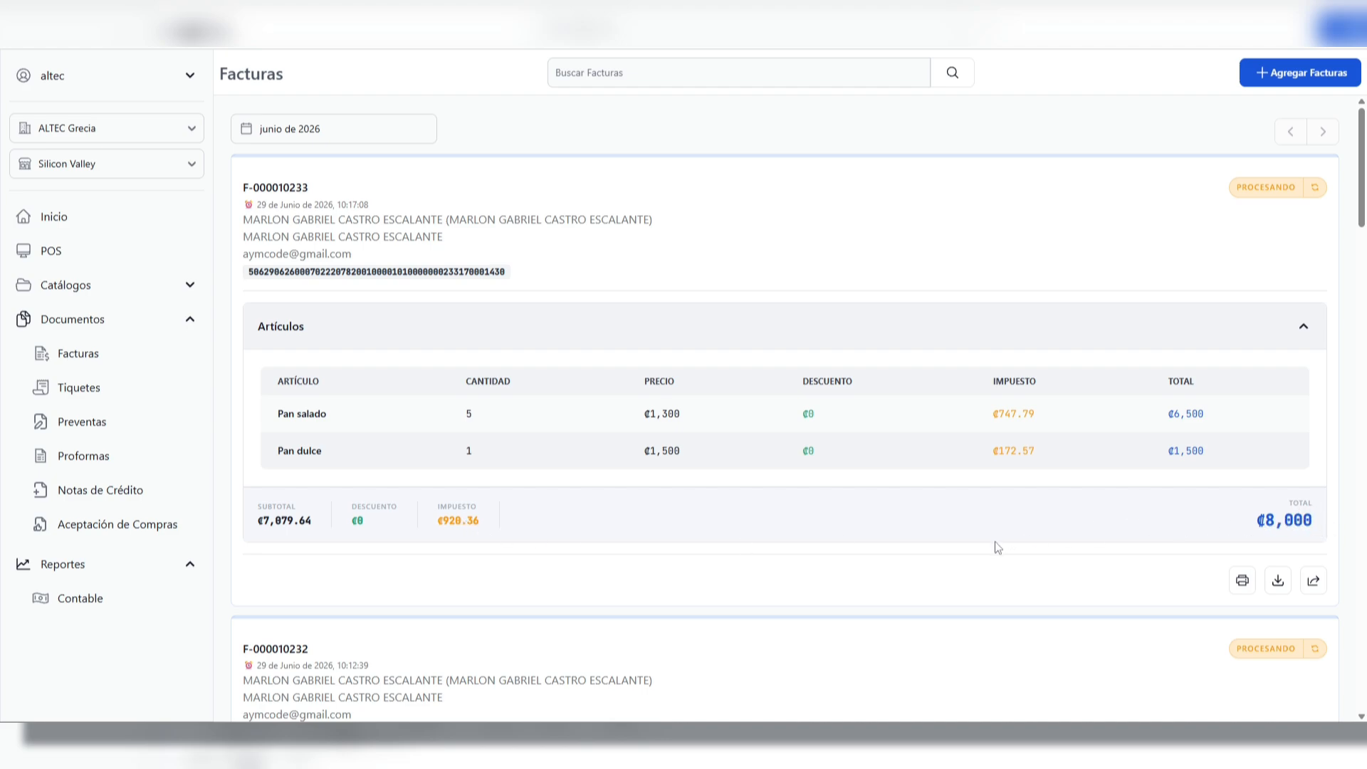
# View the first invoice's receipt print preview and its available download formats without printing or downloading
pyautogui.scroll(-1, 996, 542)
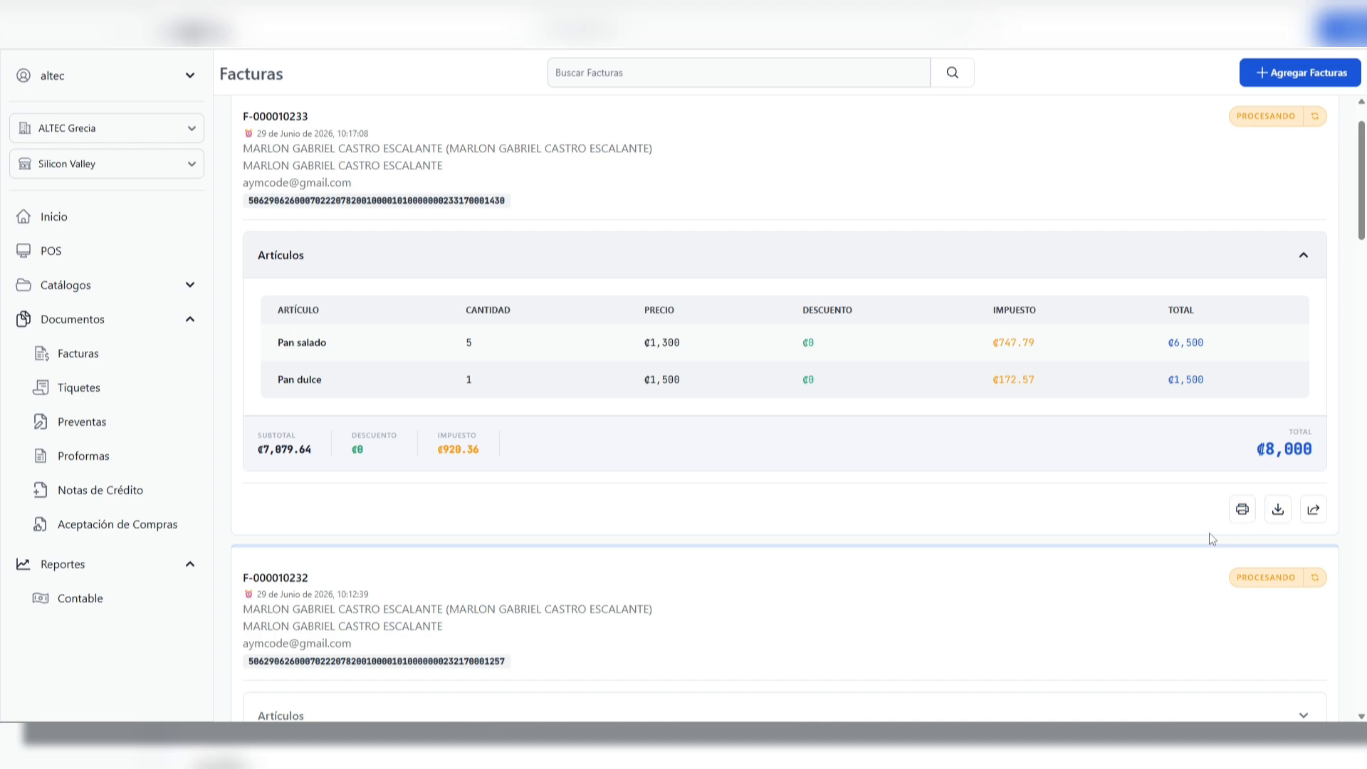
pyautogui.click(1239, 510)
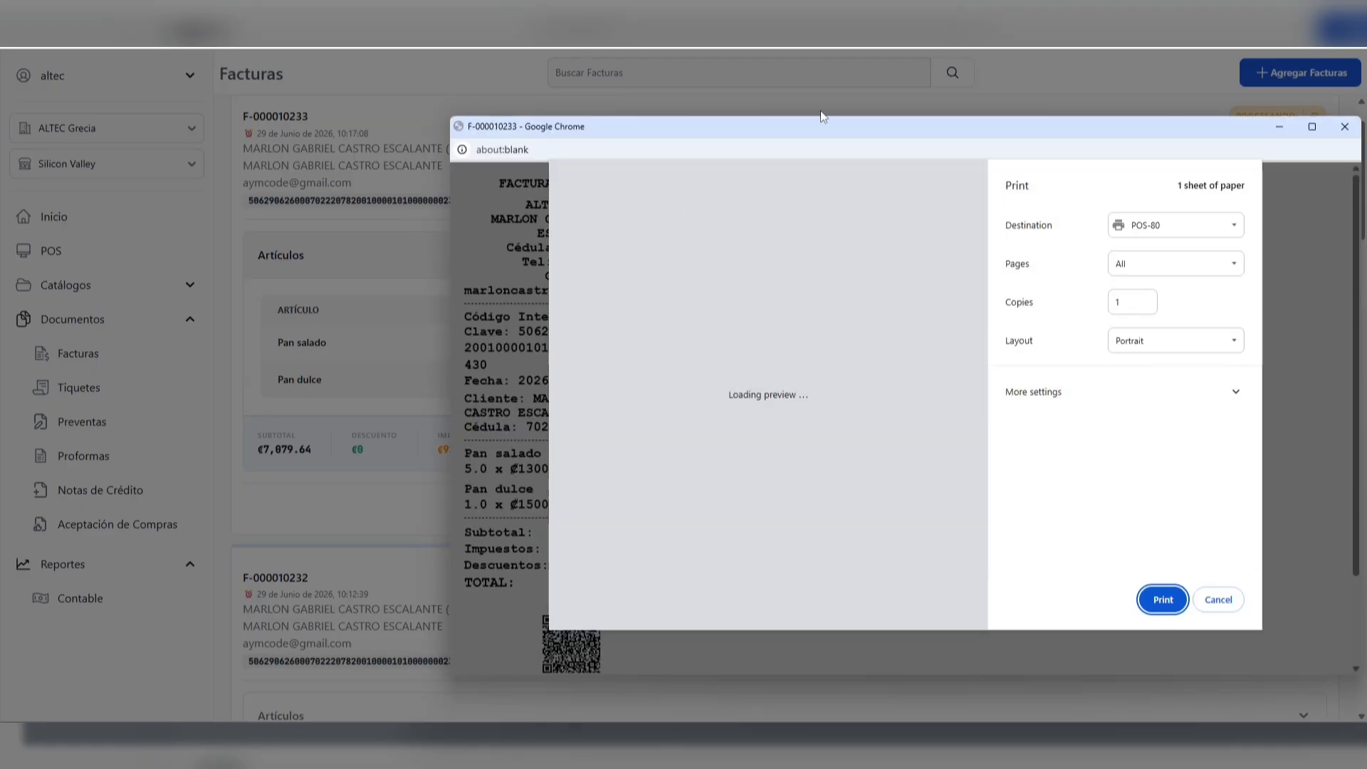
pyautogui.moveTo(839, 135); pyautogui.dragTo(663, 132)
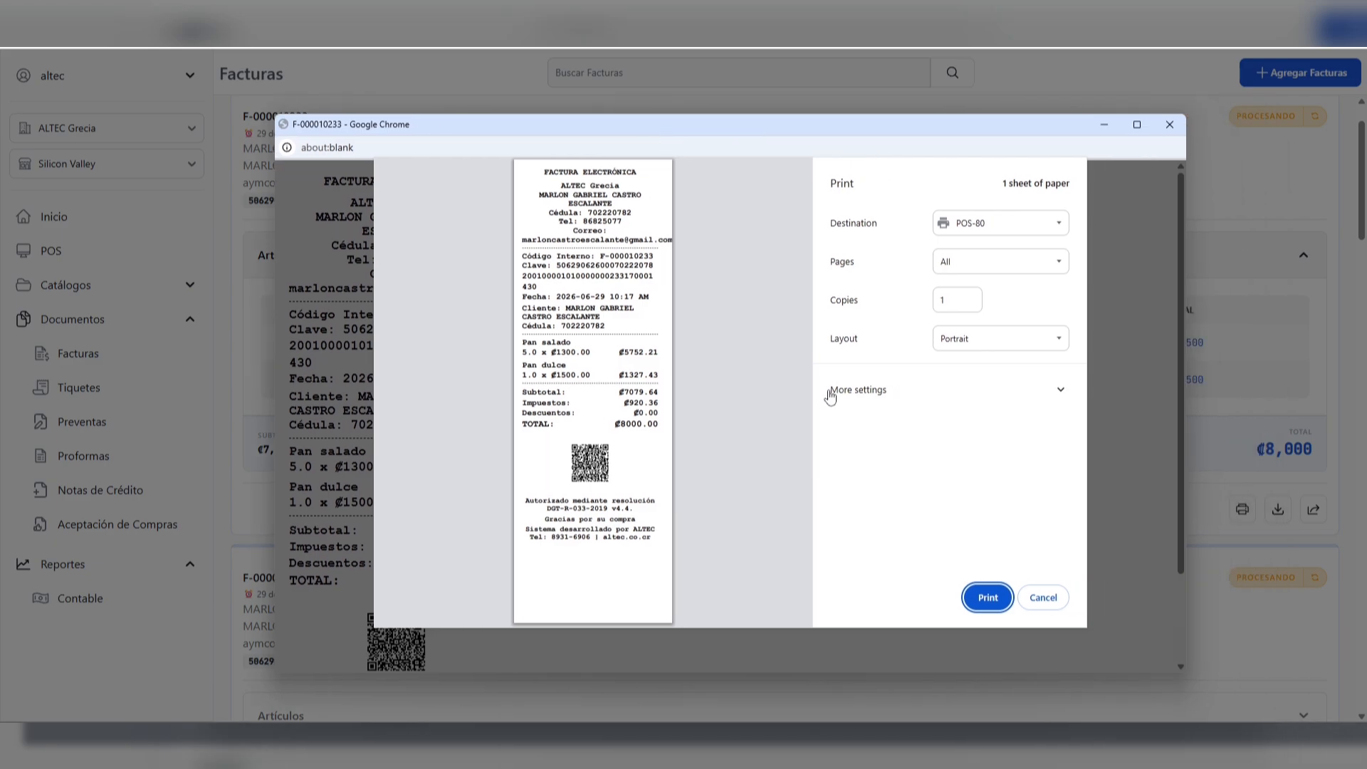
pyautogui.click(1169, 127)
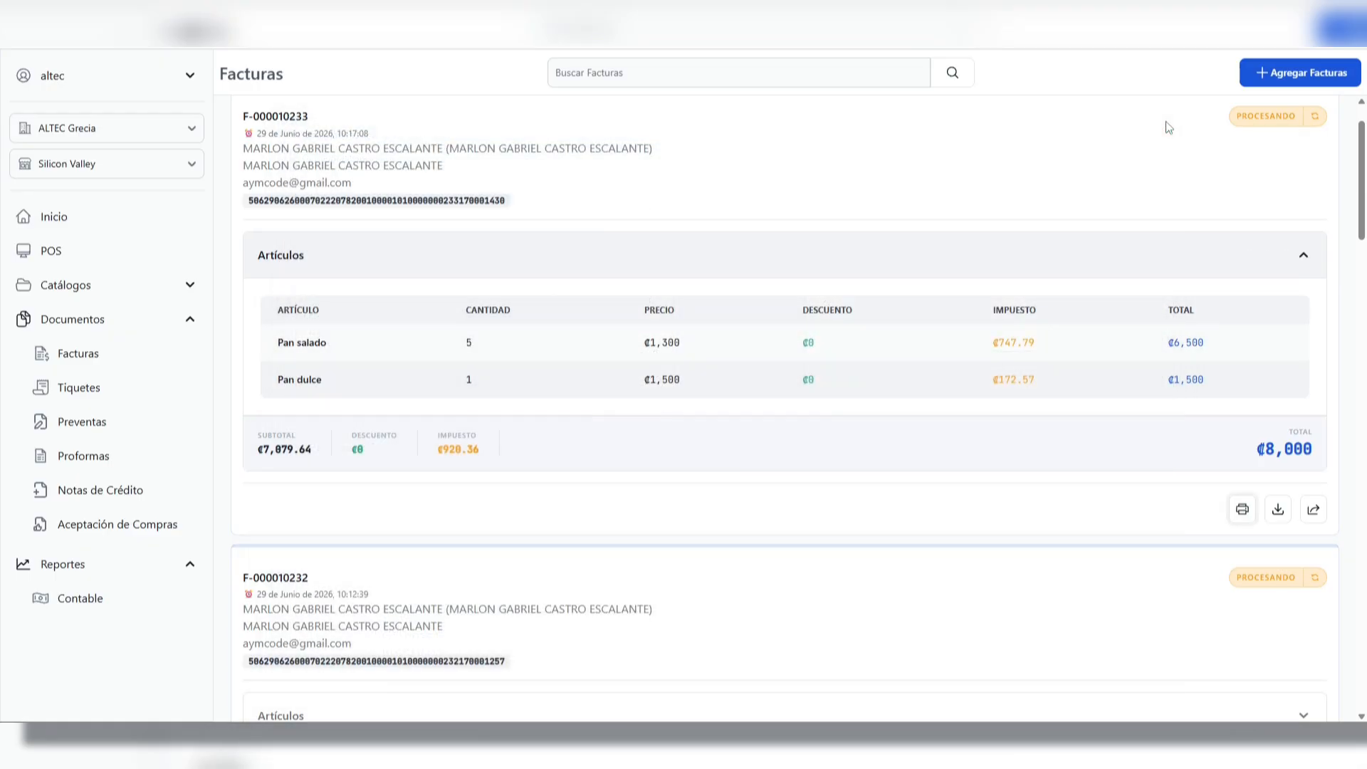
pyautogui.click(1279, 510)
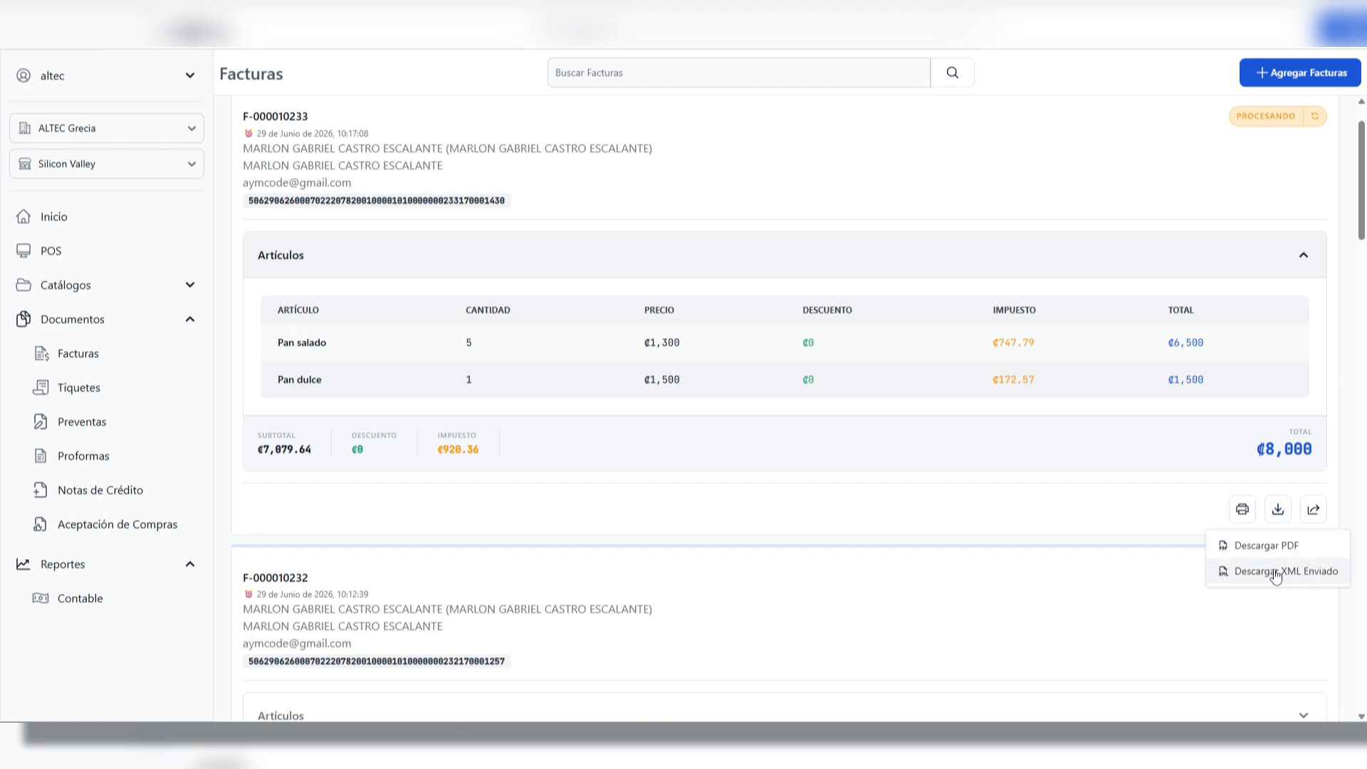
pyautogui.click(1096, 504)
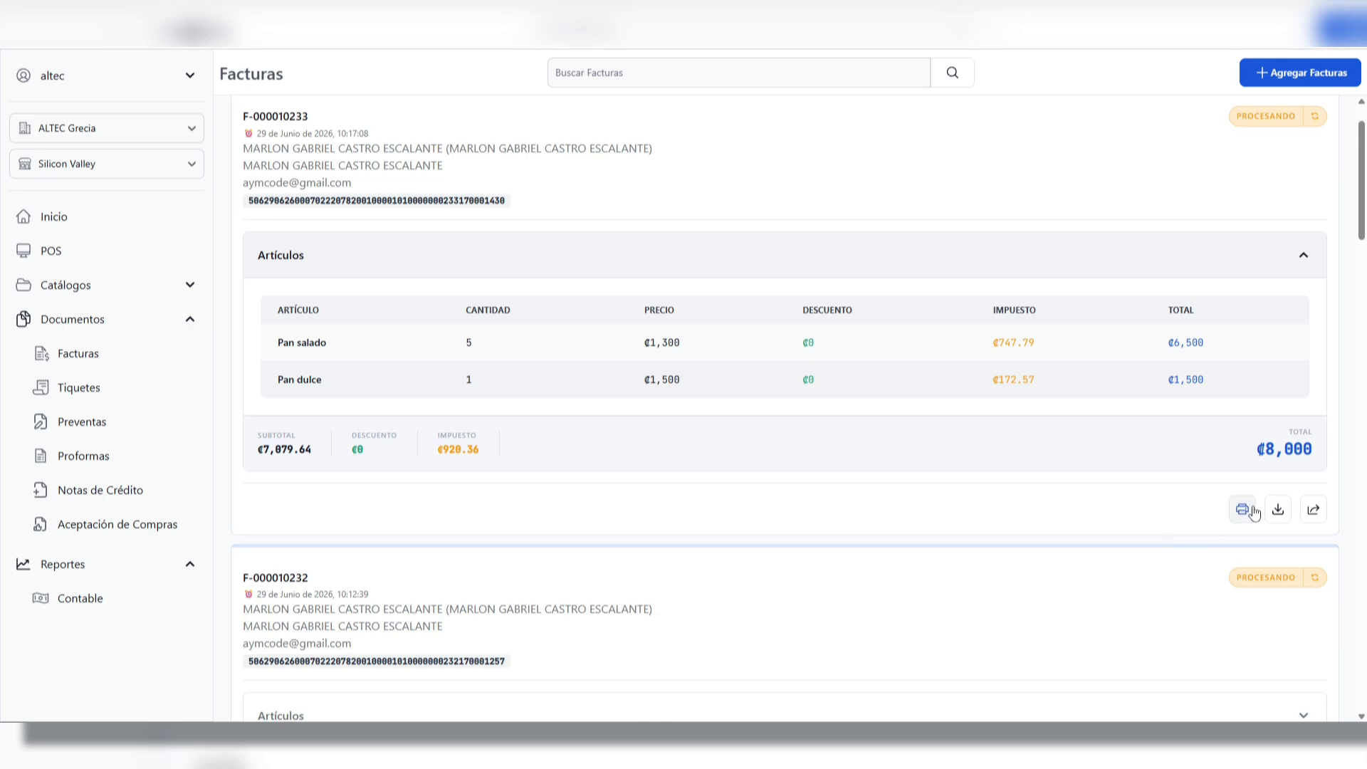
# Try adding a second recipient e-mail address in the first invoice's resend form, and cancel without sending
pyautogui.click(1315, 511)
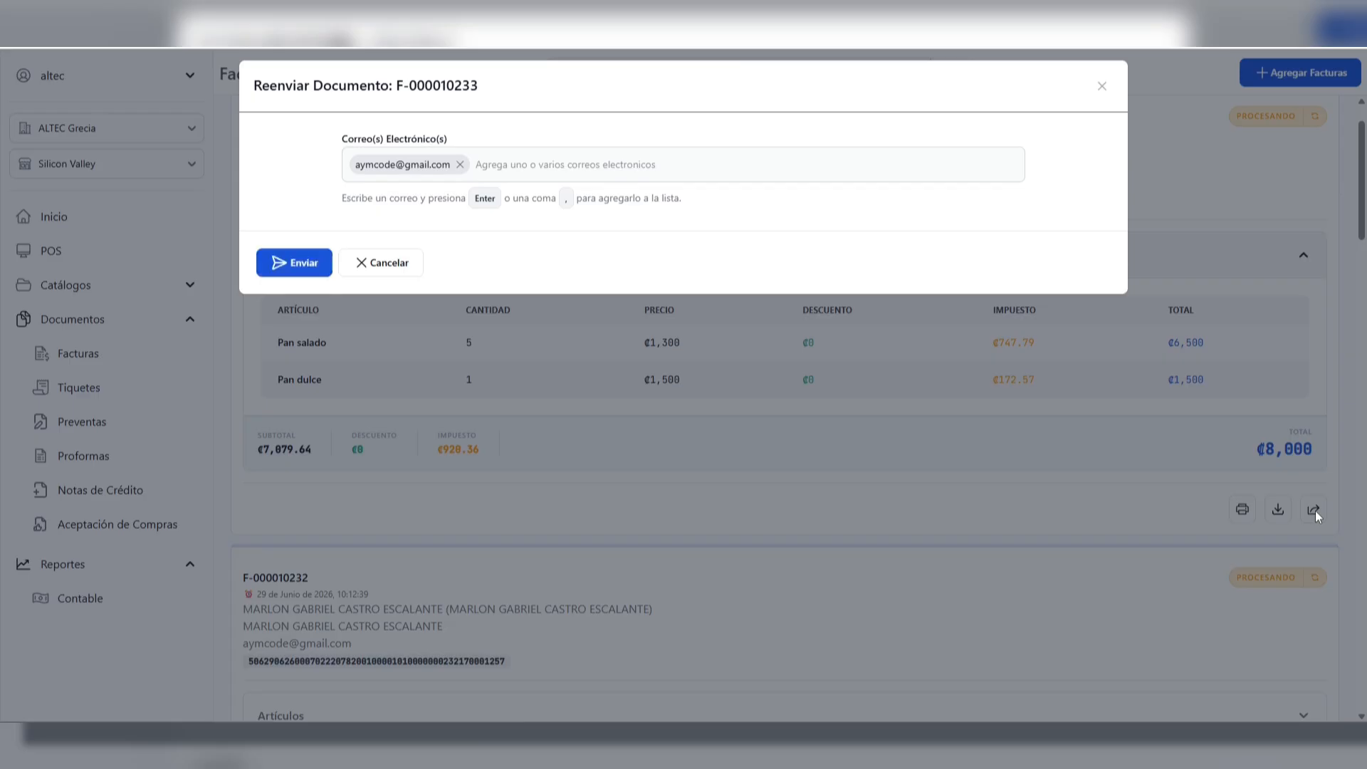
pyautogui.click(572, 163)
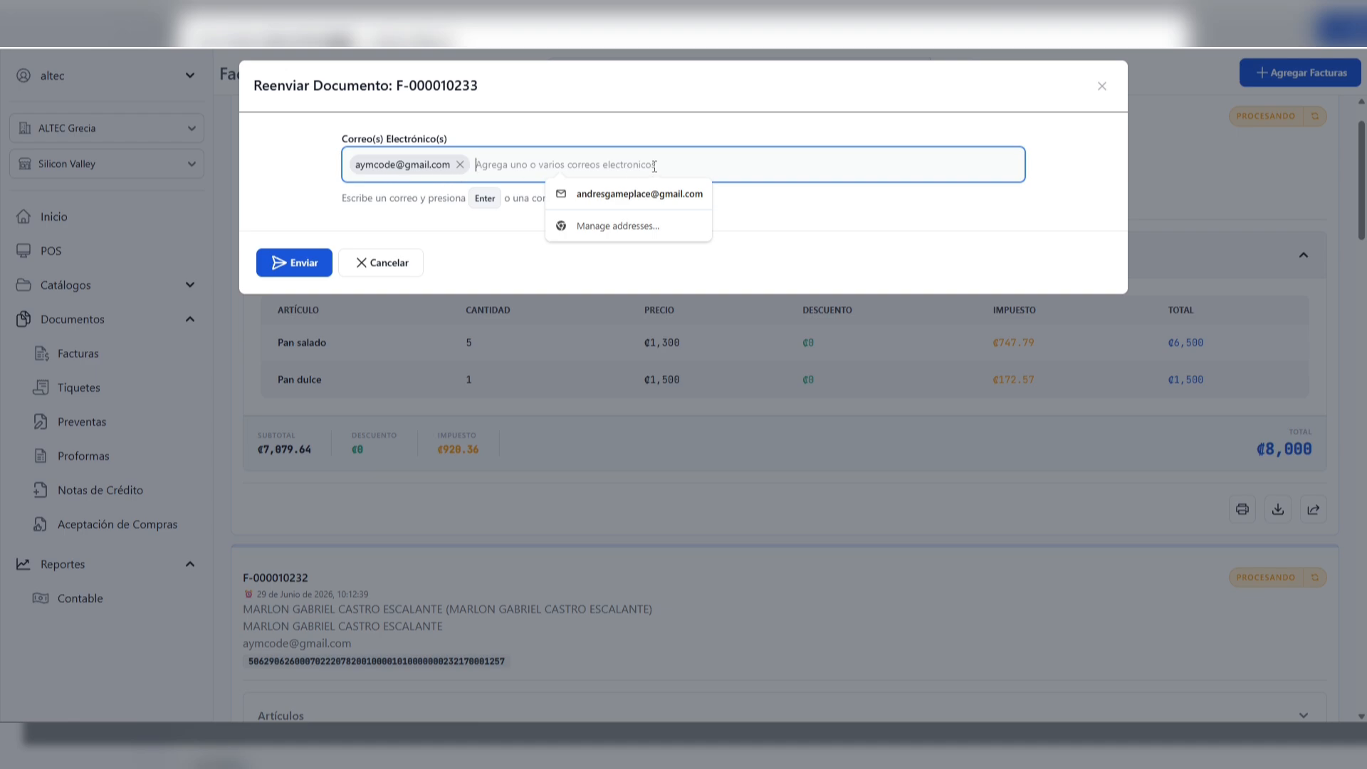
pyautogui.click(853, 227)
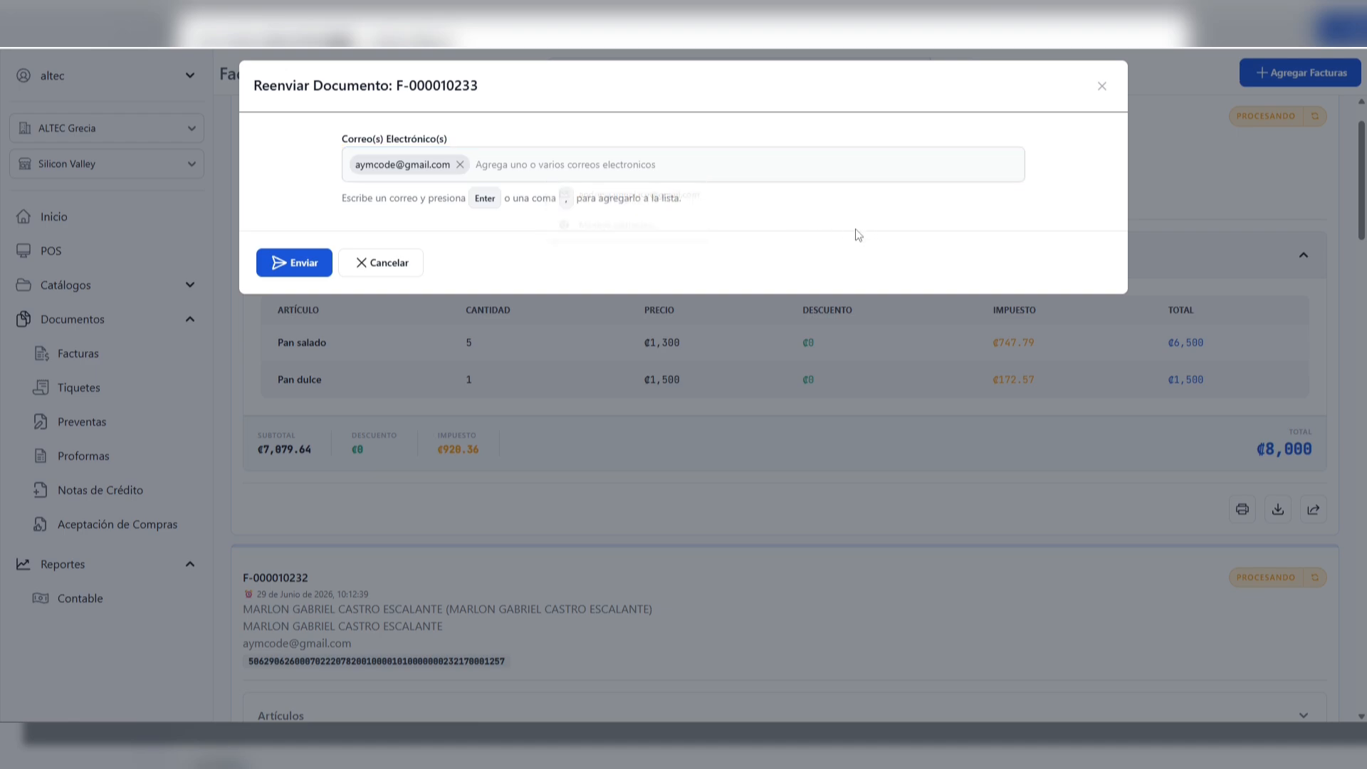
pyautogui.click(563, 165)
pyautogui.click(633, 190)
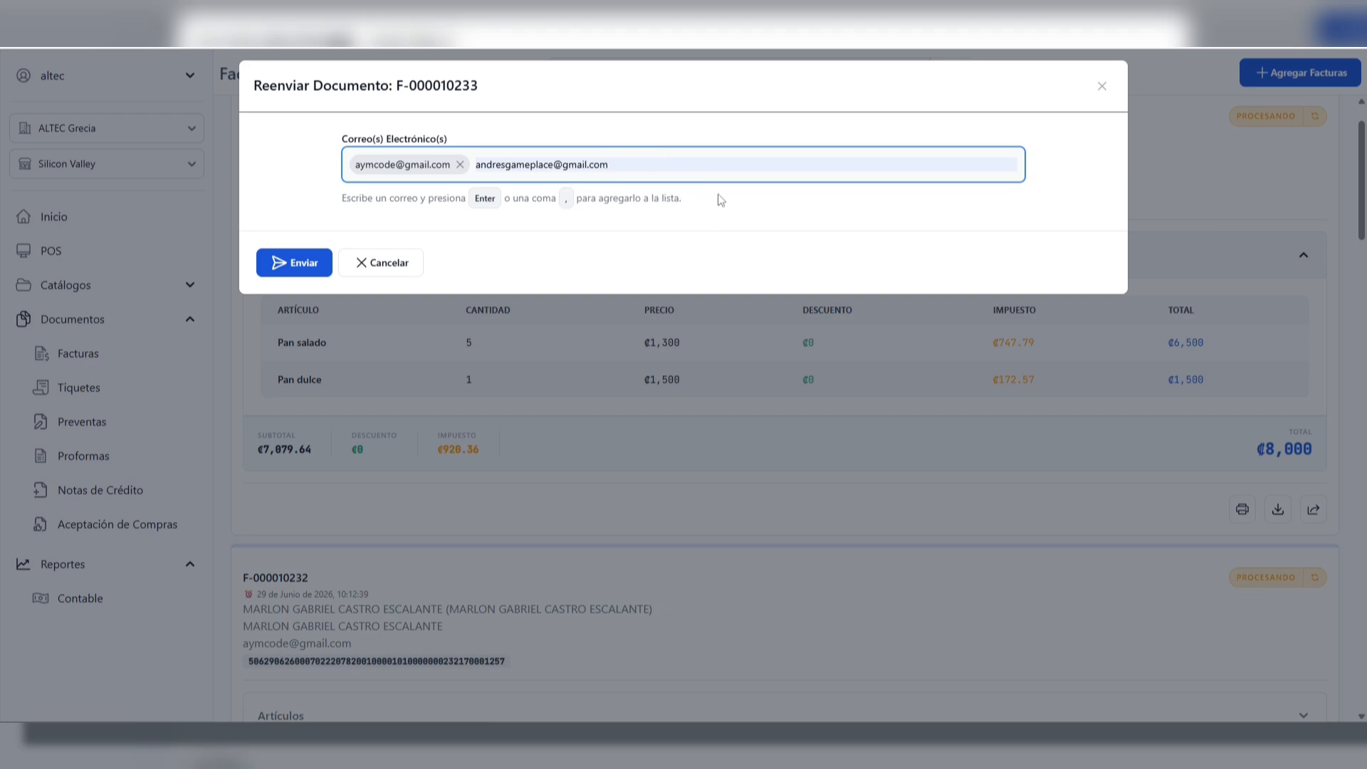
pyautogui.press('Return')
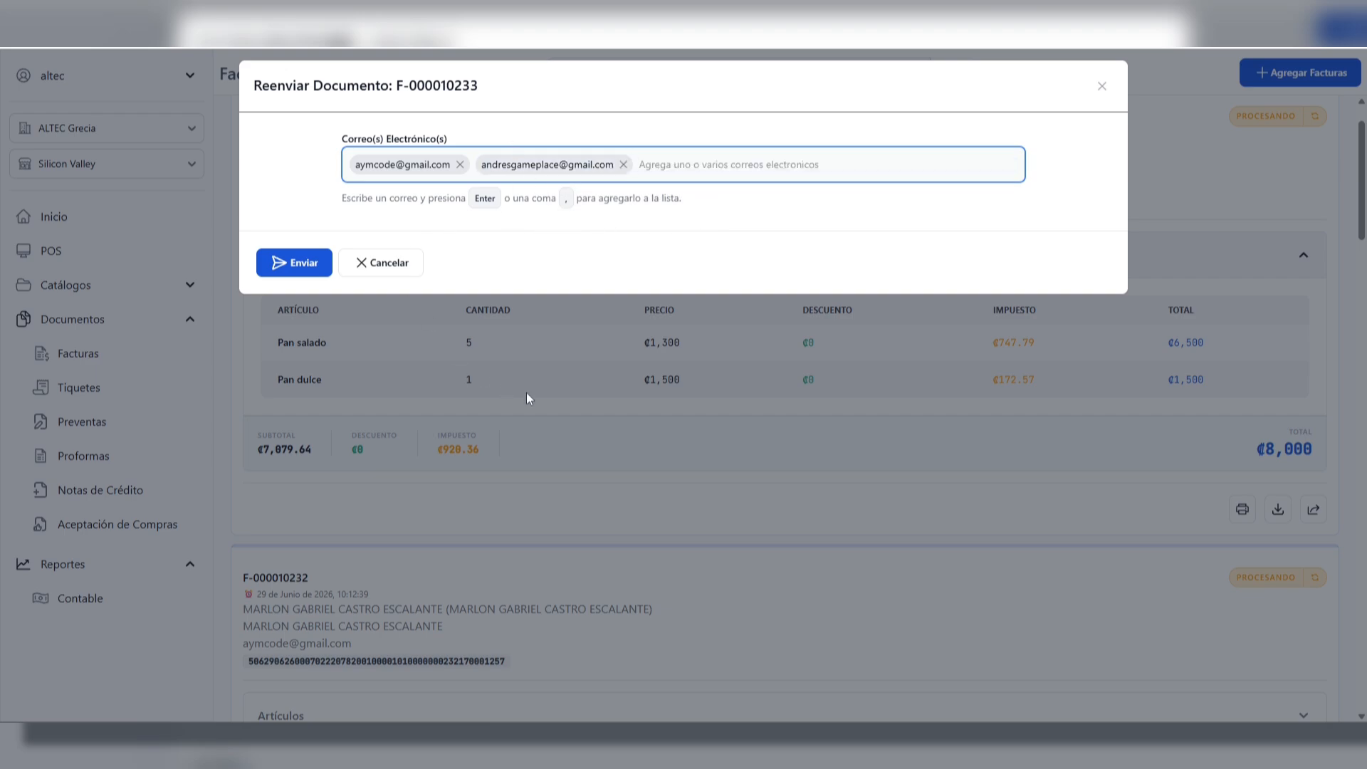
pyautogui.click(371, 273)
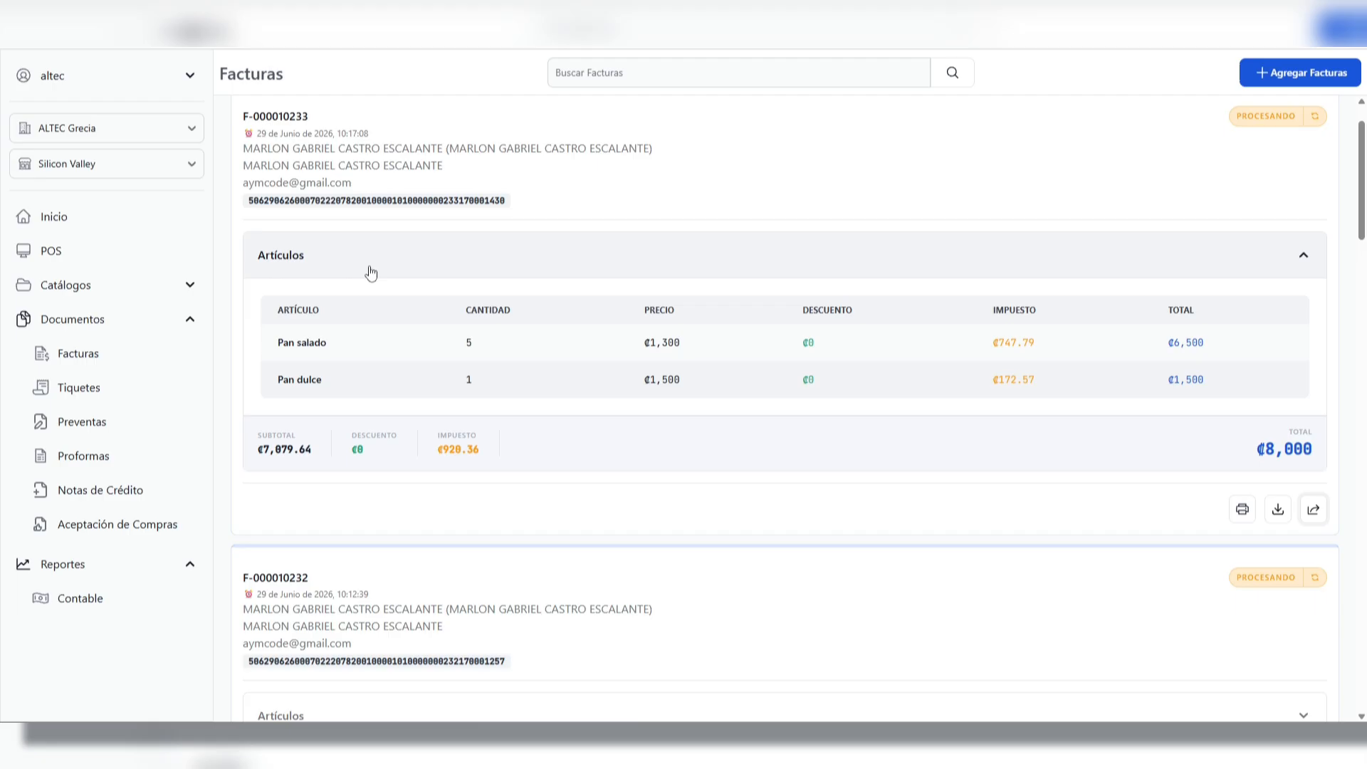
# Review the first invoice's download options again and examine its status label
pyautogui.click(1279, 511)
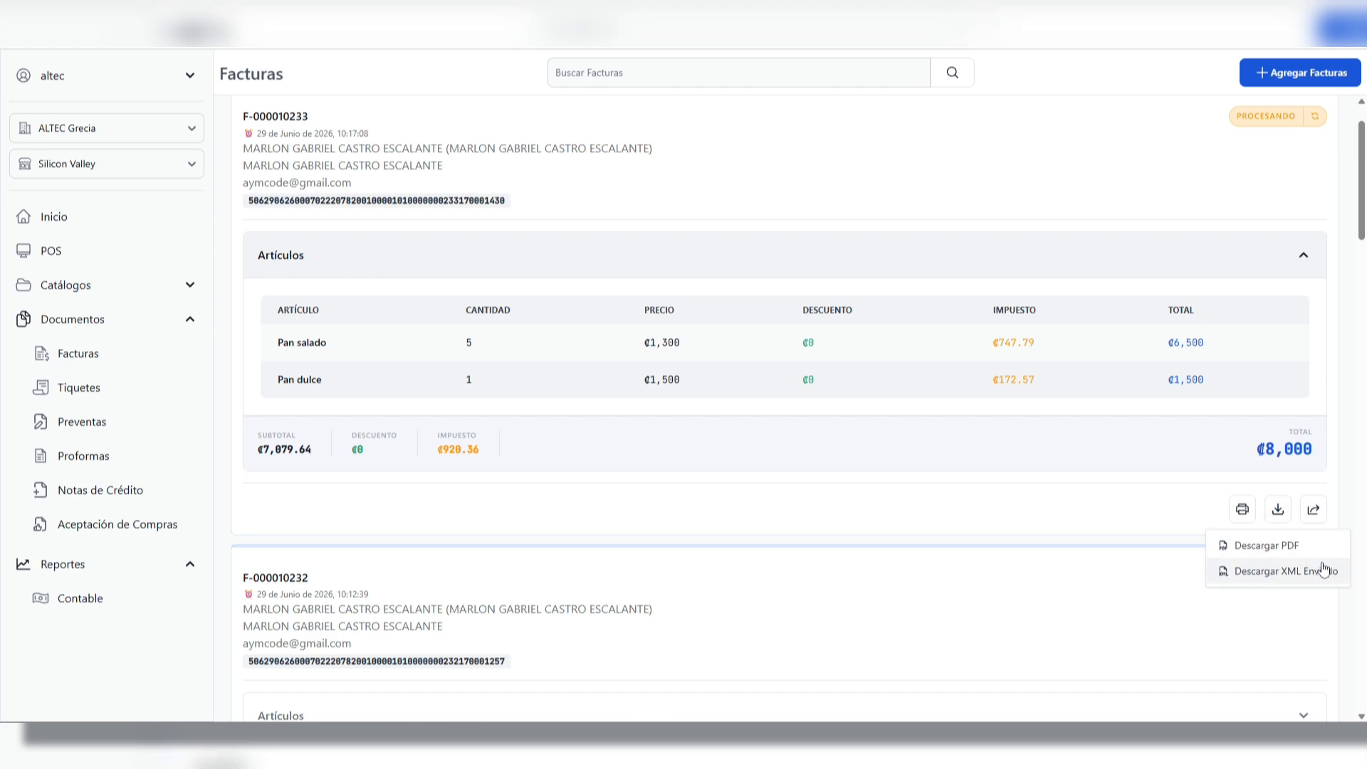
pyautogui.click(1245, 153)
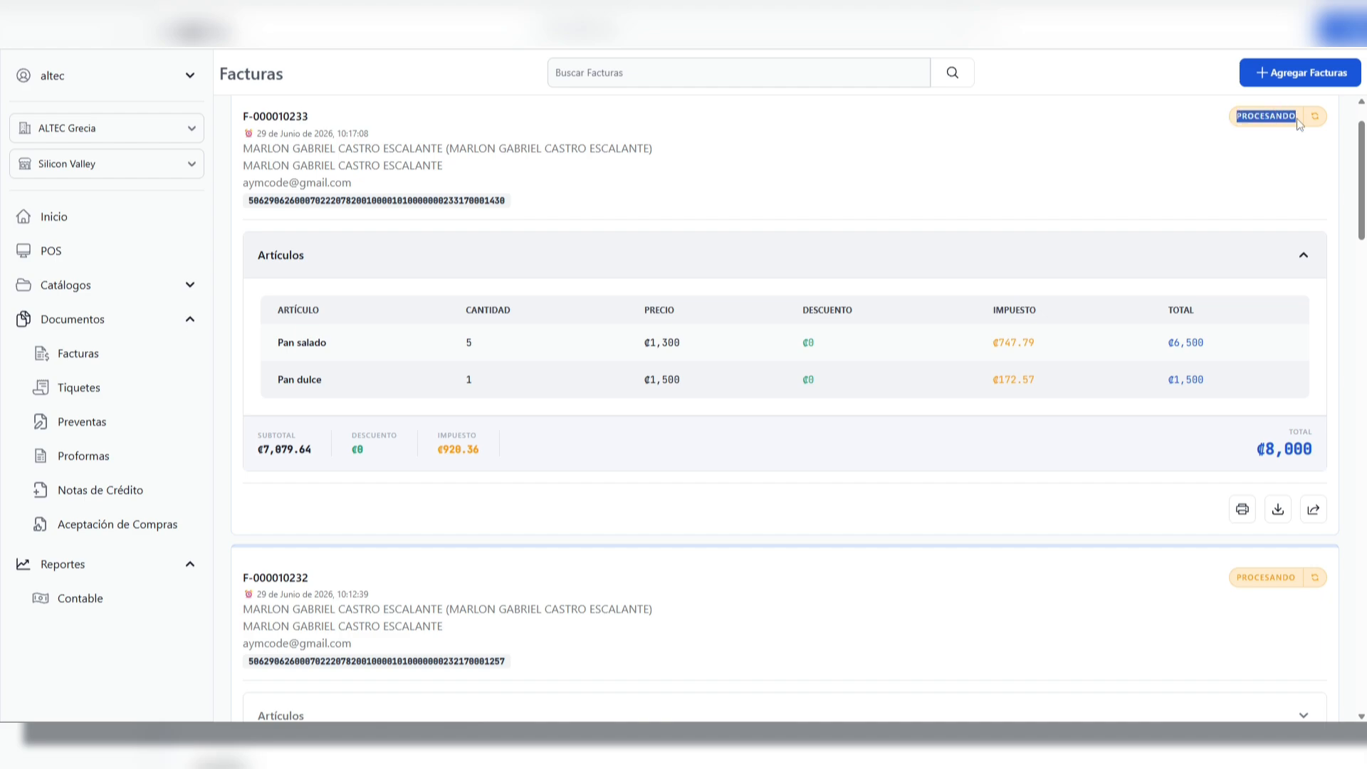
pyautogui.click(1219, 168)
pyautogui.moveTo(1238, 117); pyautogui.dragTo(1294, 123)
pyautogui.click(1251, 161)
# Look through the older invoices in the list and compare their status labels
pyautogui.scroll(-9, 1227, 406)
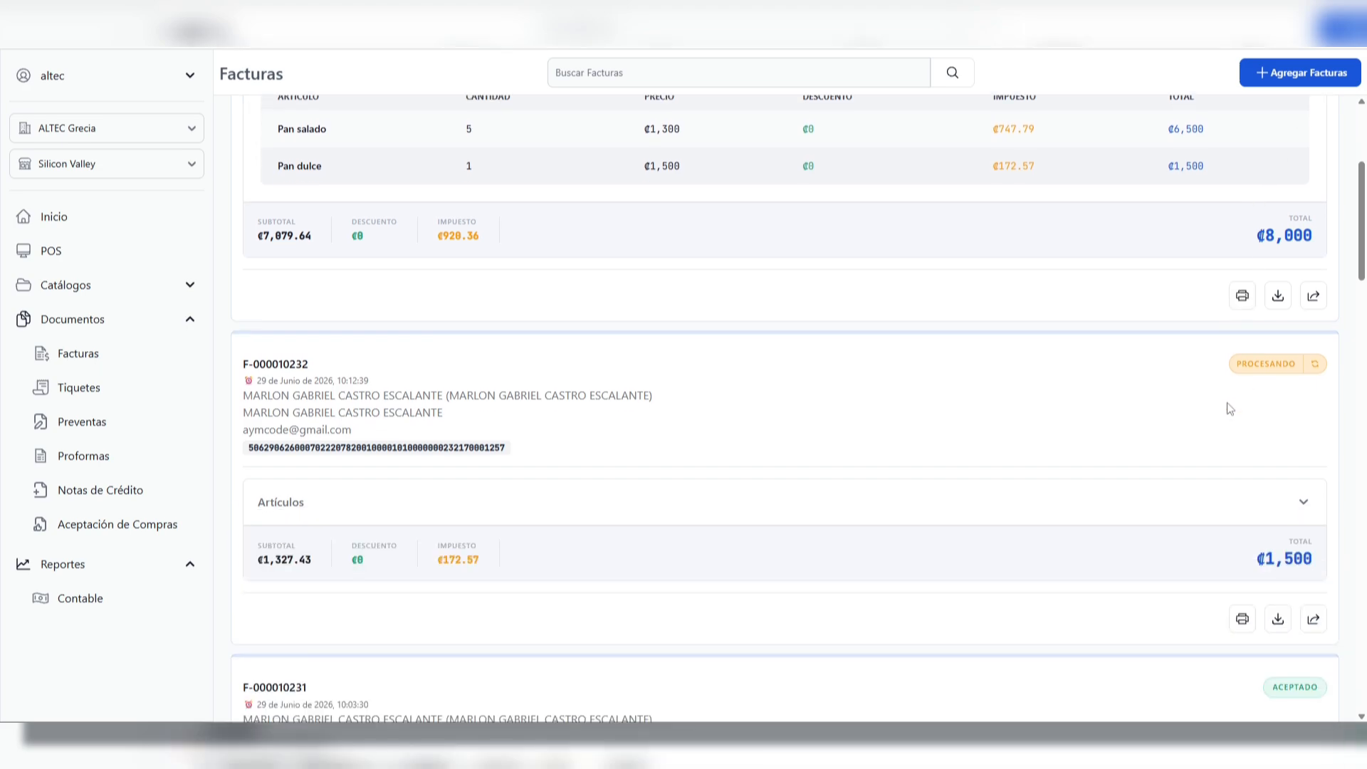
pyautogui.moveTo(1272, 261); pyautogui.dragTo(1323, 262)
pyautogui.scroll(-10, 1255, 341)
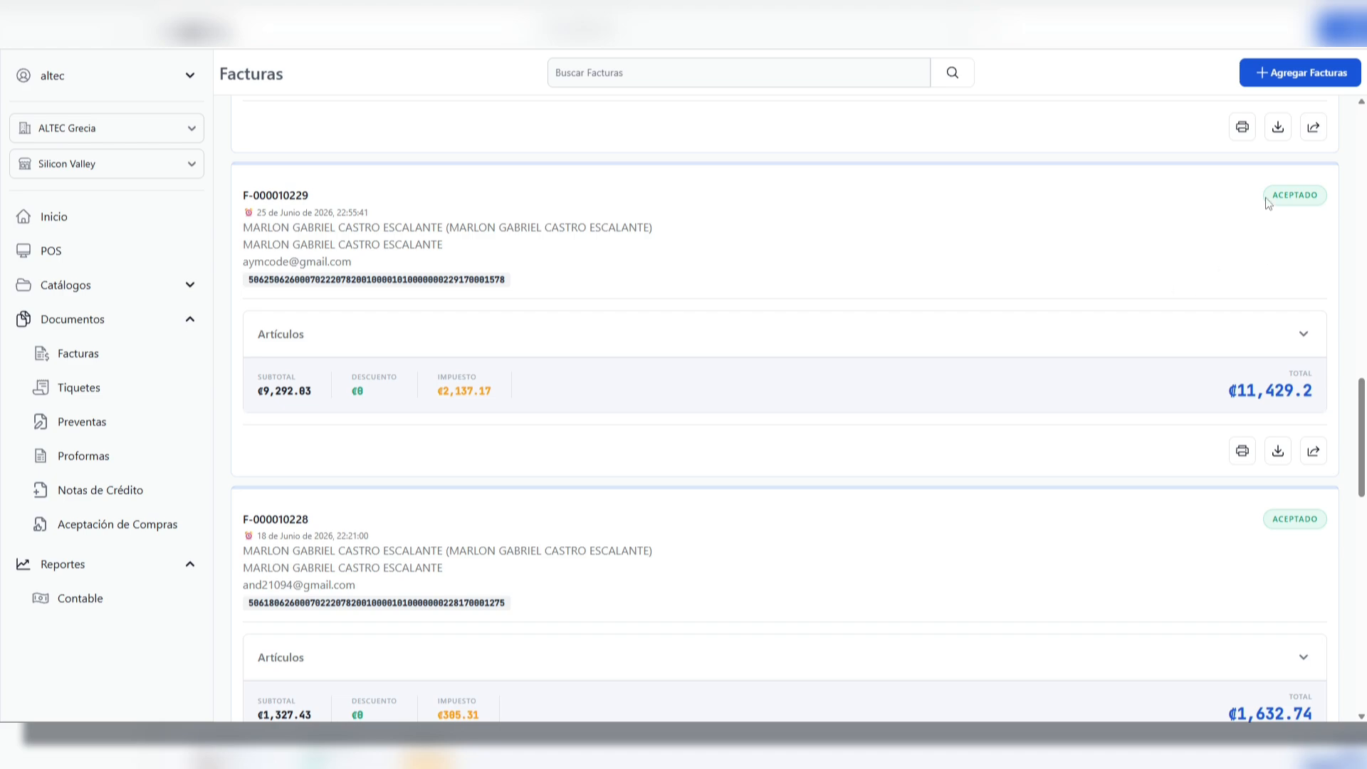
pyautogui.moveTo(1269, 203); pyautogui.dragTo(1326, 205)
pyautogui.scroll(4, 1241, 384)
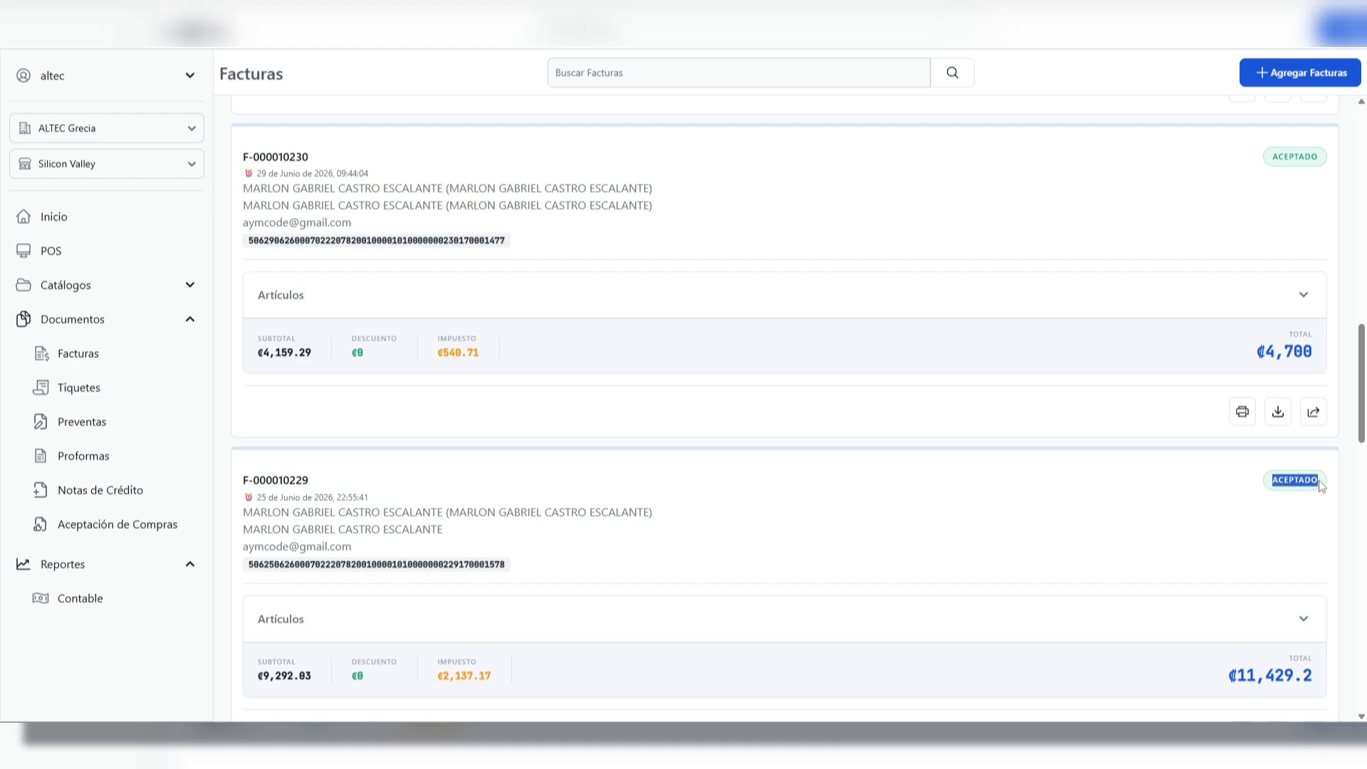
pyautogui.click(1321, 487)
# Refresh the status of the first invoice, F-000010233, and view its download options
pyautogui.moveTo(1361, 369); pyautogui.dragTo(1362, 155)
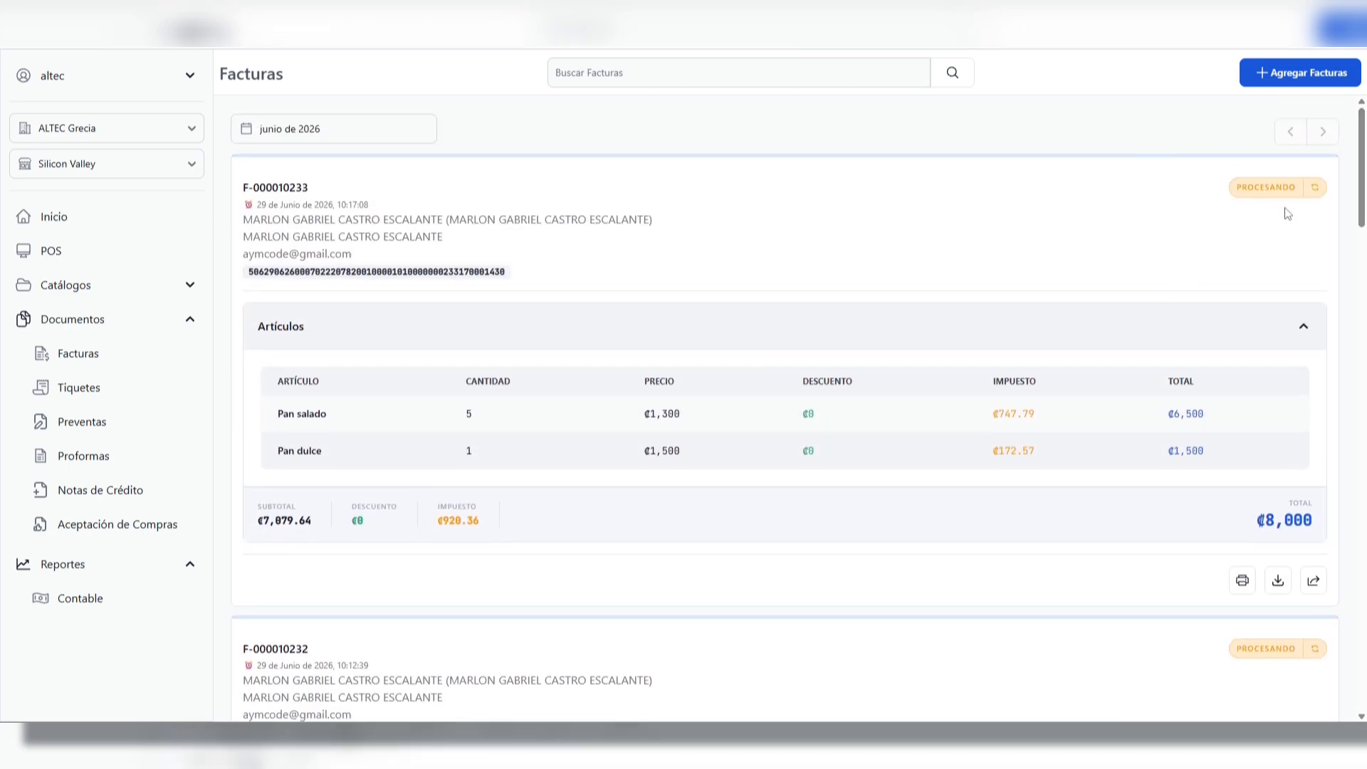
pyautogui.click(1318, 190)
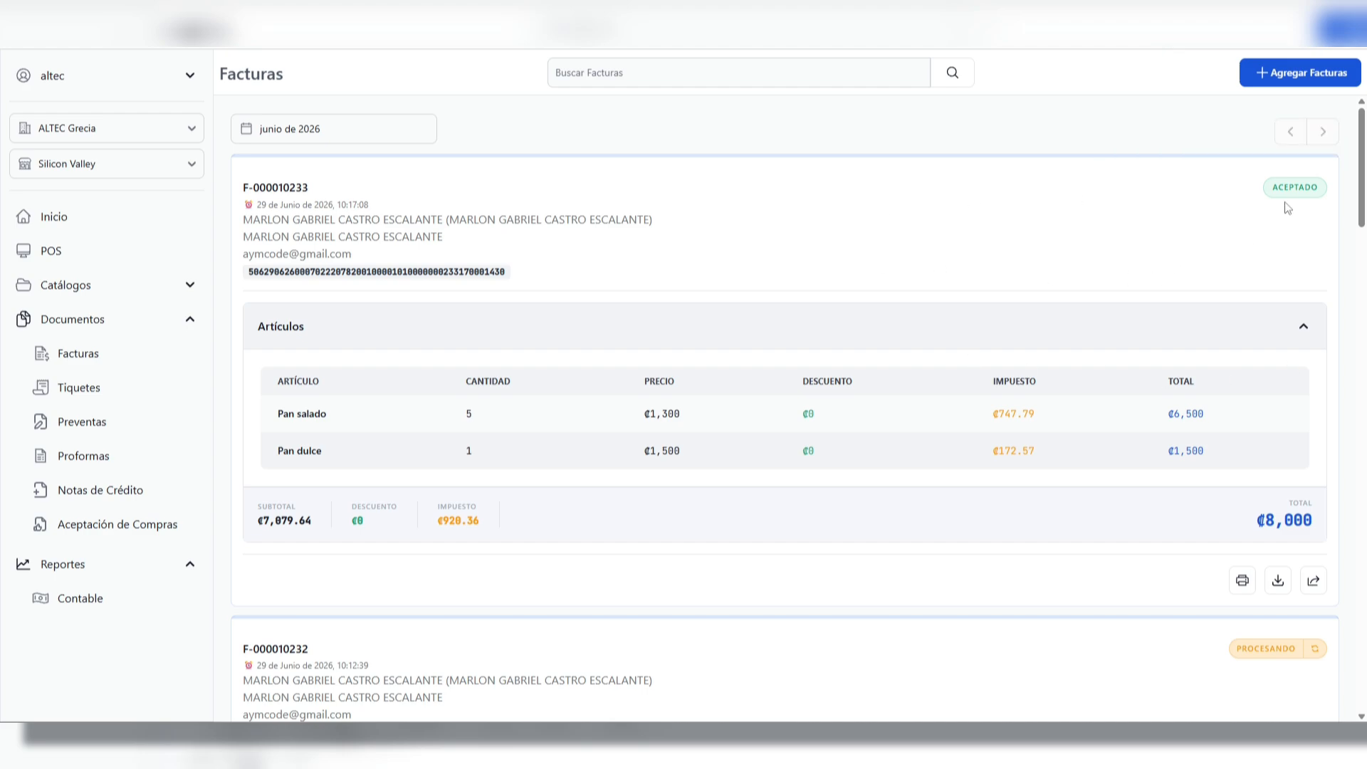
pyautogui.moveTo(1272, 190); pyautogui.dragTo(1322, 189)
pyautogui.click(1278, 582)
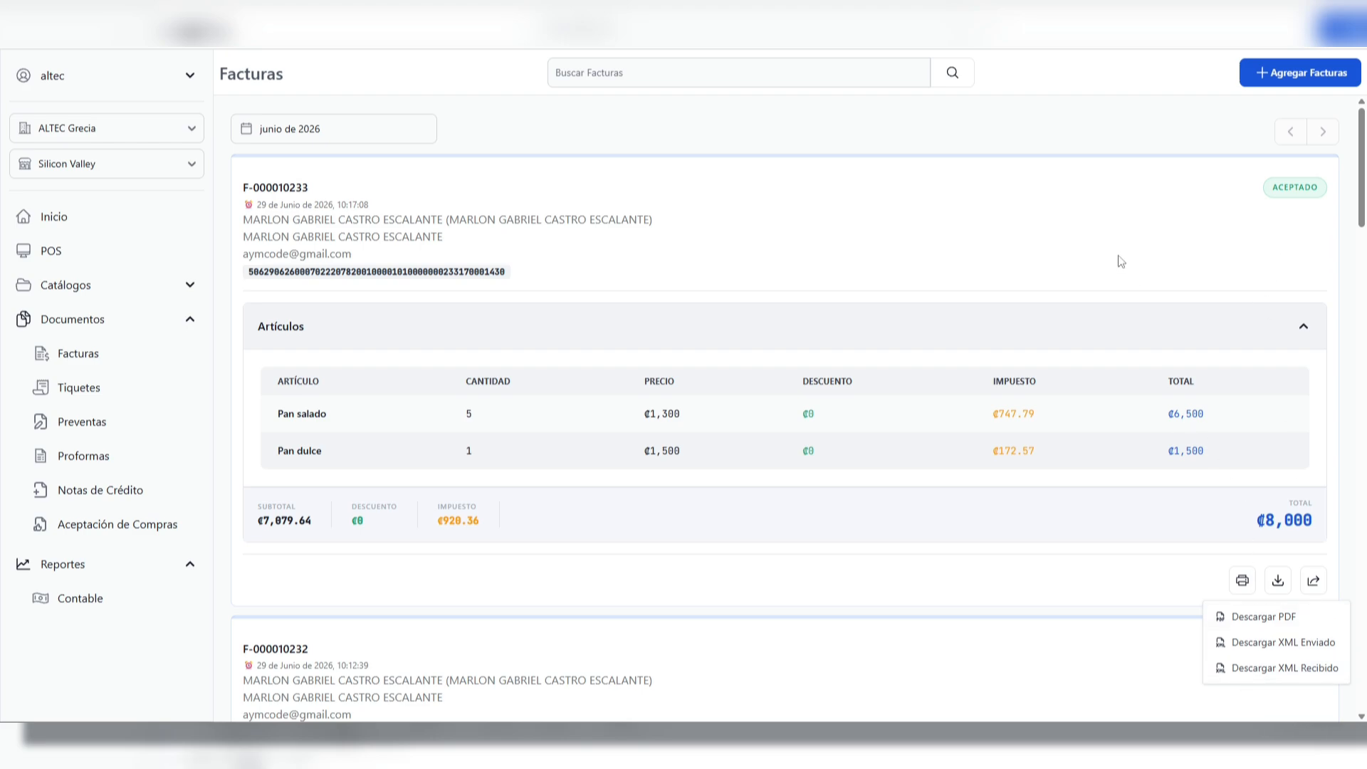
pyautogui.click(1097, 260)
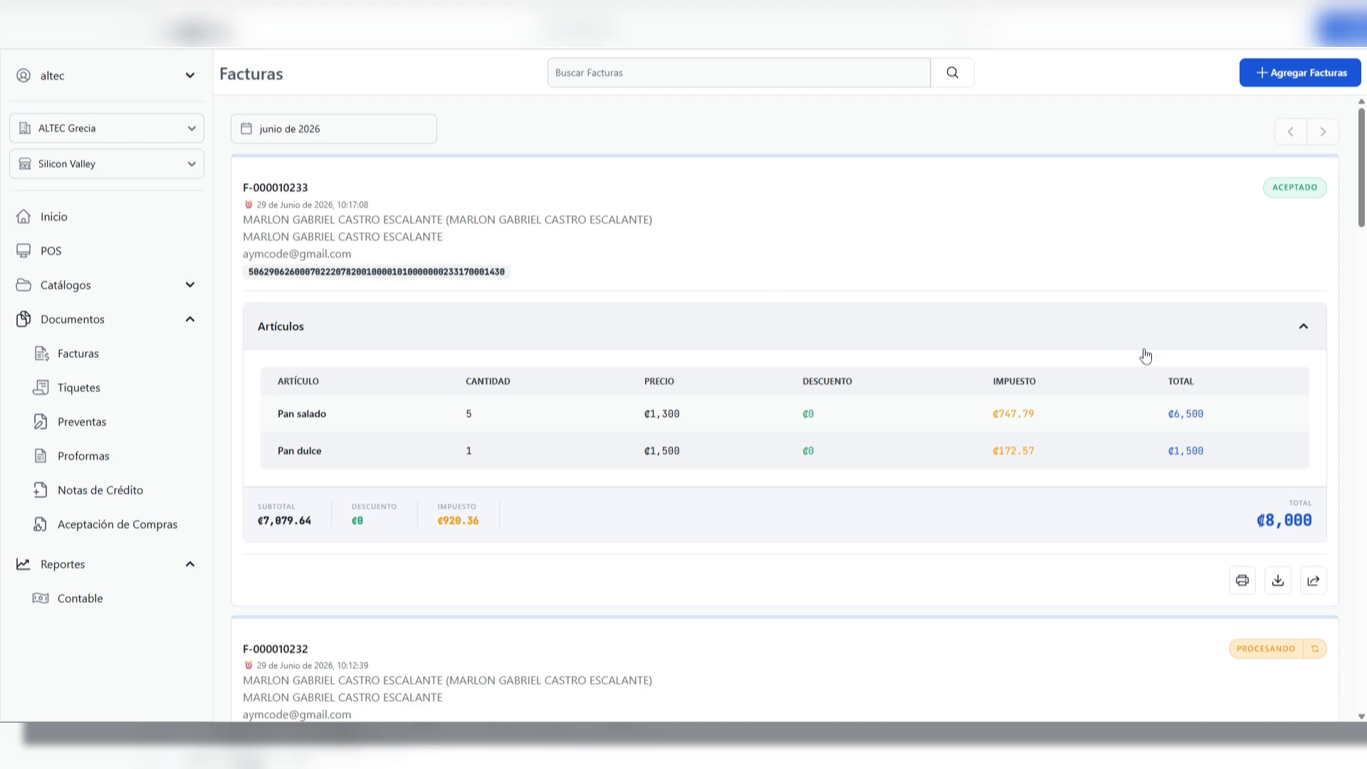
# Start a new invoice and select the first client in the client list
pyautogui.click(1284, 81)
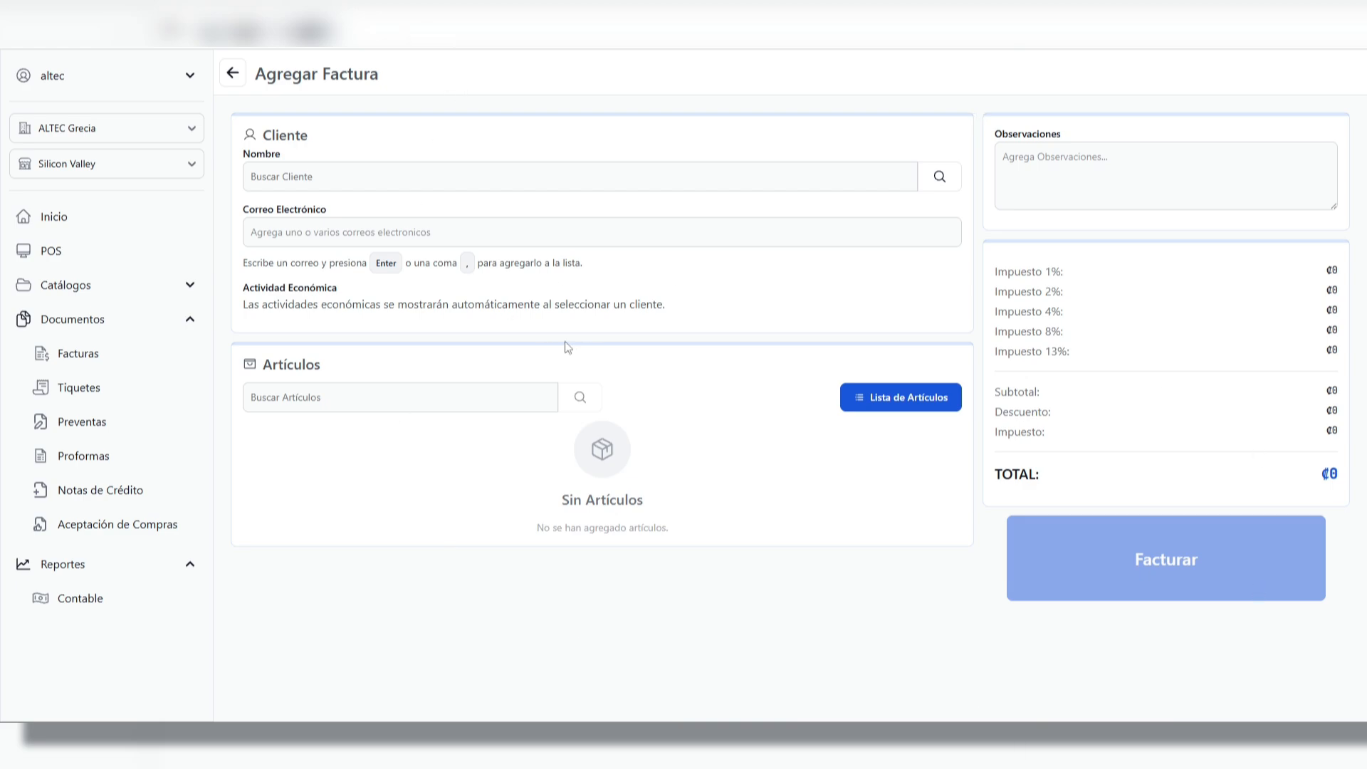
pyautogui.click(357, 176)
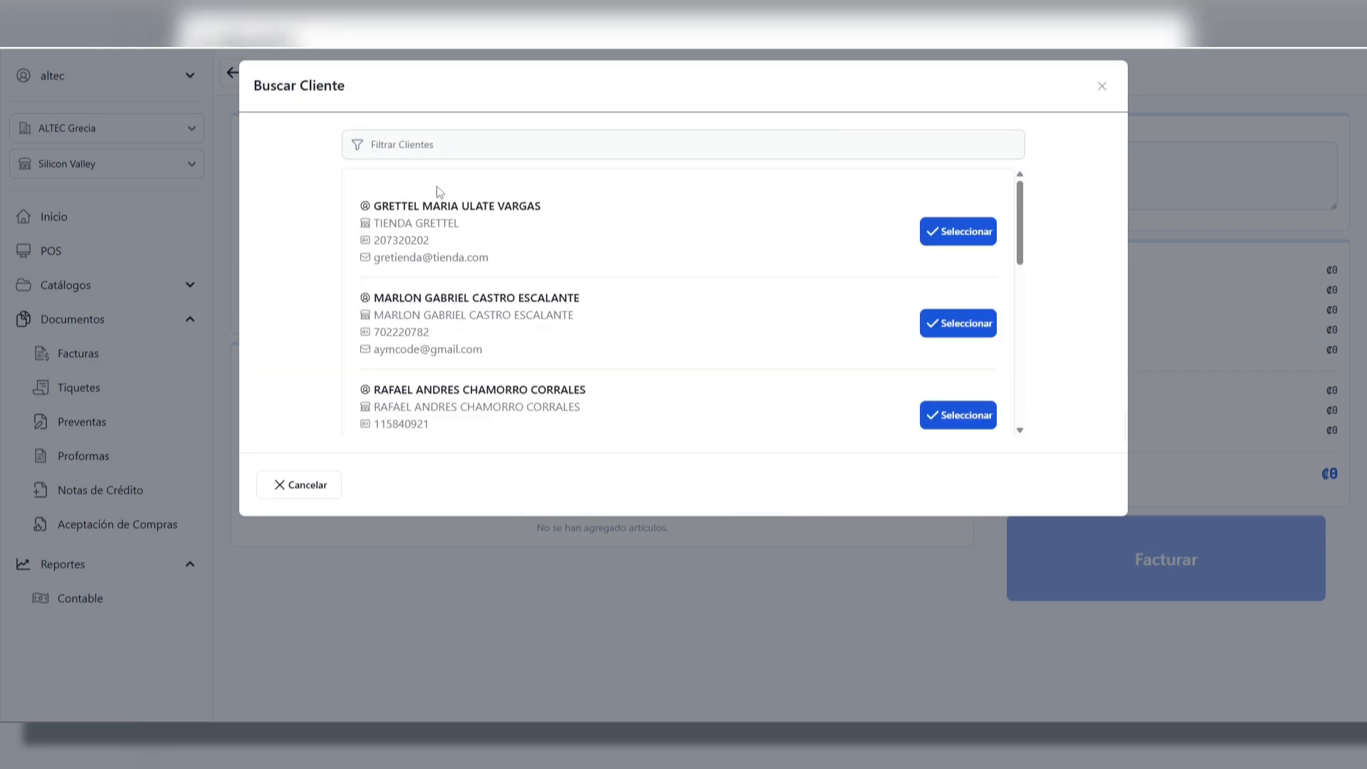
pyautogui.click(976, 244)
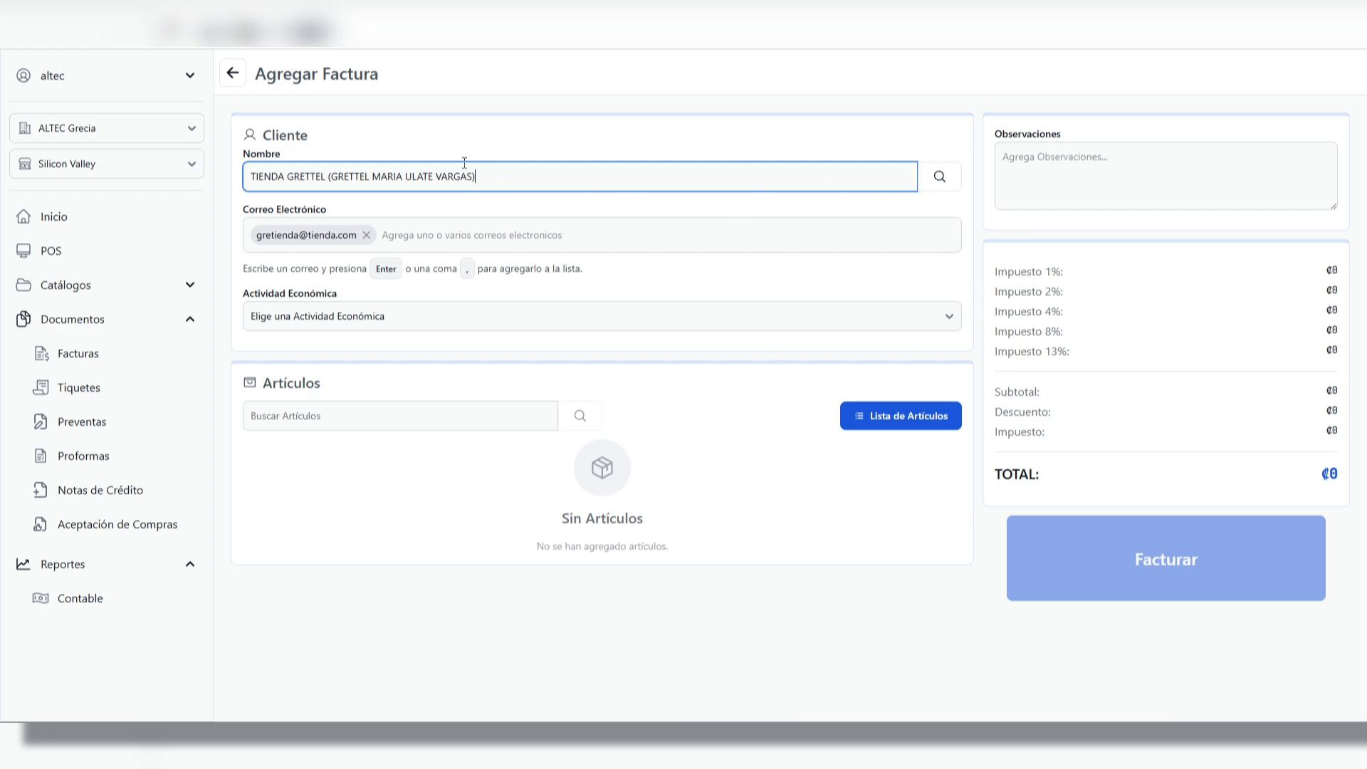
# Add a second e-mail address to the new invoice's client and view the Actividad Económica options
pyautogui.click(465, 236)
pyautogui.click(562, 265)
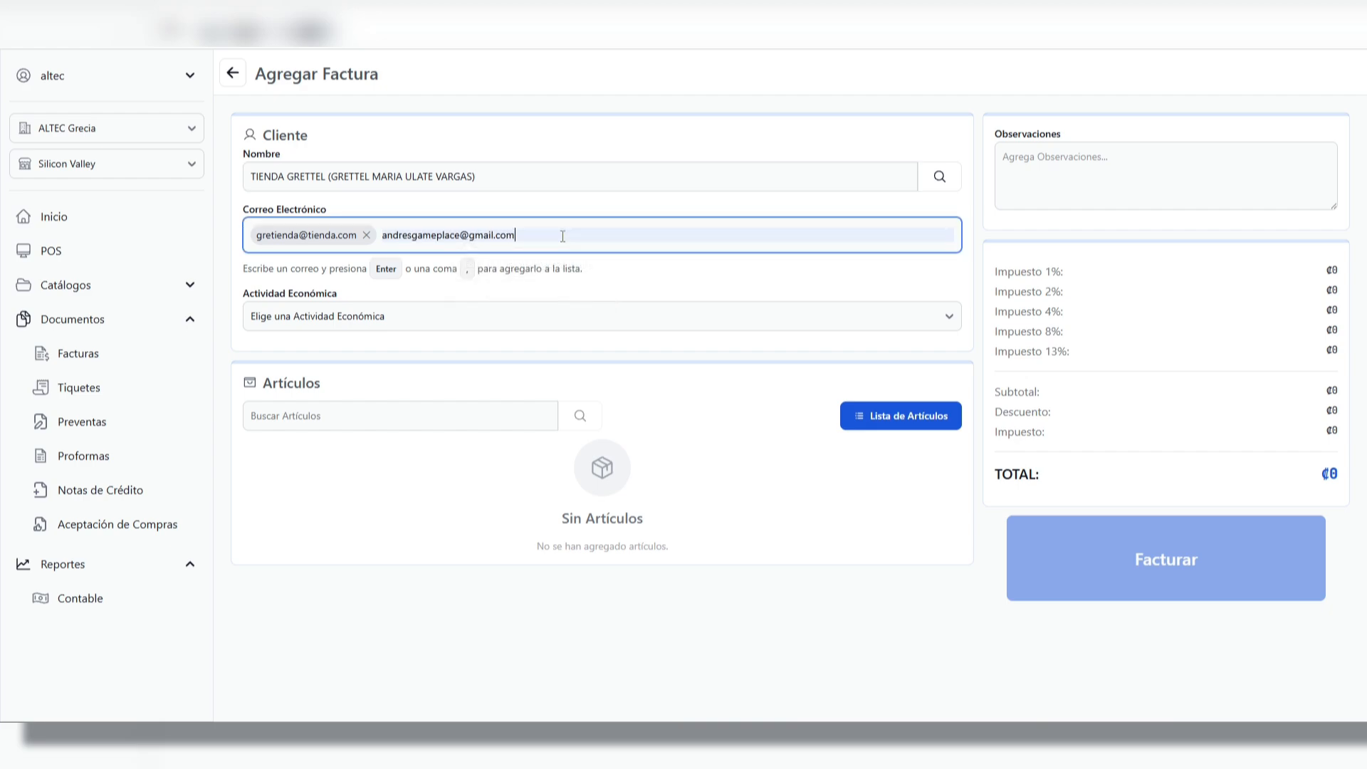
pyautogui.press('Return')
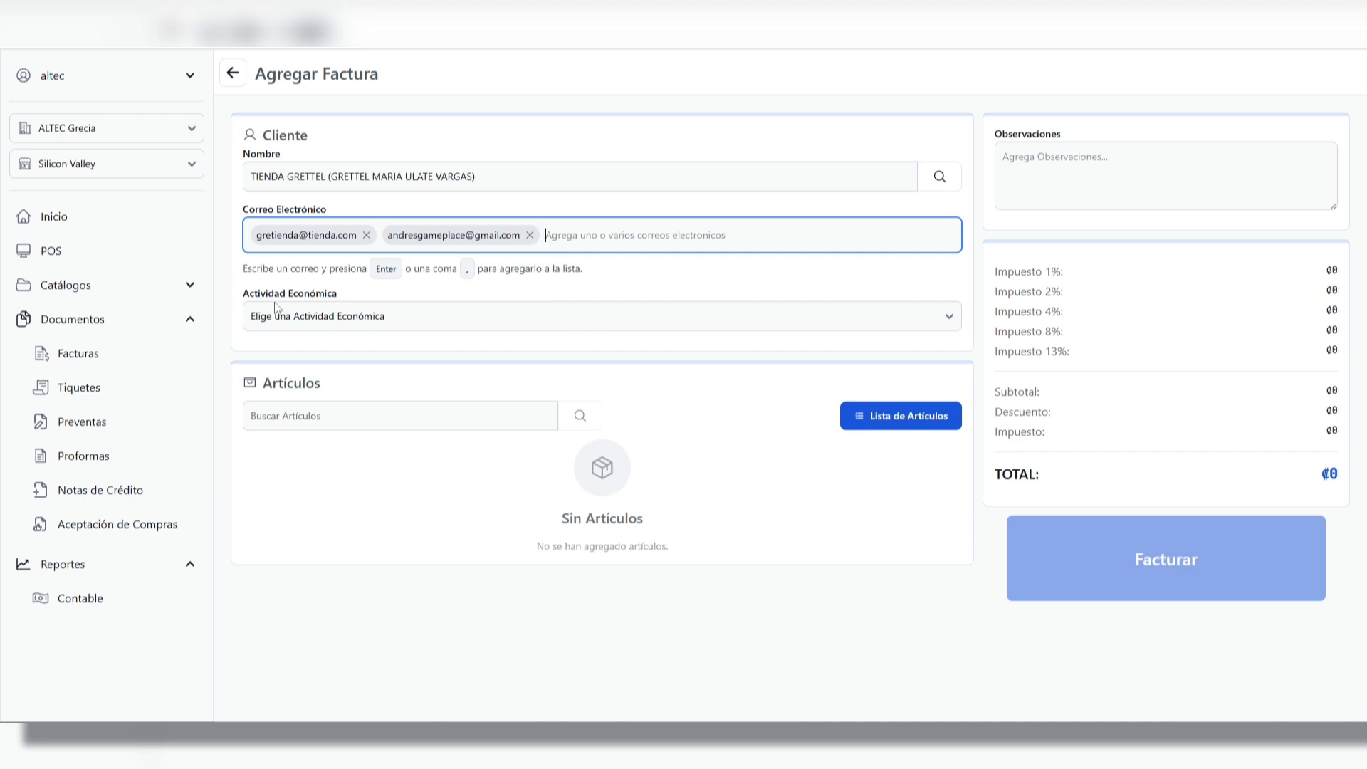
pyautogui.click(386, 317)
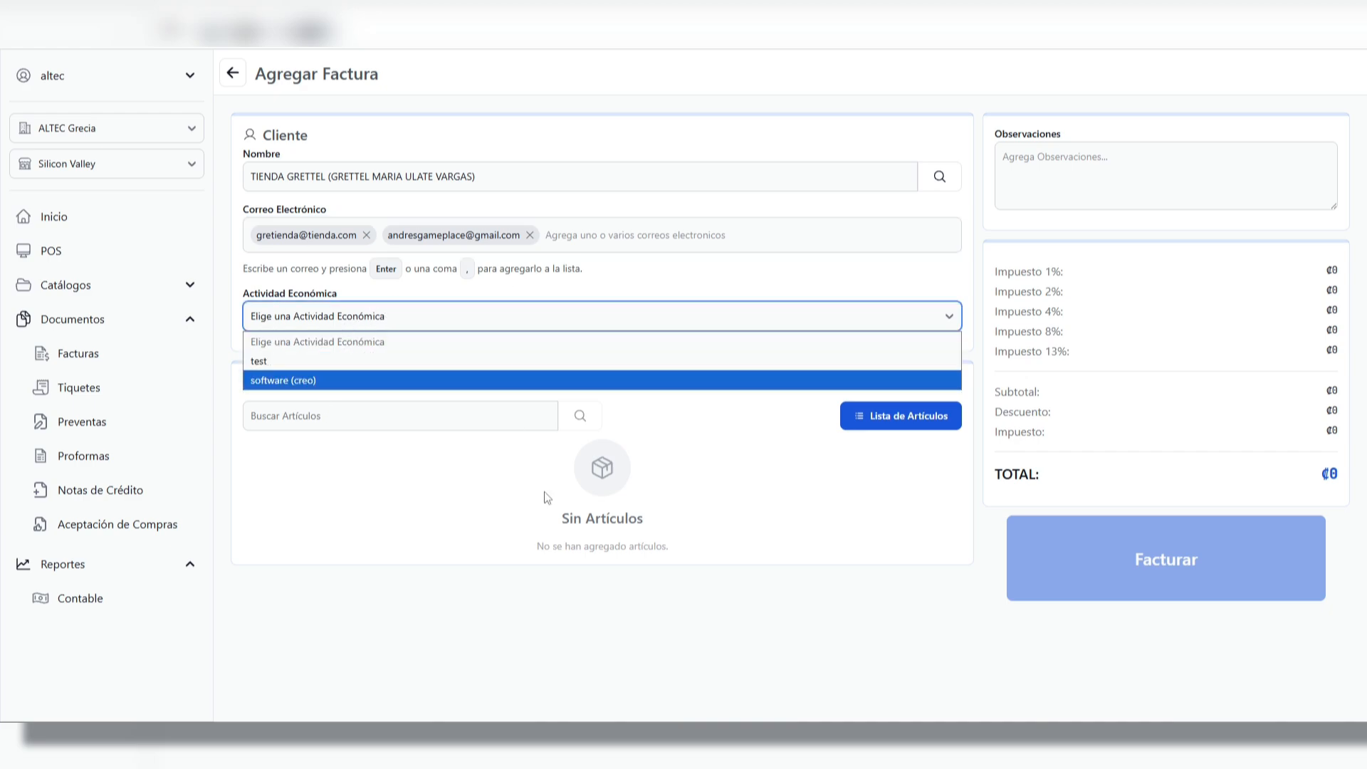
pyautogui.click(555, 294)
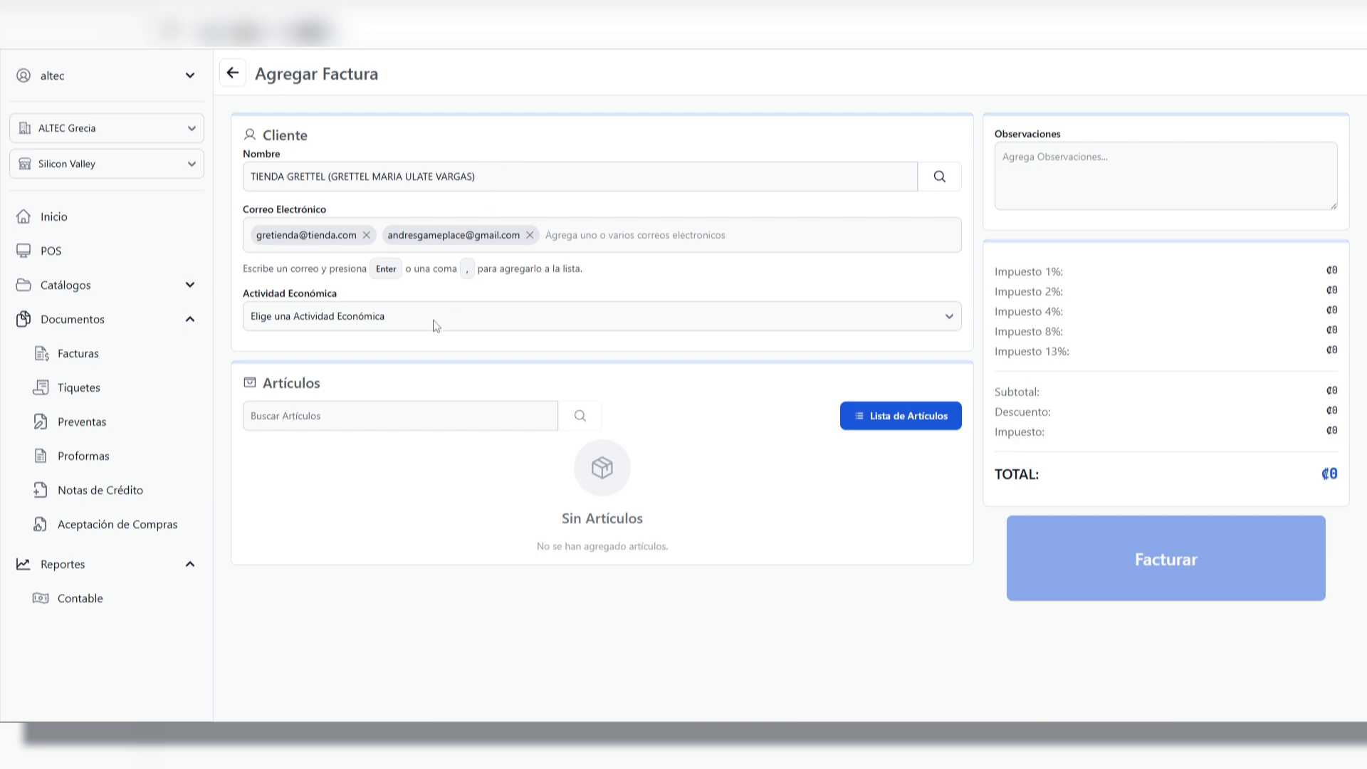
# Replace the new invoice's client with the last one in the client list
pyautogui.click(699, 182)
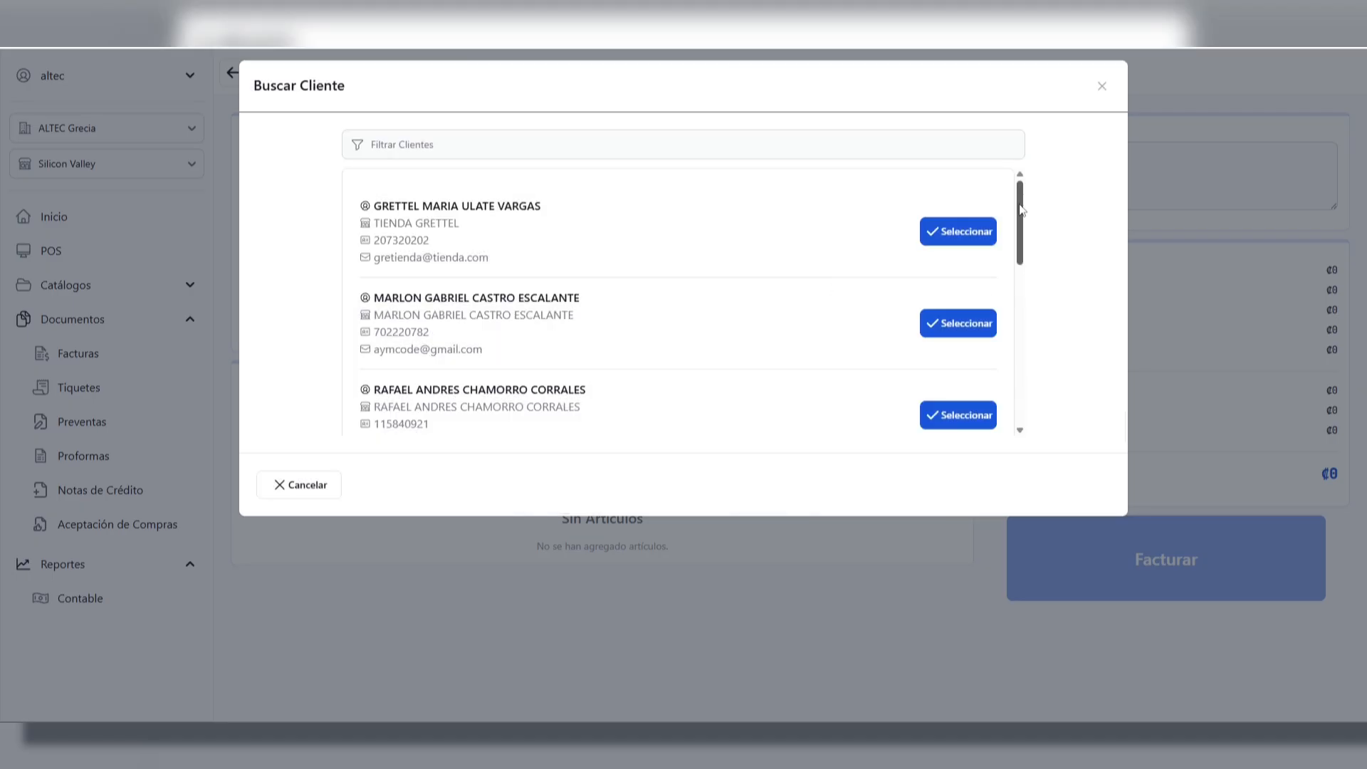
pyautogui.moveTo(1021, 208); pyautogui.dragTo(1020, 367)
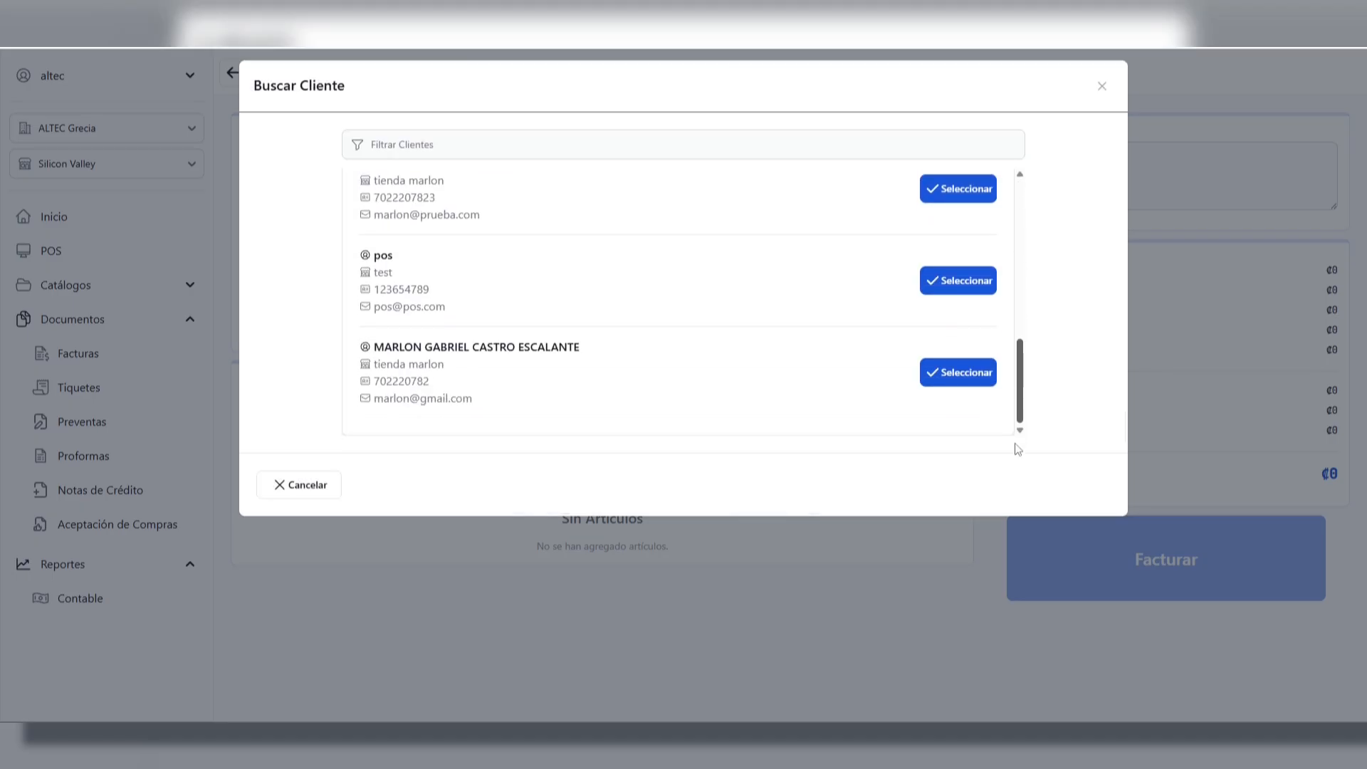
pyautogui.click(969, 385)
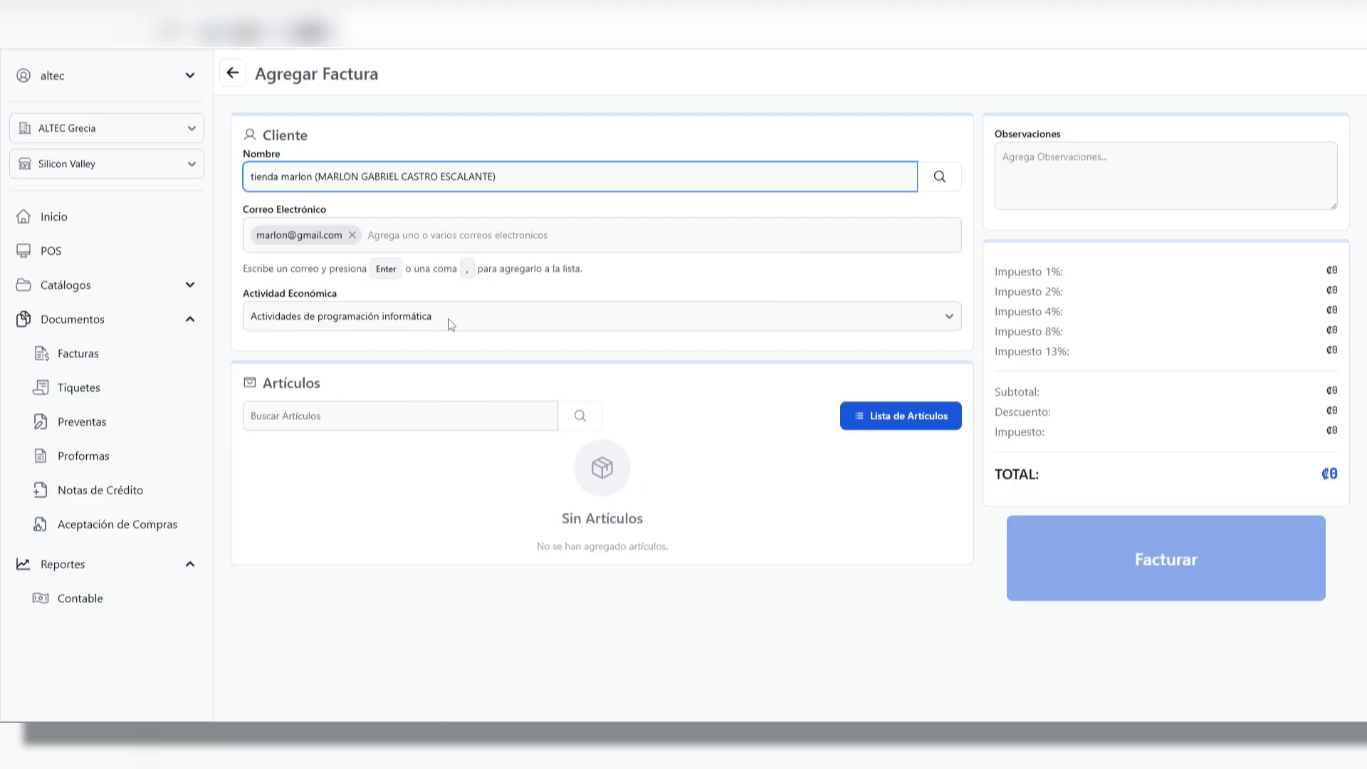
# Choose "Actividades de programación informática" as the Actividad Económica of the new invoice
pyautogui.click(305, 316)
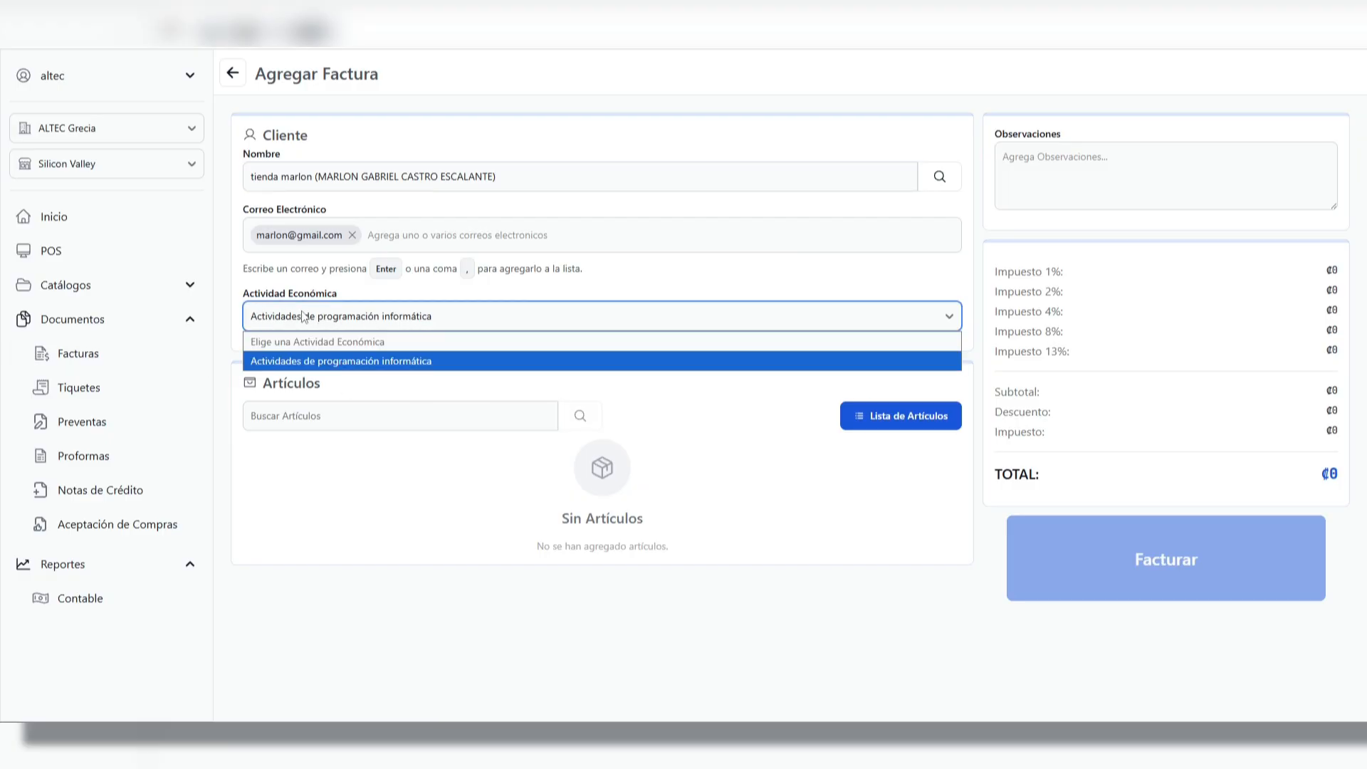
pyautogui.click(421, 361)
pyautogui.click(461, 339)
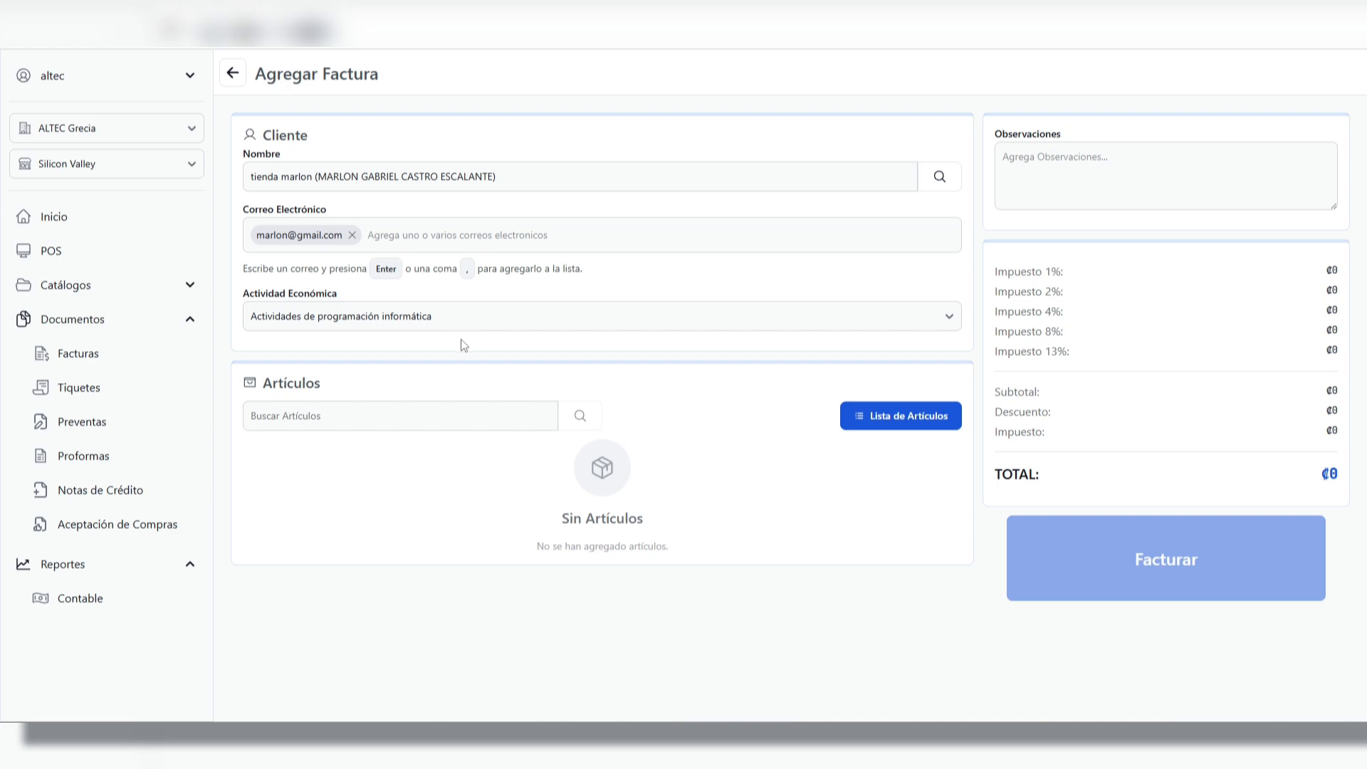
# Find the article "pan baguette" and add it to the invoice with a quantity of 5
pyautogui.click(433, 413)
pyautogui.write('pan ba')
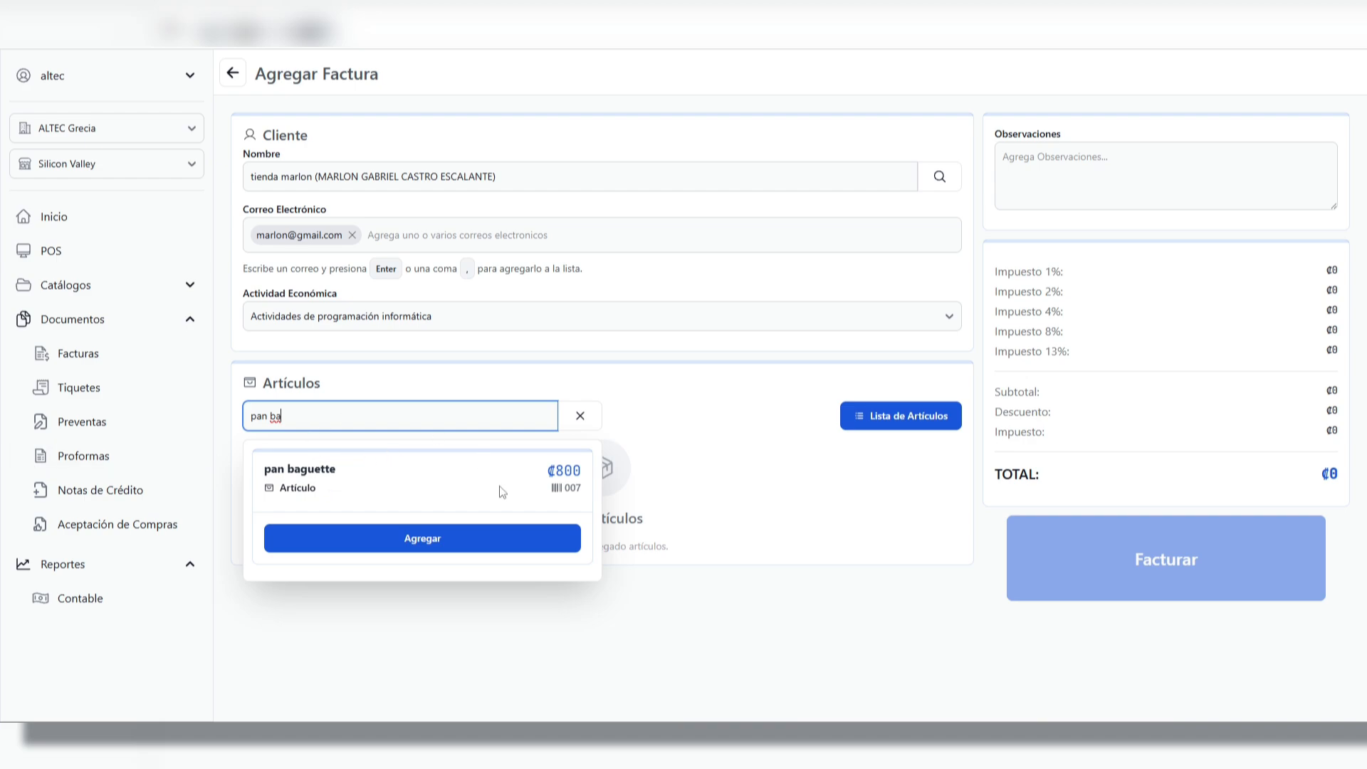
pyautogui.click(421, 540)
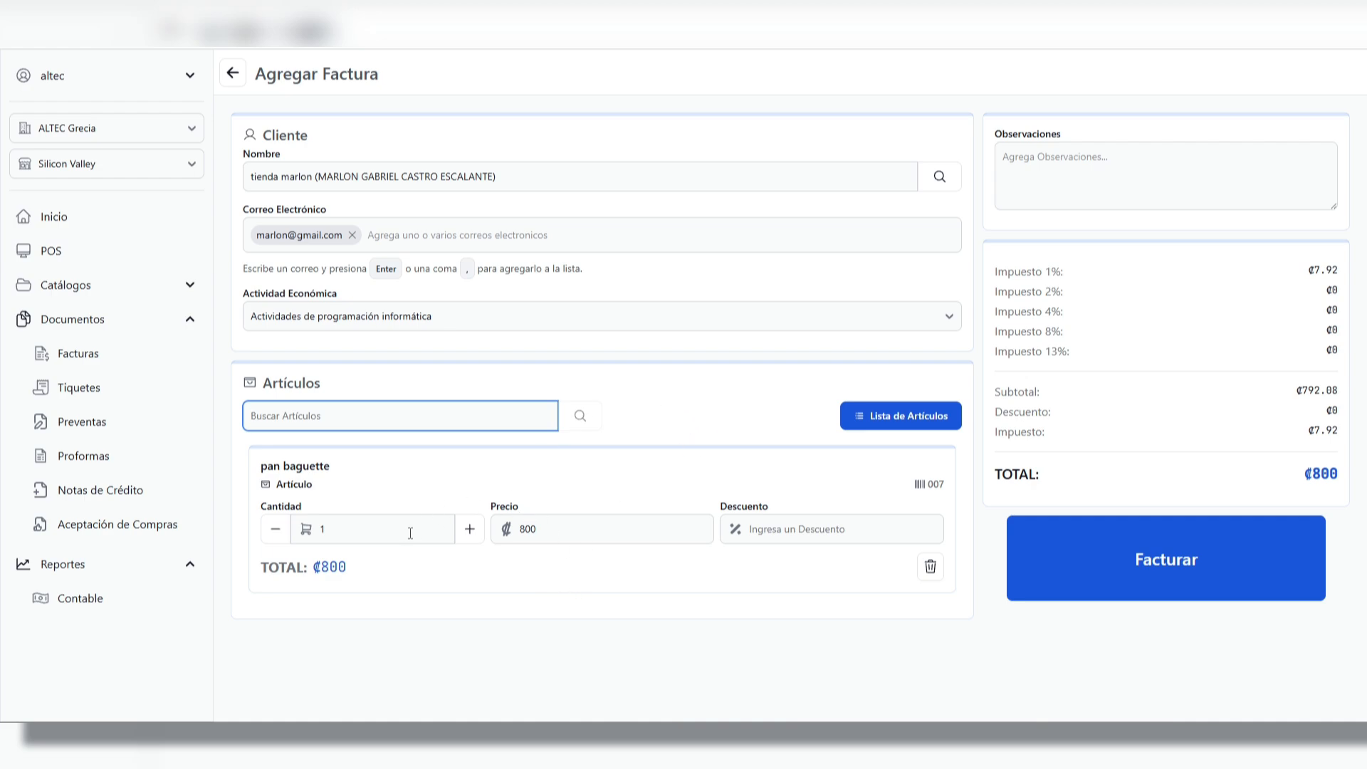
pyautogui.doubleClick(471, 533)
pyautogui.click(470, 531)
pyautogui.click(470, 531)
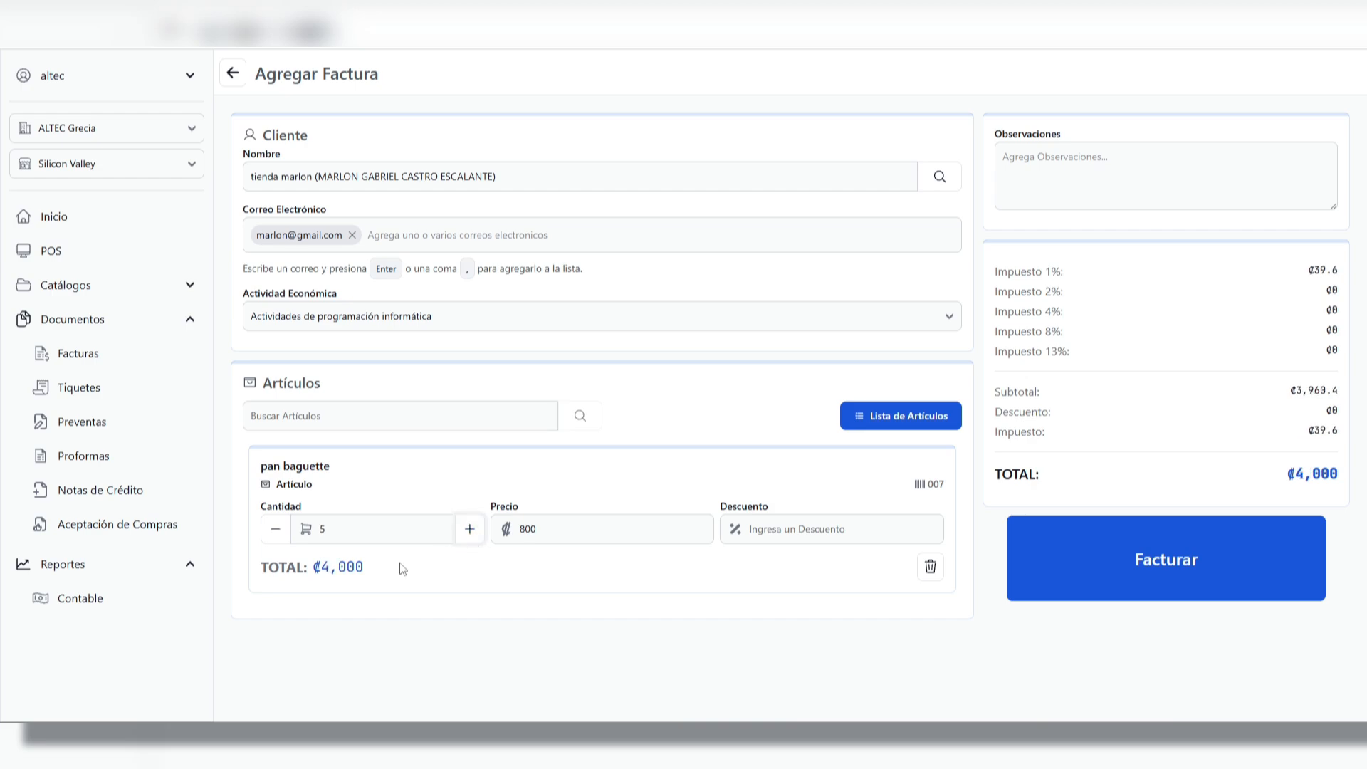
# Try discounts of 5 and 50 percent on the pan baguette line and clear the discount again
pyautogui.click(586, 532)
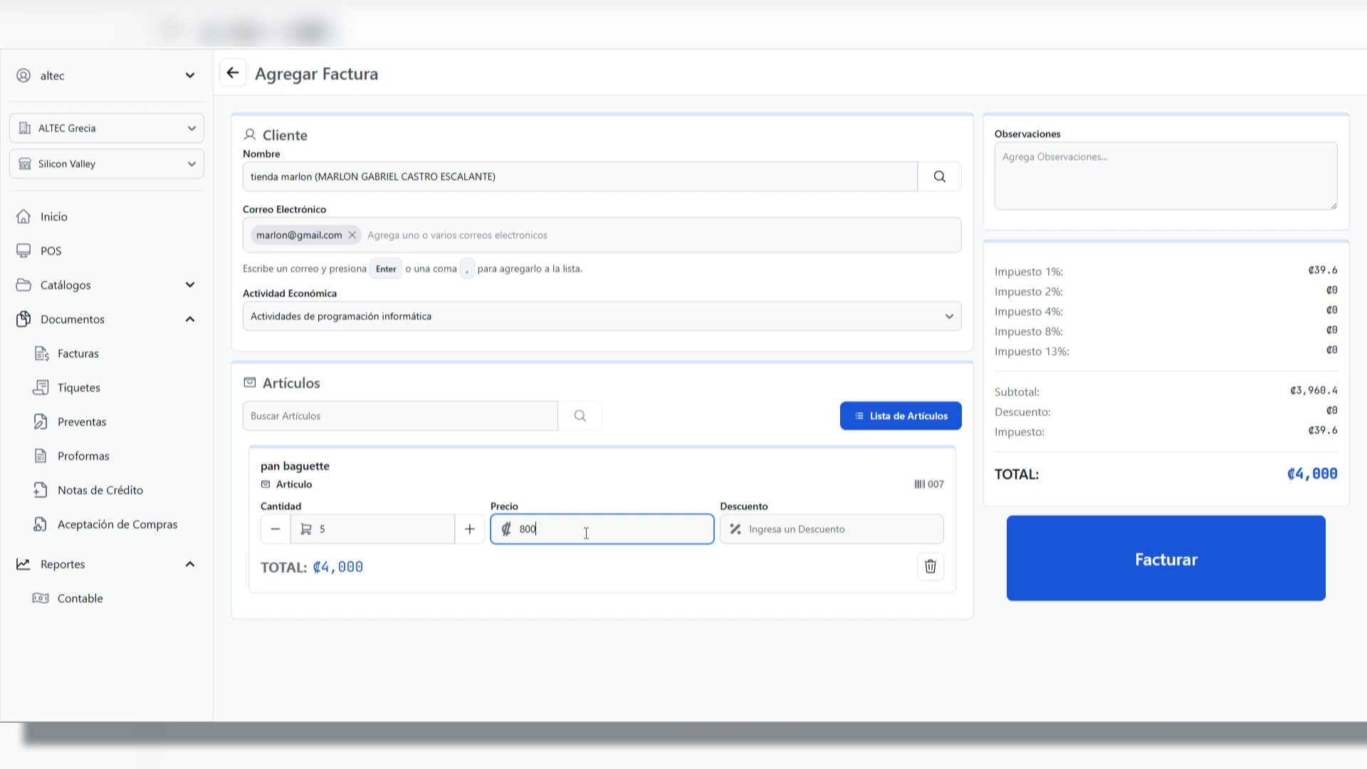
pyautogui.click(797, 530)
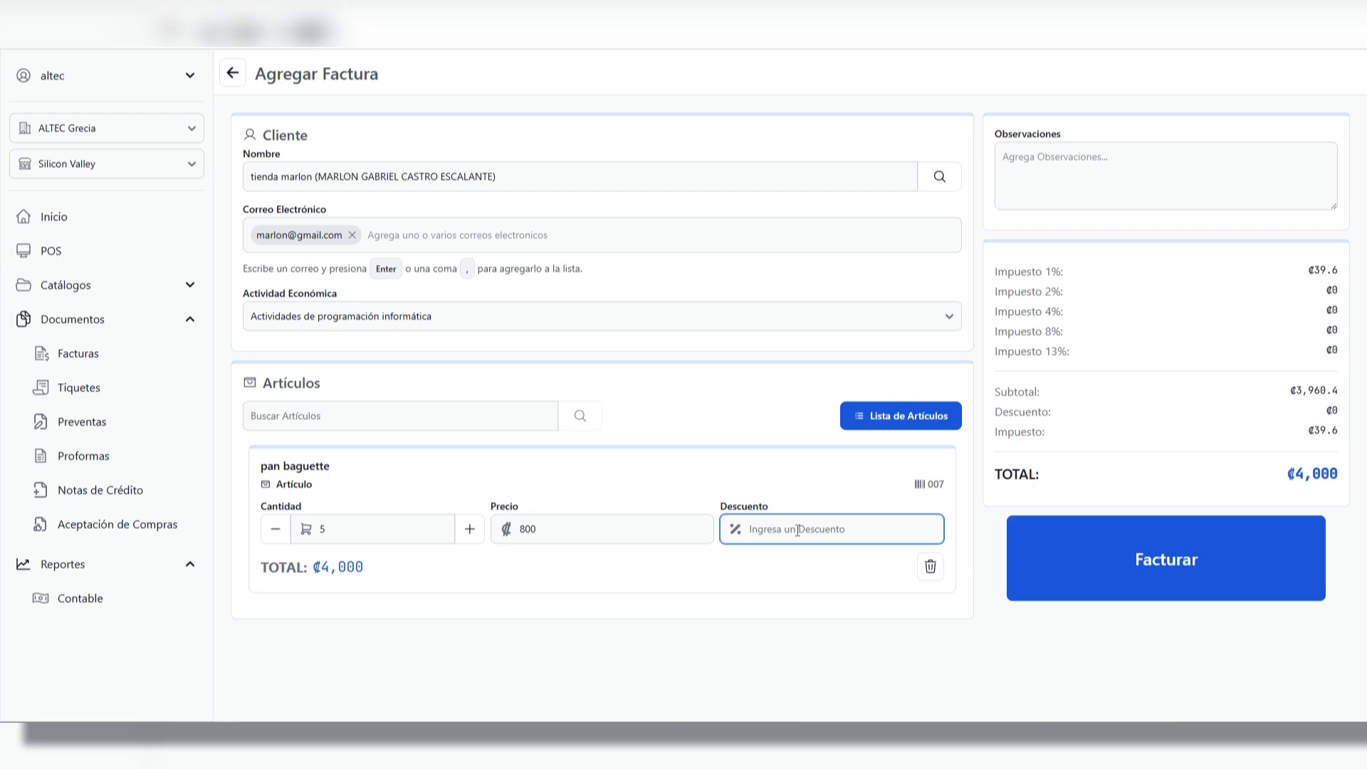
pyautogui.write('5')
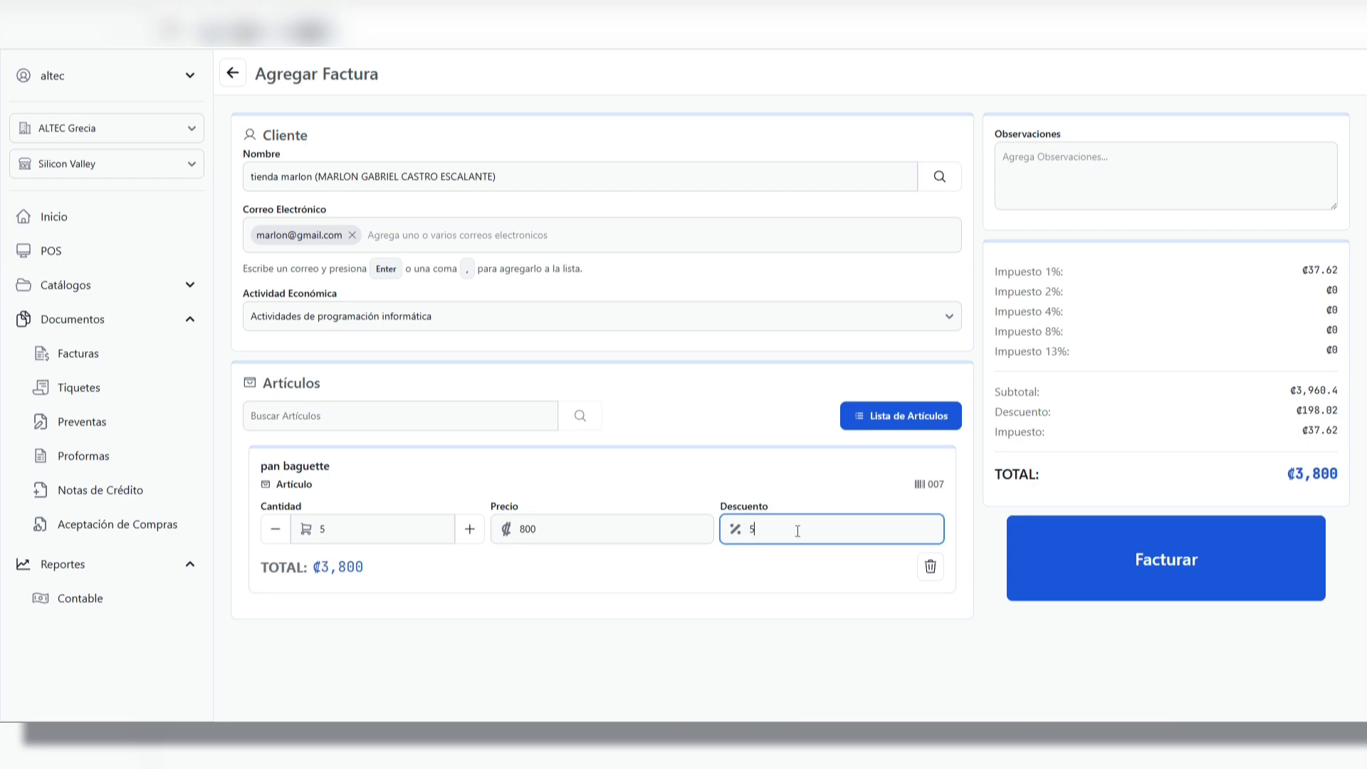
pyautogui.write('0')
pyautogui.press('BackSpace')
pyautogui.press('BackSpace')
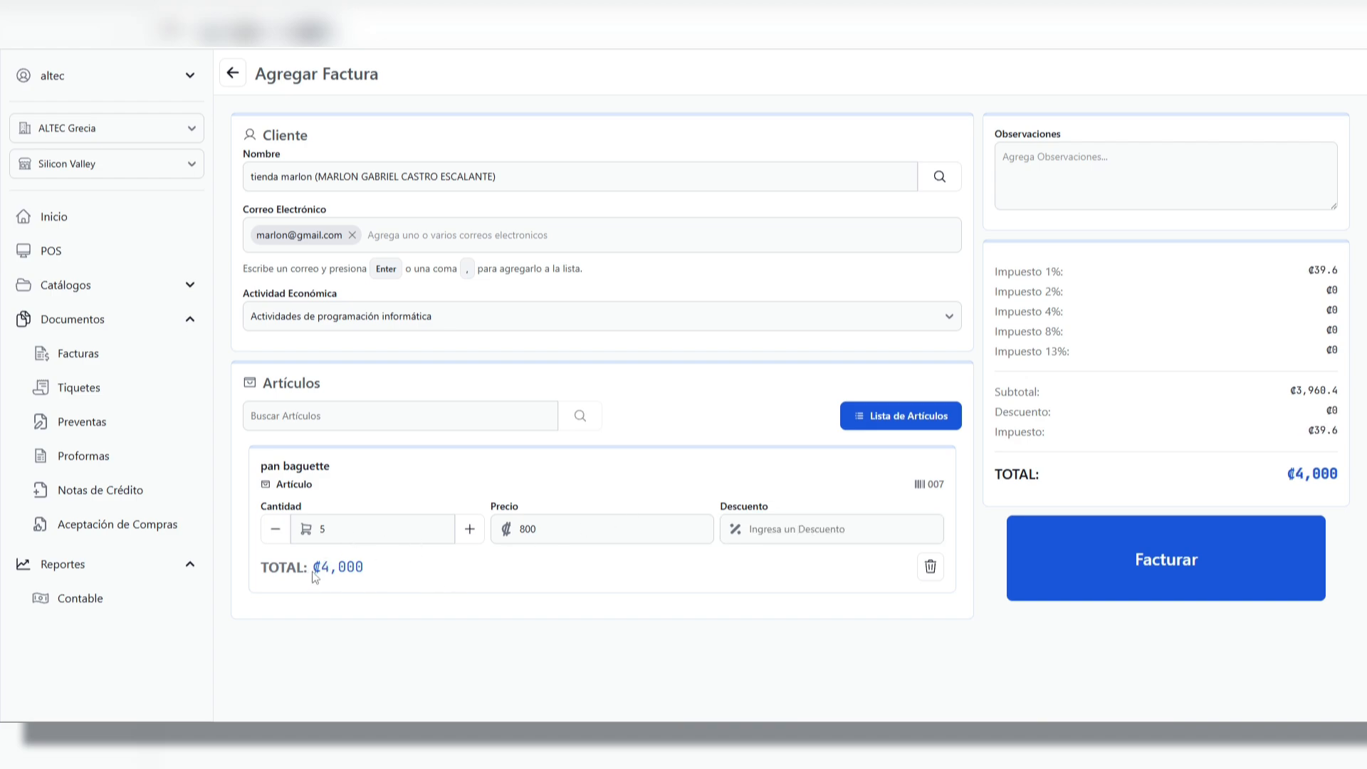
# Check the pan baguette line's quantity and price against its line total
pyautogui.moveTo(319, 570); pyautogui.dragTo(365, 570)
pyautogui.click(332, 531)
pyautogui.click(542, 528)
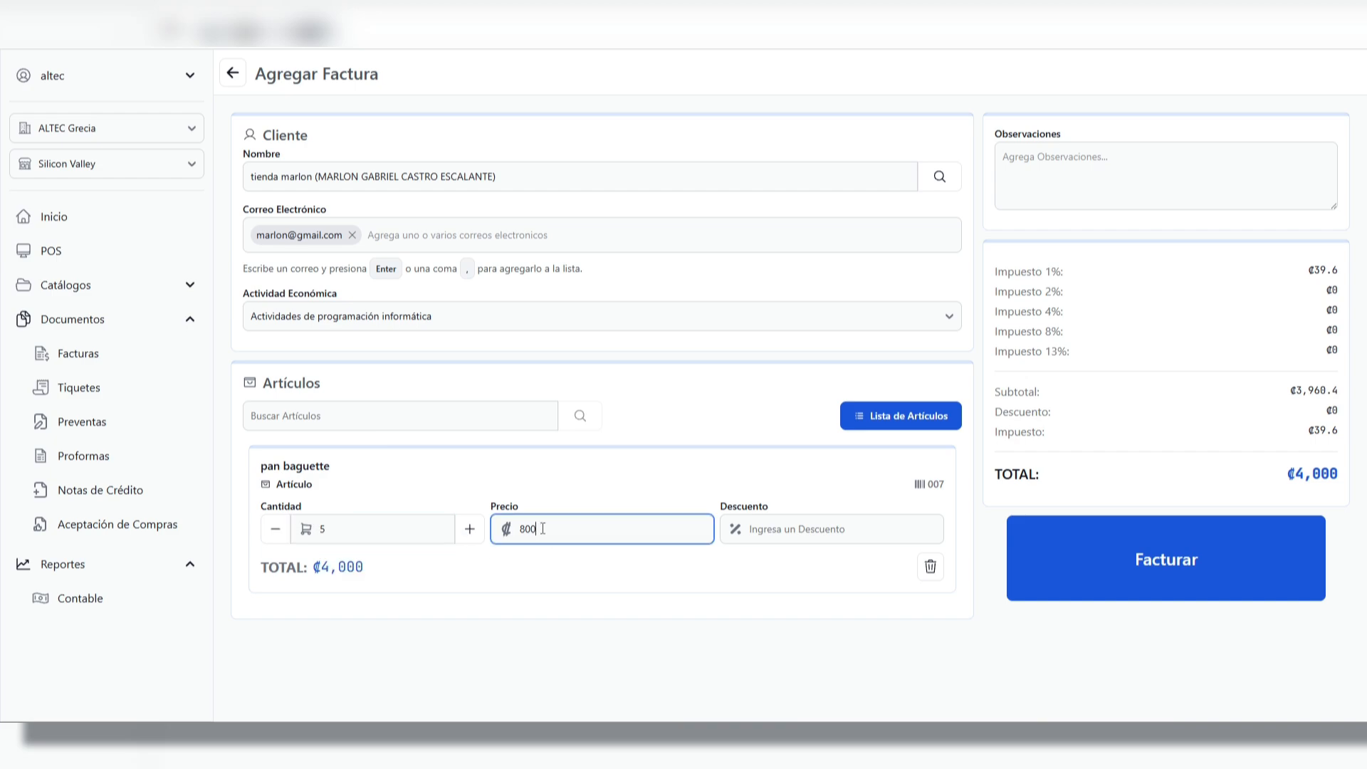
pyautogui.moveTo(320, 568); pyautogui.dragTo(443, 574)
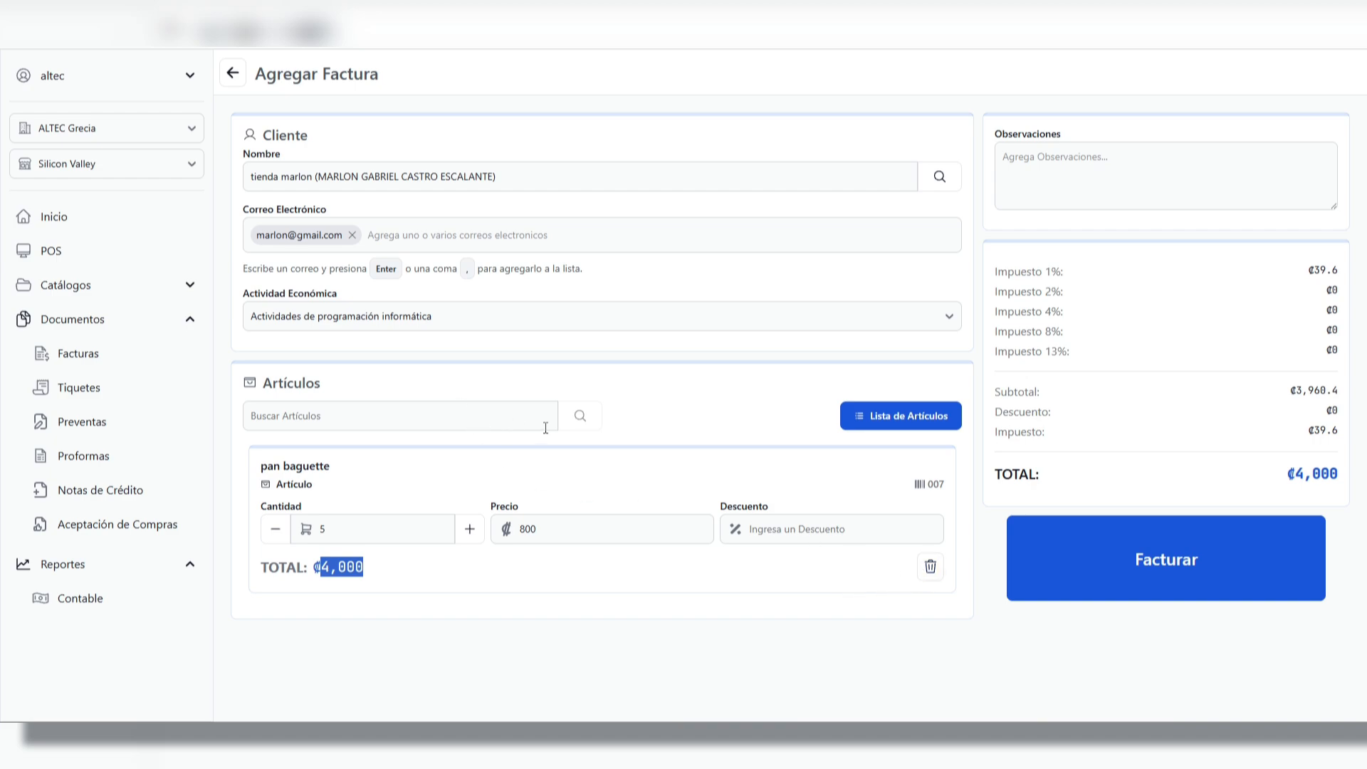
# Browse the full article list for the invoice and filter it by "pan"
pyautogui.click(889, 419)
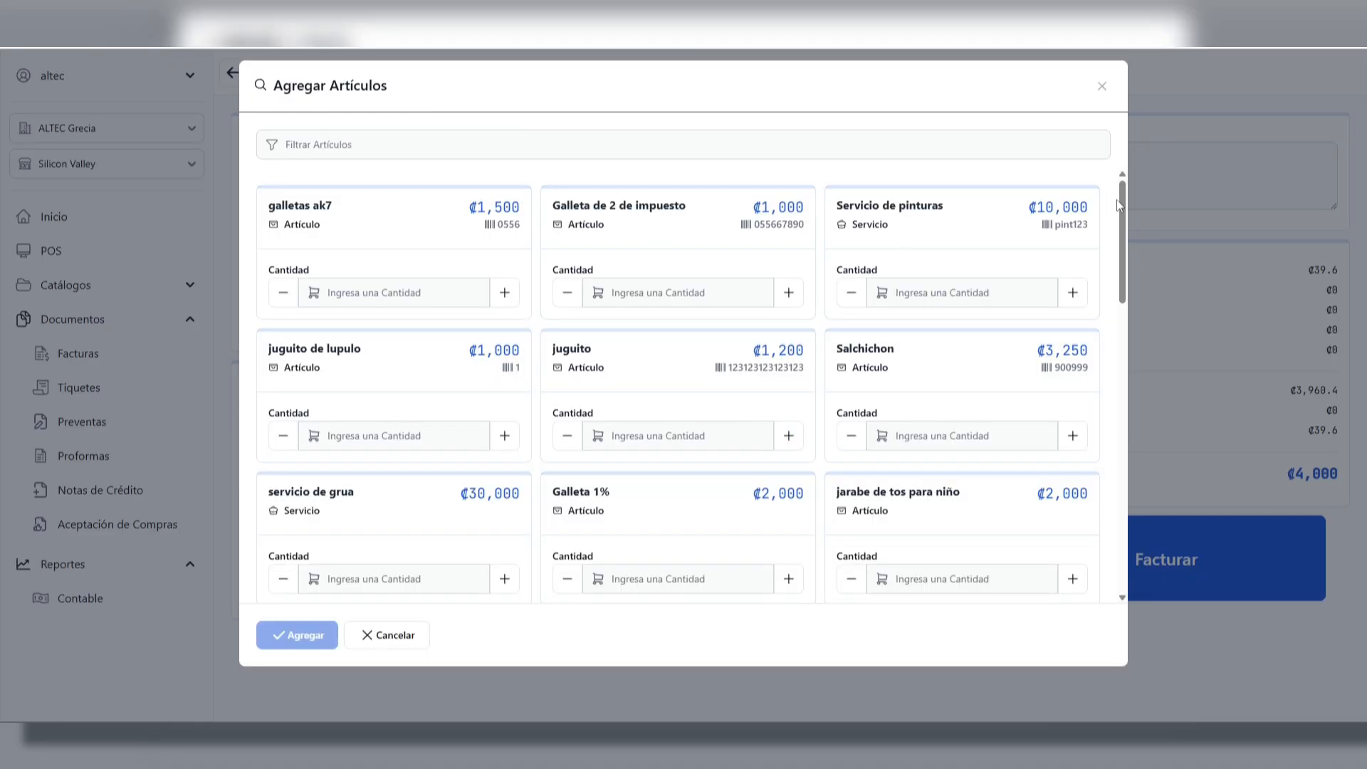
pyautogui.moveTo(1124, 205)
pyautogui.mouseDown()
pyautogui.moveTo(1111, 352)
pyautogui.moveTo(1114, 203)
pyautogui.mouseUp()
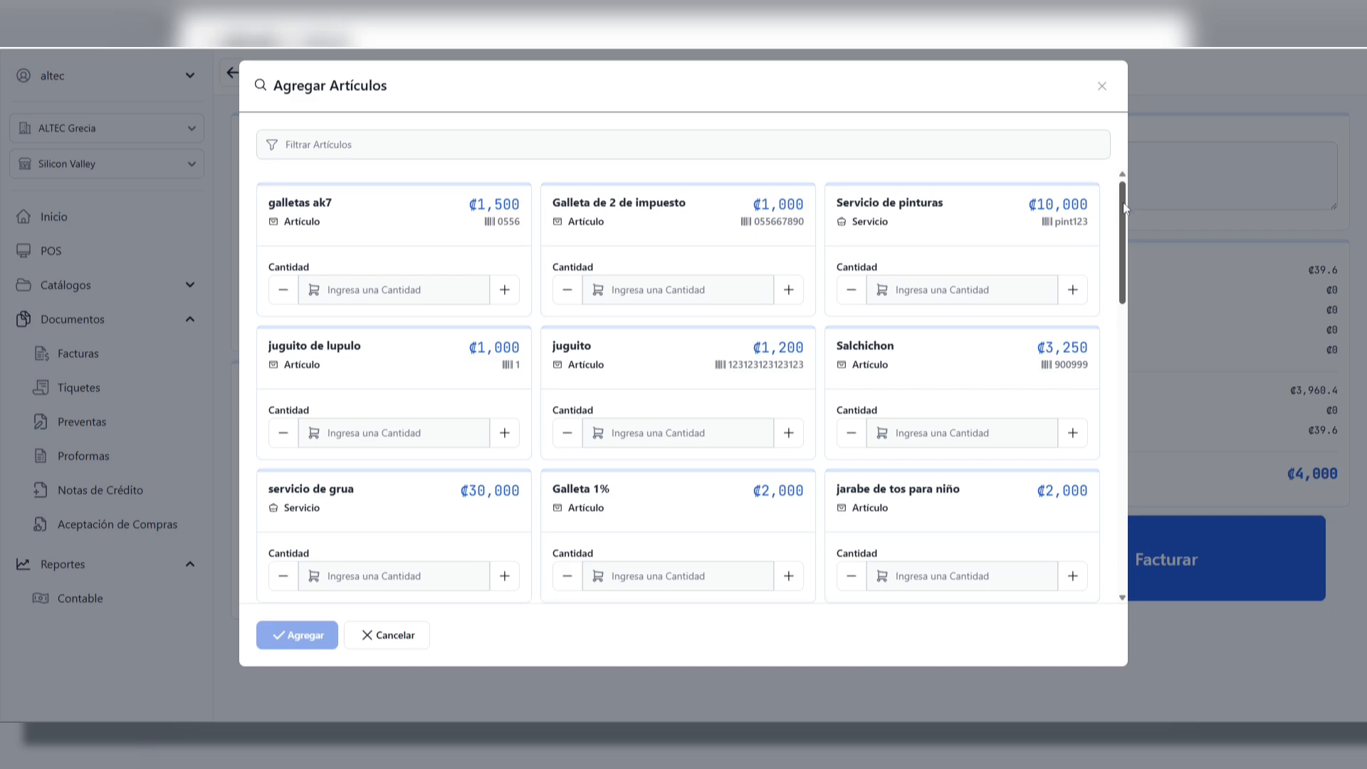
pyautogui.moveTo(1122, 202); pyautogui.dragTo(1097, 500)
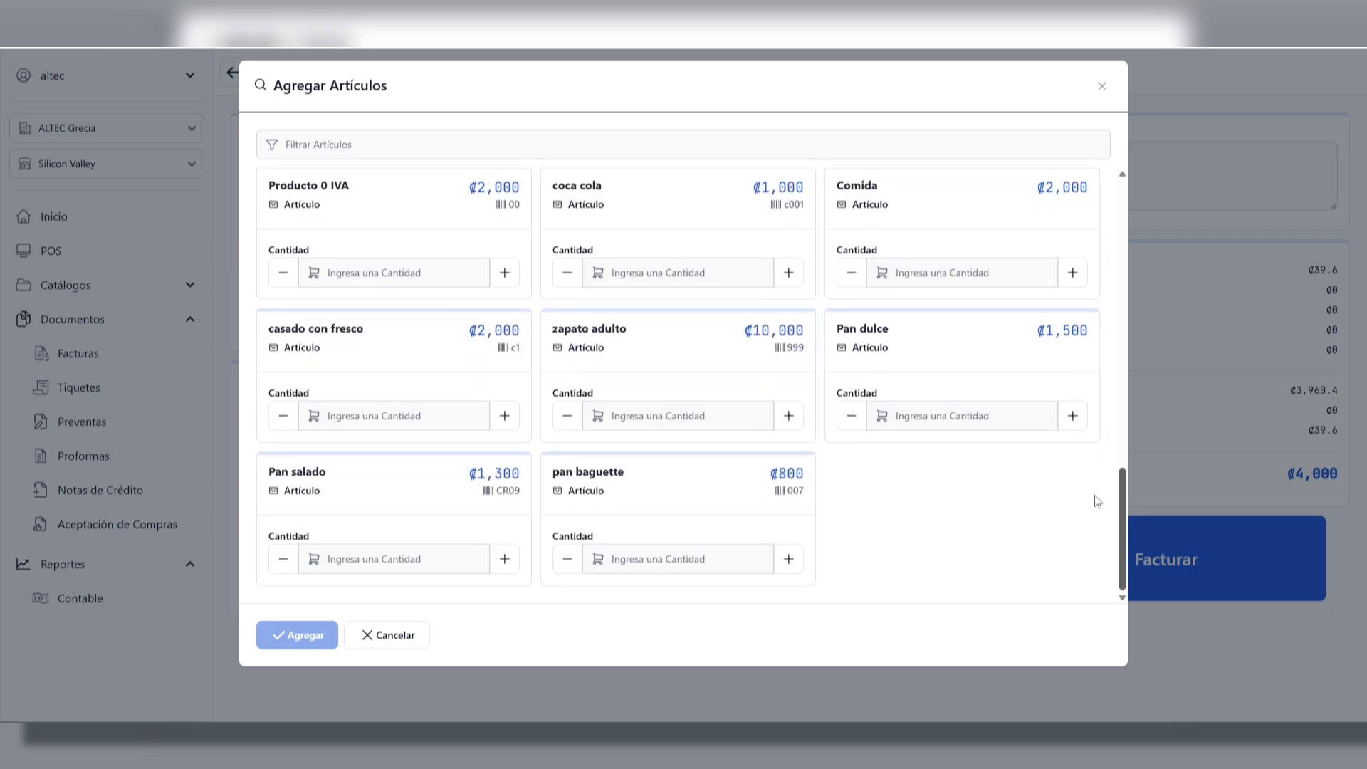
pyautogui.moveTo(555, 475); pyautogui.dragTo(647, 484)
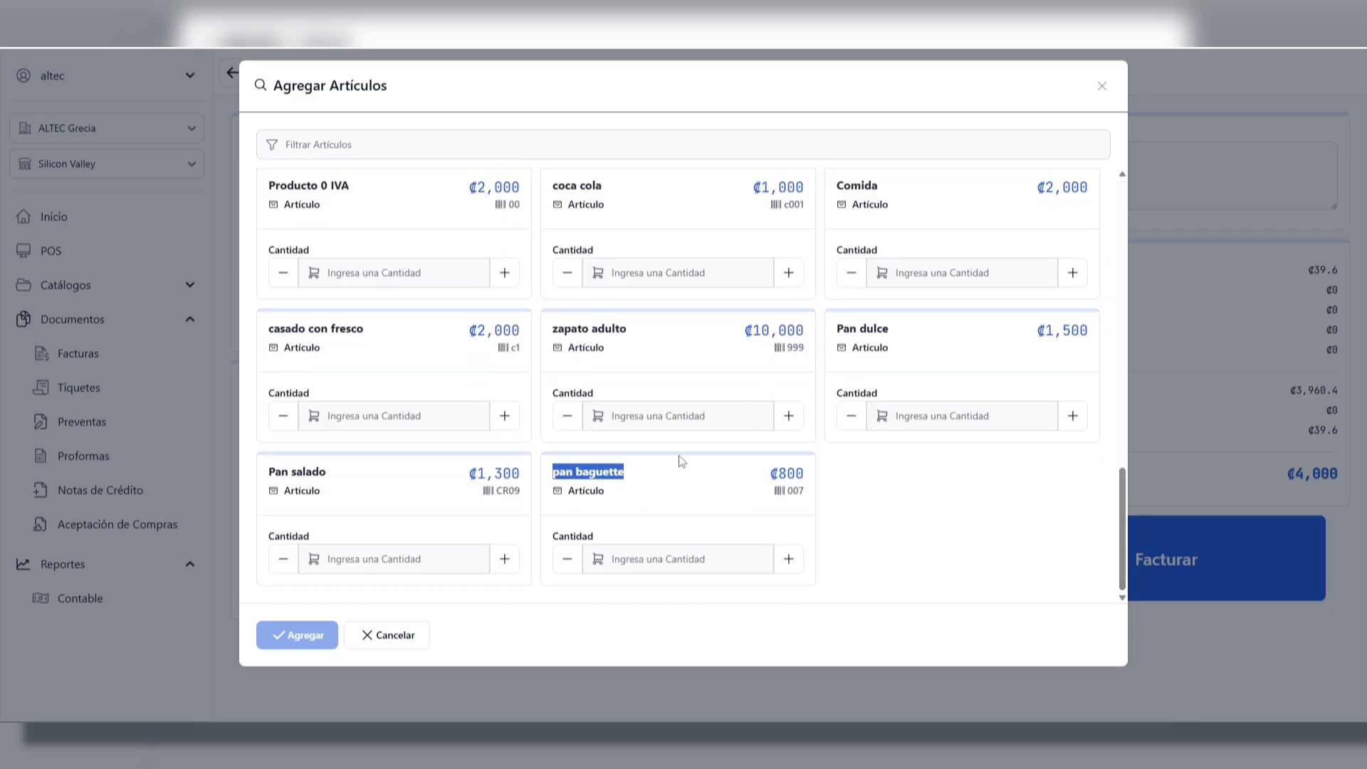
pyautogui.click(355, 146)
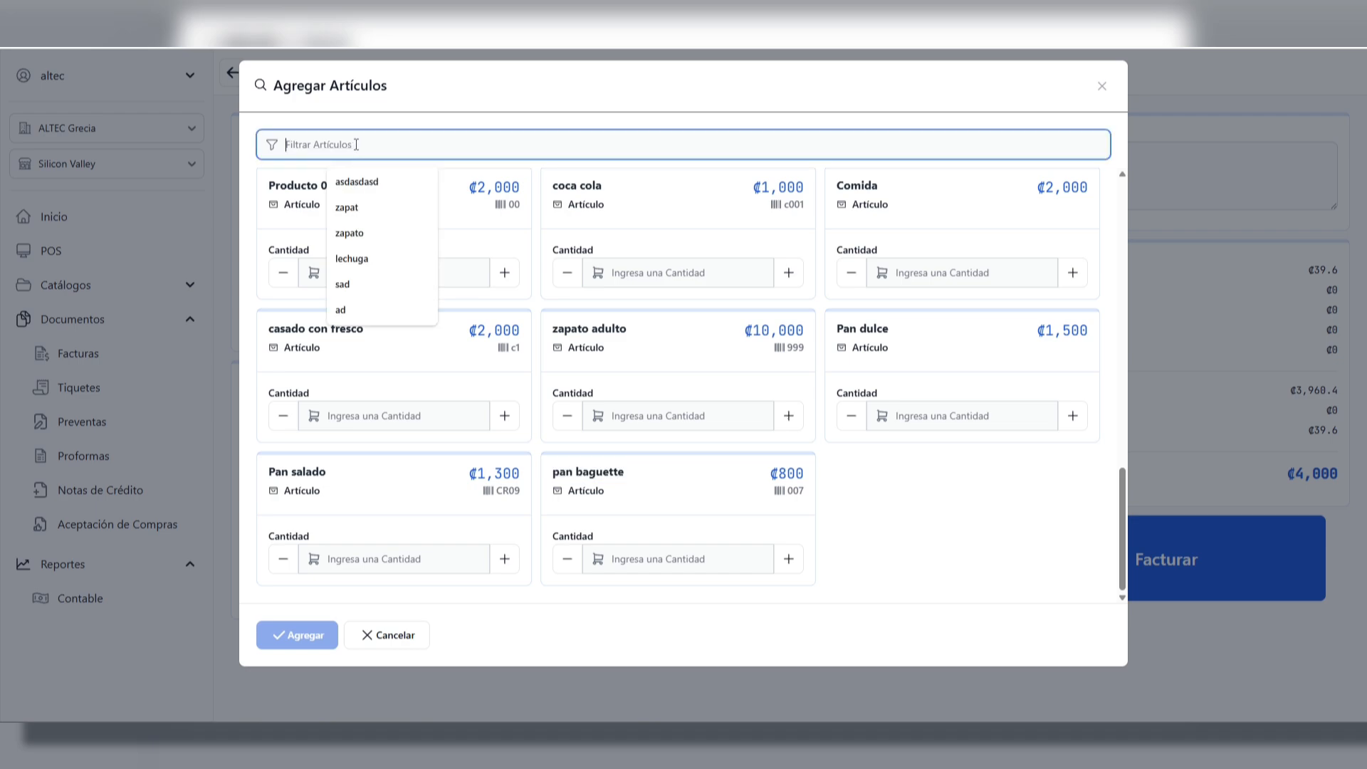
pyautogui.write('pan')
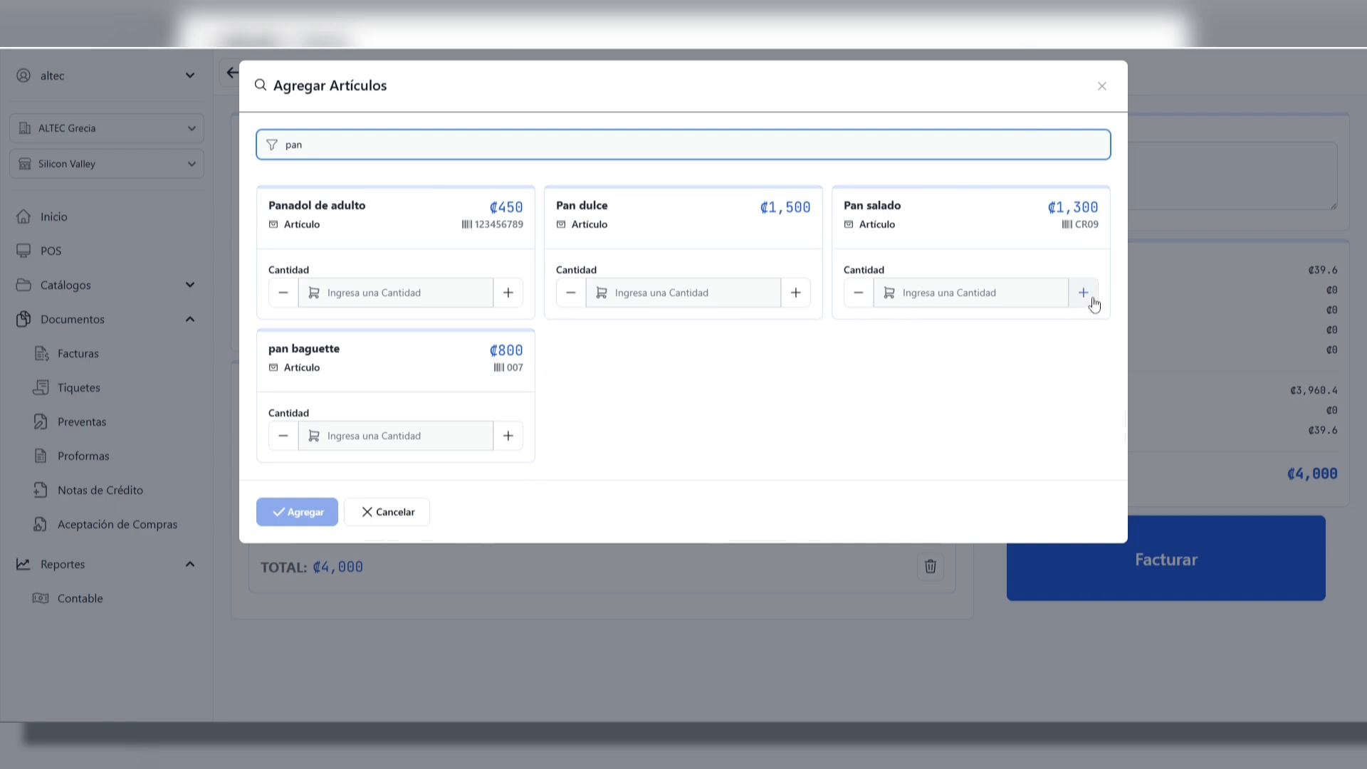
# Add 3 units of Pan salado from the filtered articles to the invoice
pyautogui.click(971, 299)
pyautogui.click(1084, 293)
pyautogui.click(1083, 293)
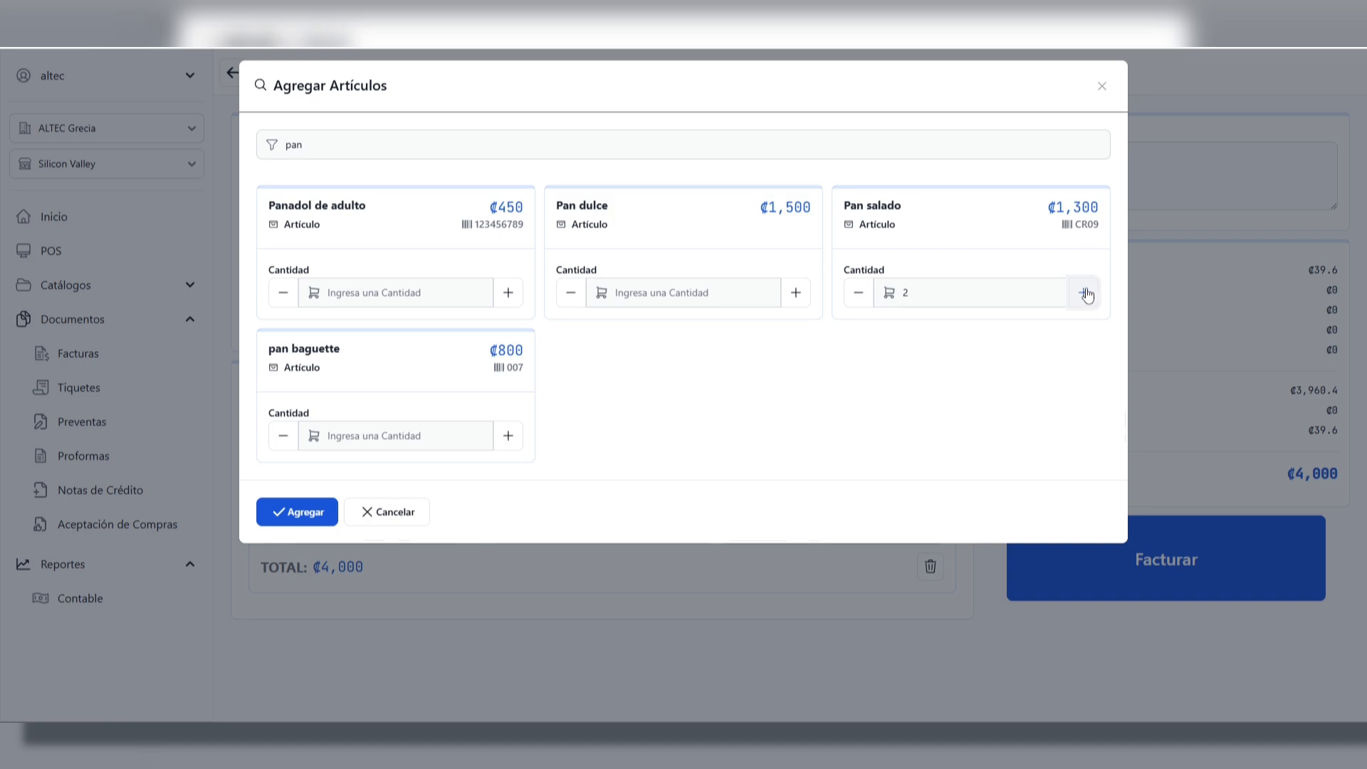
pyautogui.click(1084, 293)
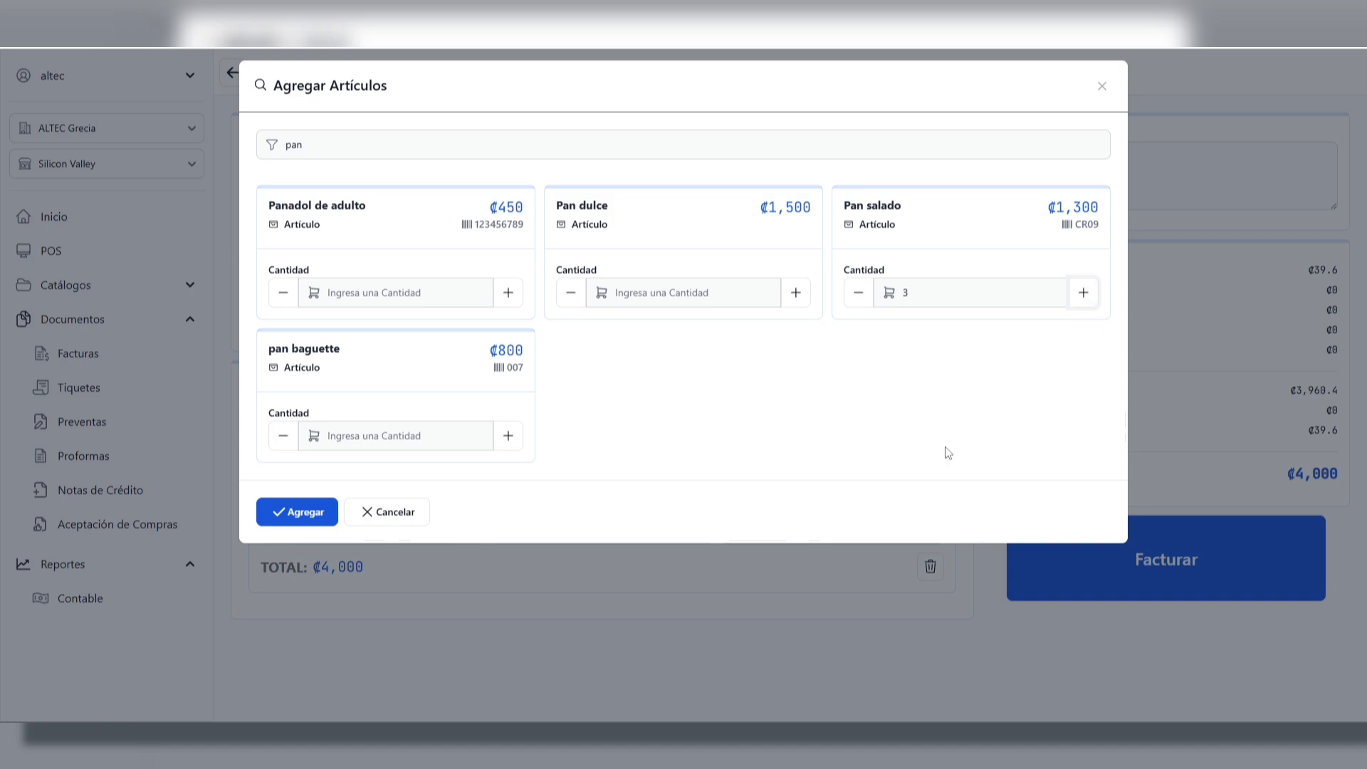
pyautogui.click(302, 514)
pyautogui.scroll(-1, 415, 532)
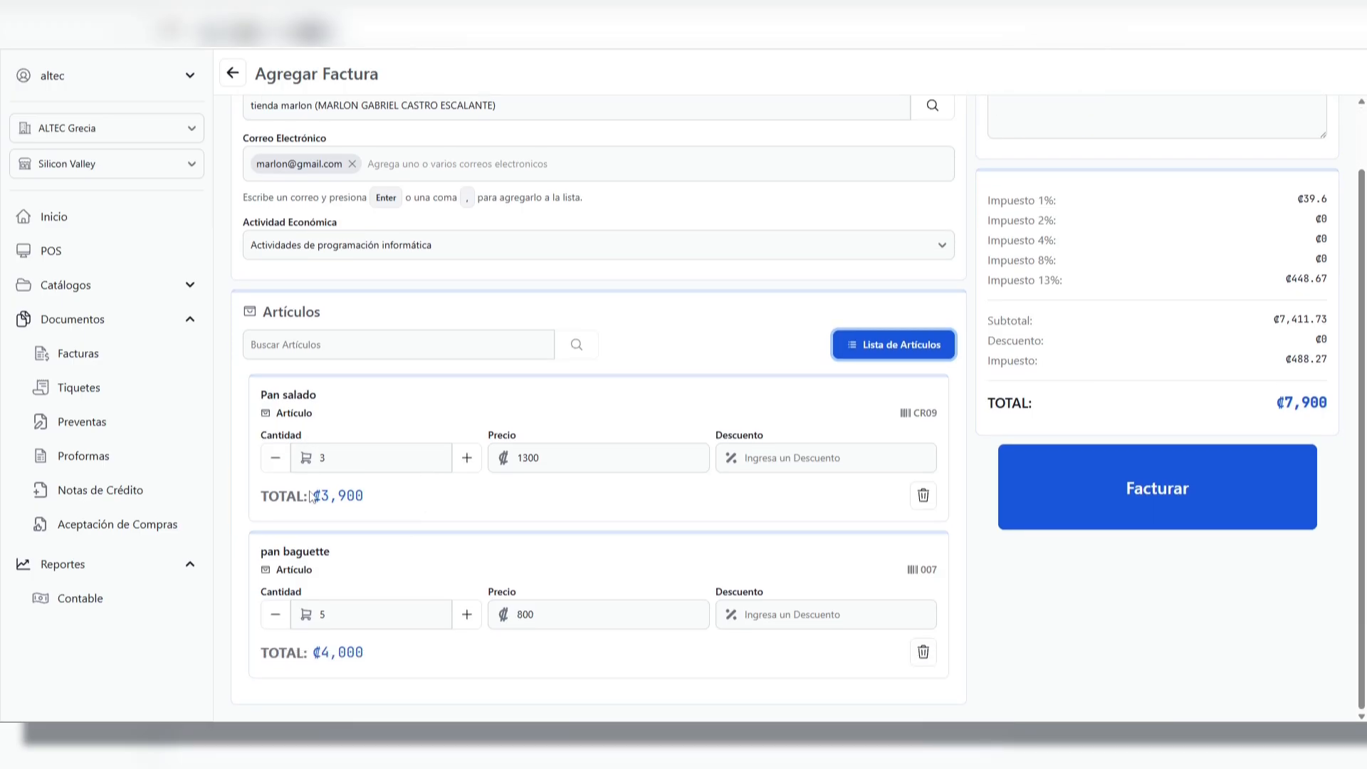
pyautogui.moveTo(288, 395); pyautogui.dragTo(310, 395)
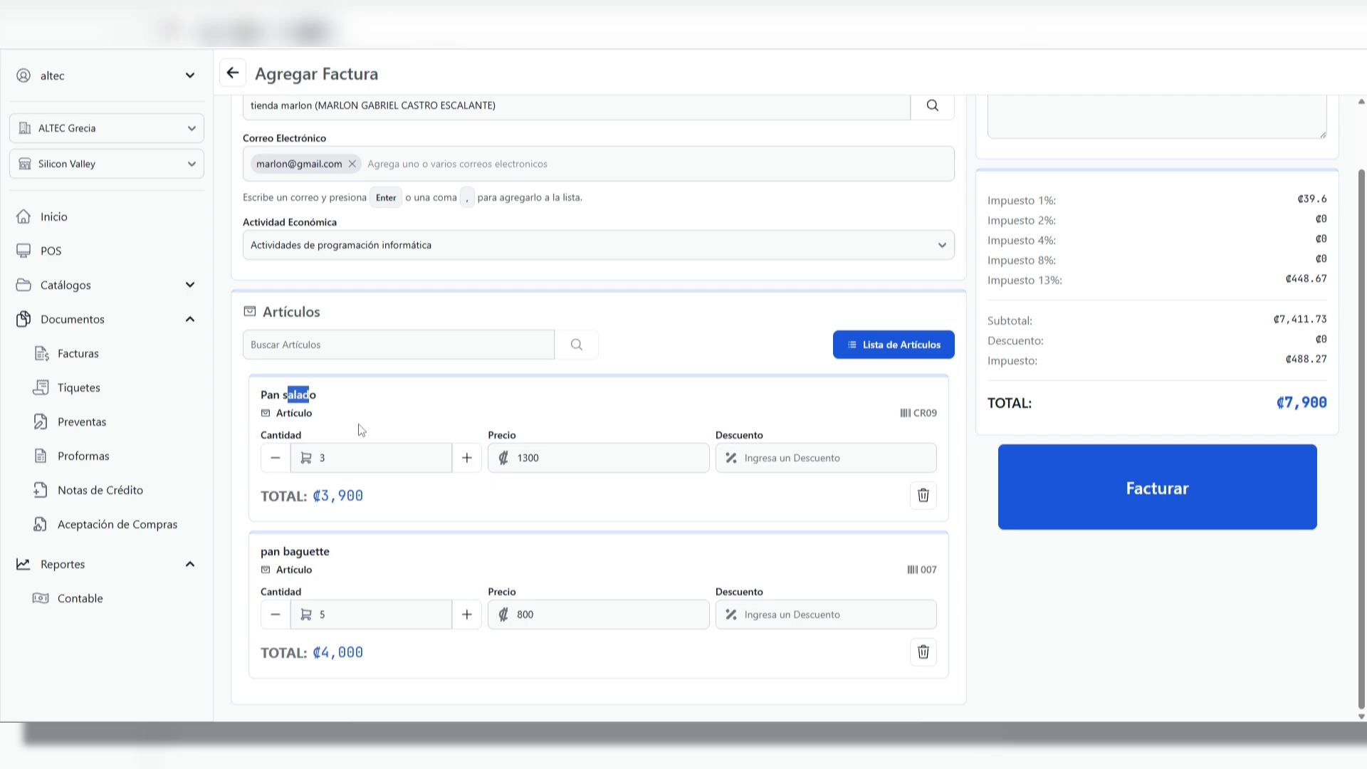
pyautogui.click(363, 461)
# Examine the invoice's observations field, its tax breakdown by rate, the total tax and the grand total
pyautogui.scroll(1, 687, 401)
pyautogui.click(1082, 173)
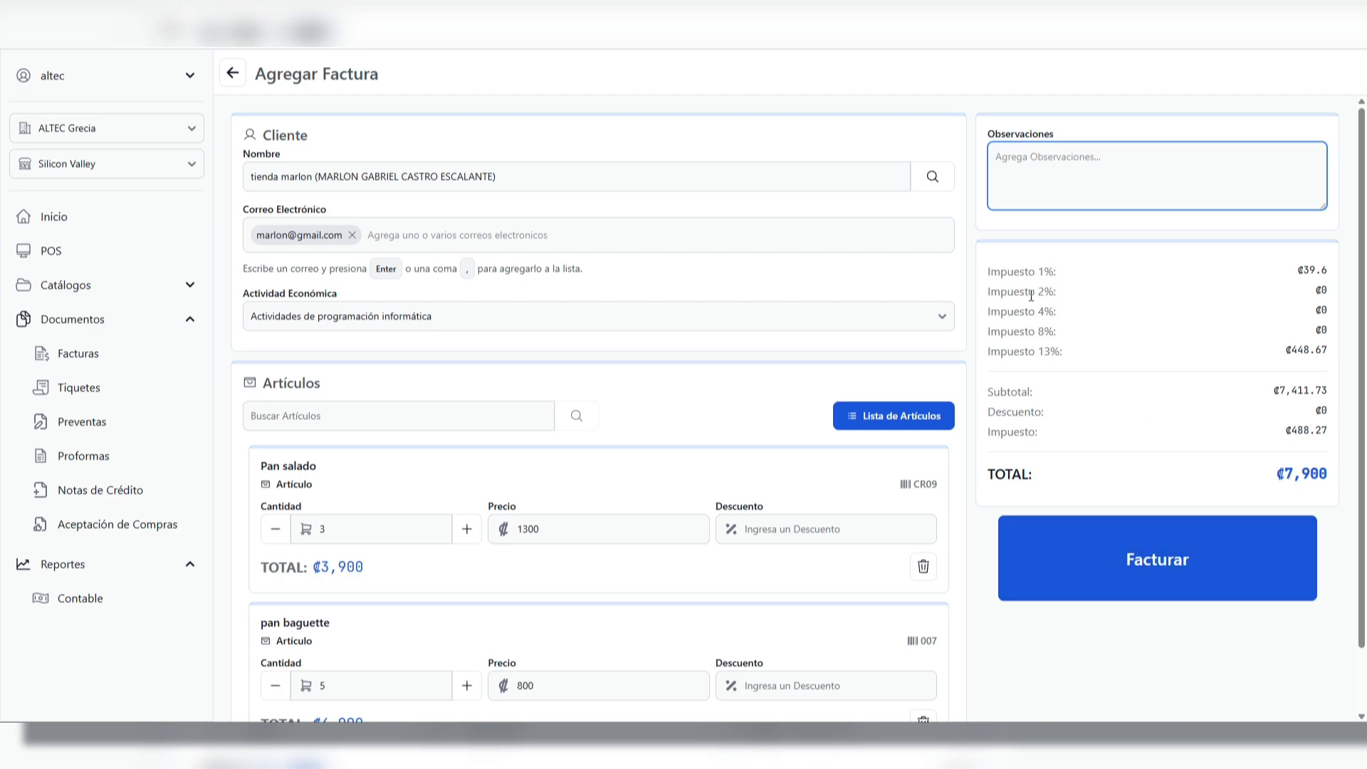
pyautogui.moveTo(1009, 267); pyautogui.dragTo(1061, 353)
pyautogui.click(1079, 351)
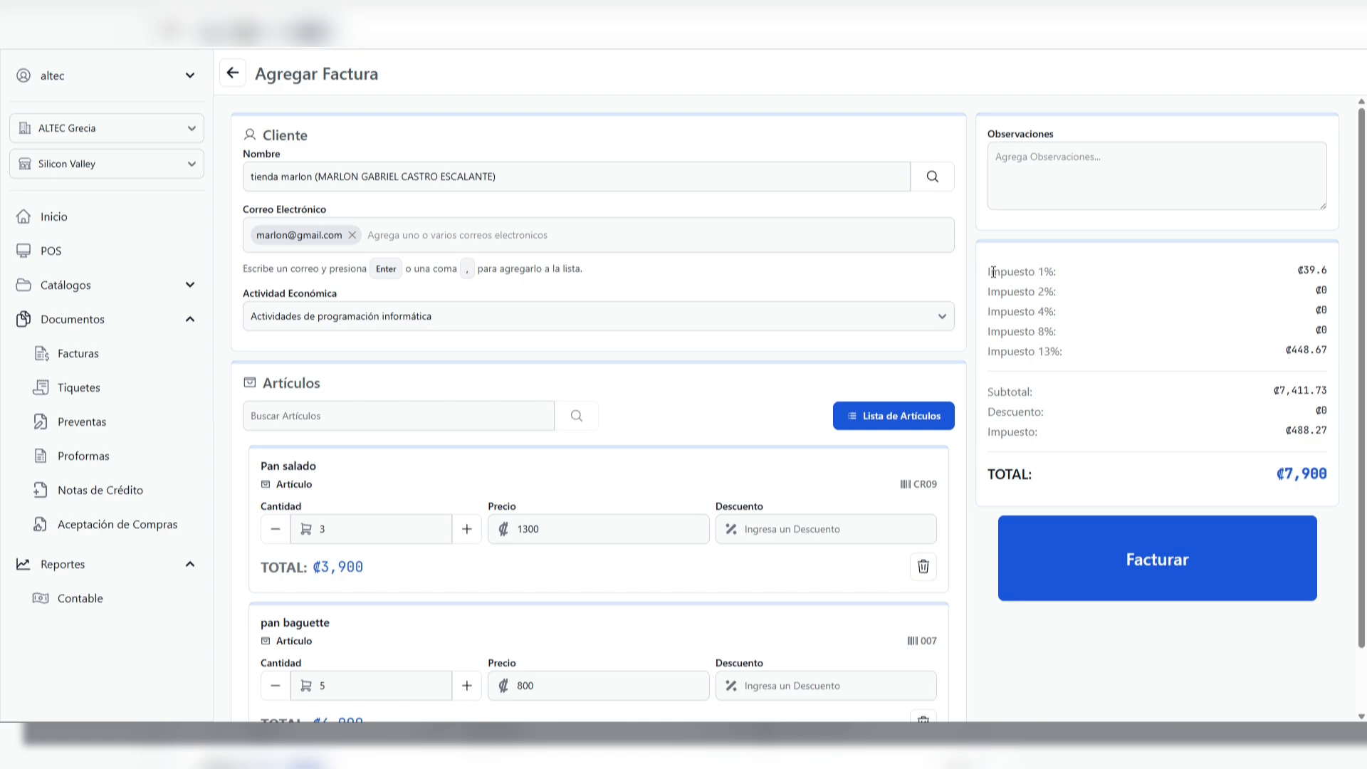
pyautogui.moveTo(989, 273); pyautogui.dragTo(1082, 280)
pyautogui.moveTo(1309, 274); pyautogui.dragTo(1329, 272)
pyautogui.click(1063, 312)
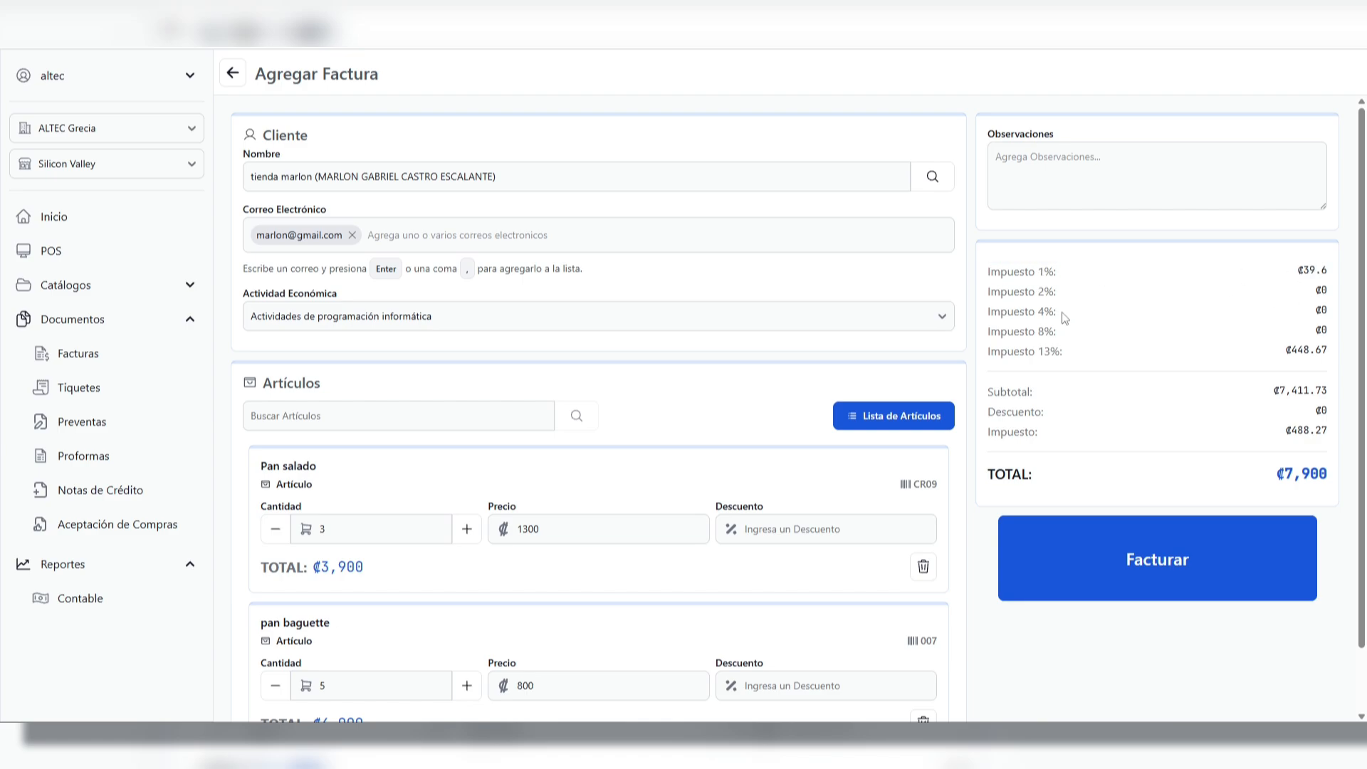
pyautogui.doubleClick(1045, 351)
pyautogui.moveTo(1297, 350); pyautogui.dragTo(1315, 350)
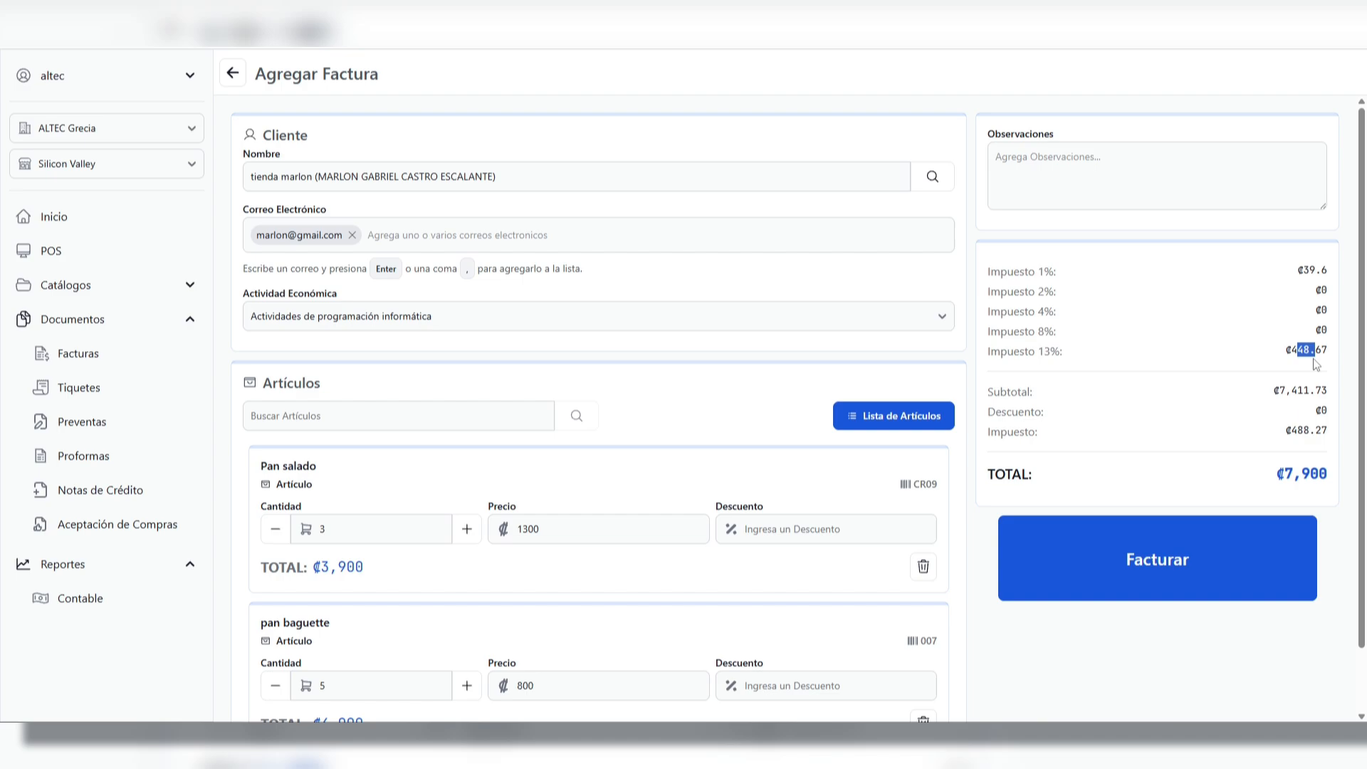
pyautogui.click(1015, 391)
pyautogui.moveTo(1290, 431); pyautogui.dragTo(1329, 432)
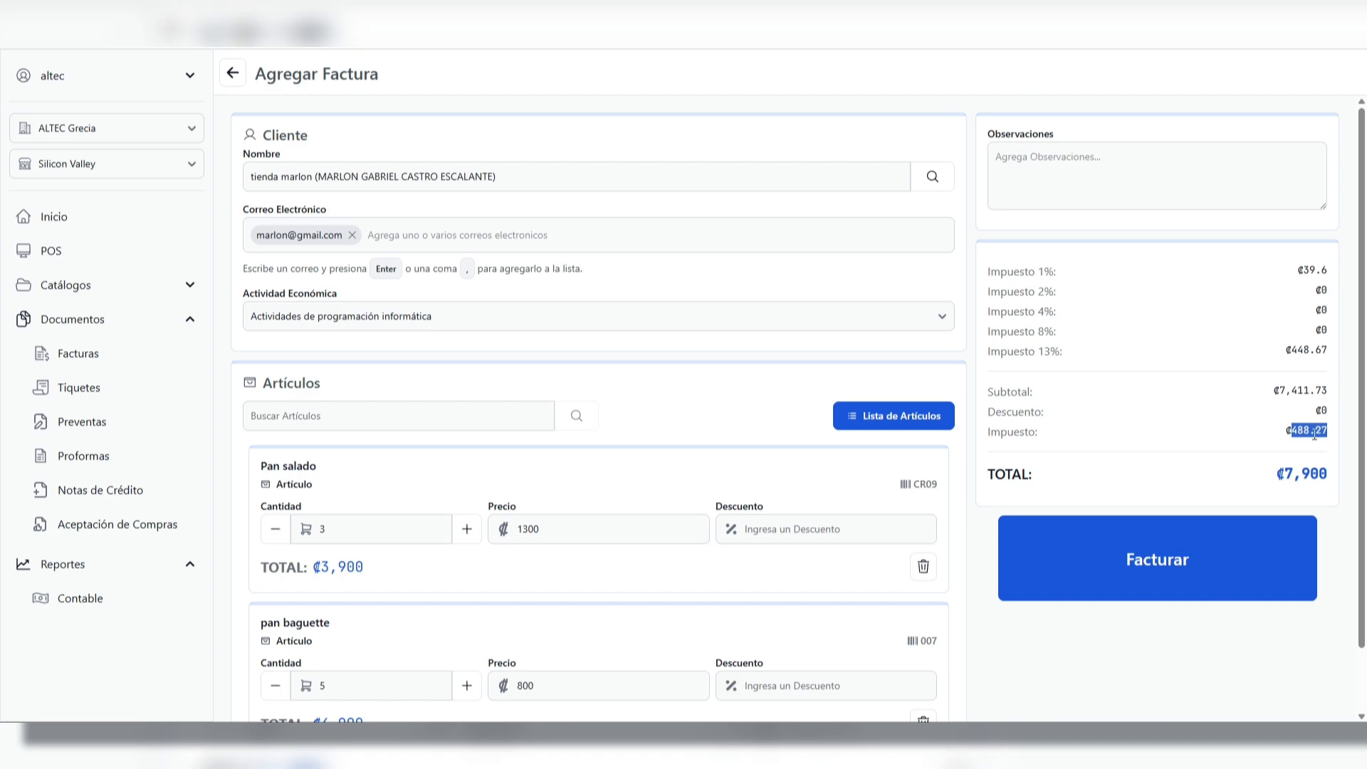
pyautogui.moveTo(986, 479); pyautogui.dragTo(1336, 486)
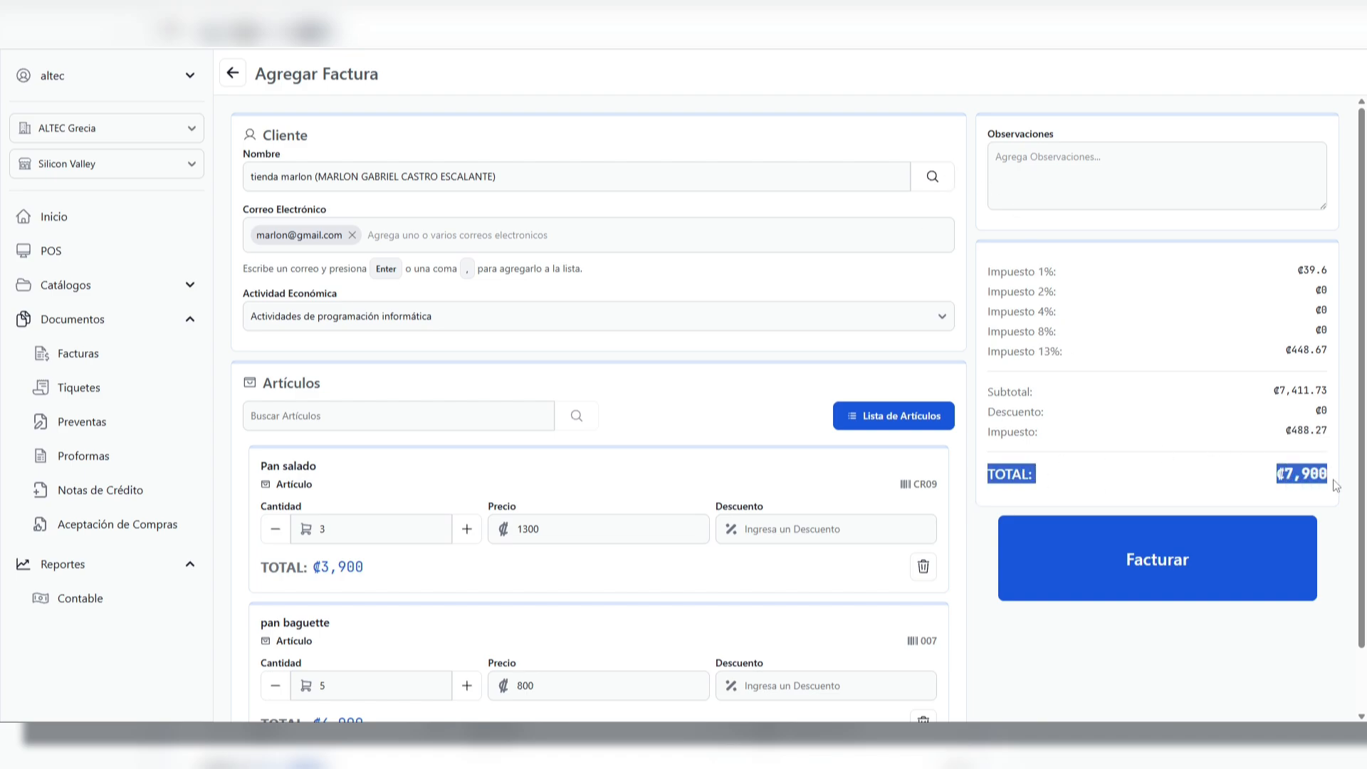
pyautogui.click(1336, 486)
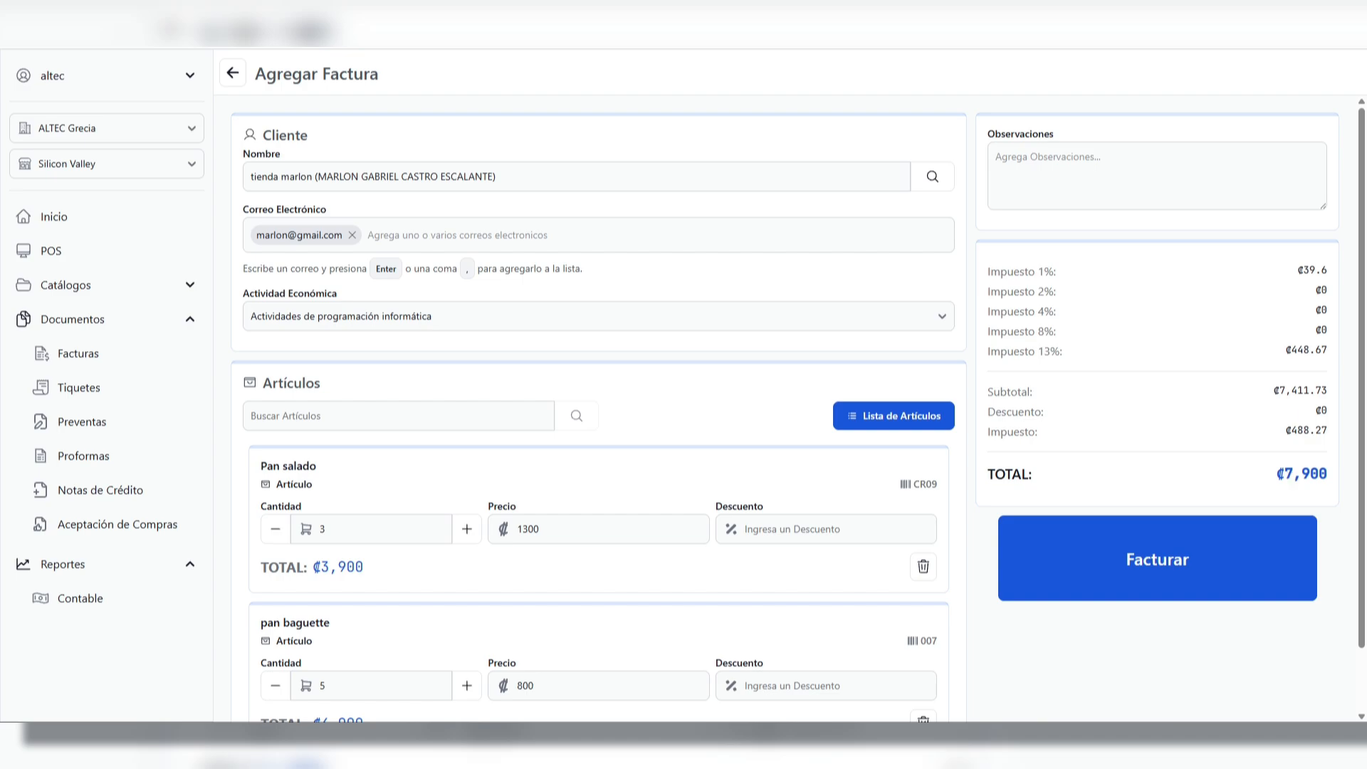
# Issue the invoice and close its receipt print preview without printing
pyautogui.scroll(-1, 1146, 414)
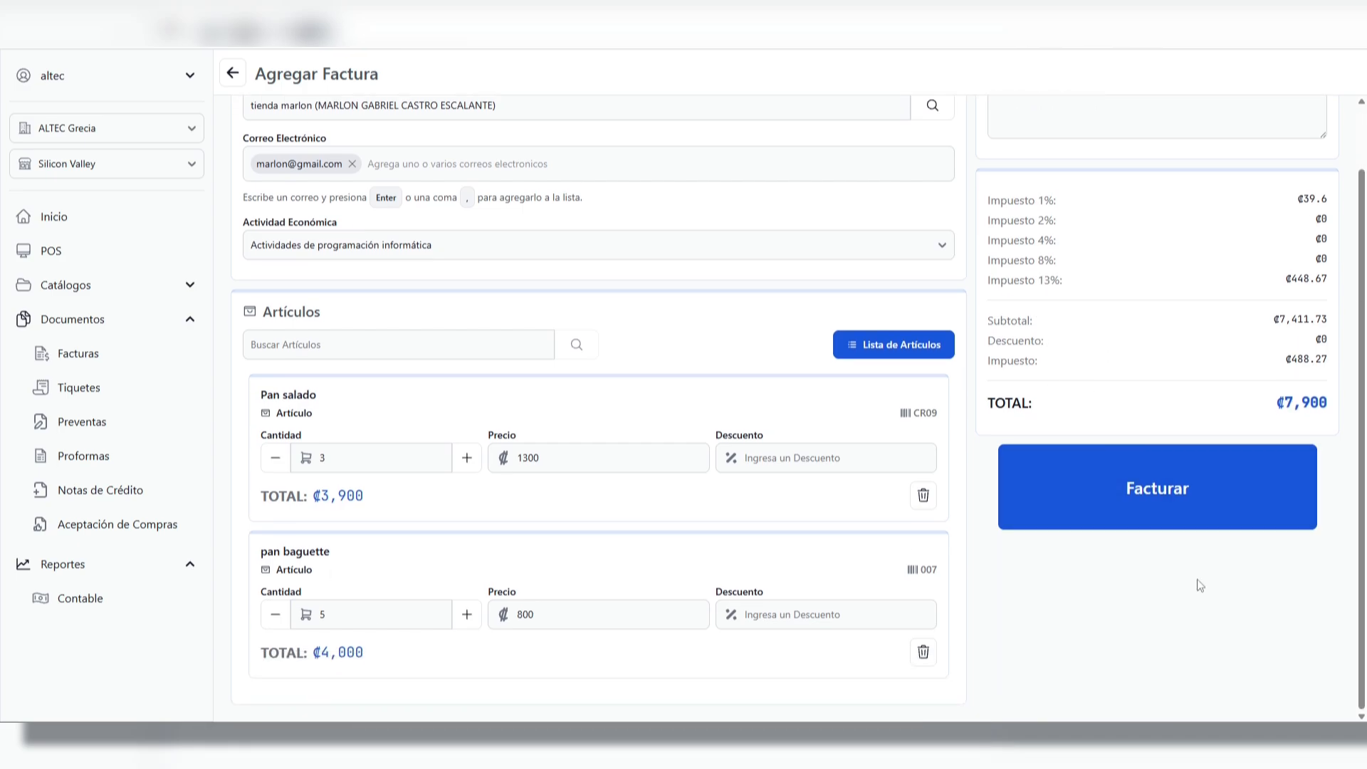
pyautogui.click(1141, 506)
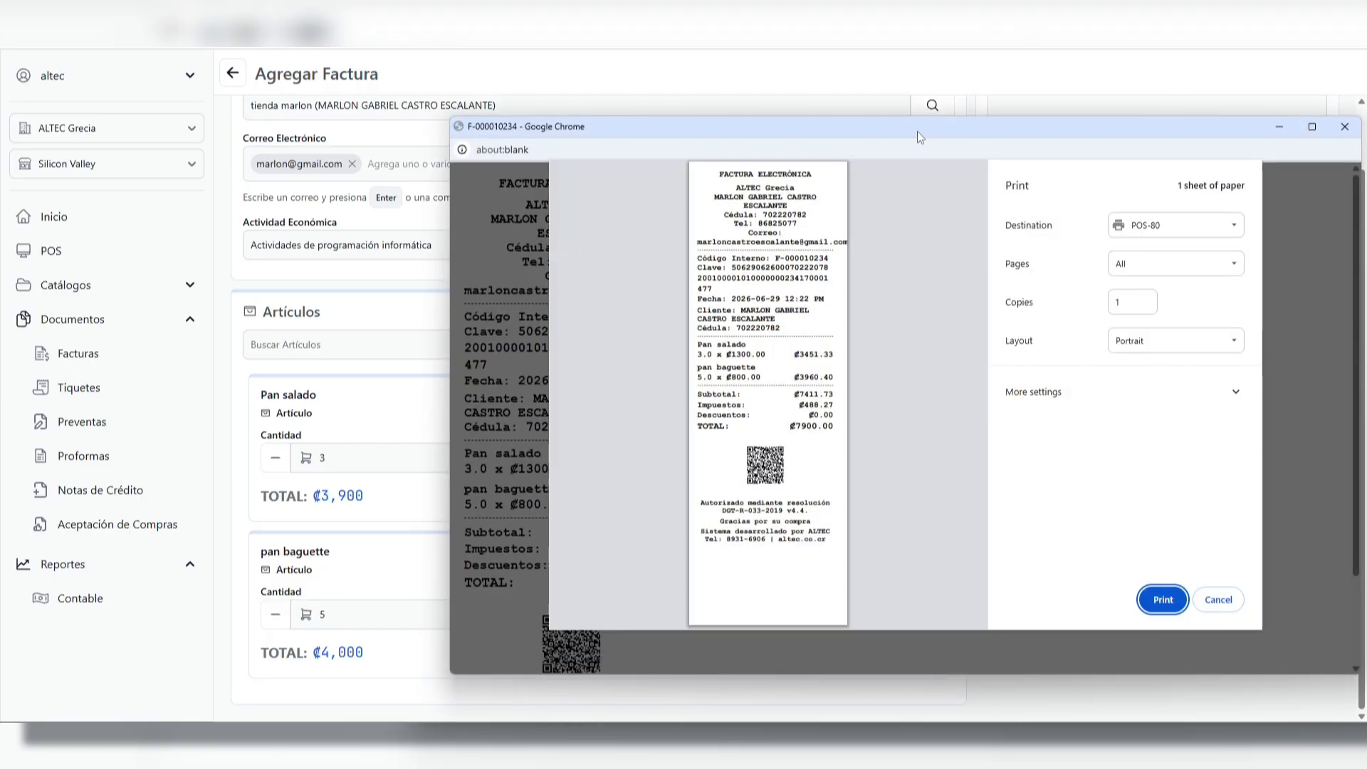
pyautogui.moveTo(916, 128); pyautogui.dragTo(715, 127)
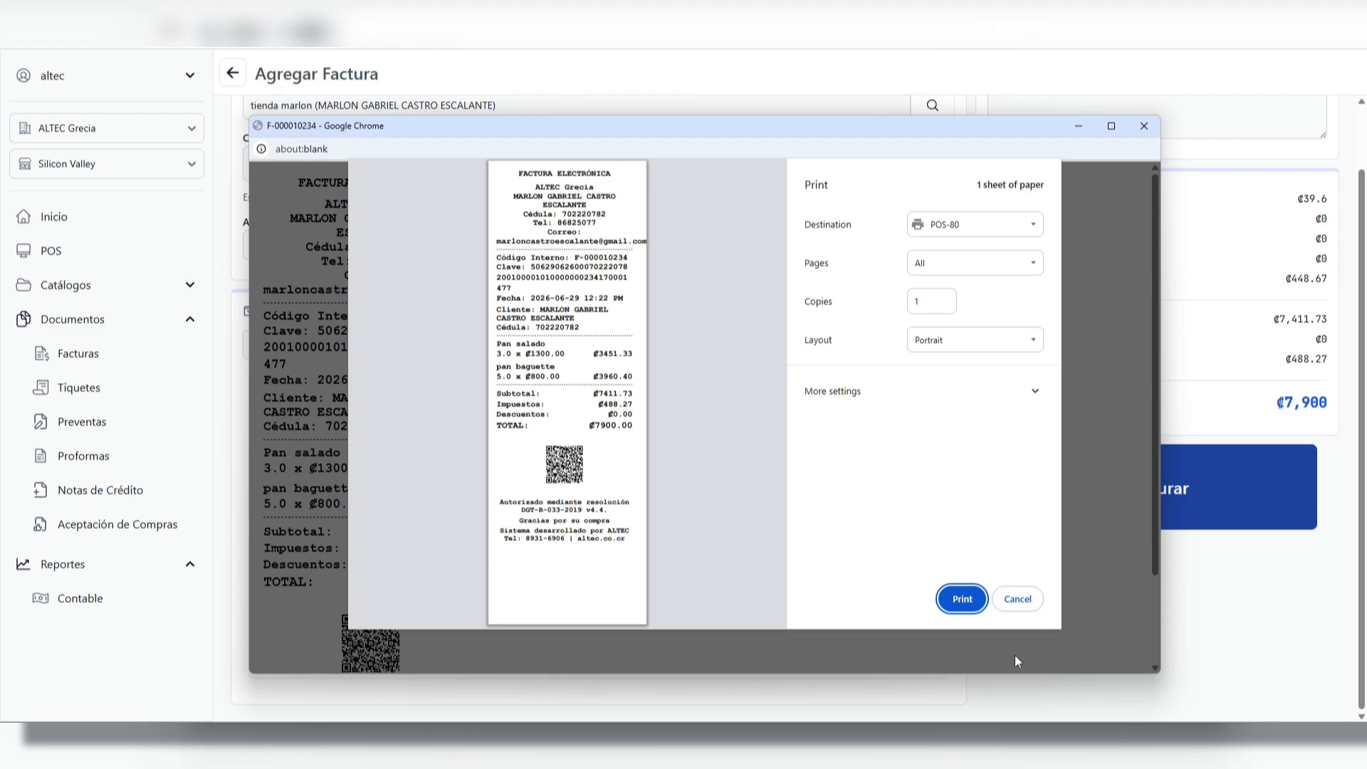
pyautogui.click(1143, 128)
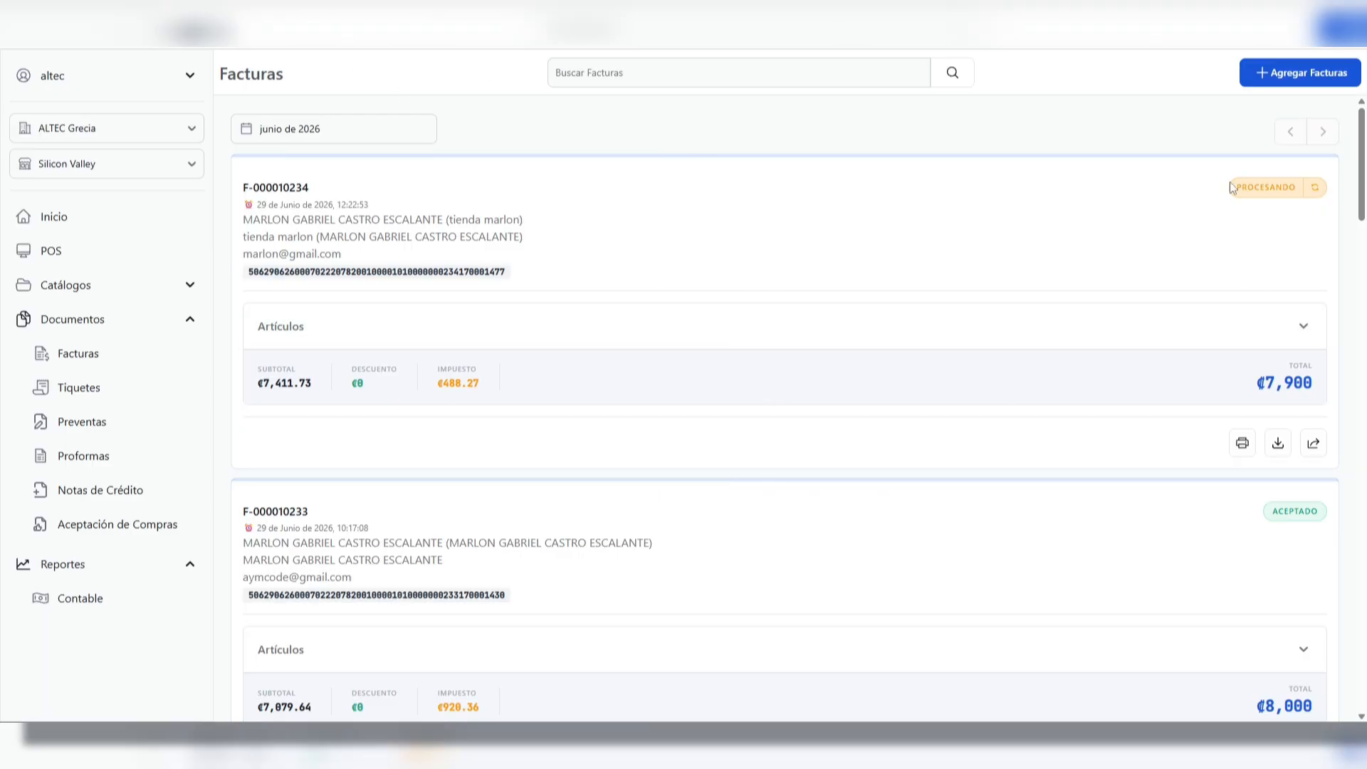
# Check the processing status of the newly issued invoice, F-000010234, and refresh it
pyautogui.moveTo(1236, 188); pyautogui.dragTo(1295, 194)
pyautogui.click(974, 225)
pyautogui.moveTo(1241, 188); pyautogui.dragTo(1293, 201)
pyautogui.click(1305, 199)
# Open the Tiquetes list and look over the form for a new ticket, including its client name field
pyautogui.click(113, 391)
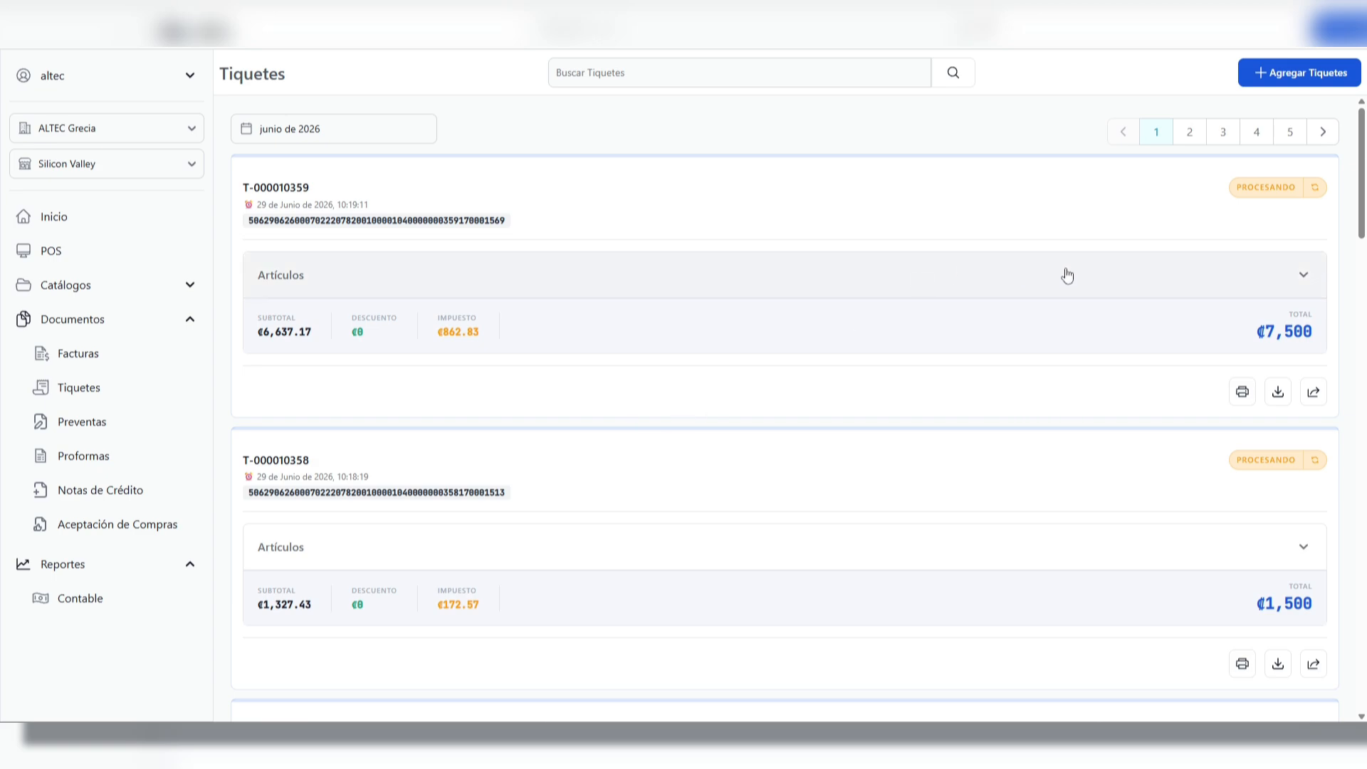
pyautogui.click(1307, 84)
pyautogui.click(339, 175)
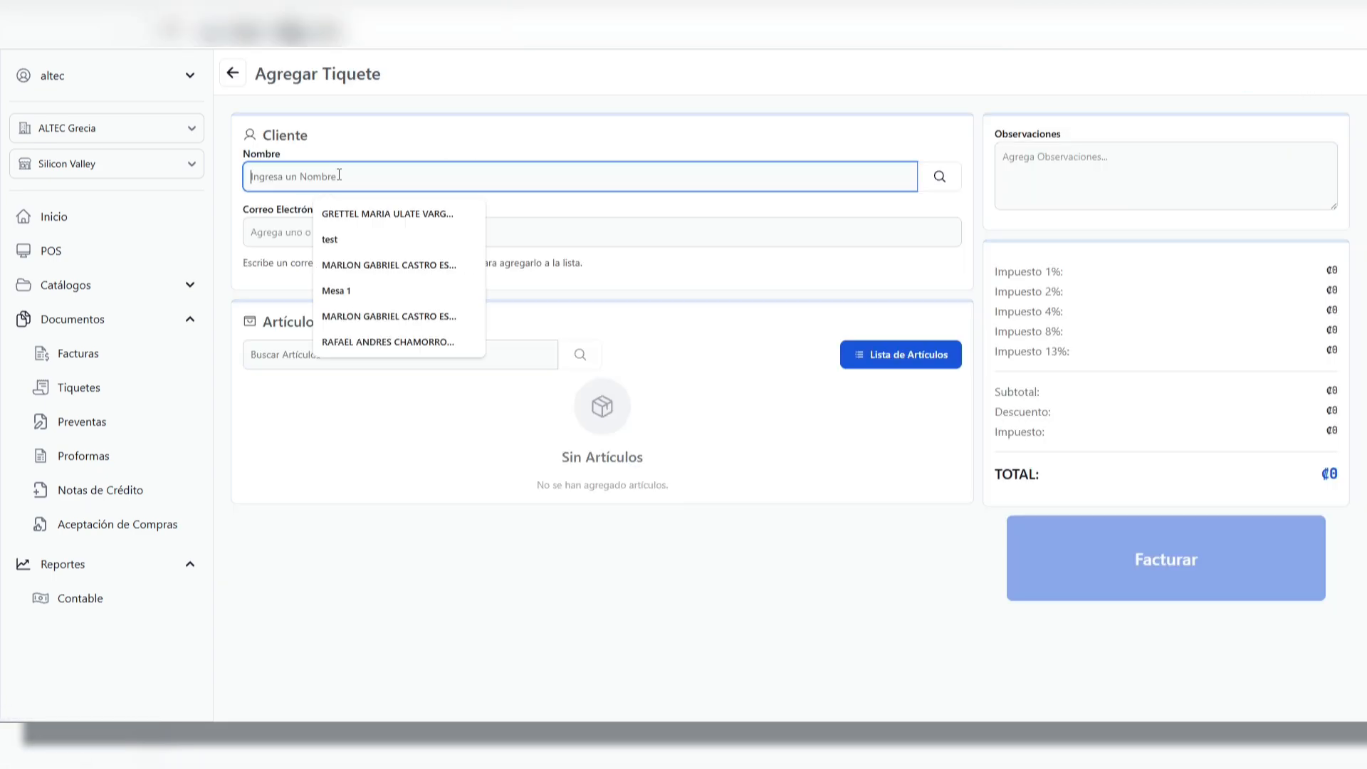
pyautogui.click(718, 209)
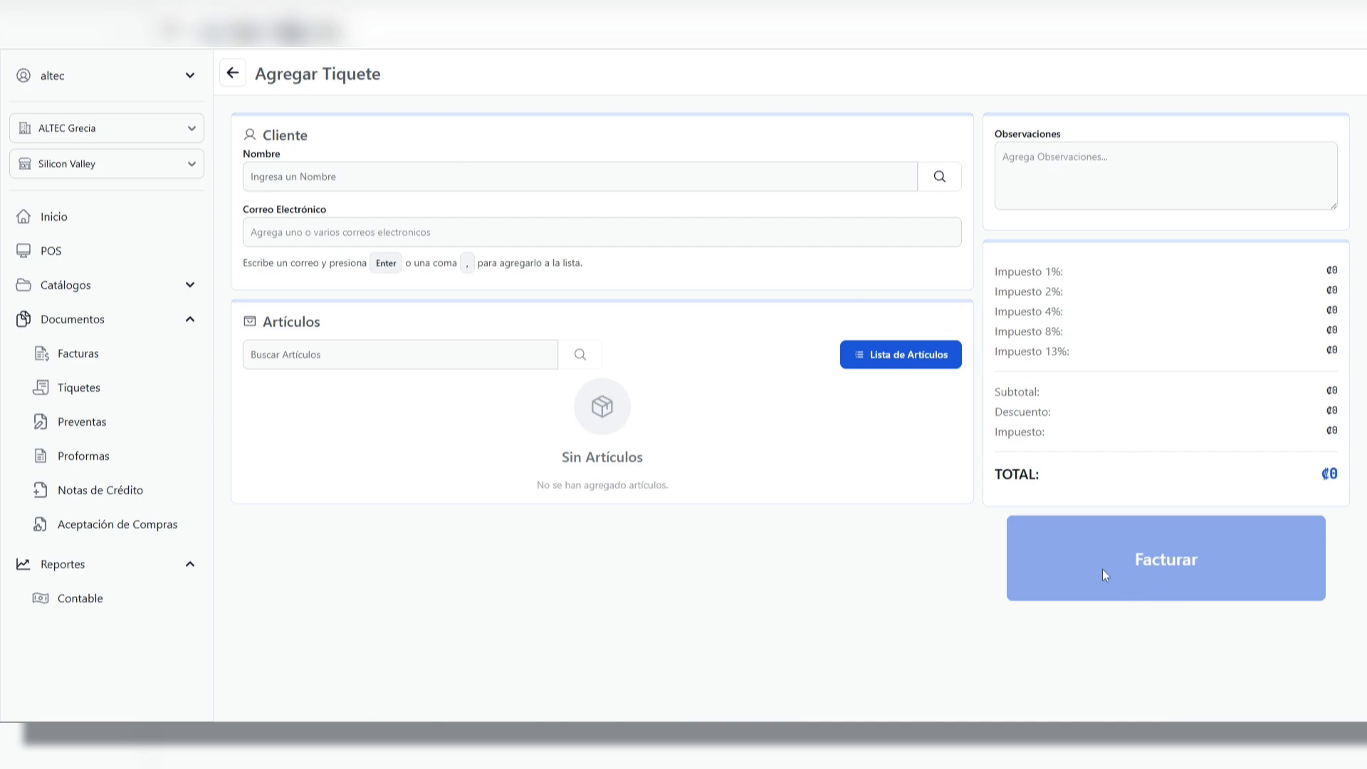
# Start a new presale in Preventas and enter "preventa 1" as its name
pyautogui.click(100, 424)
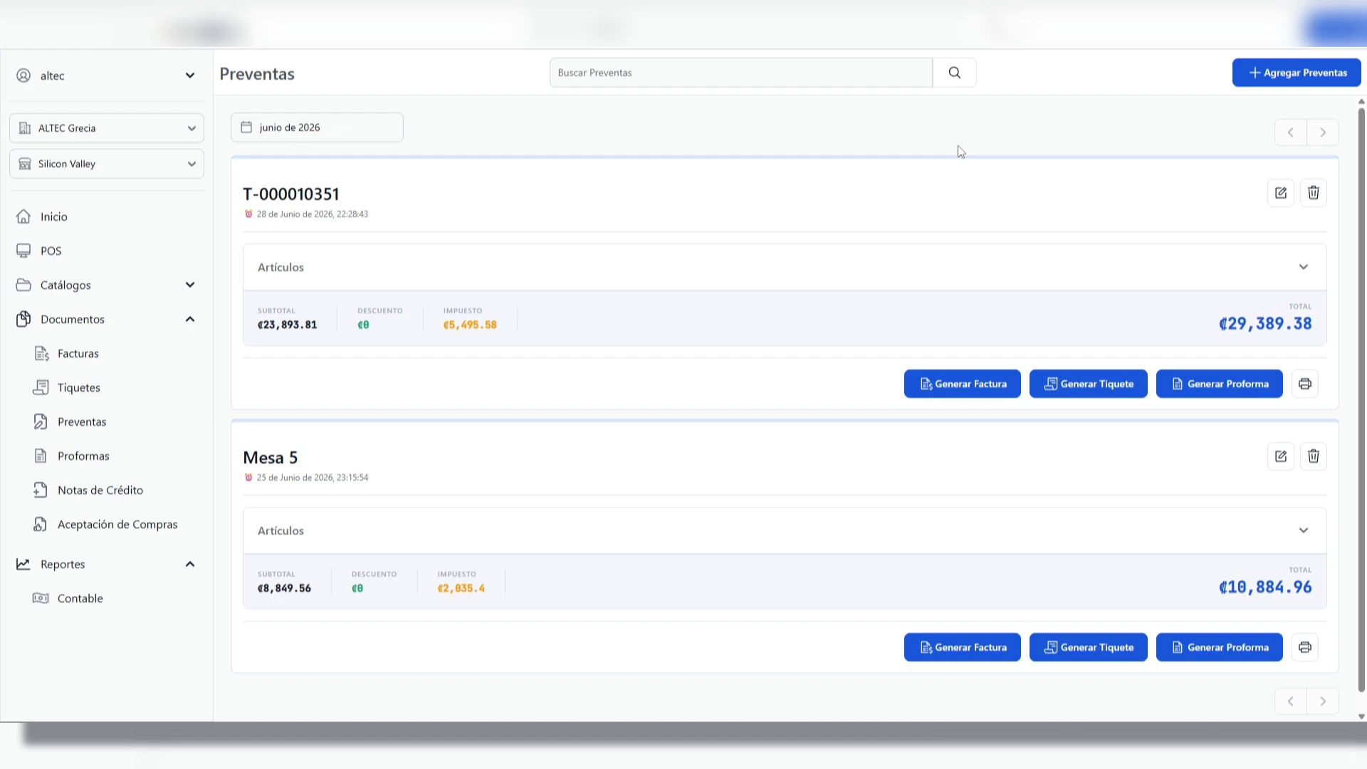
pyautogui.click(1306, 74)
pyautogui.click(373, 172)
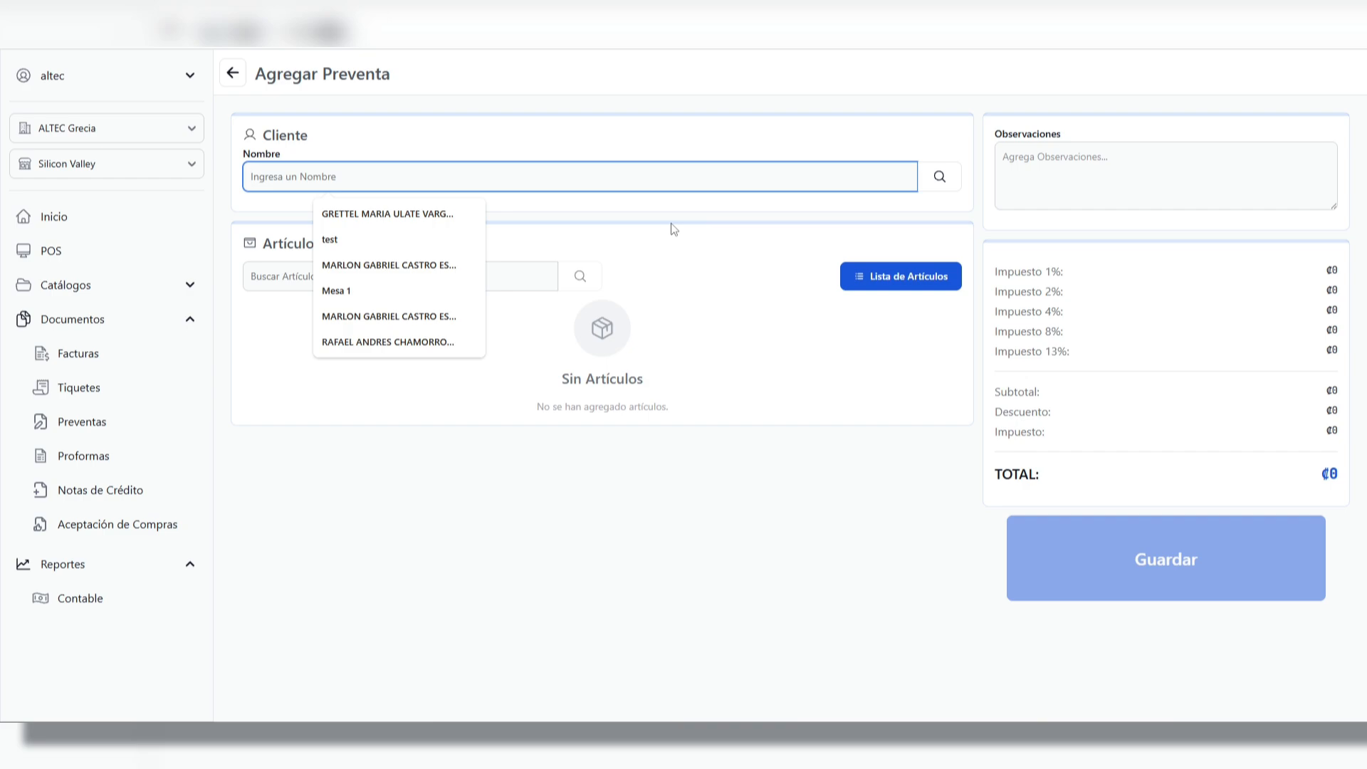
pyautogui.write('preventa 1')
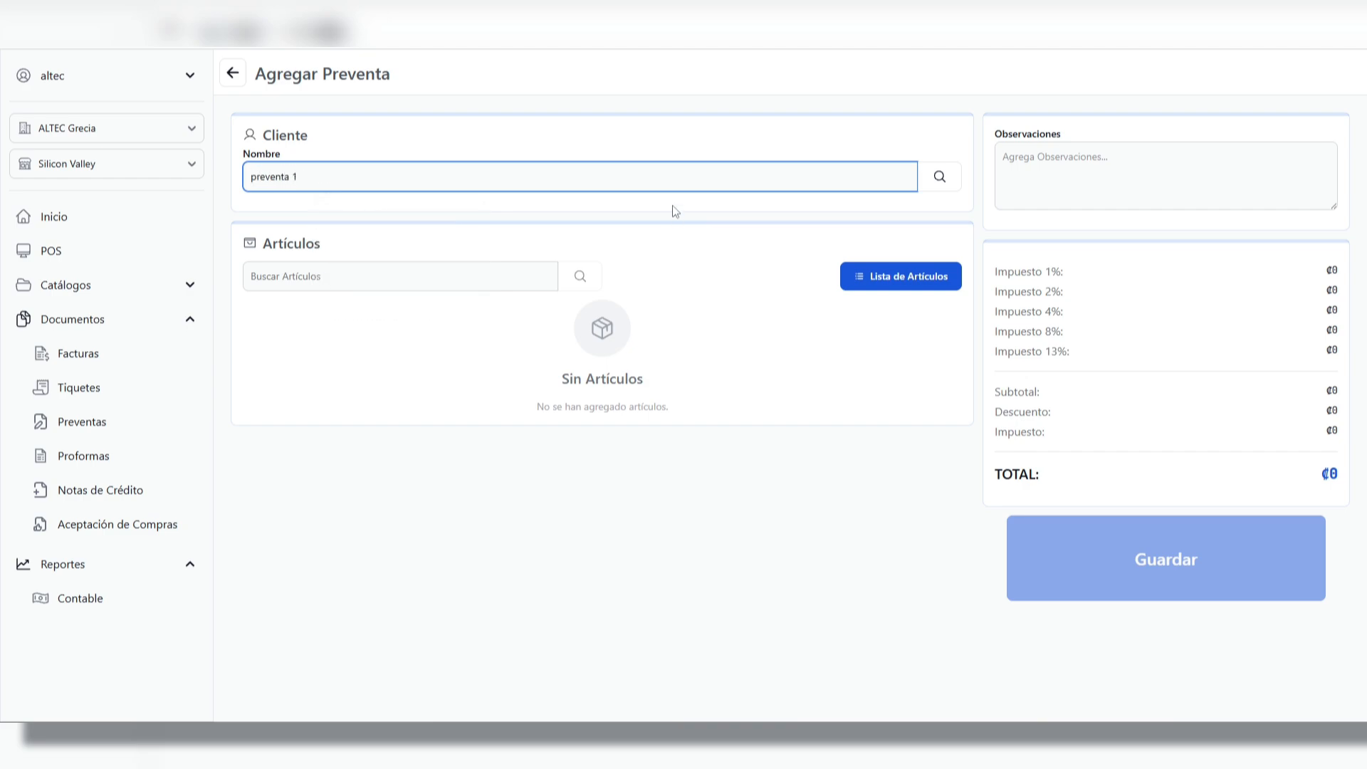
# Search the articles for "pan", add pan baguette to the presale, and save it
pyautogui.click(437, 282)
pyautogui.write('pan')
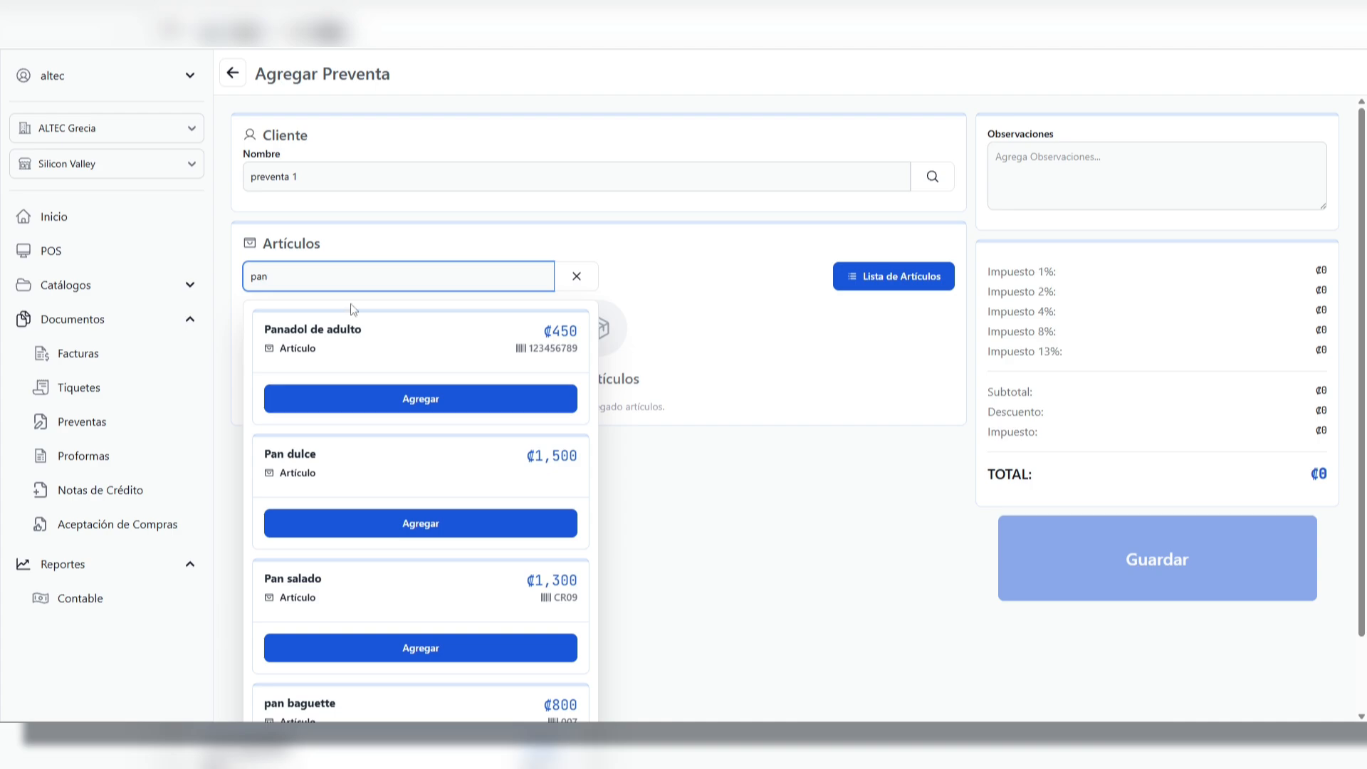
pyautogui.scroll(-1, 384, 433)
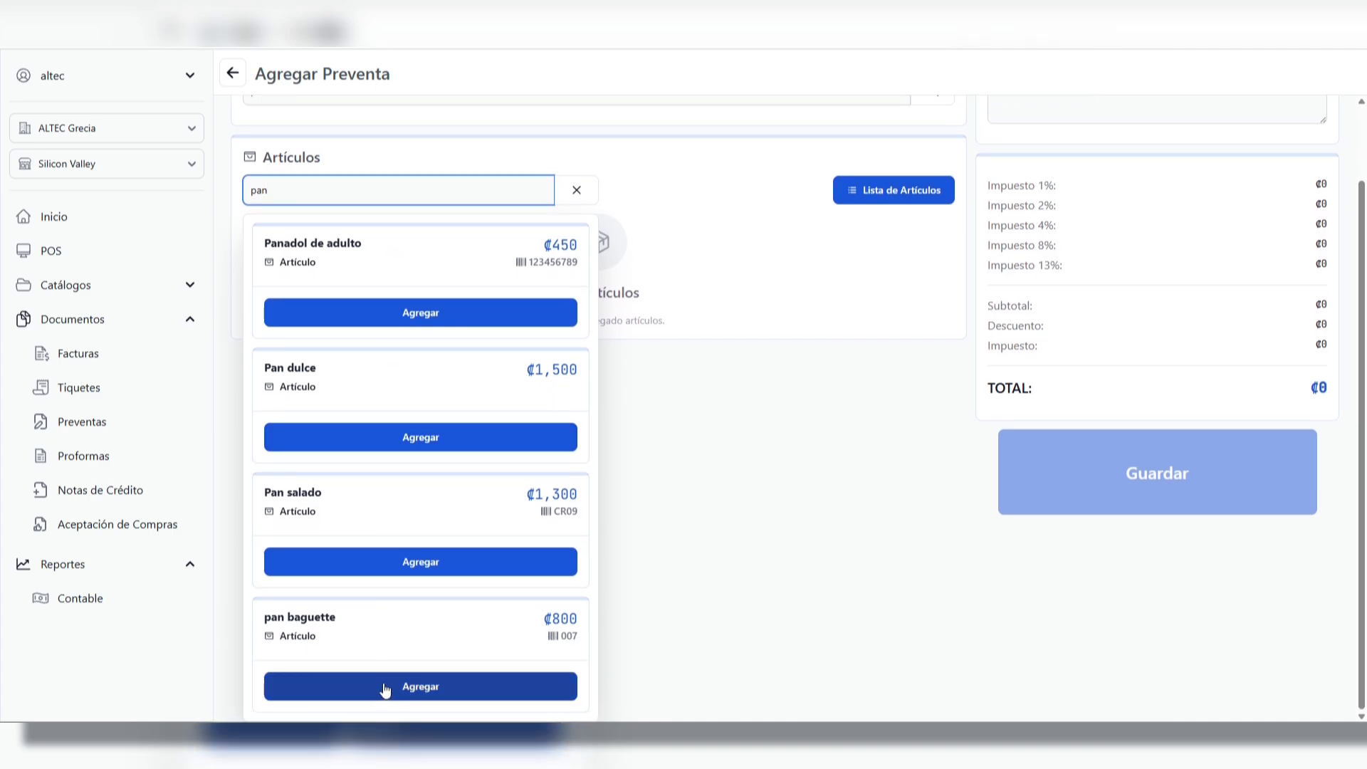
pyautogui.click(366, 685)
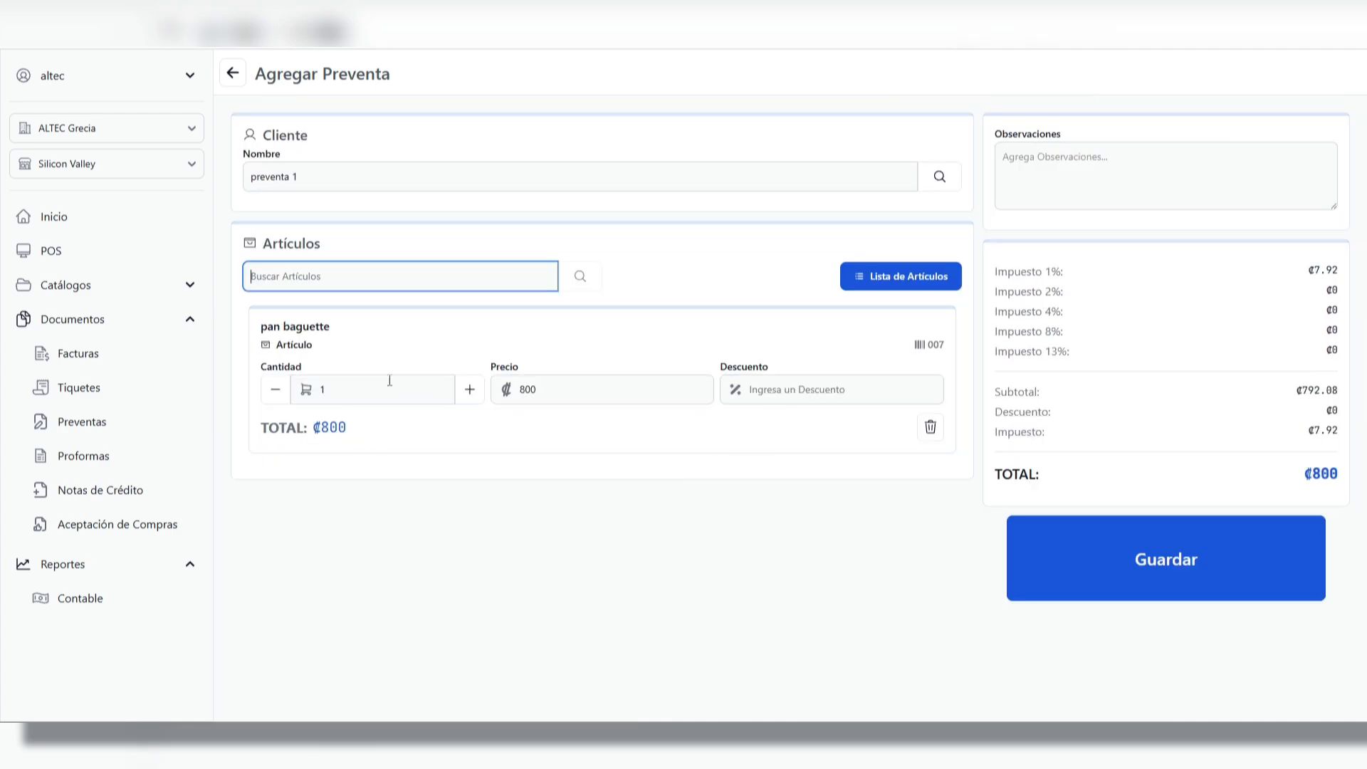
pyautogui.click(1191, 563)
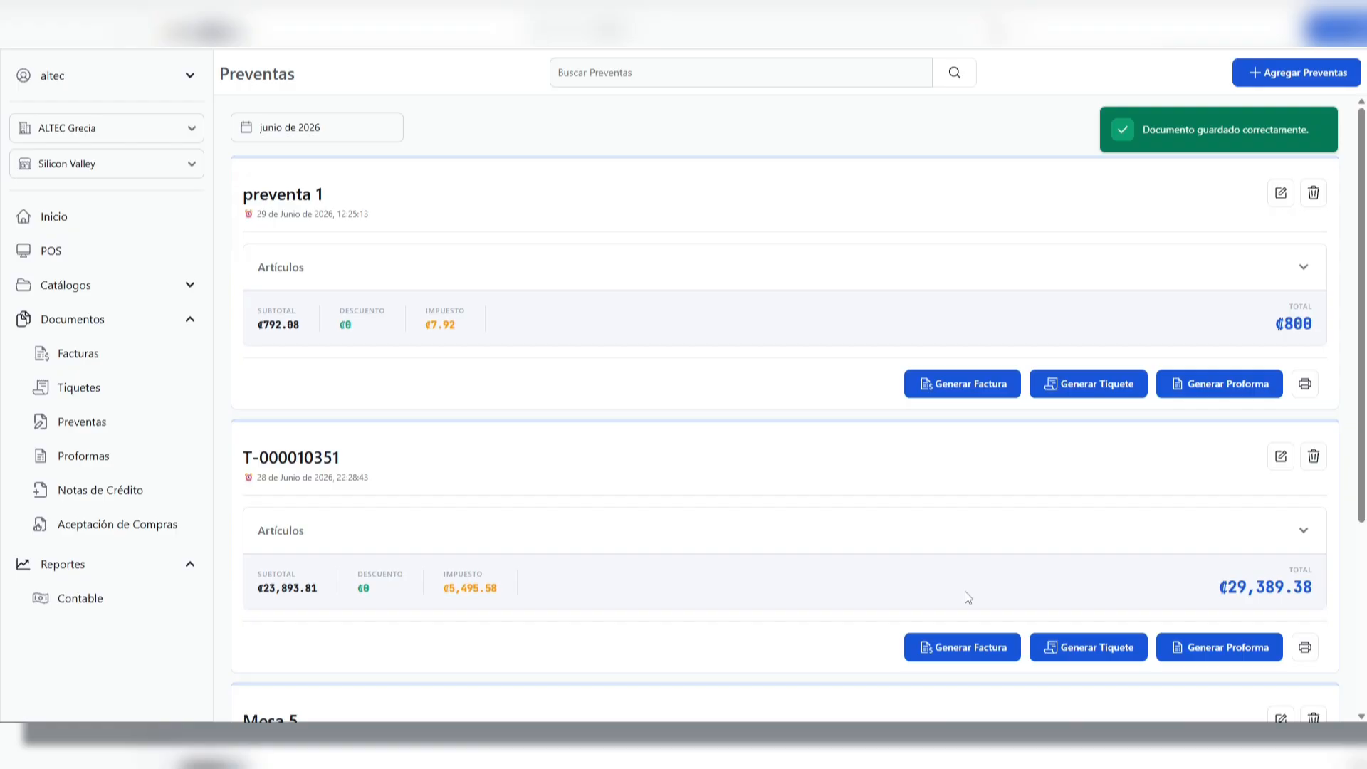
# Look over the article details of preventa 1 and the invoice form generated from it, leaving without issuing
pyautogui.click(385, 265)
pyautogui.click(481, 271)
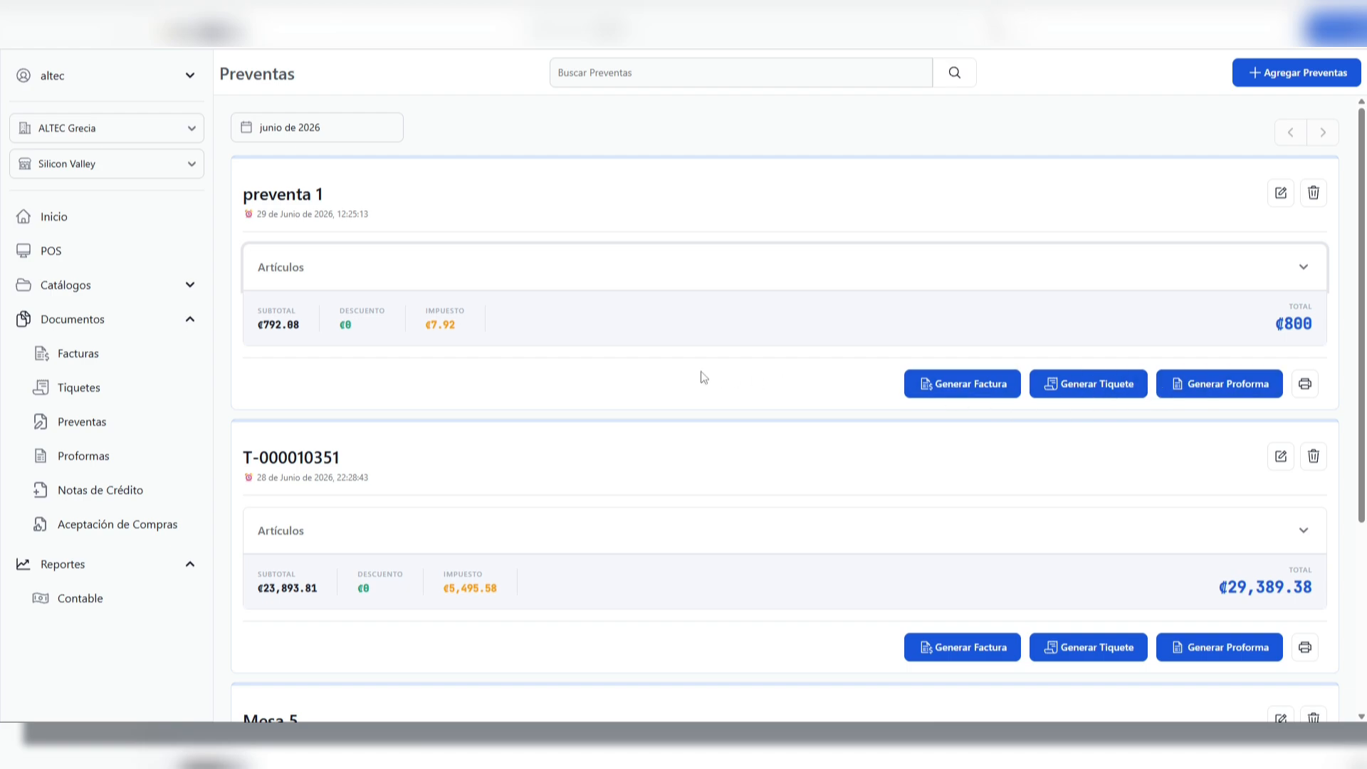
pyautogui.click(986, 389)
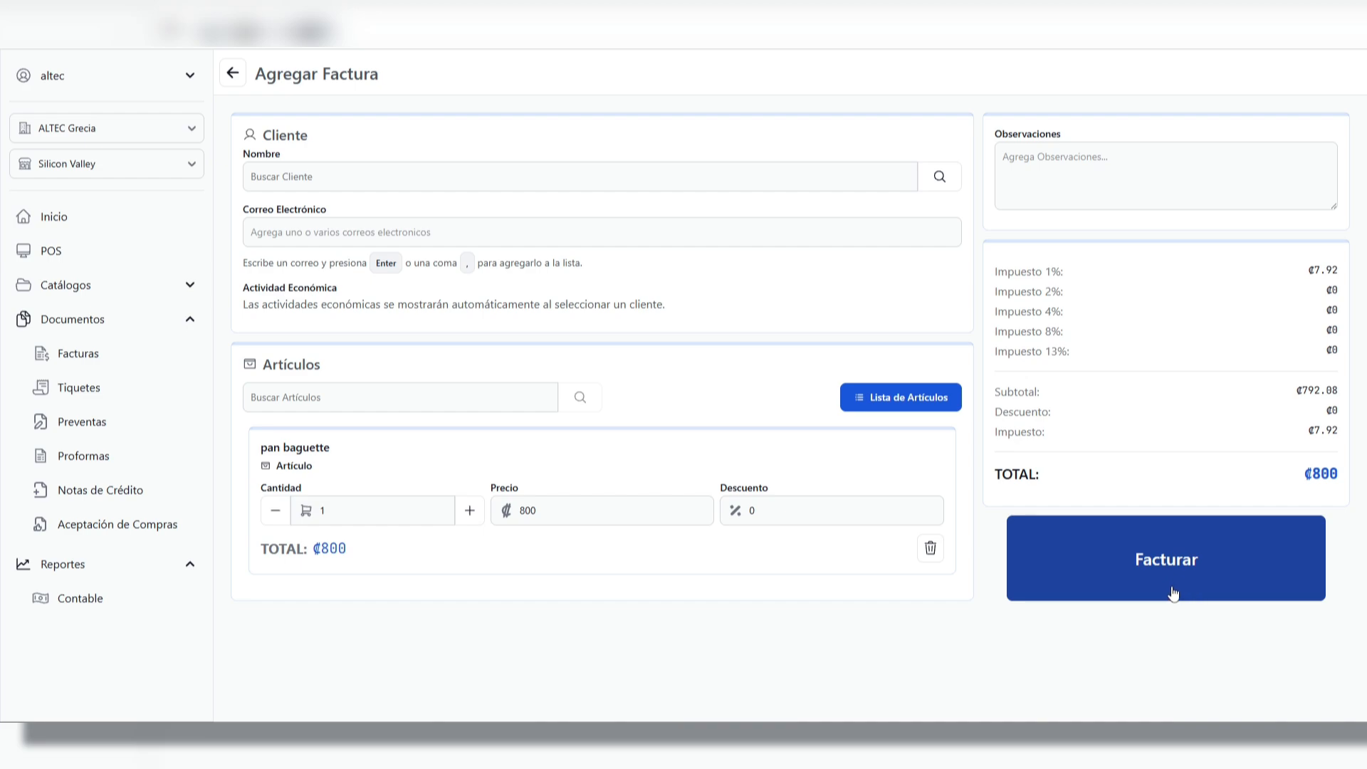
pyautogui.click(233, 72)
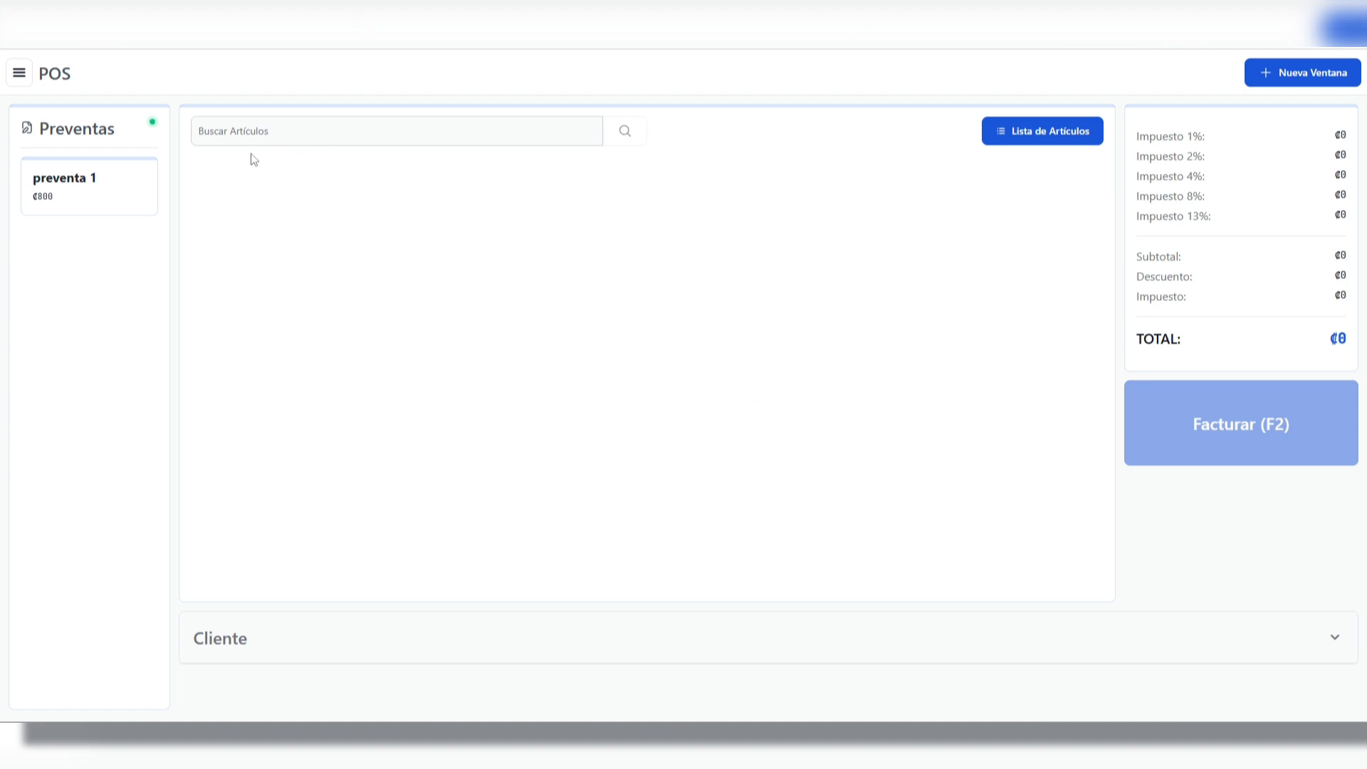
# Add pan baguette to the POS sale twice, once by its code 007 and once by searching "pan bag"
pyautogui.click(357, 121)
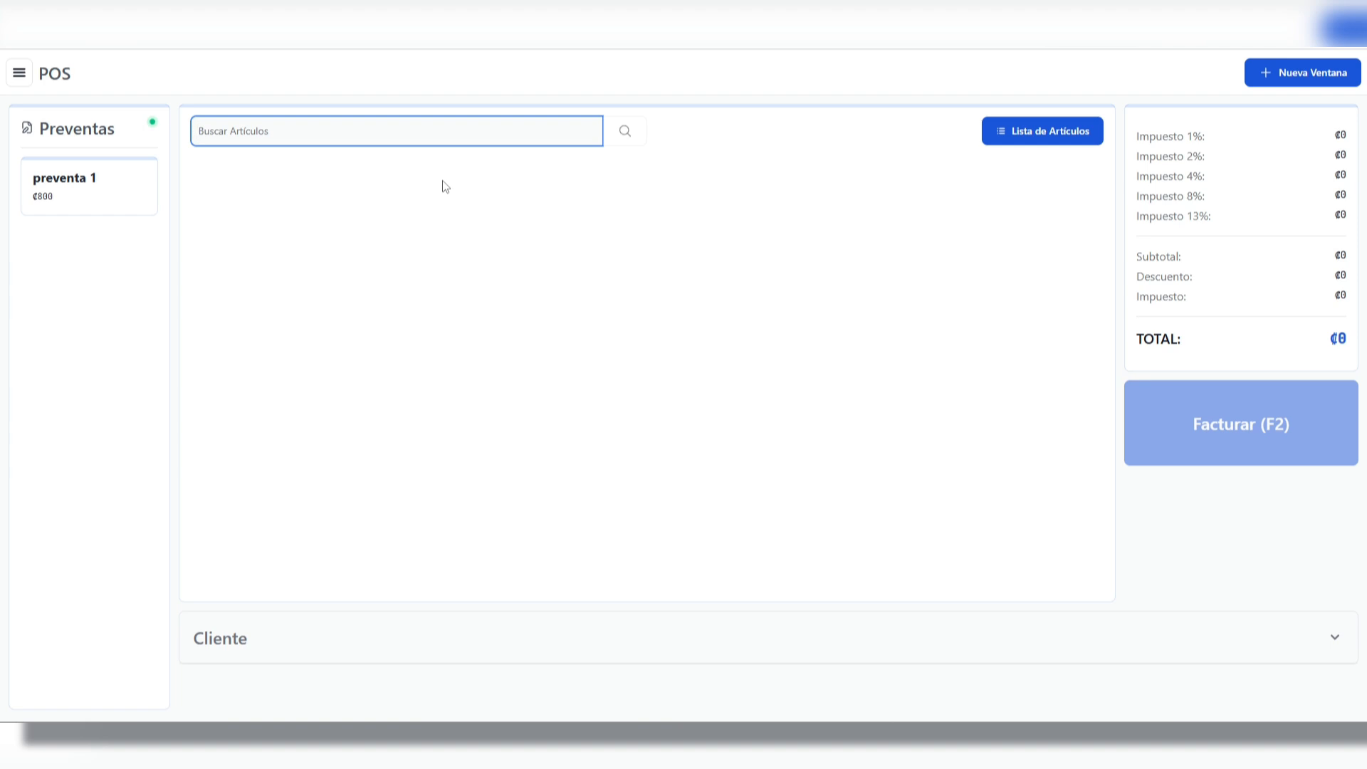
pyautogui.write('001')
pyautogui.press('Return')
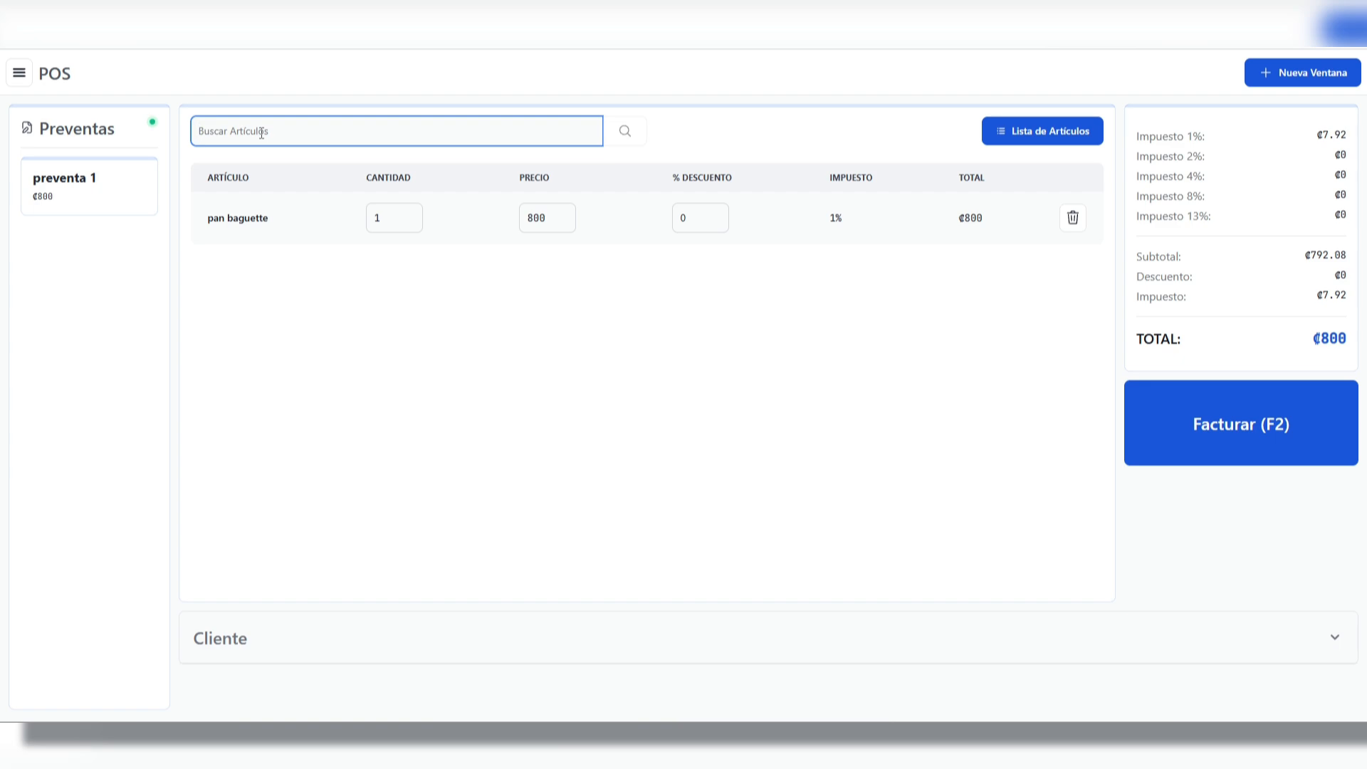
pyautogui.write('pan bag')
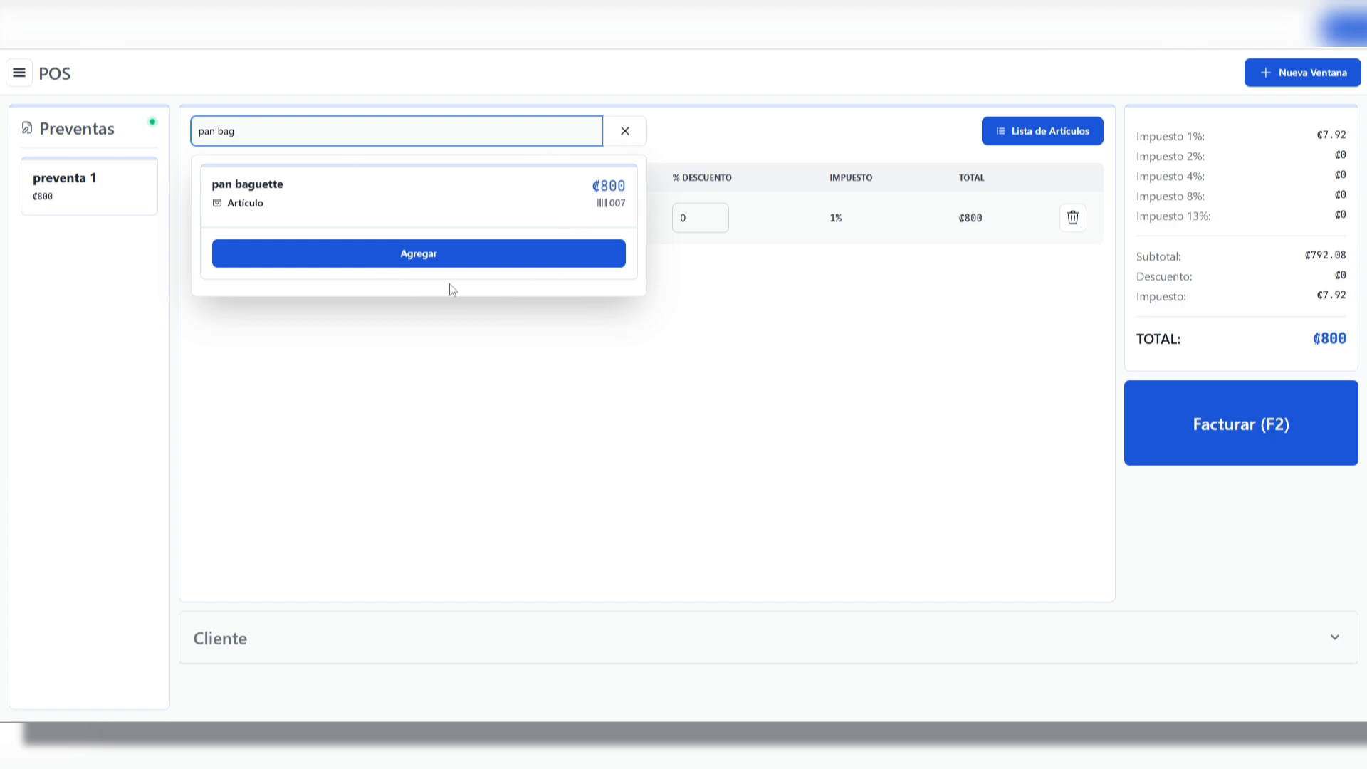
pyautogui.click(474, 256)
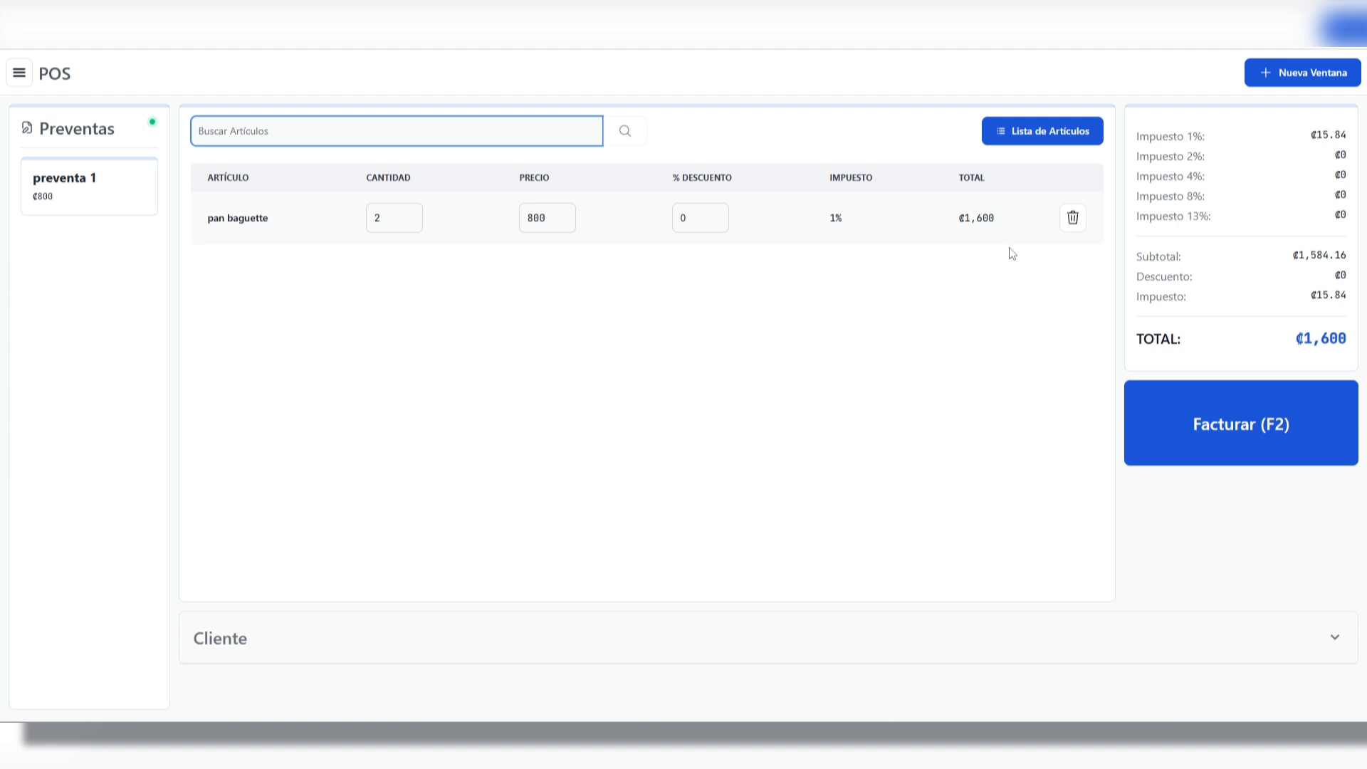
# Add one Pan salado to the POS sale from the full article list
pyautogui.click(1067, 141)
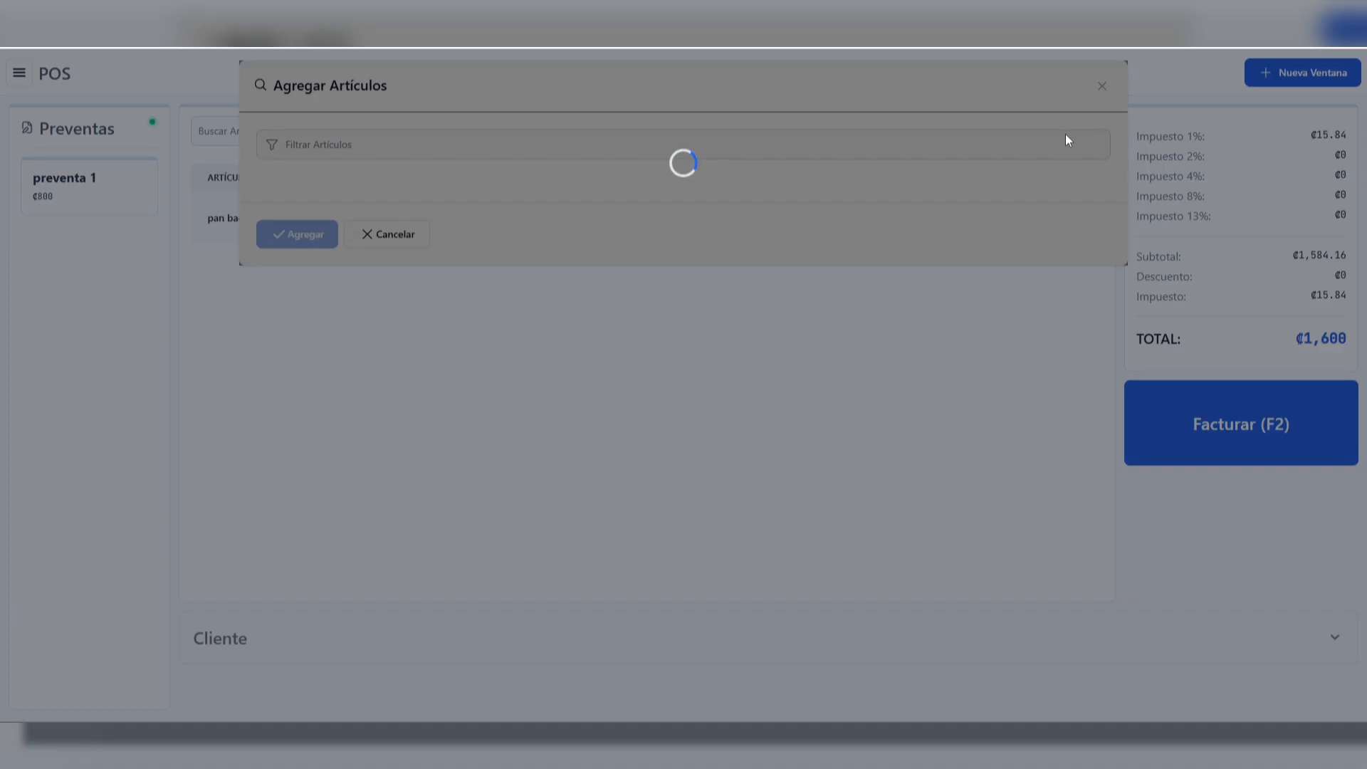
pyautogui.moveTo(1126, 221); pyautogui.dragTo(1117, 191)
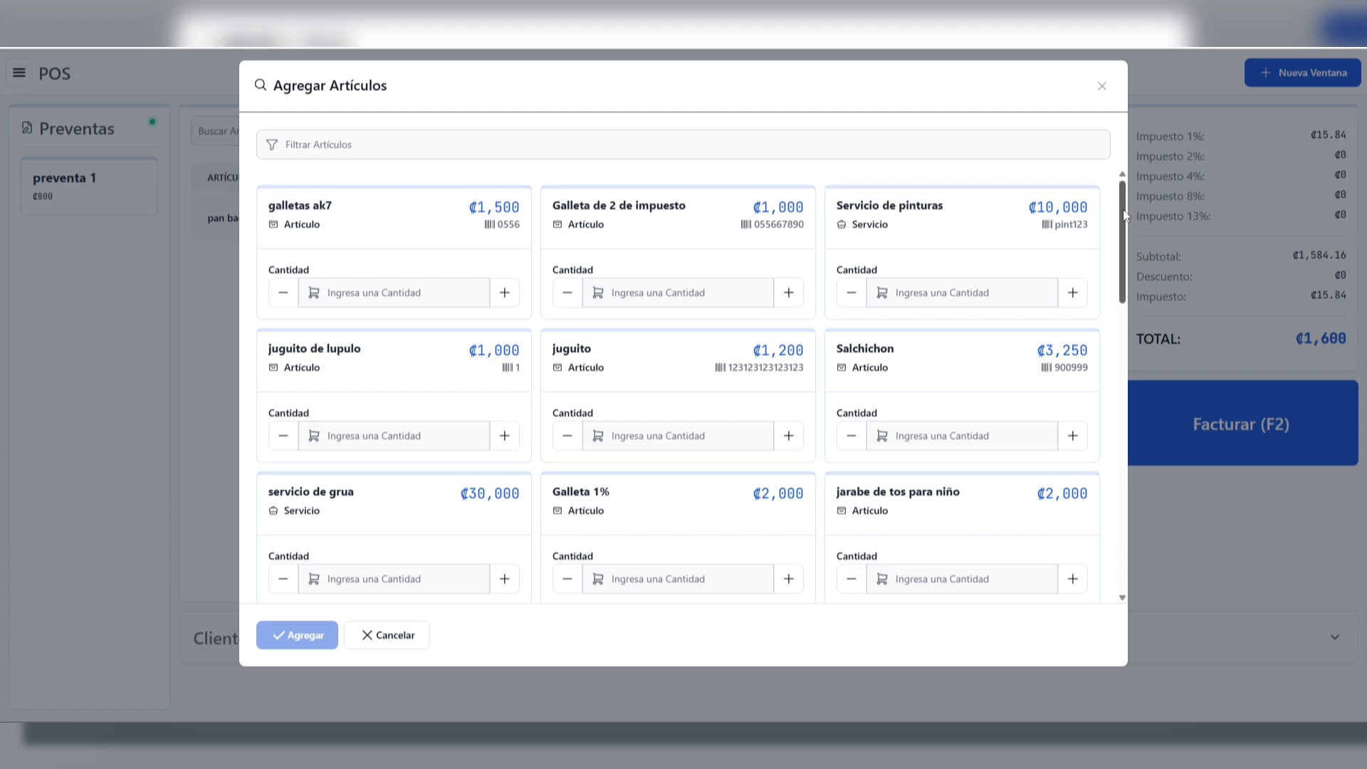
pyautogui.moveTo(1123, 210); pyautogui.dragTo(1086, 533)
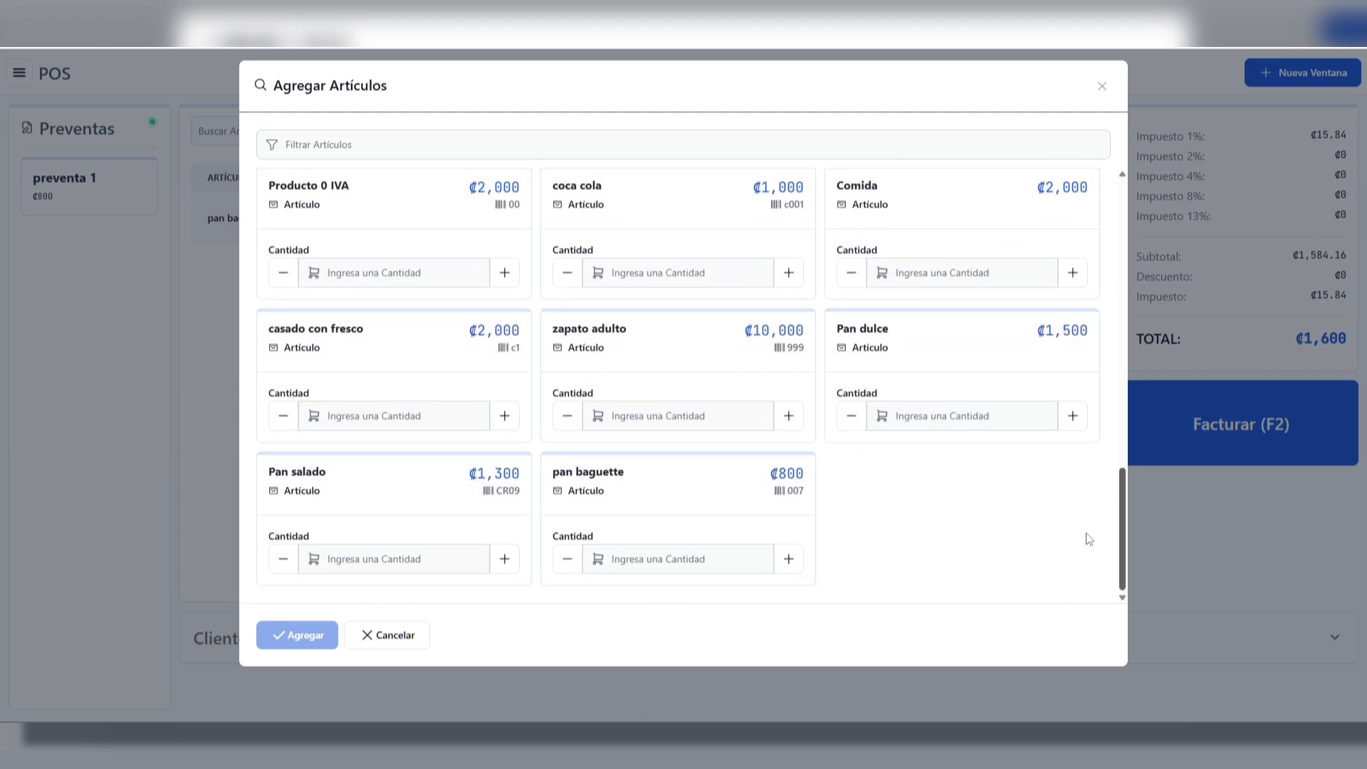
pyautogui.click(505, 559)
pyautogui.click(290, 636)
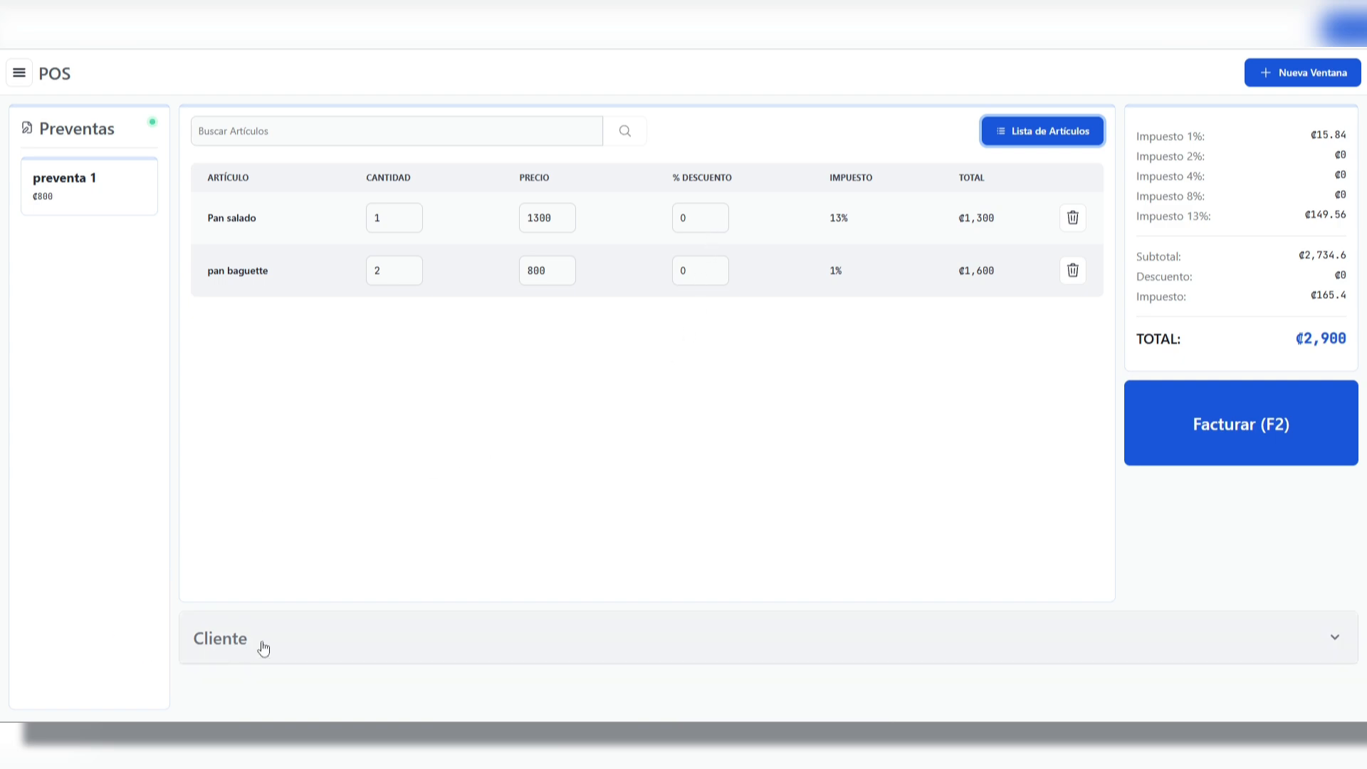
# Expand the sale's client section and select the invoice client by entering the identification number
pyautogui.click(865, 653)
pyautogui.scroll(-2, 819, 627)
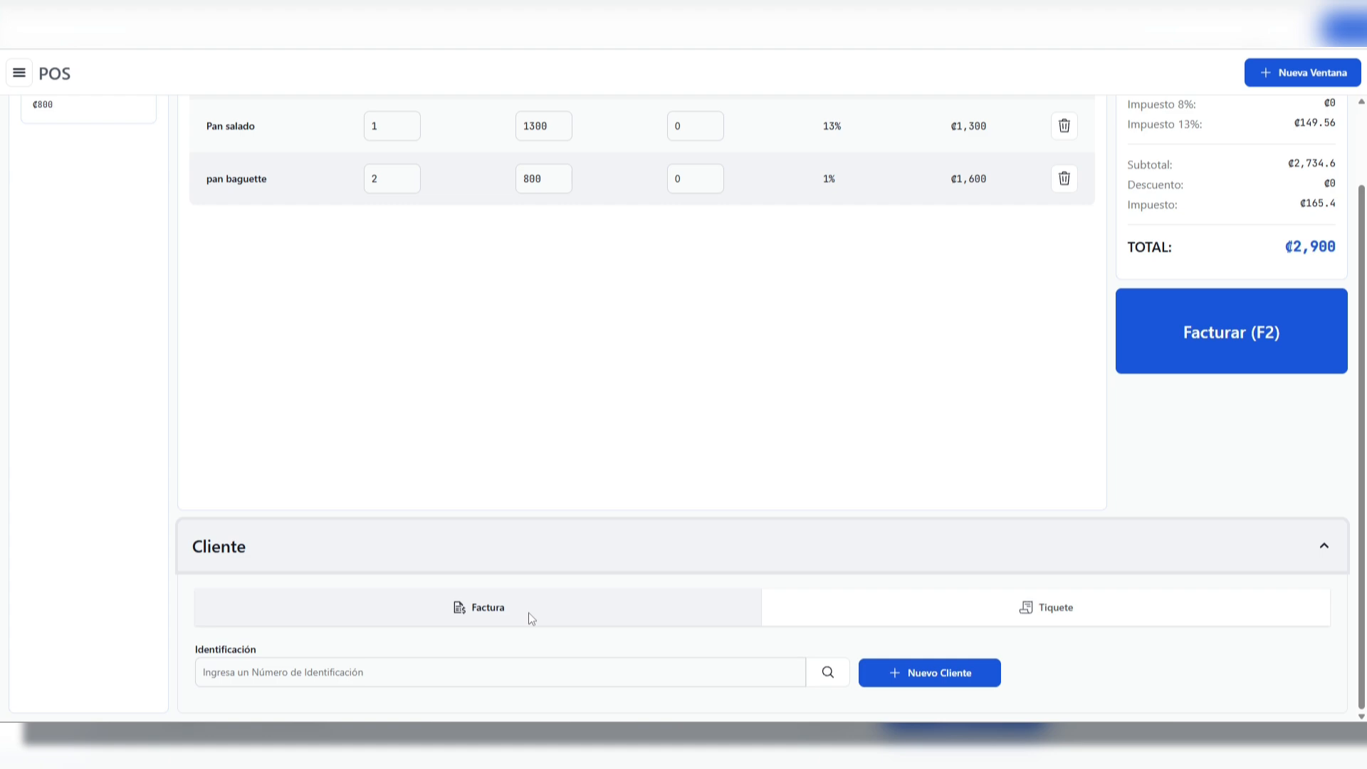
pyautogui.scroll(2, 600, 409)
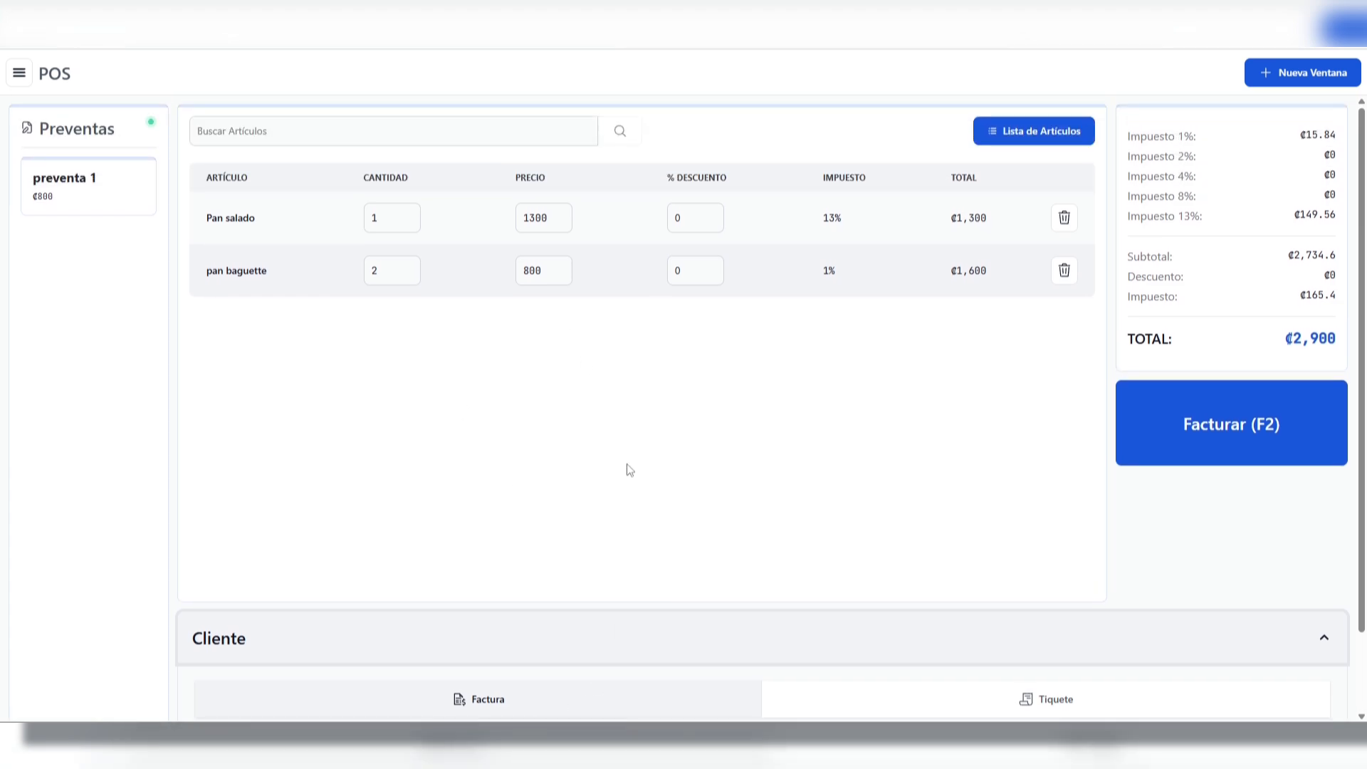
pyautogui.scroll(-2, 631, 470)
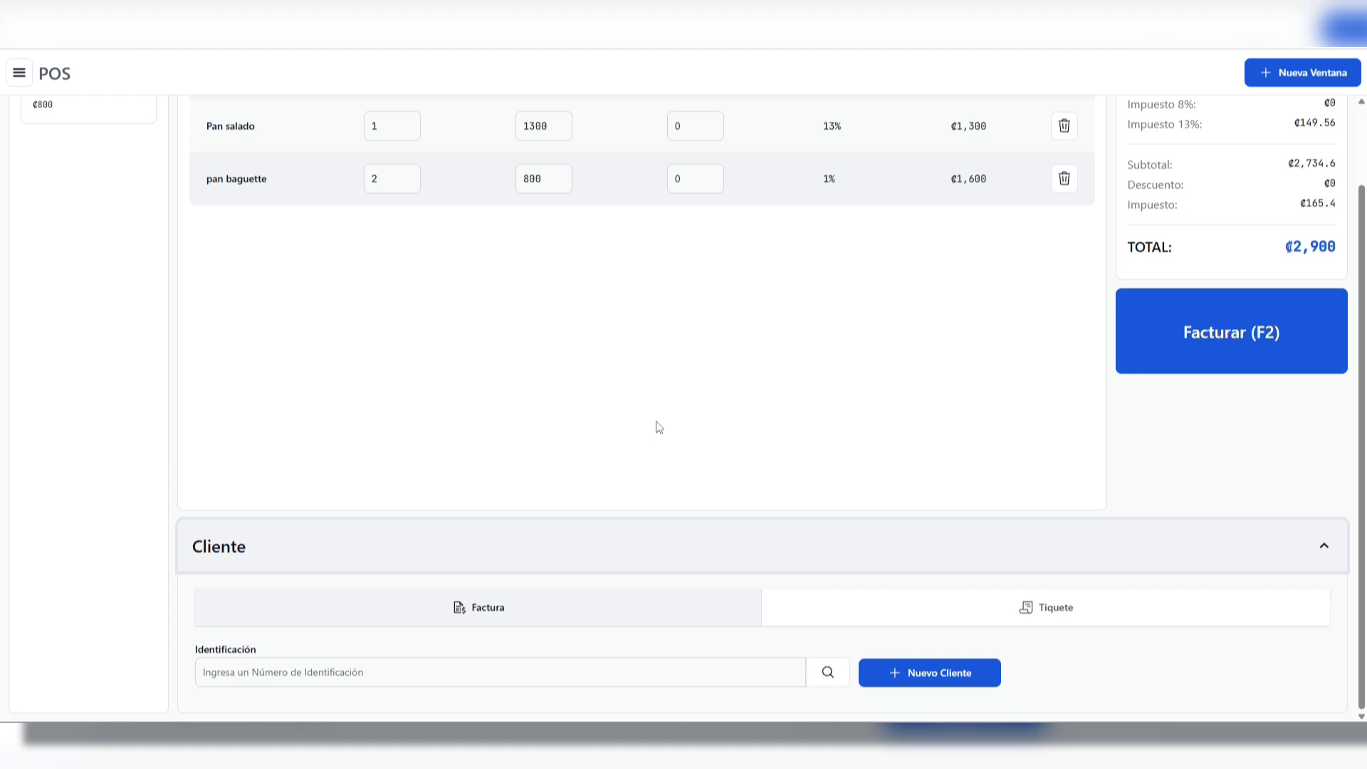
pyautogui.click(303, 671)
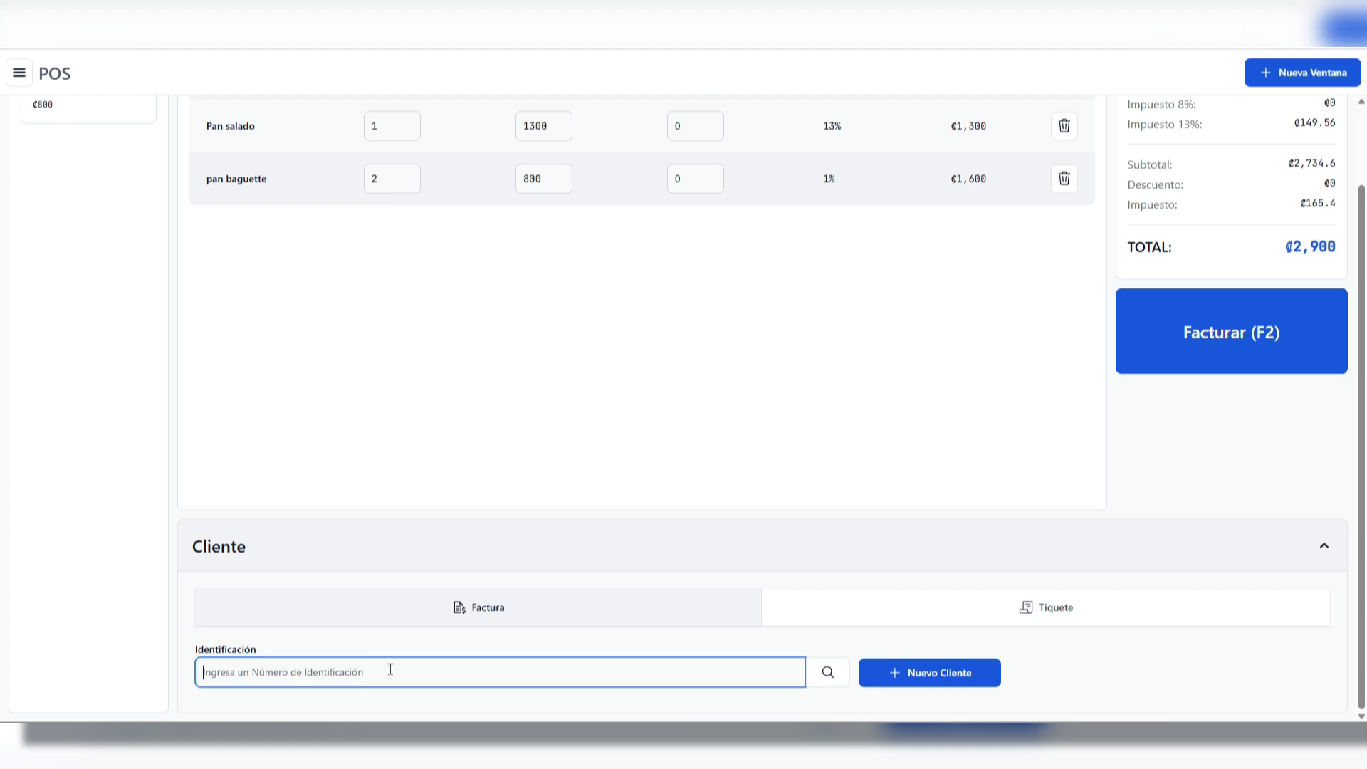
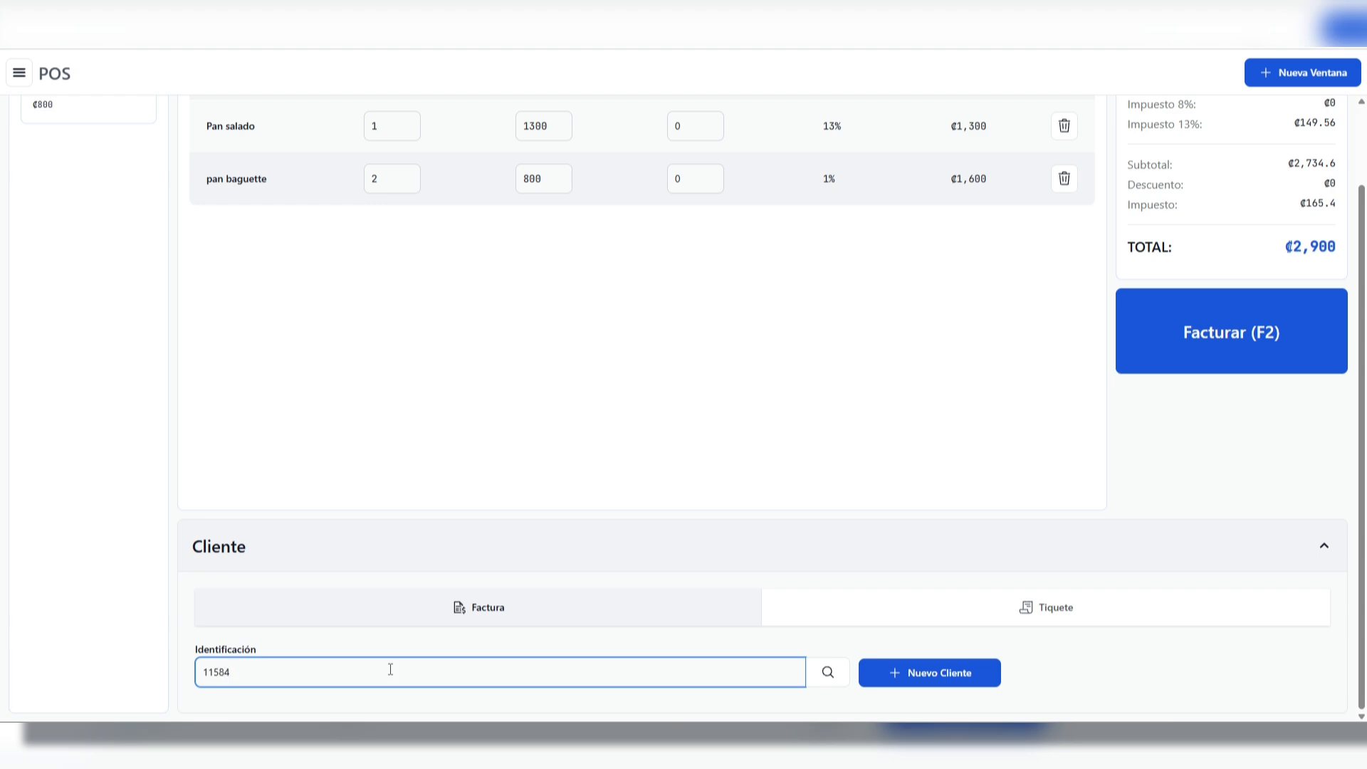
pyautogui.press('Return')
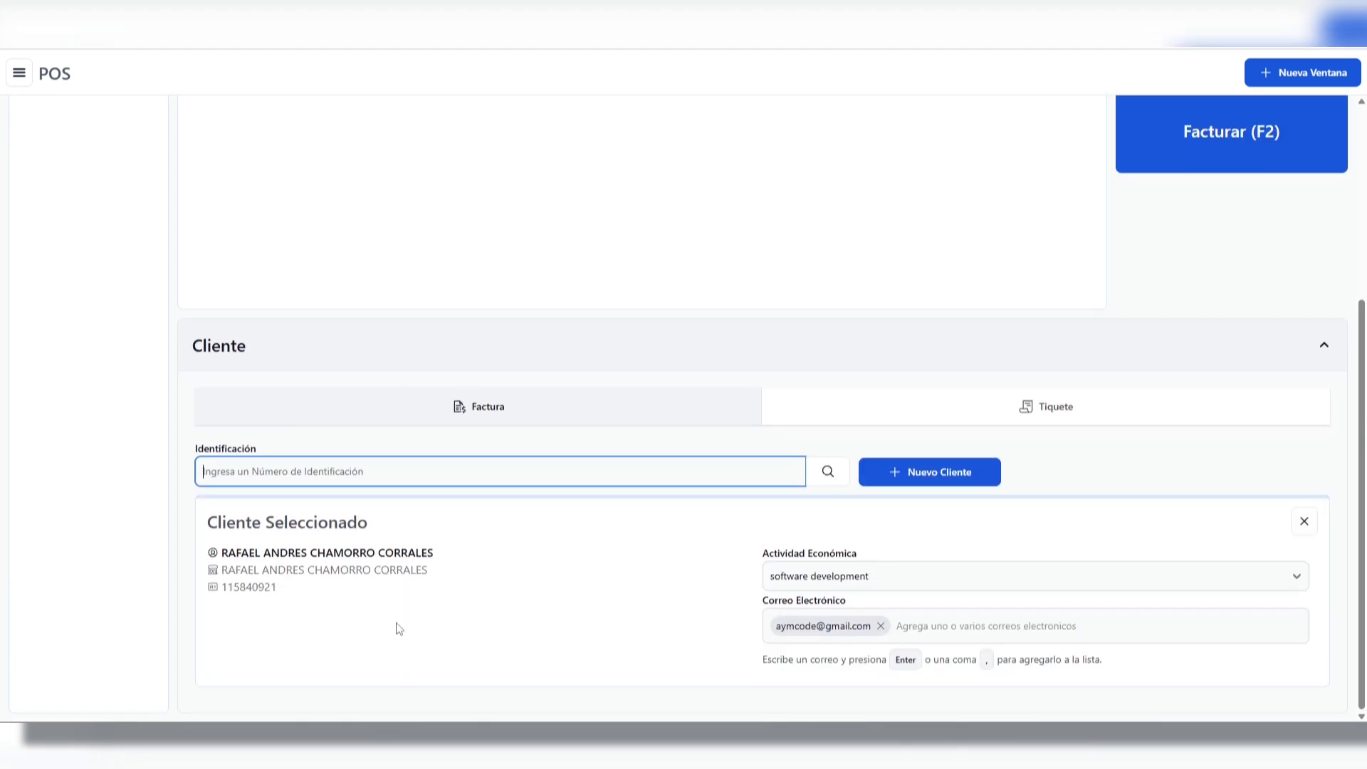
# Look over the selected client's details and remove that client from the sale
pyautogui.click(388, 597)
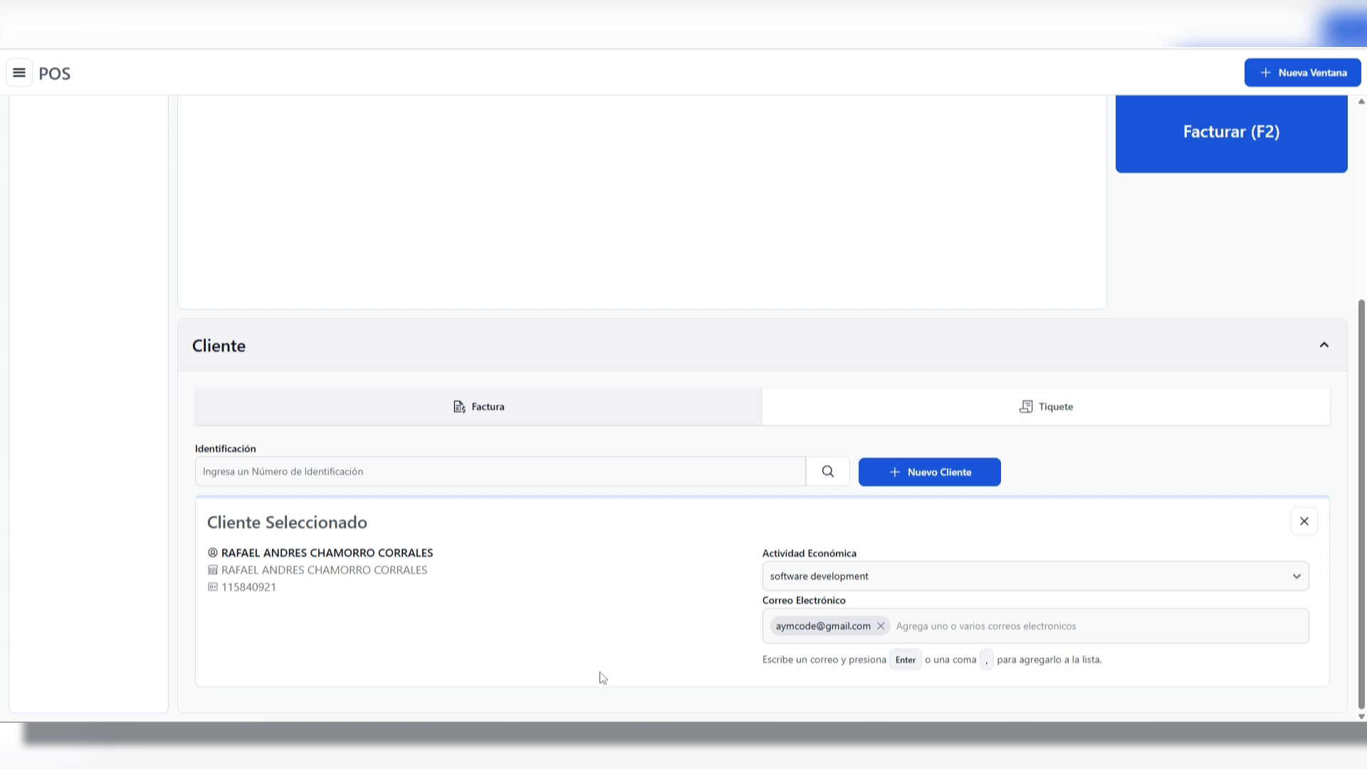
pyautogui.scroll(1, 750, 611)
pyautogui.scroll(-1, 754, 617)
pyautogui.click(1304, 521)
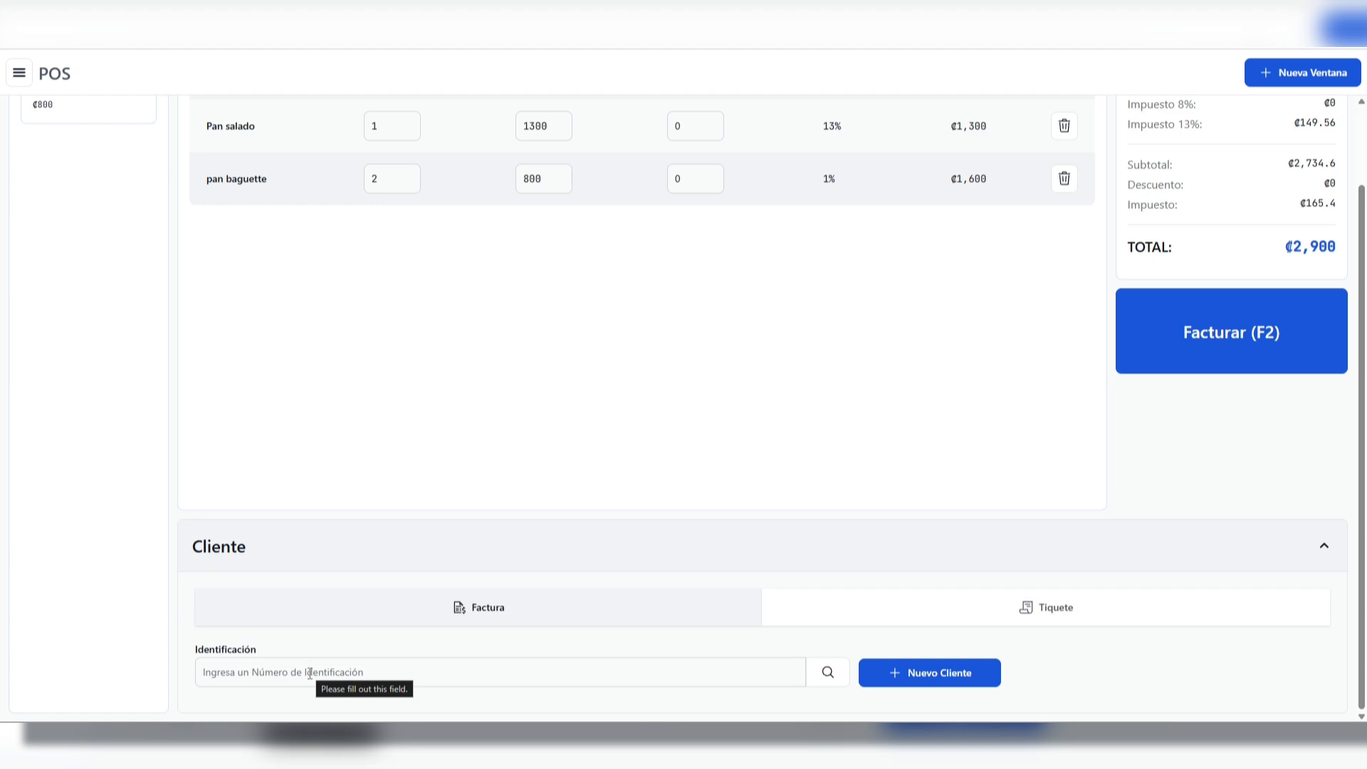
# Look over the new client form for the invoice and leave it without saving
pyautogui.click(972, 682)
pyautogui.scroll(-4, 947, 680)
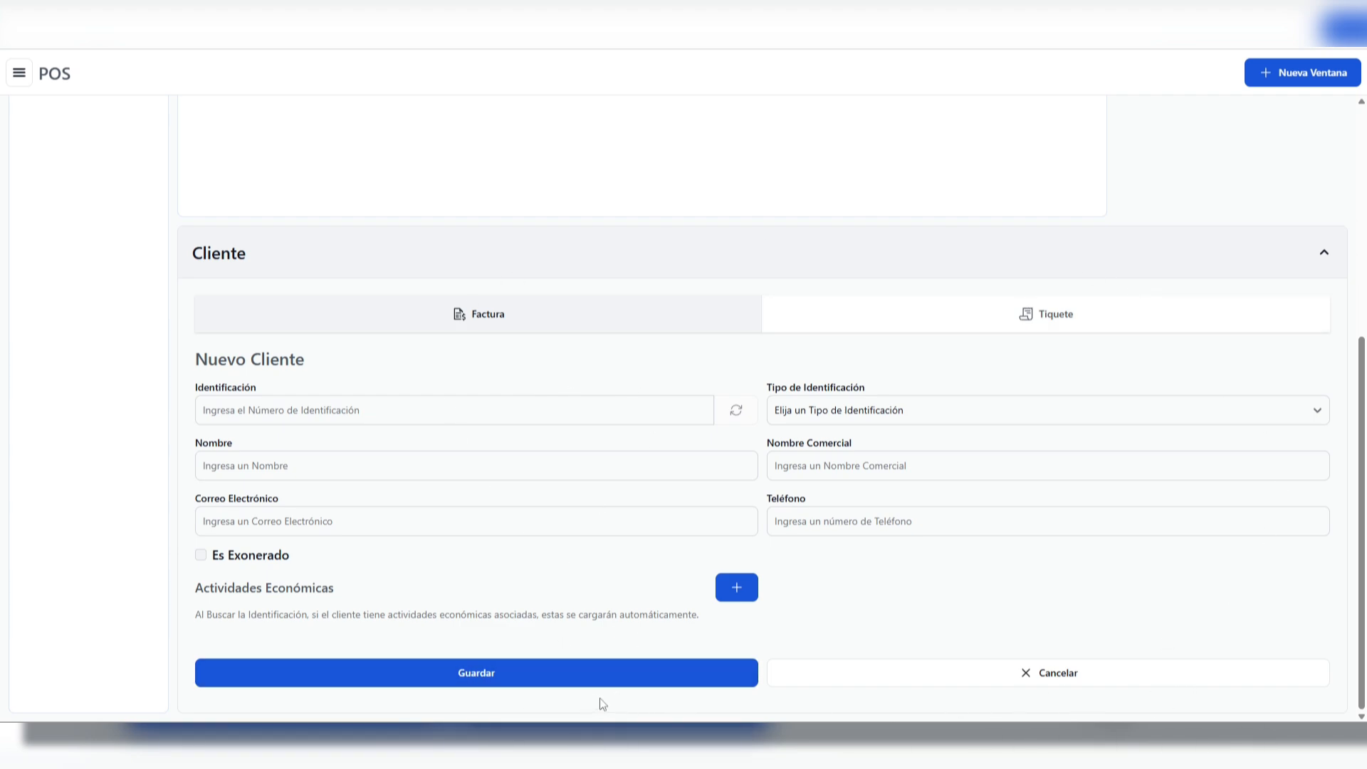
pyautogui.click(973, 676)
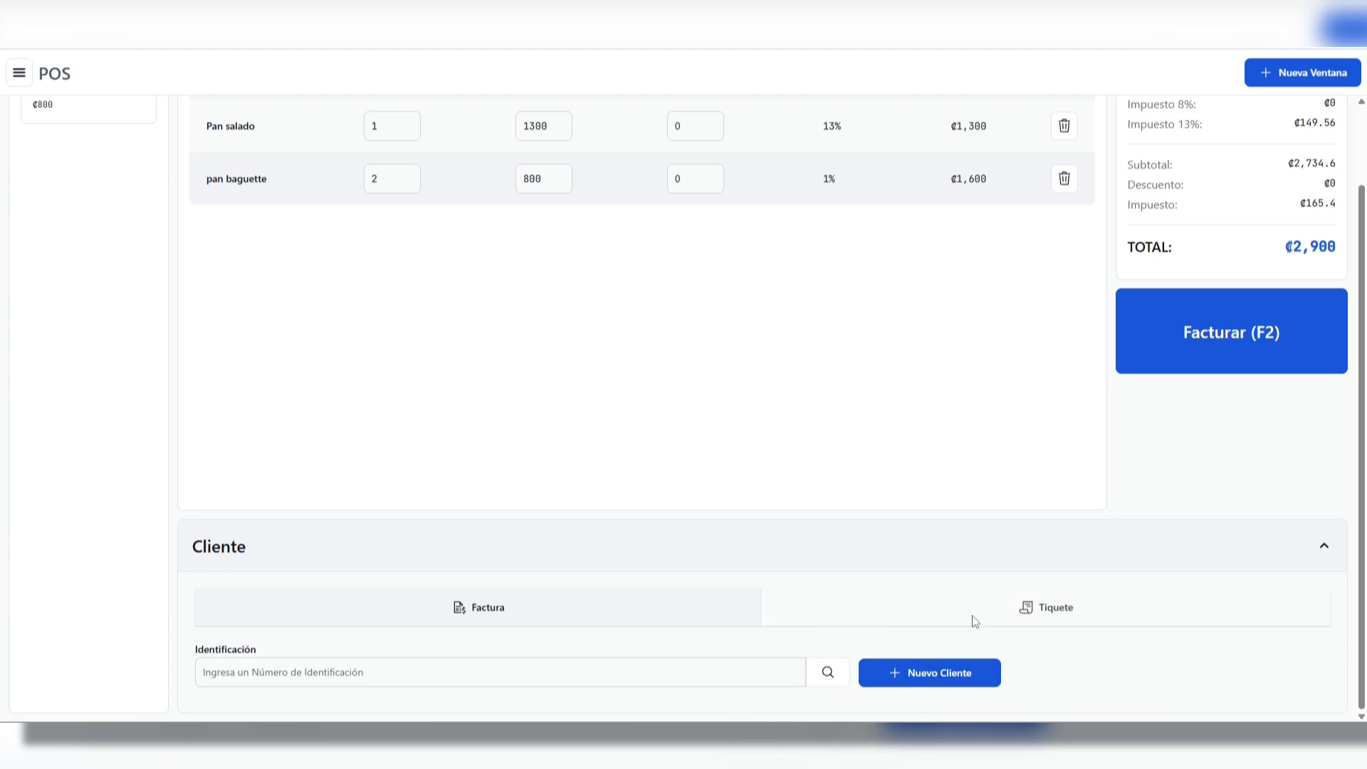
# Switch the sale's document type to Tiquete and check its name and e-mail fields
pyautogui.click(1029, 614)
pyautogui.scroll(-1, 925, 614)
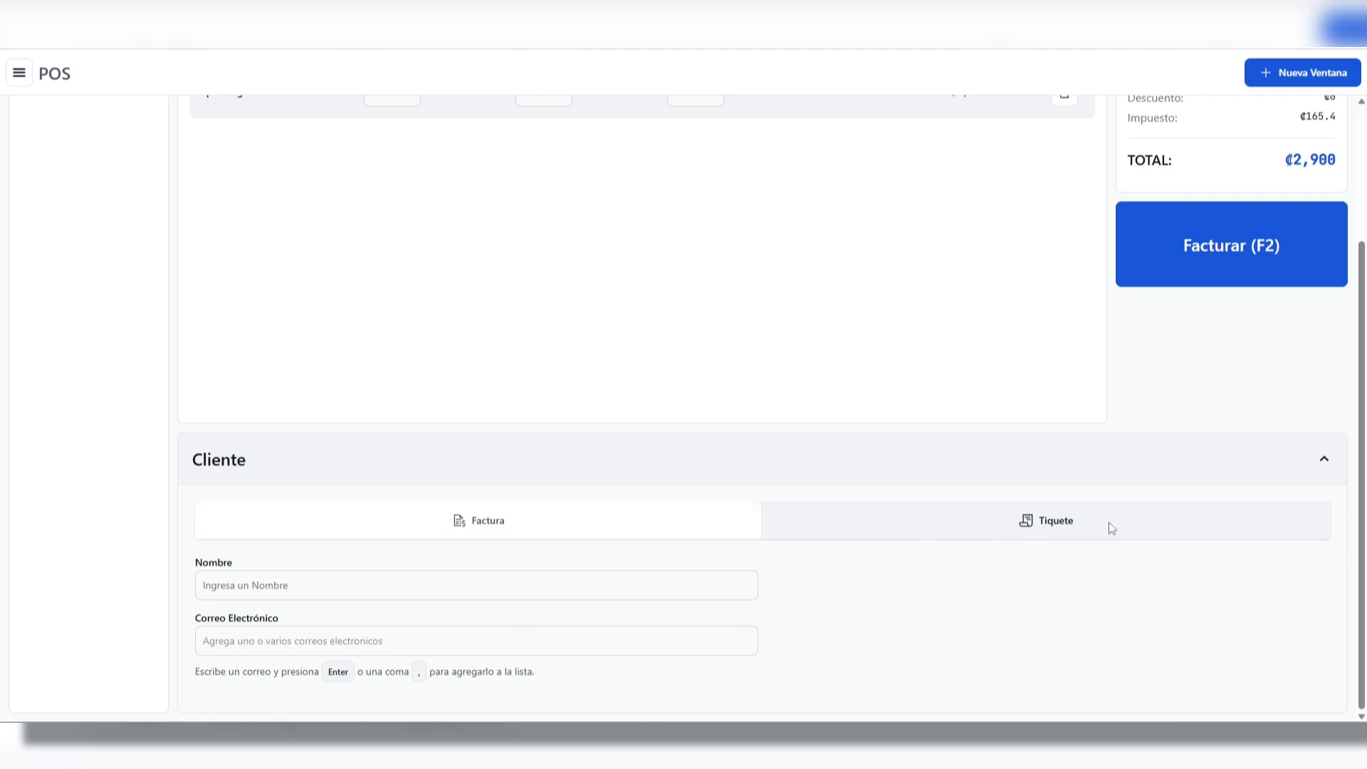
pyautogui.click(325, 586)
pyautogui.click(324, 638)
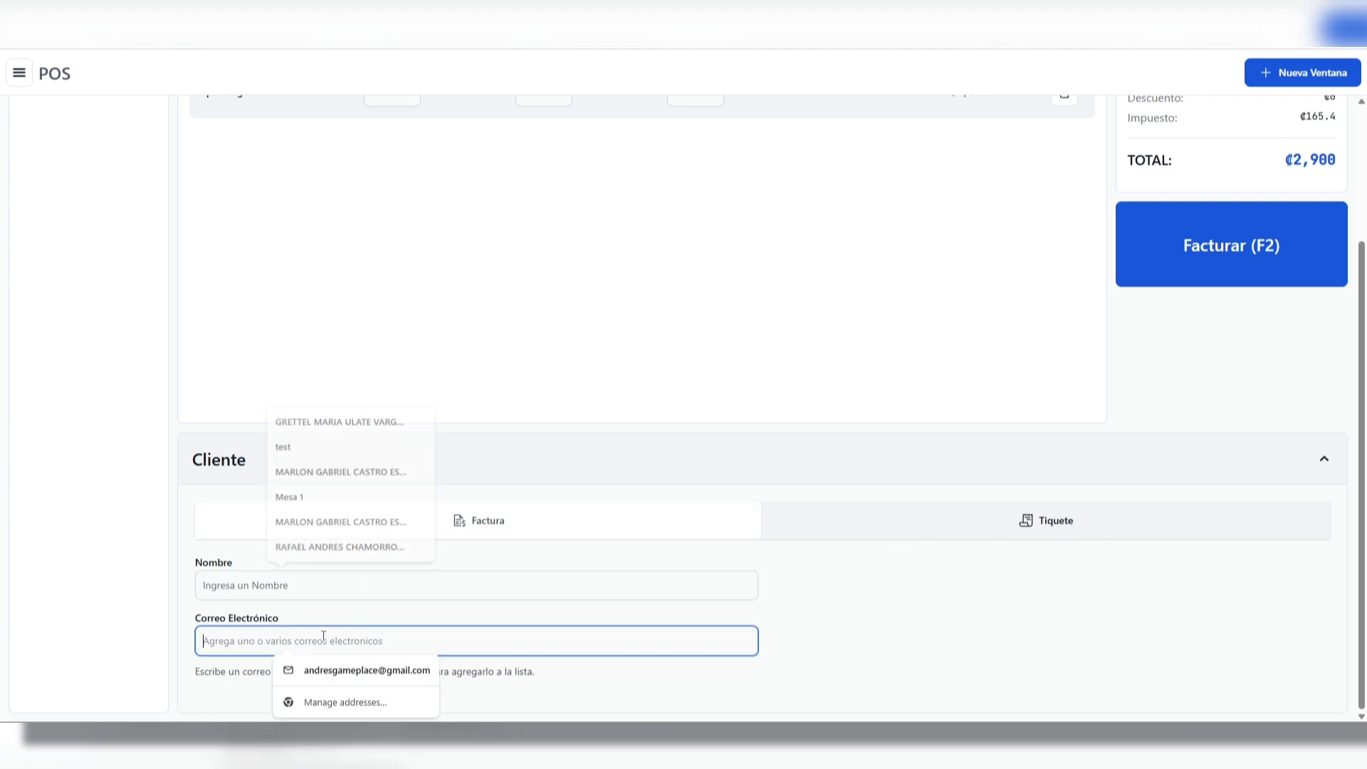
pyautogui.click(765, 629)
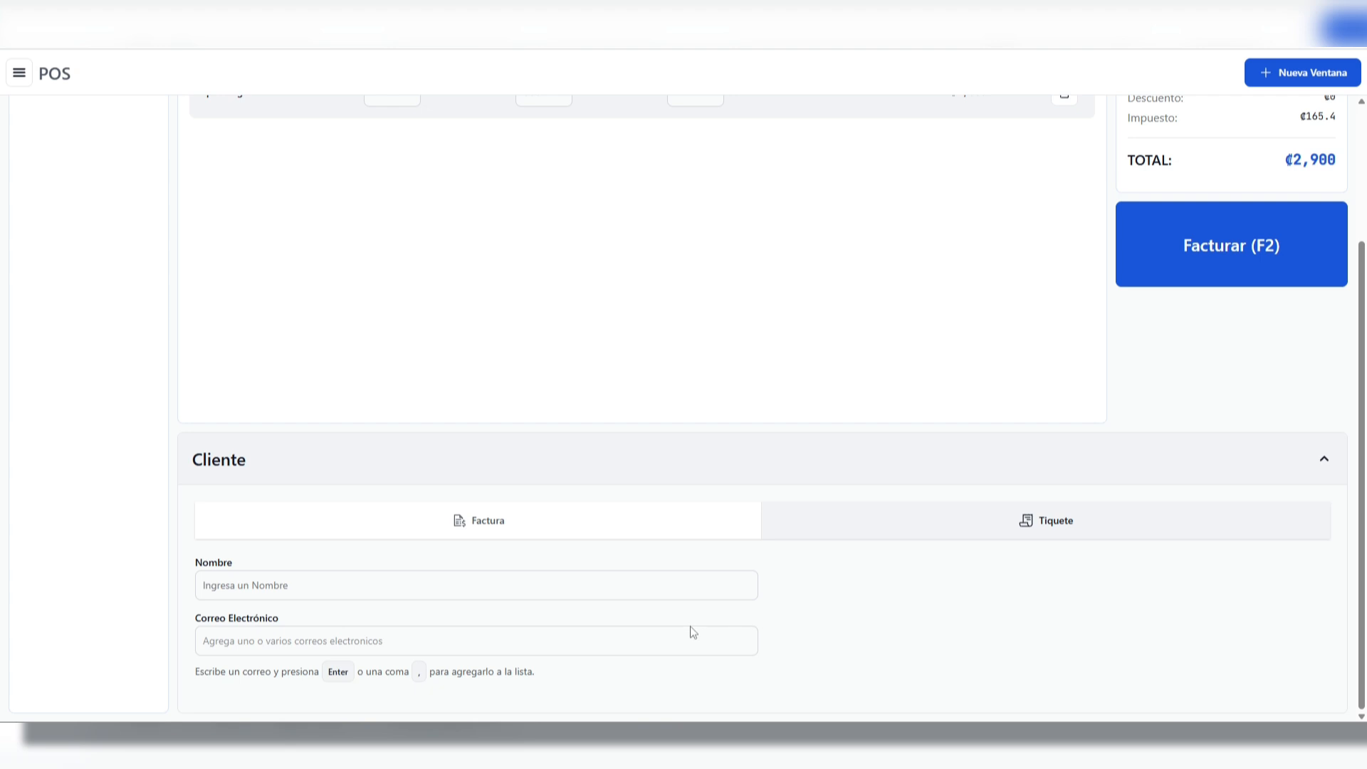
# Add the suggested contact e-mail to the ticket and remove it again
pyautogui.click(317, 644)
pyautogui.click(334, 673)
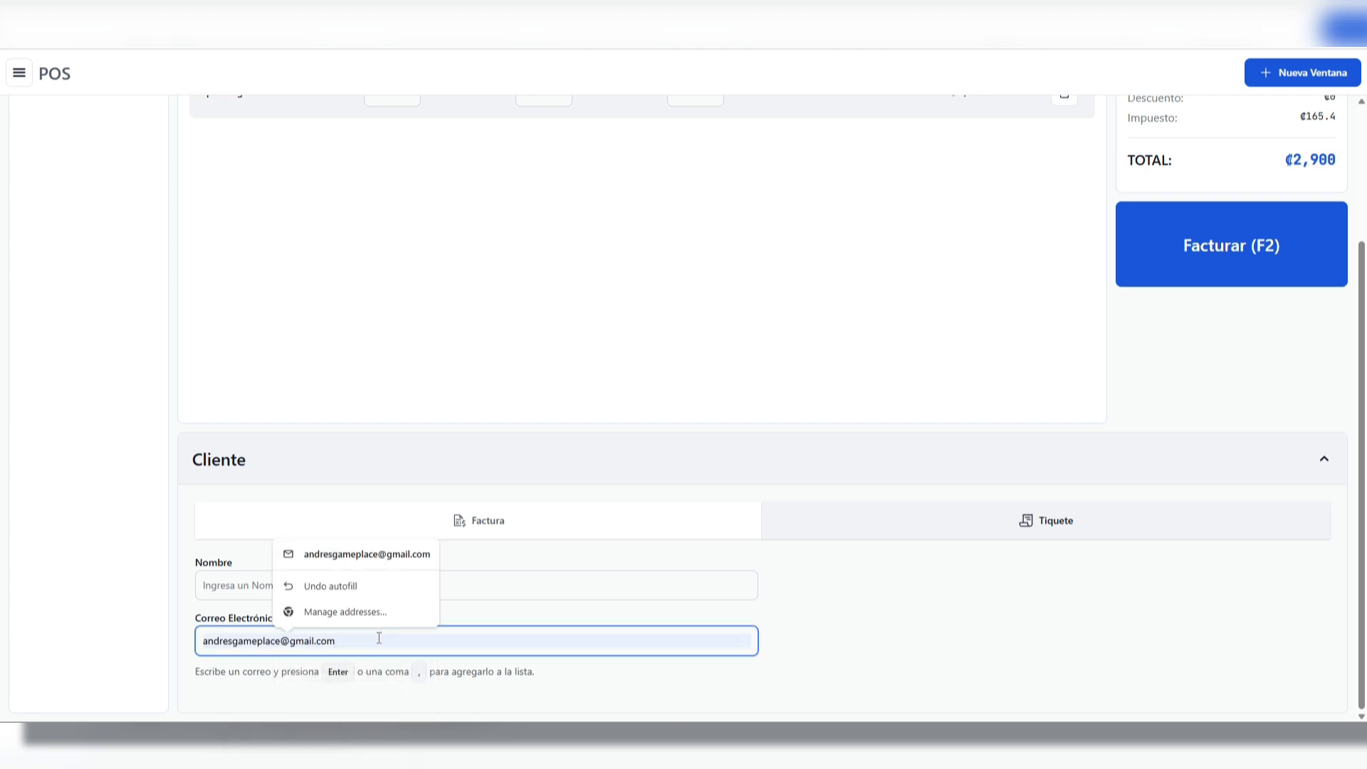
pyautogui.press('Return')
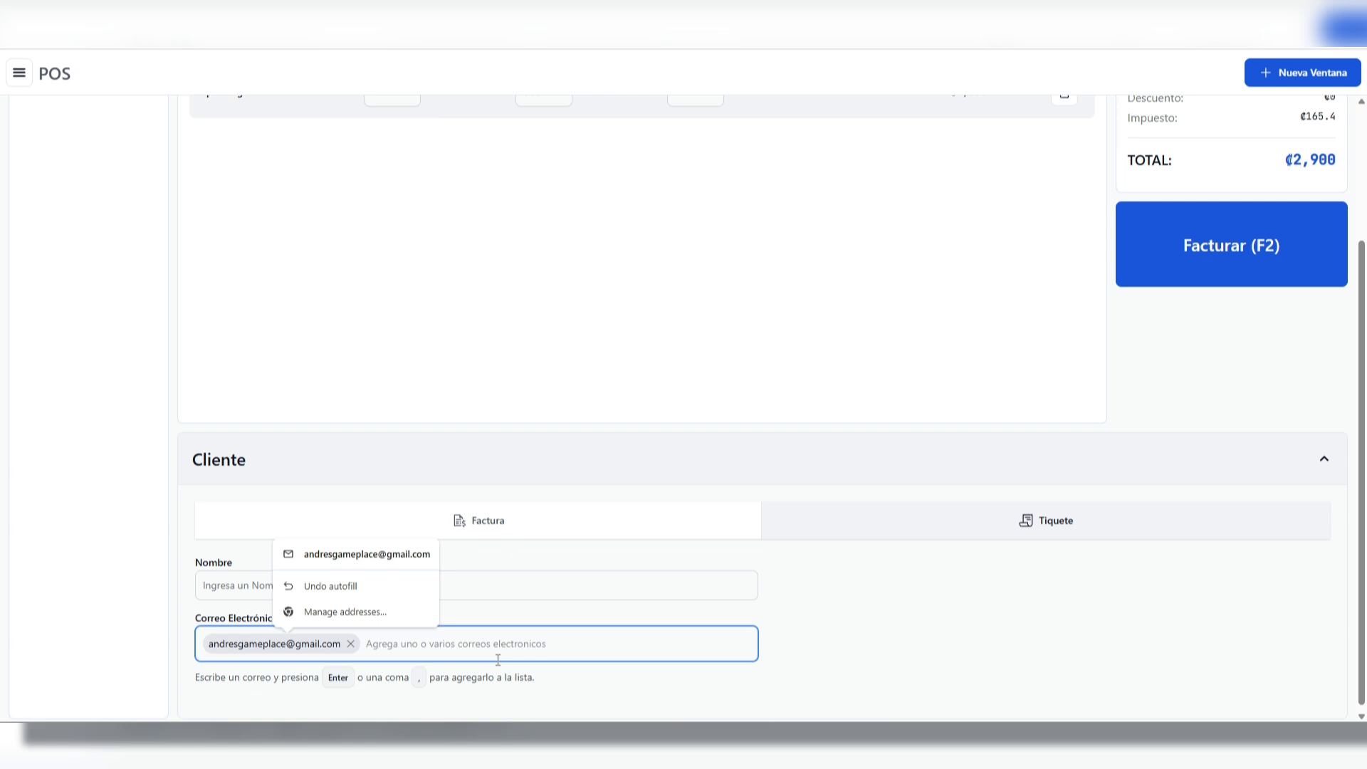
pyautogui.click(792, 632)
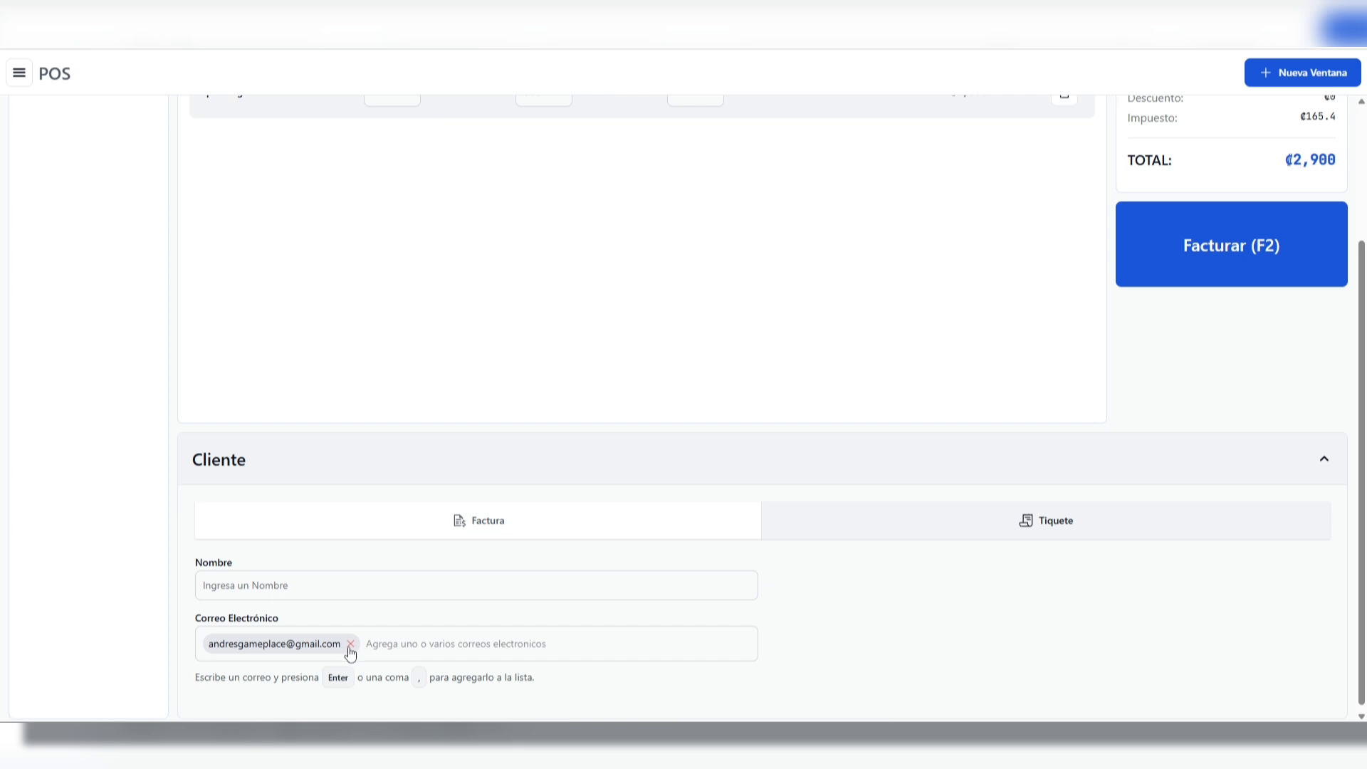
pyautogui.click(351, 644)
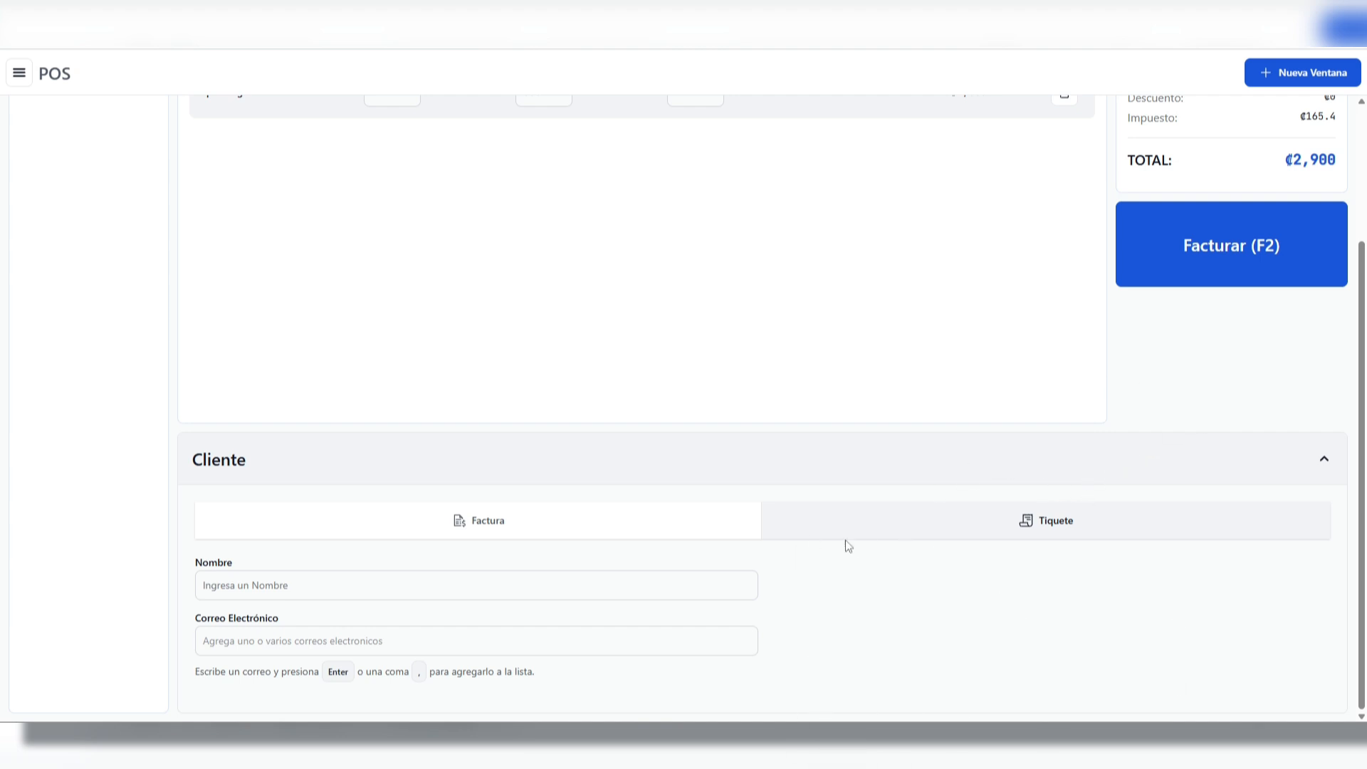
# Collapse the client section and start billing the sale with Tarjeta as the payment method
pyautogui.click(1181, 458)
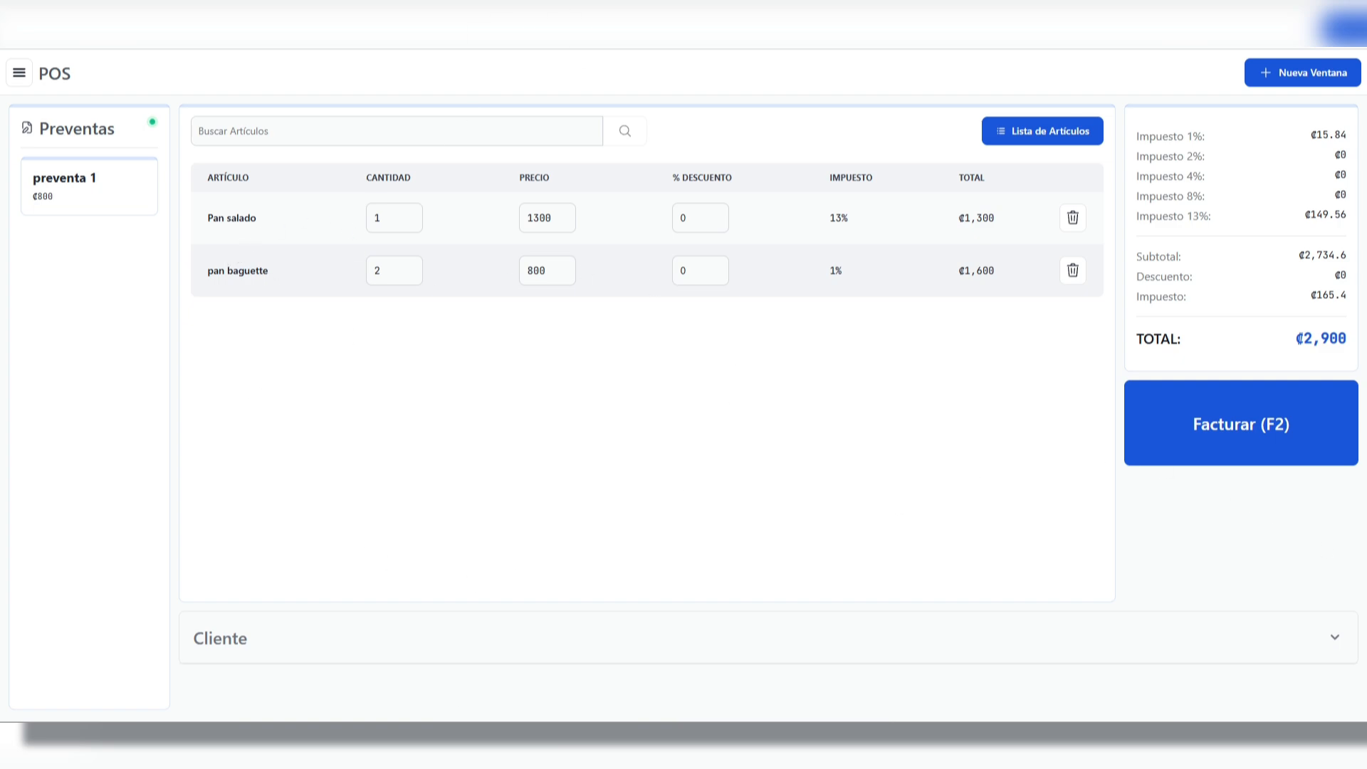
pyautogui.click(1250, 427)
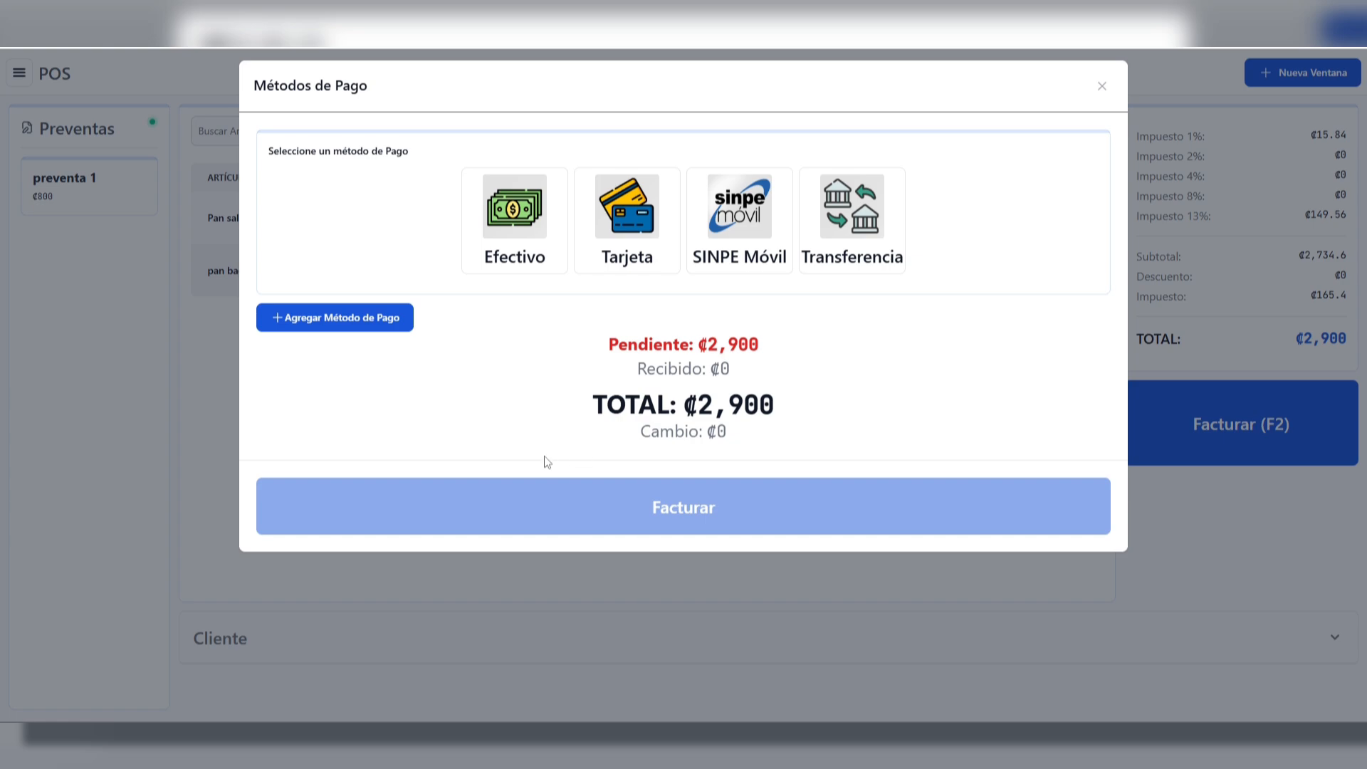
pyautogui.click(645, 246)
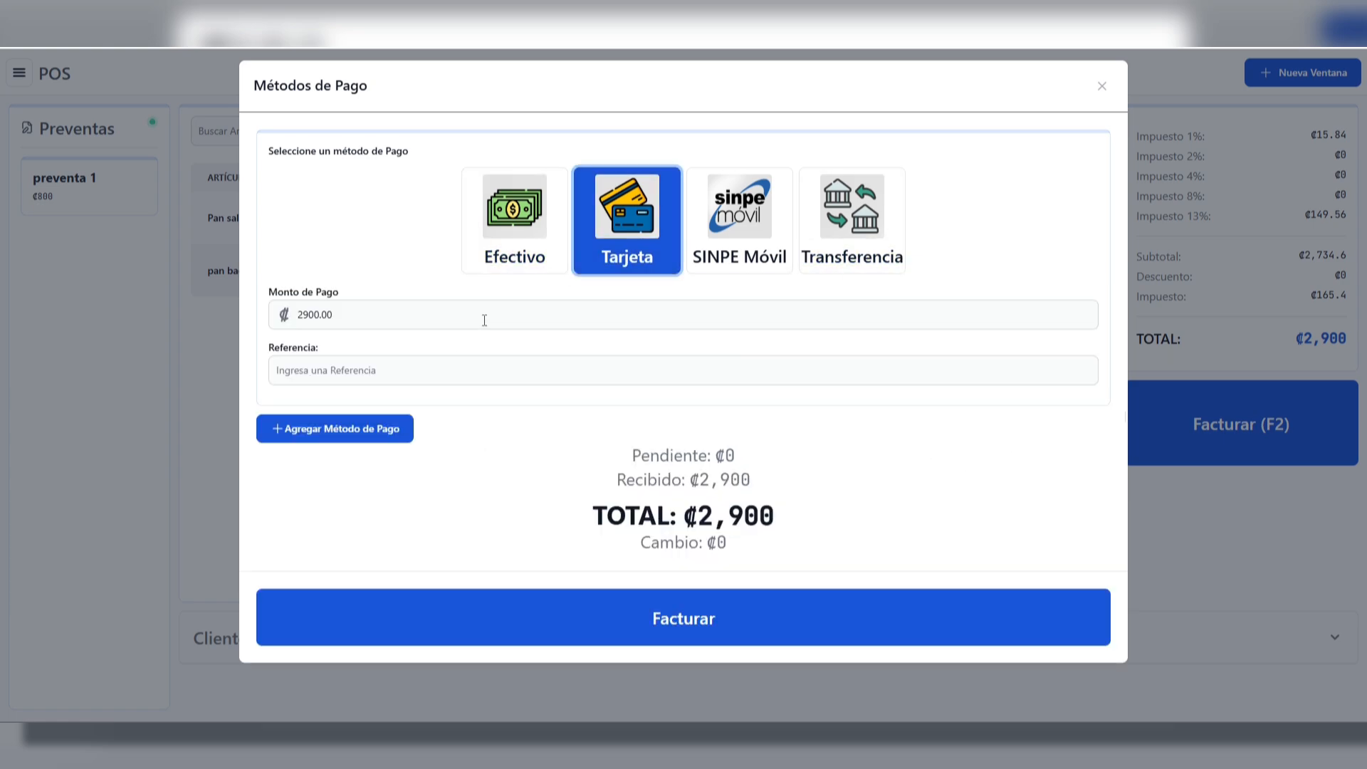
# Examine the payment amount and reference fields for the Tarjeta payment
pyautogui.click(357, 319)
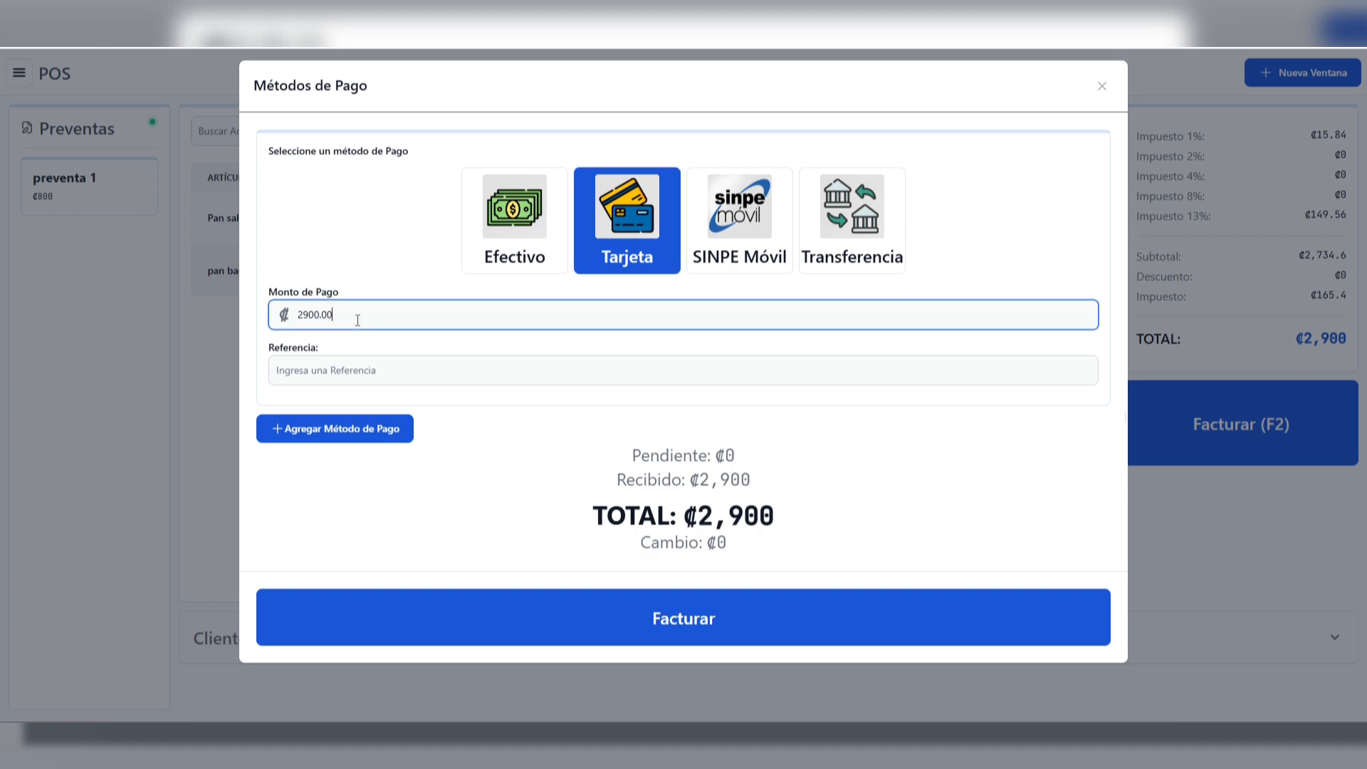
pyautogui.moveTo(357, 320); pyautogui.dragTo(285, 312)
pyautogui.click(348, 310)
pyautogui.moveTo(271, 353); pyautogui.dragTo(340, 354)
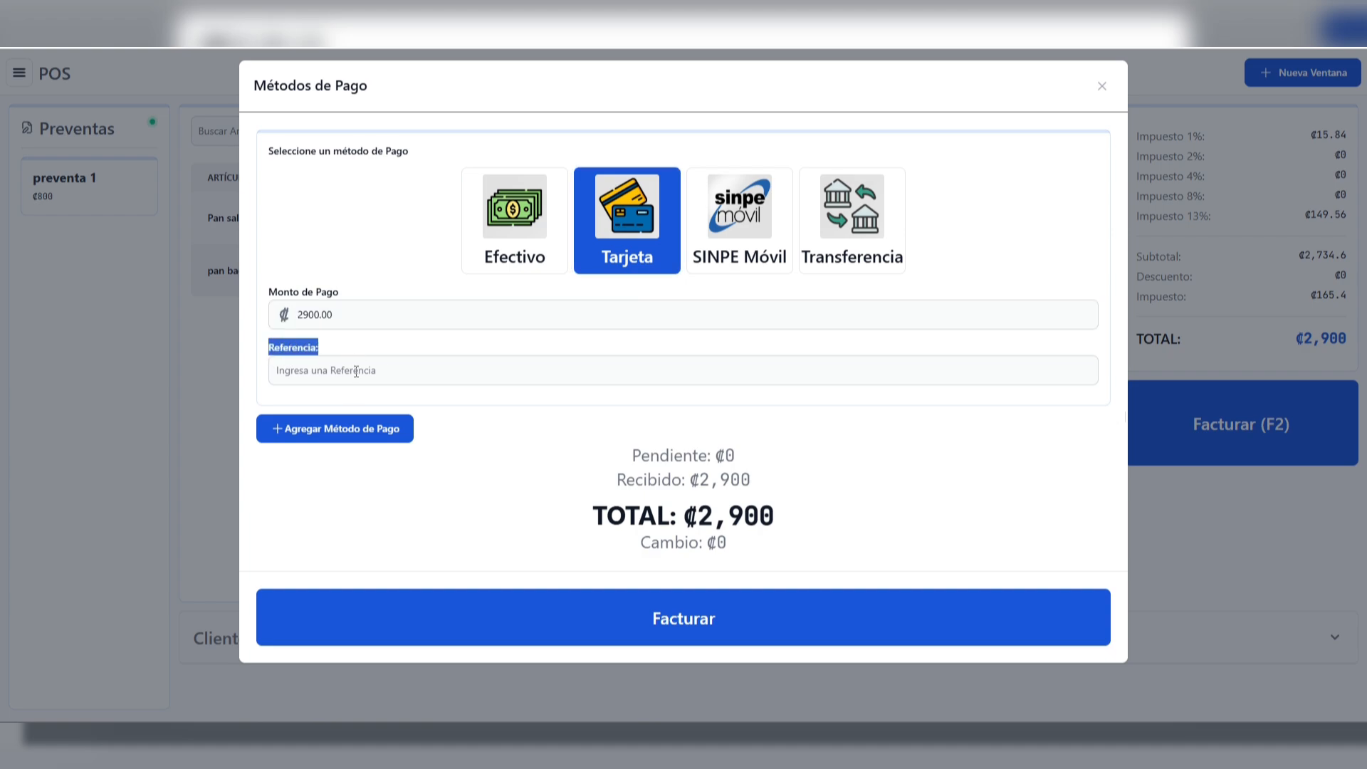
pyautogui.click(356, 371)
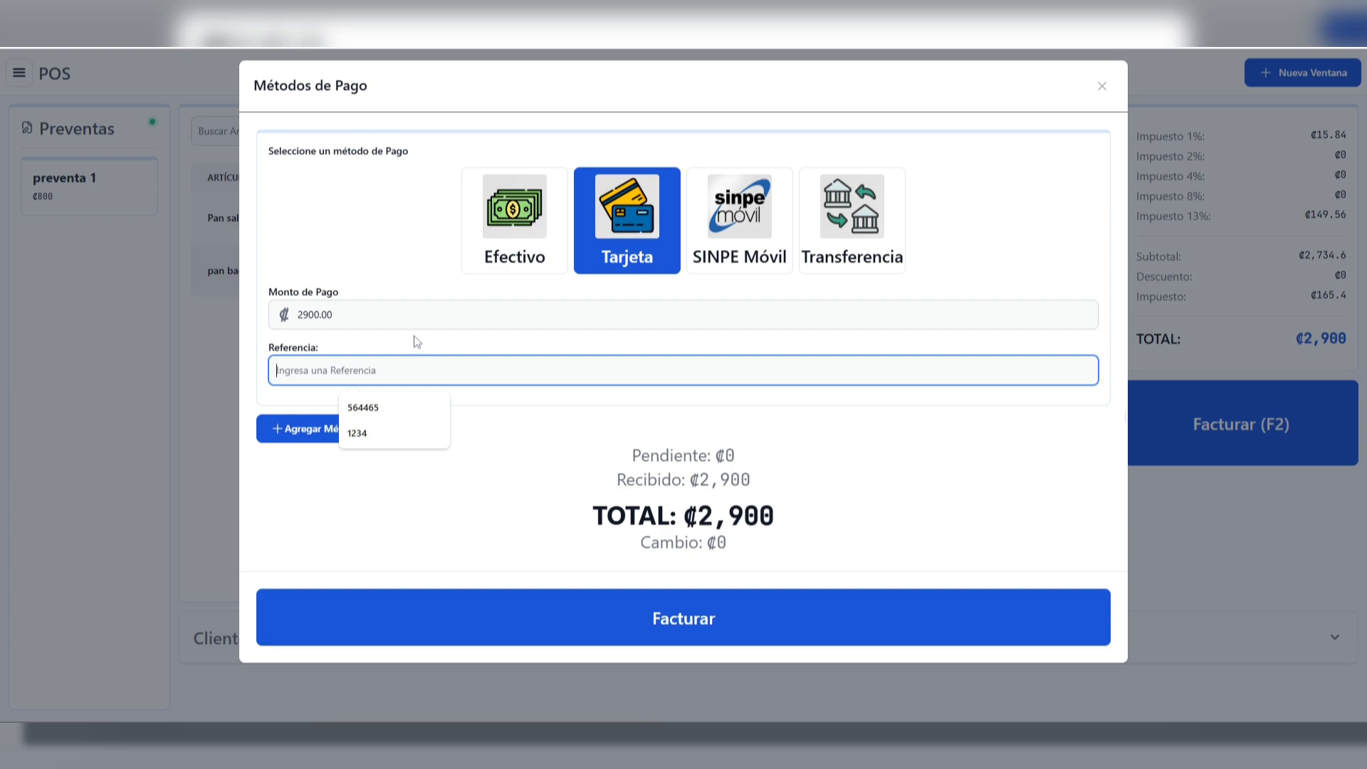
pyautogui.click(415, 341)
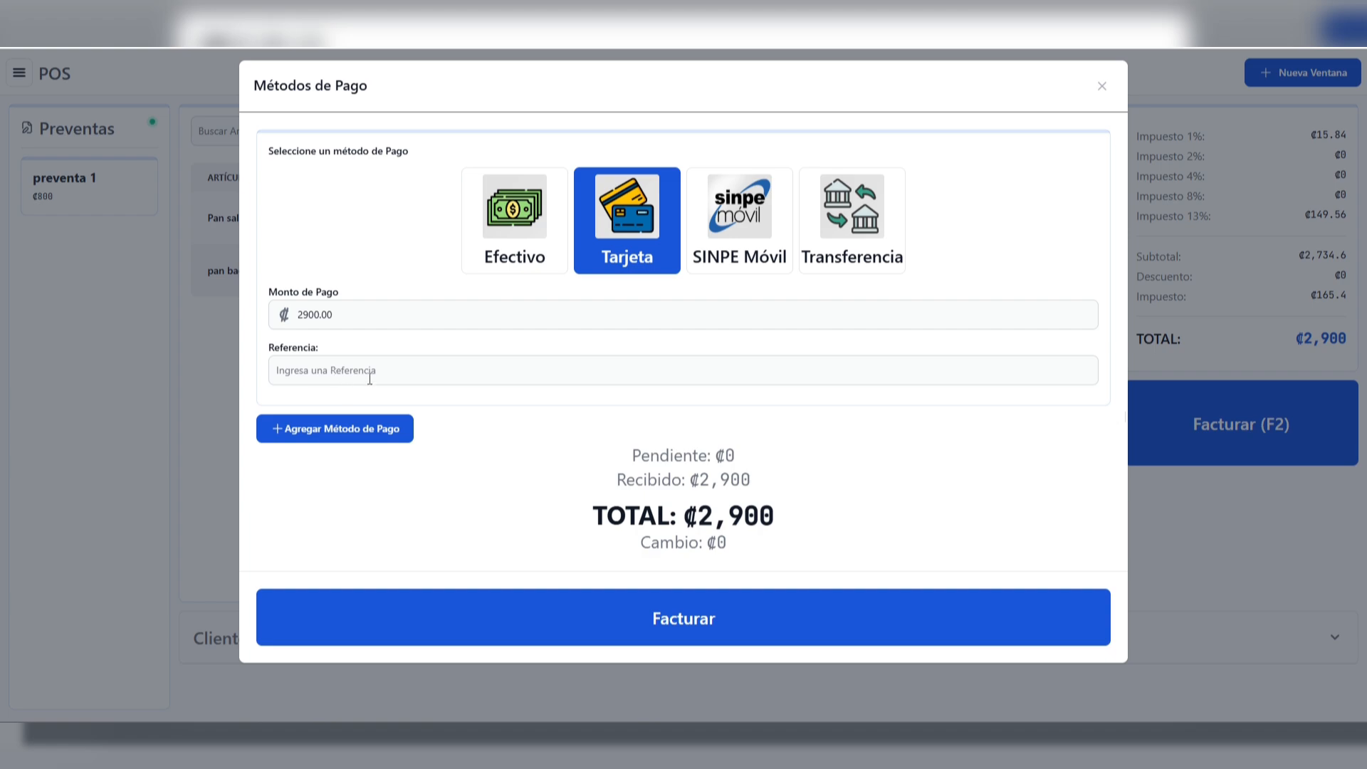
# Add a second payment method to the sale and set it to Efectivo
pyautogui.click(355, 439)
pyautogui.scroll(-1, 355, 439)
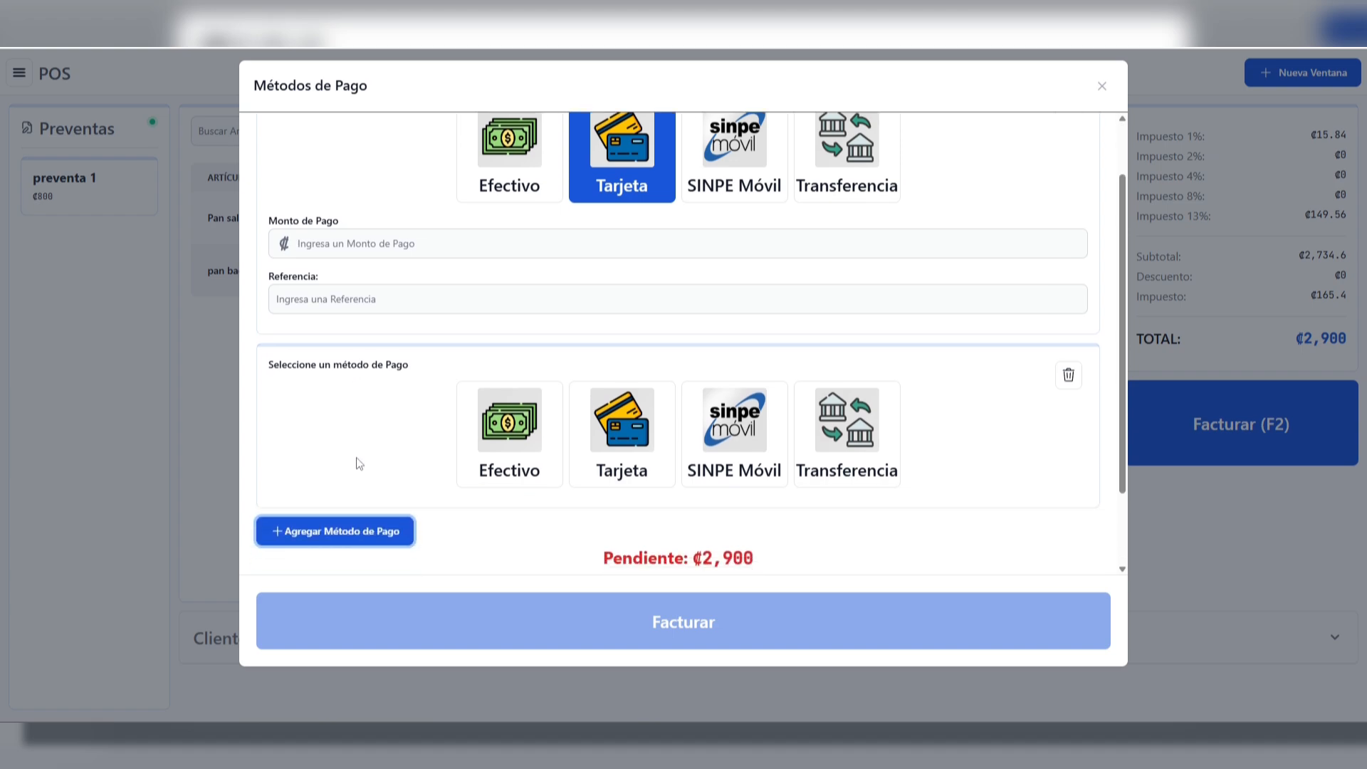
pyautogui.scroll(1, 619, 235)
pyautogui.click(619, 235)
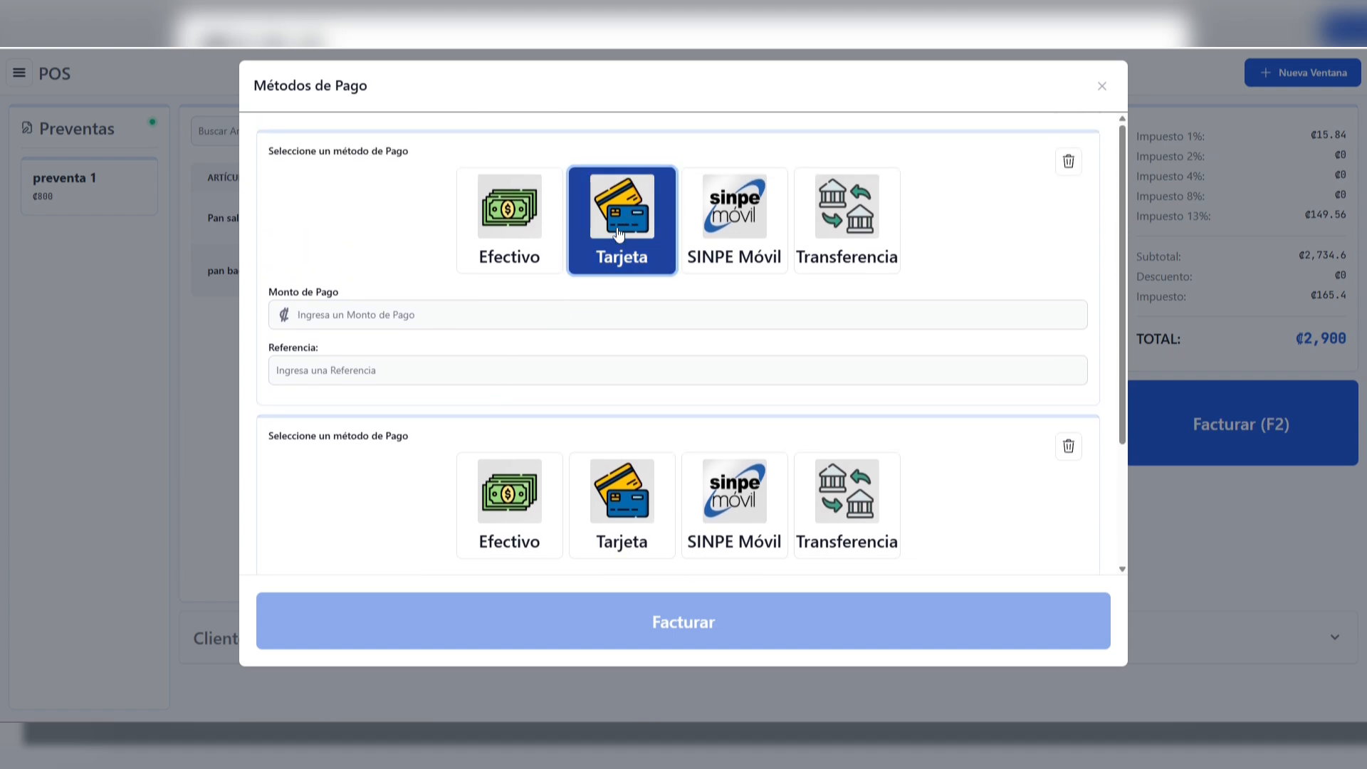
pyautogui.scroll(-1, 393, 361)
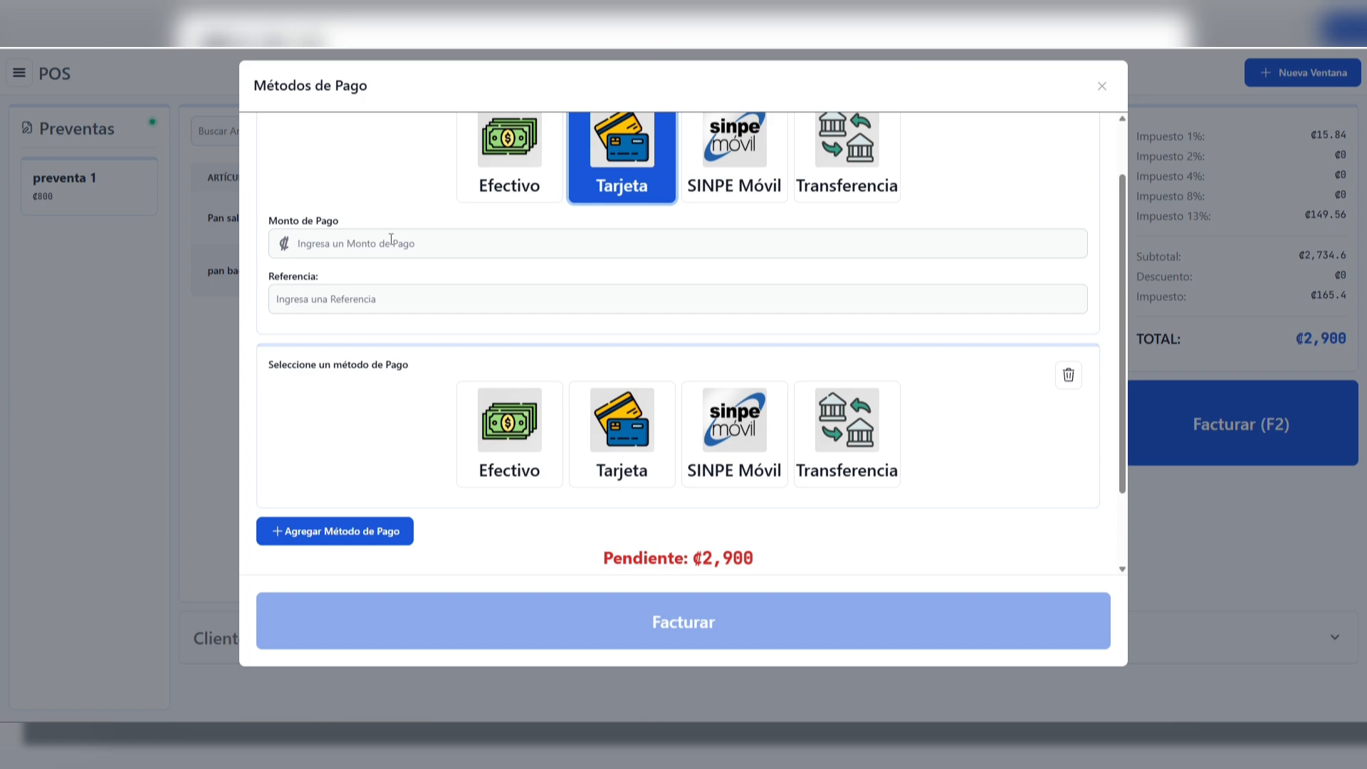
pyautogui.click(516, 439)
pyautogui.scroll(-1, 411, 481)
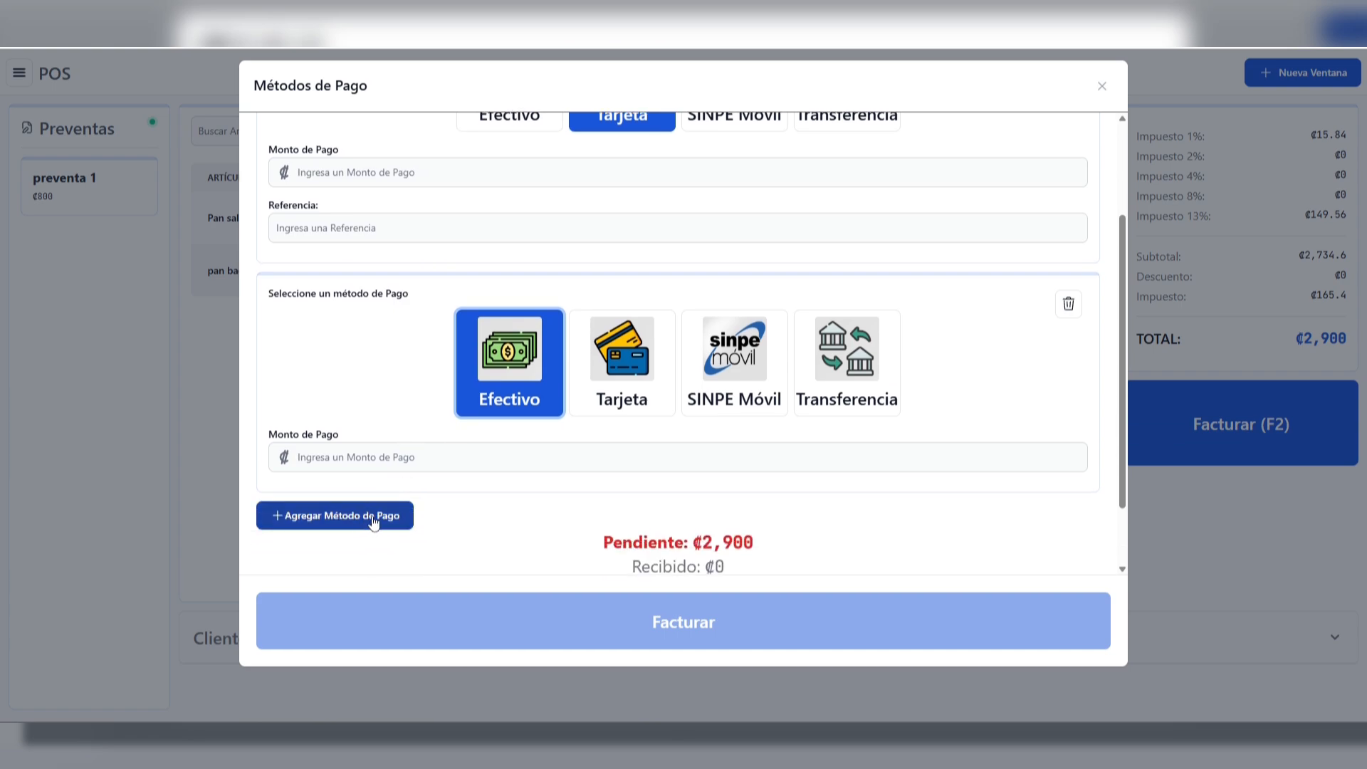
# Remove the second payment method, leaving Tarjeta as the only one
pyautogui.scroll(2, 815, 452)
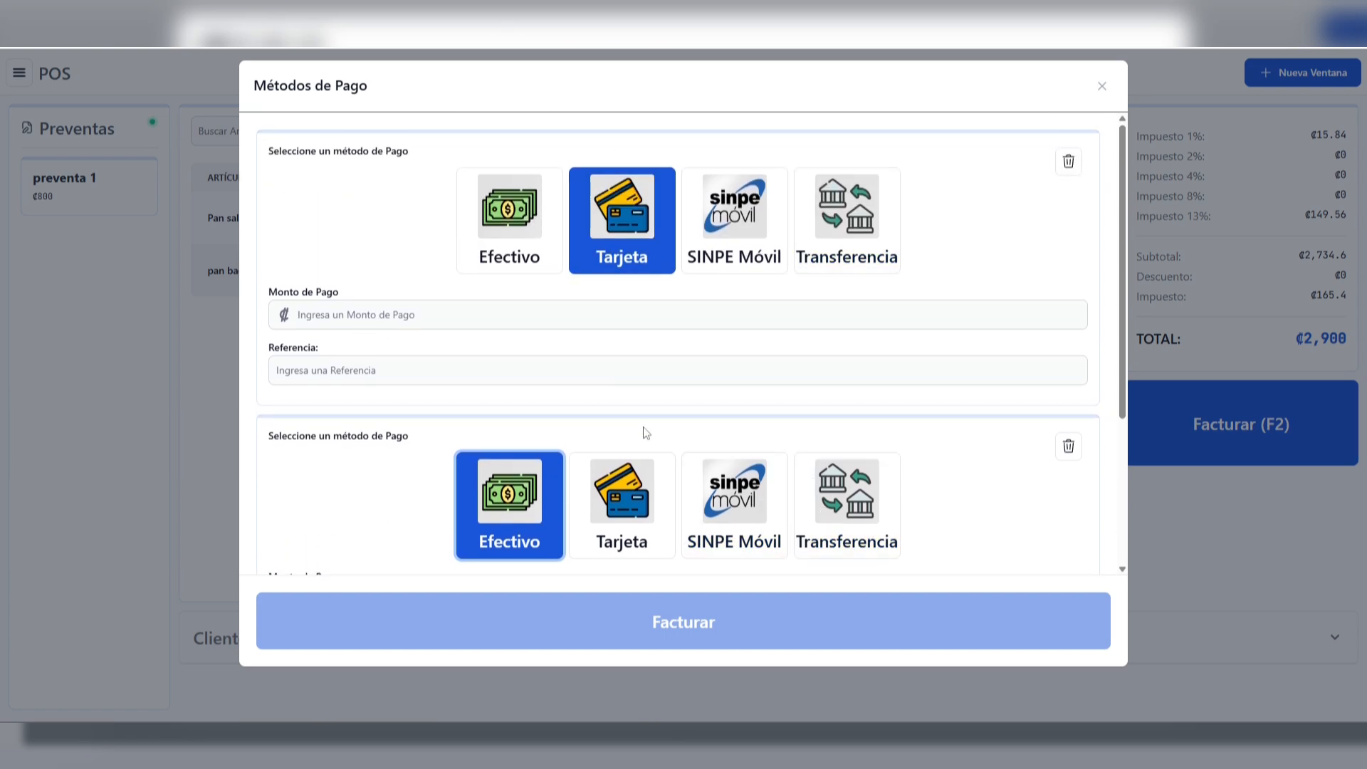
pyautogui.click(1070, 450)
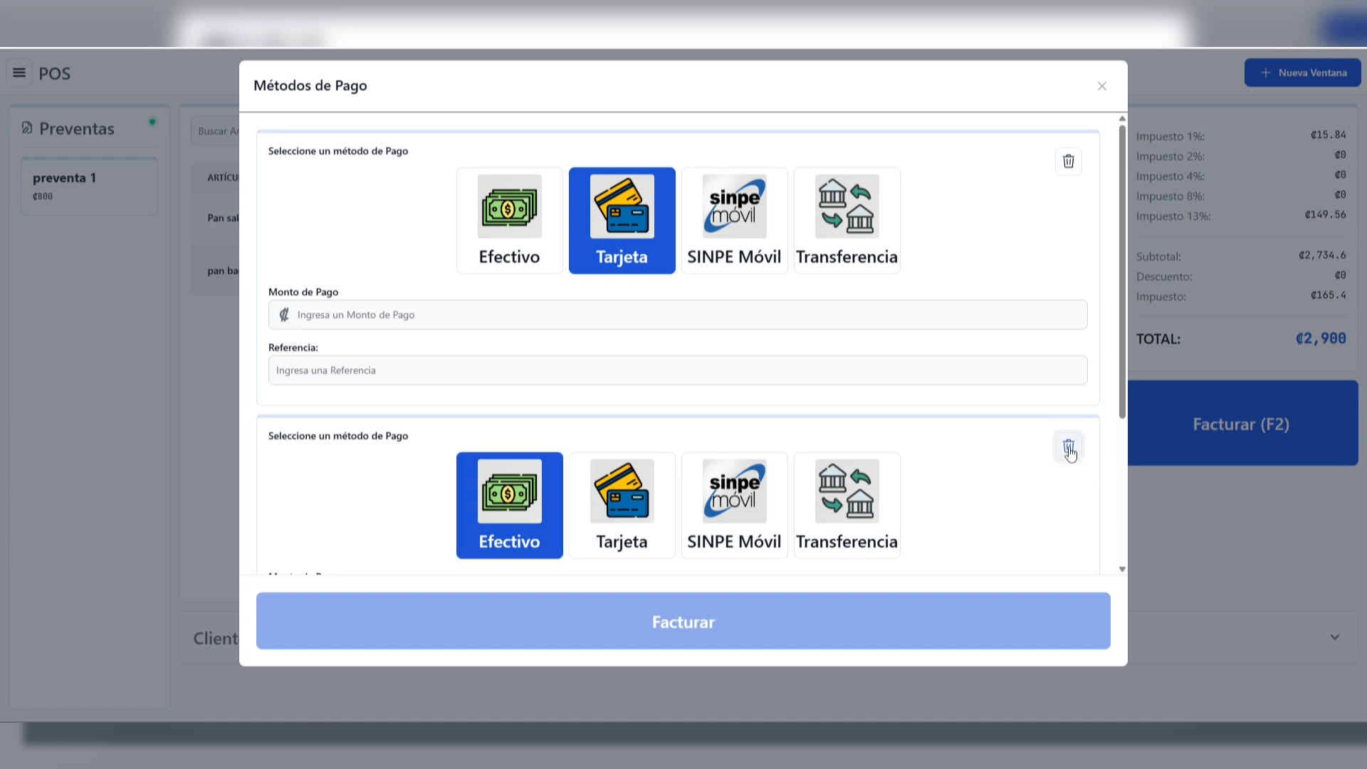
pyautogui.click(1070, 450)
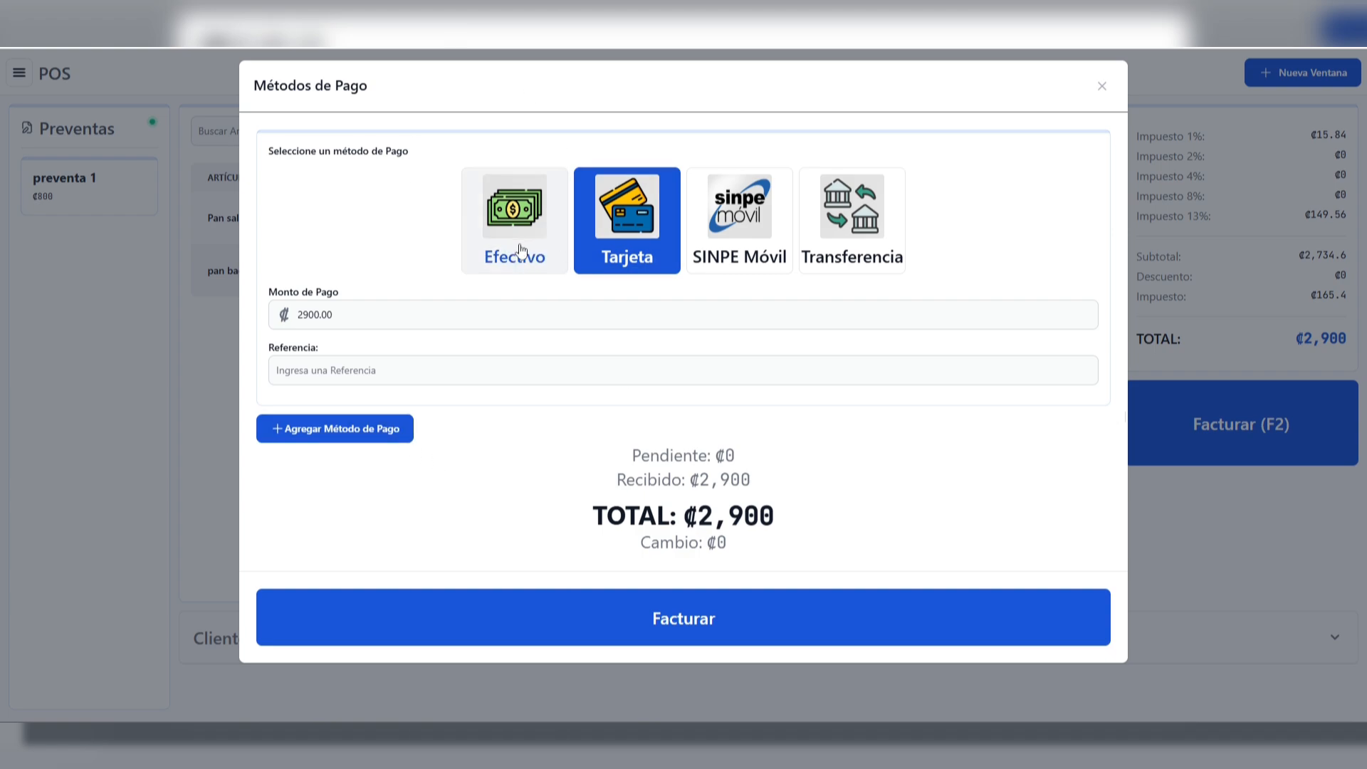
# Switch the sale's payment to Efectivo with an amount of 3000 and check the pending, received and change figures
pyautogui.click(510, 224)
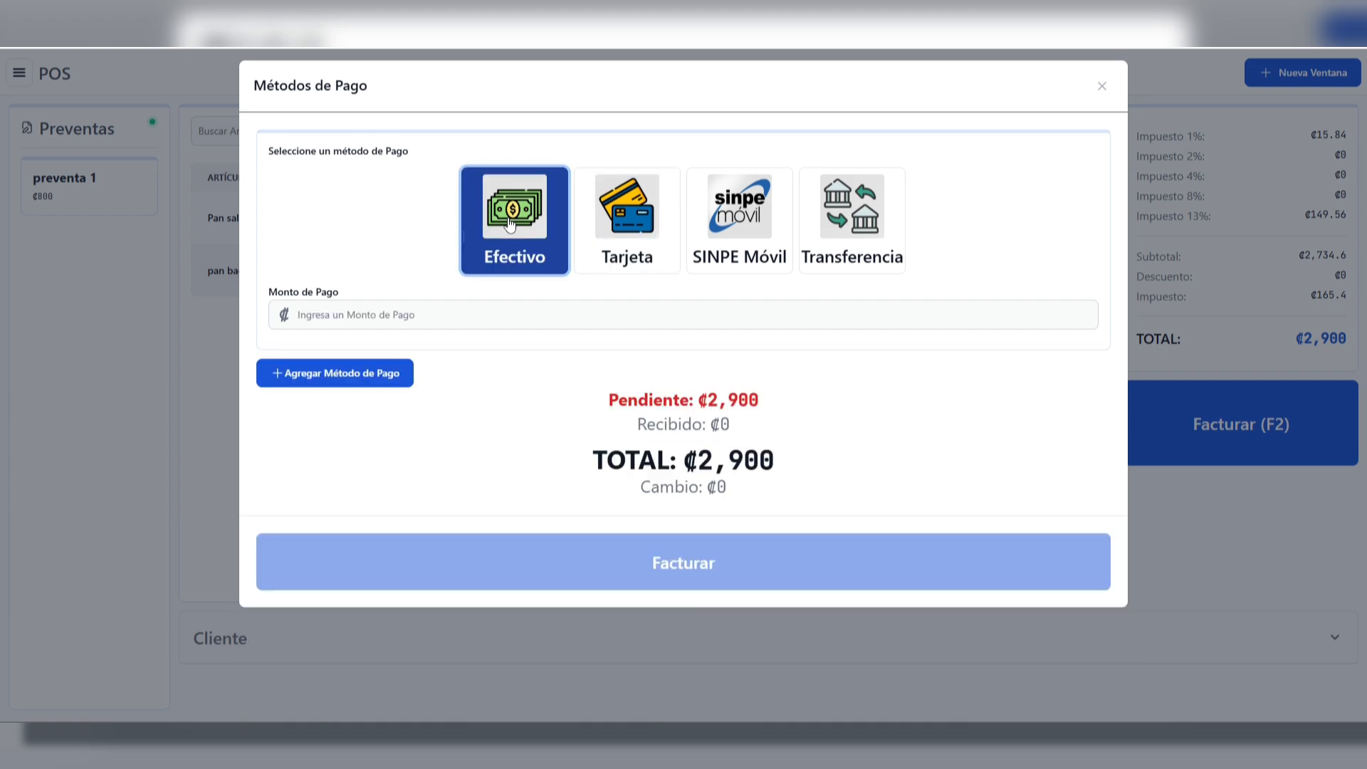
pyautogui.click(389, 312)
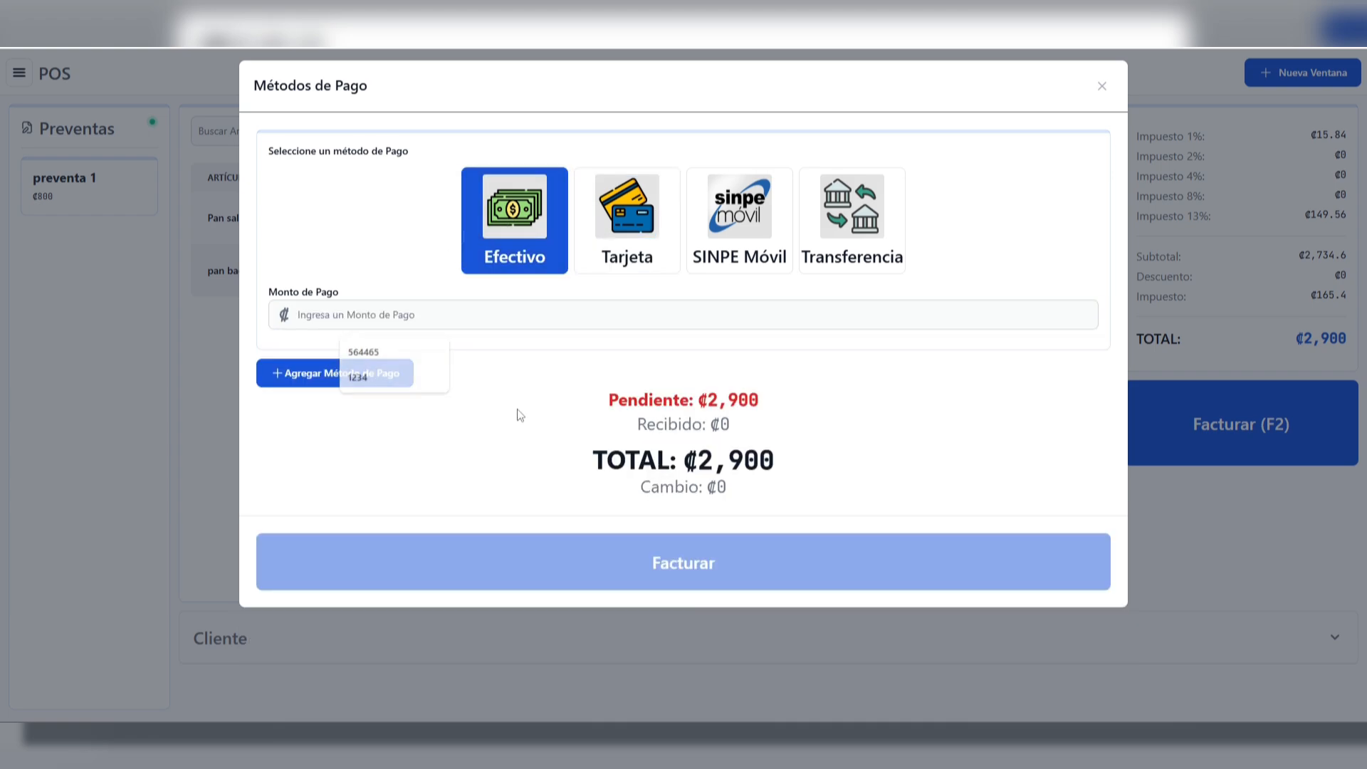
pyautogui.click(444, 321)
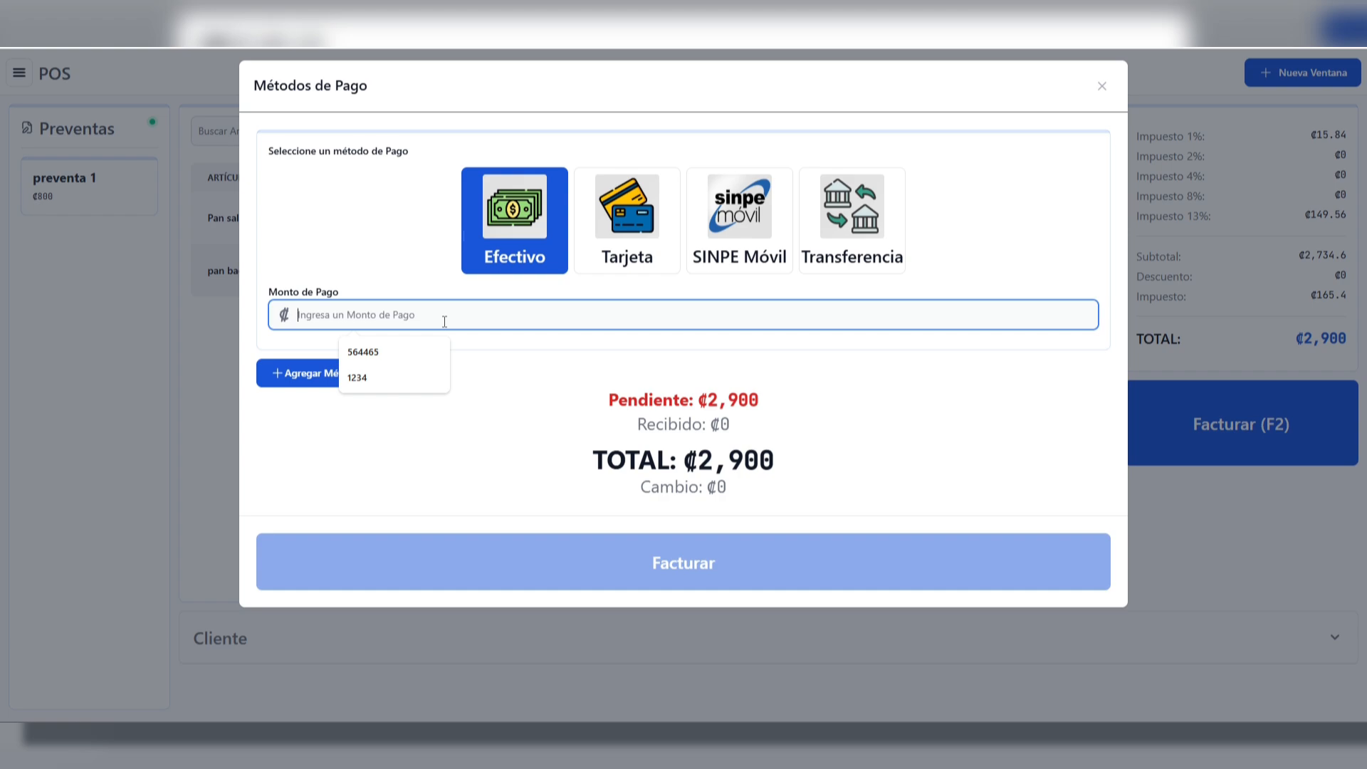
pyautogui.write('3000')
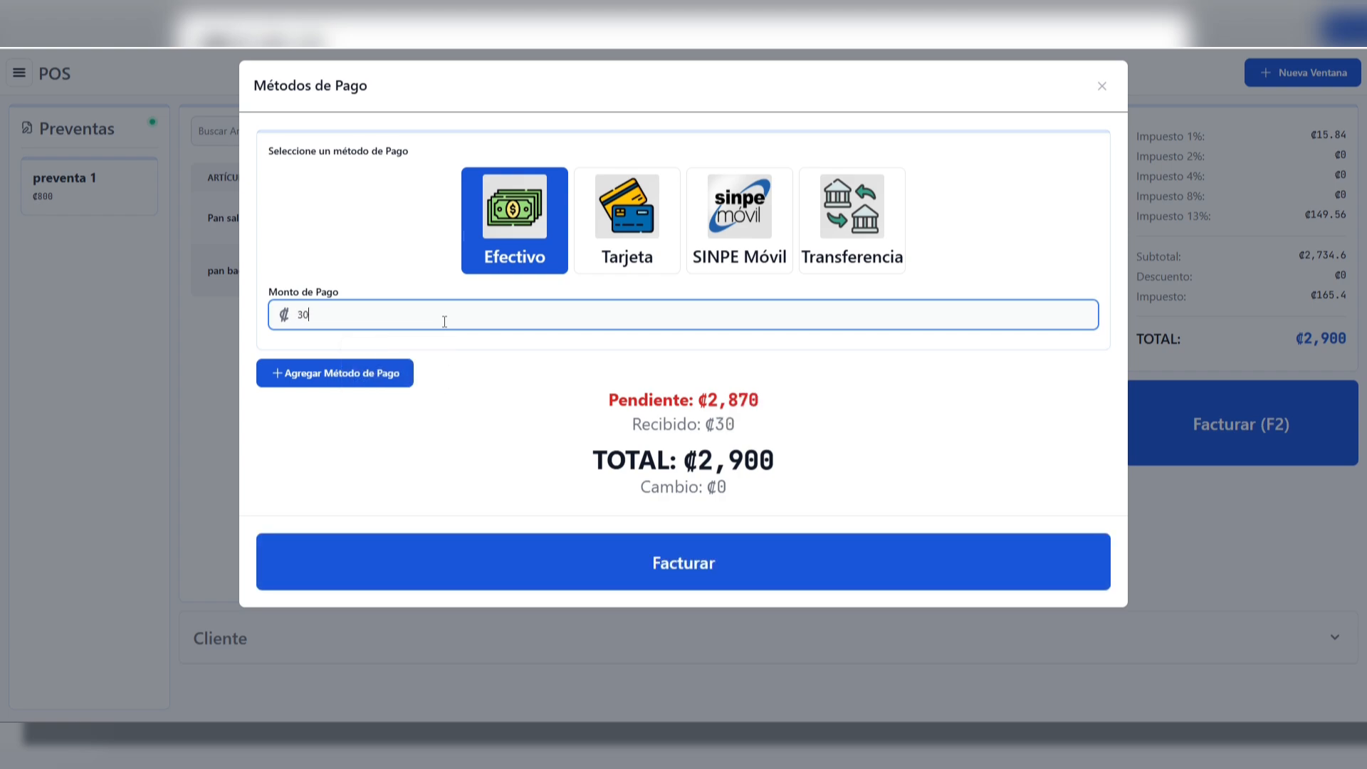
pyautogui.doubleClick(730, 400)
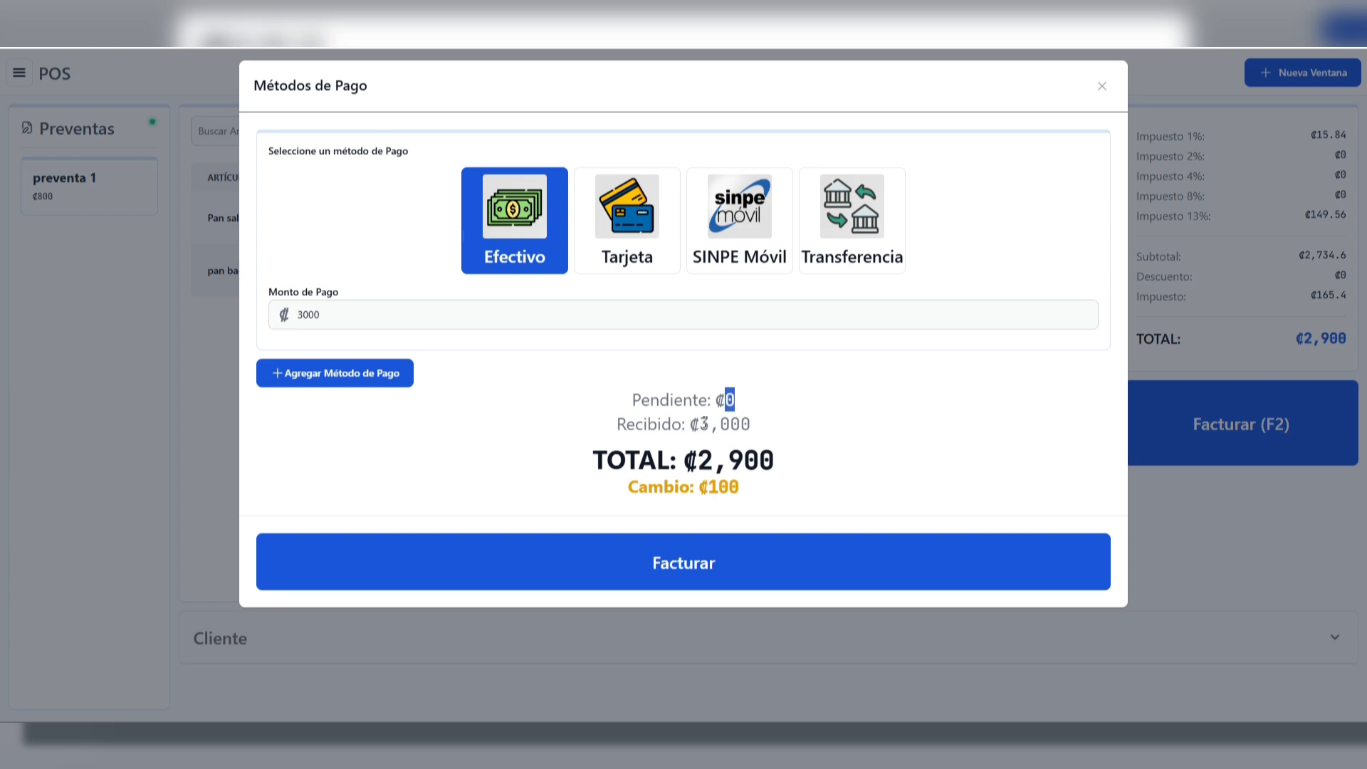
pyautogui.moveTo(700, 425); pyautogui.dragTo(710, 490)
pyautogui.click(763, 493)
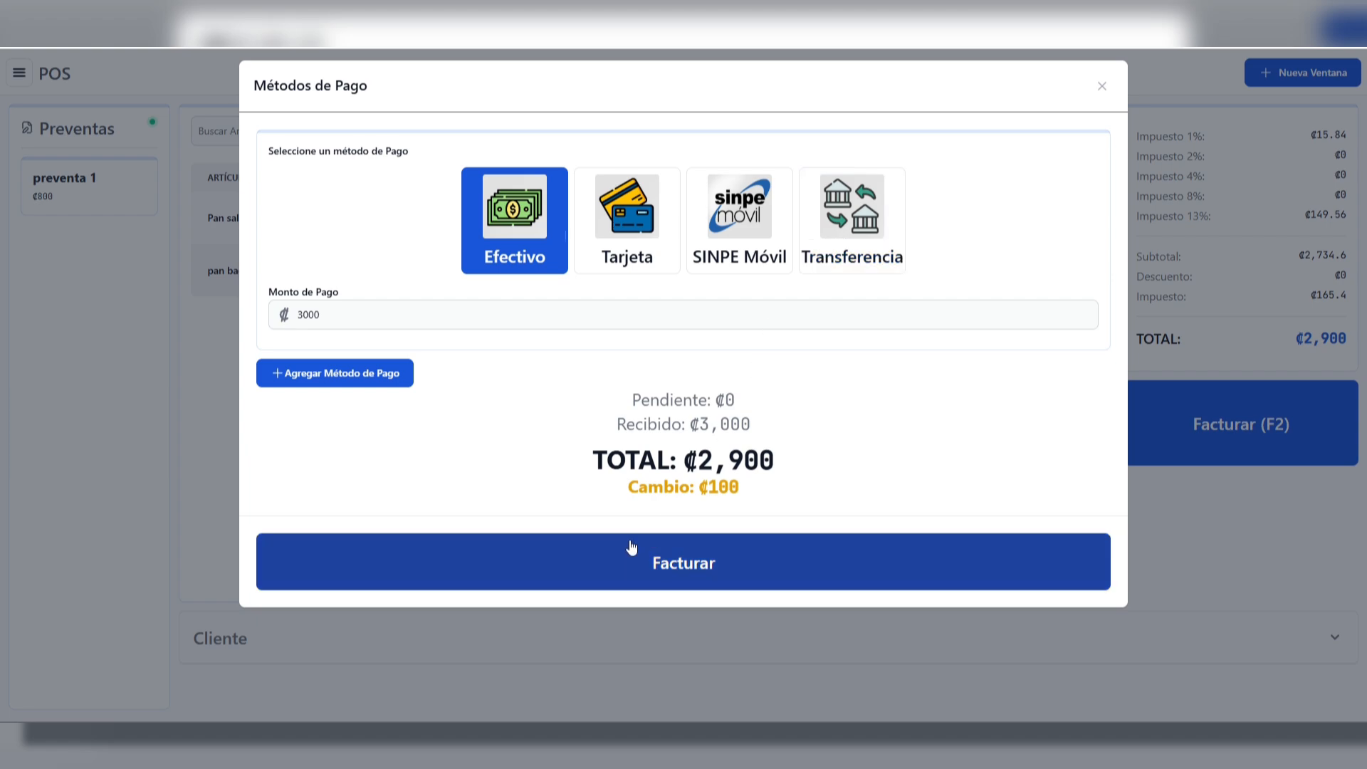
# Bill the sale and close the electronic ticket's print window without printing
pyautogui.click(641, 564)
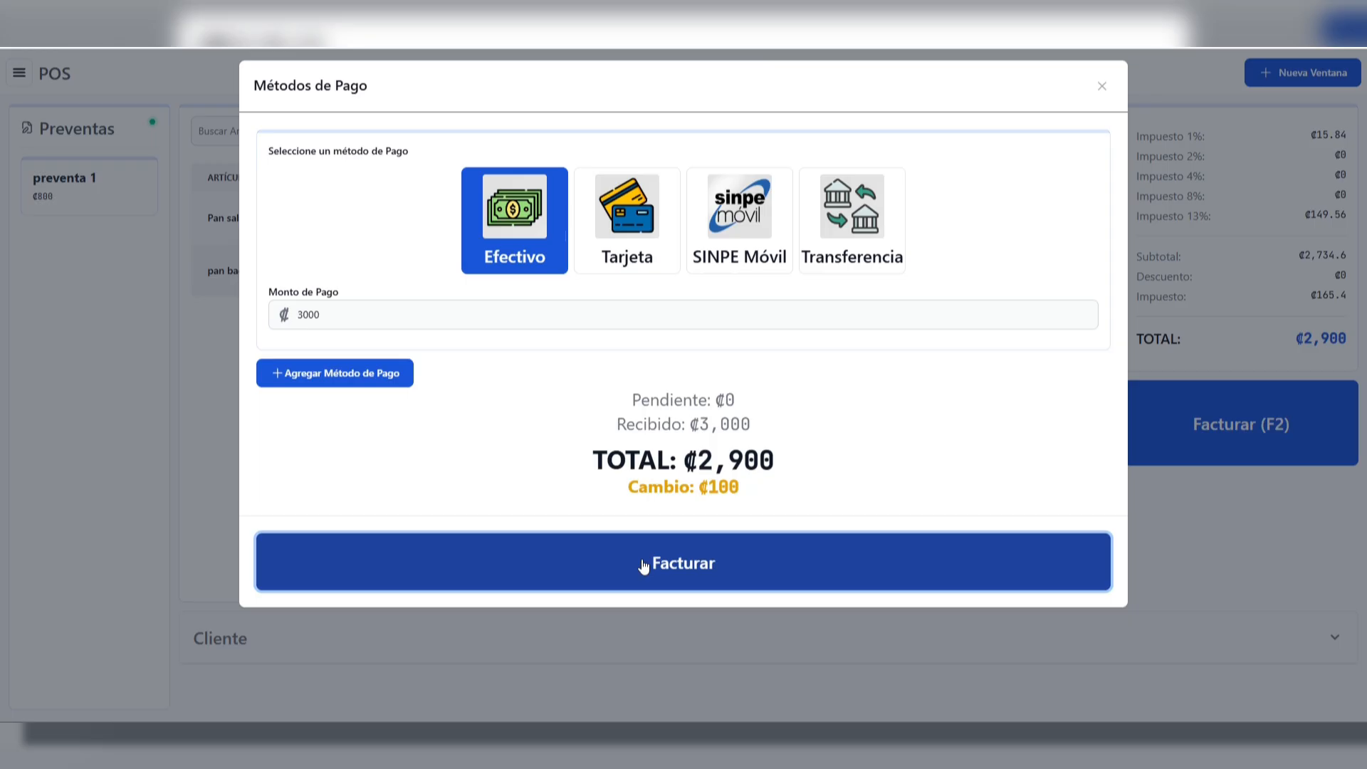
pyautogui.moveTo(1079, 134); pyautogui.dragTo(826, 134)
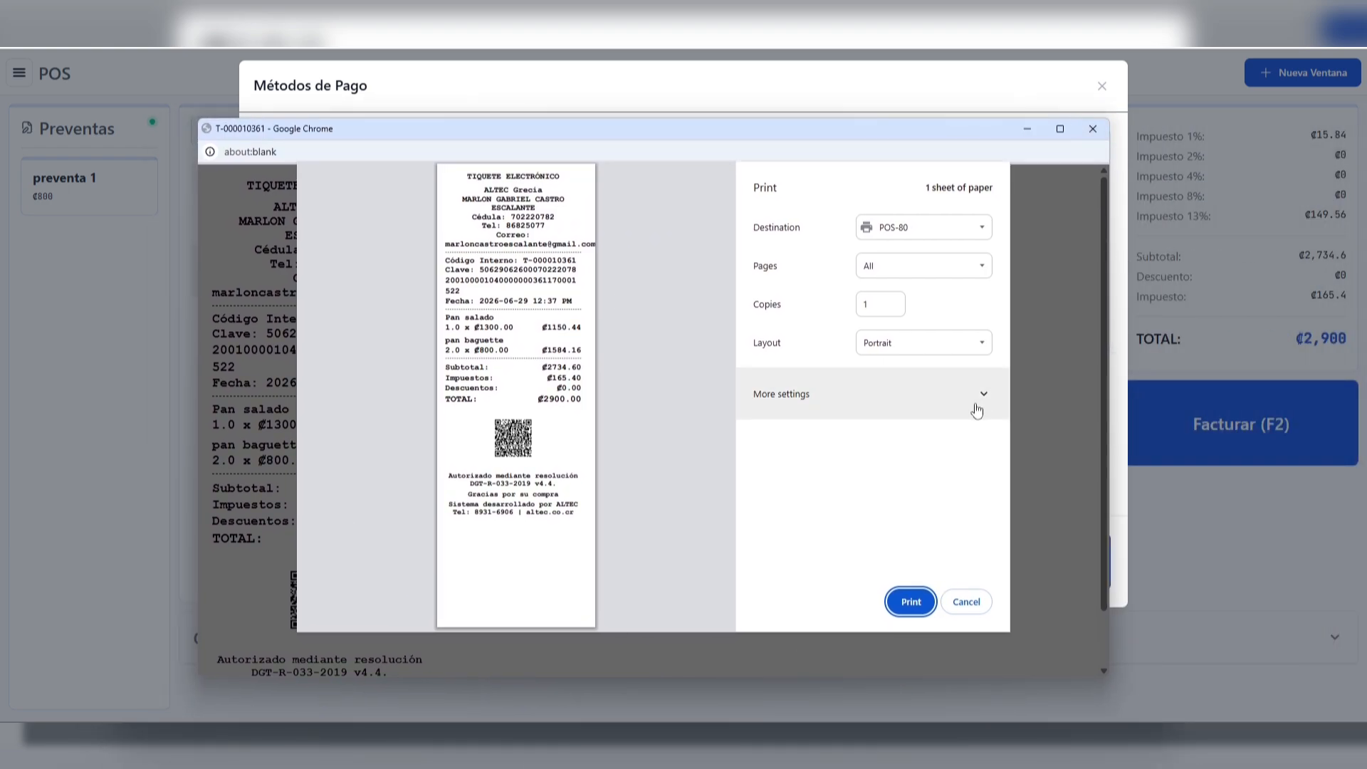
pyautogui.click(1094, 130)
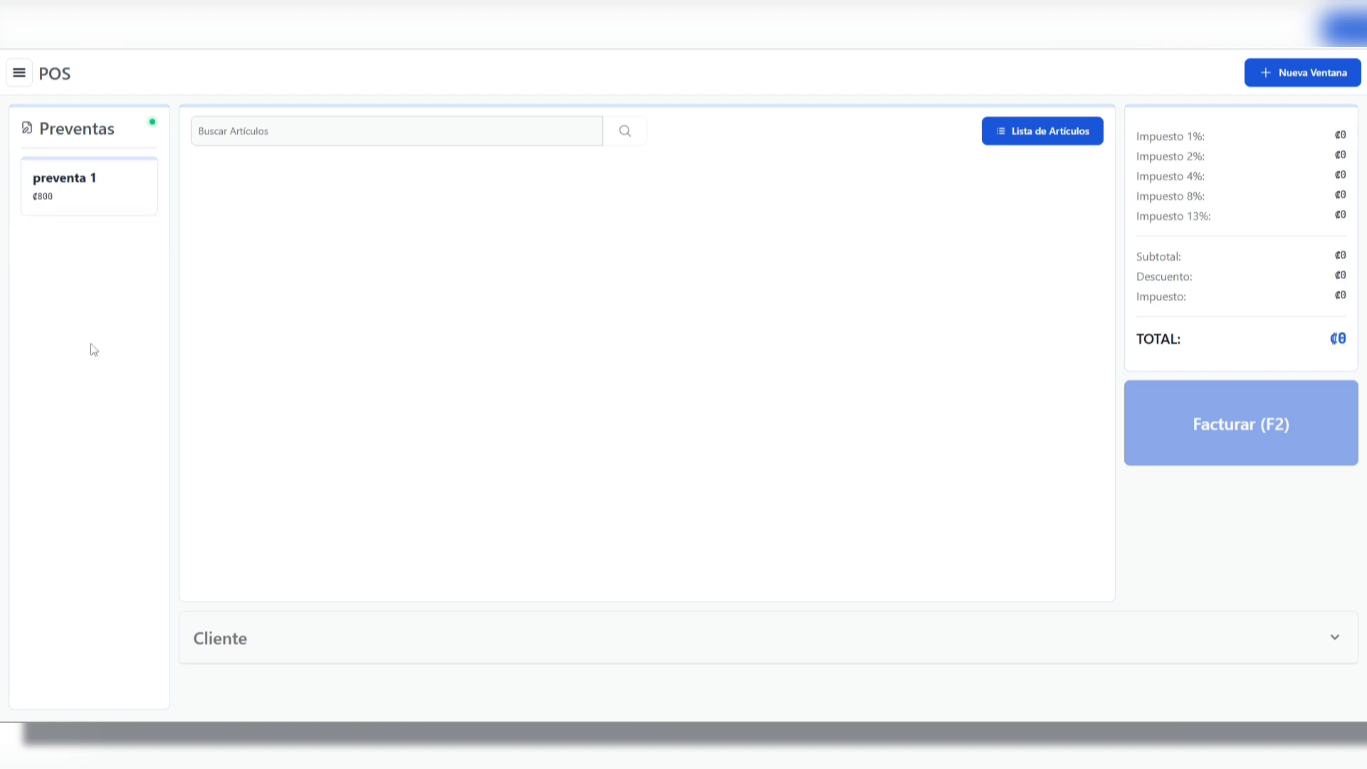
# Load the saved presale preventa 1 into the point of sale
pyautogui.click(102, 209)
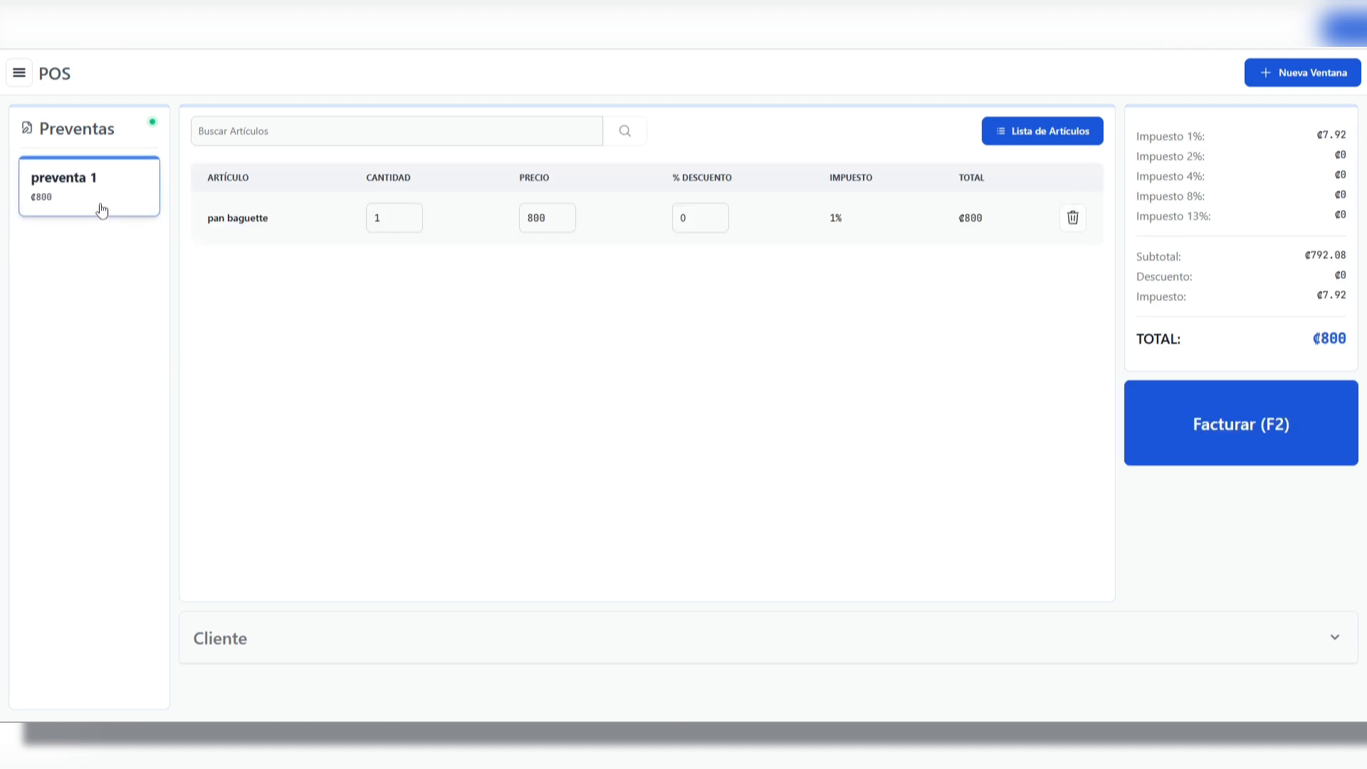